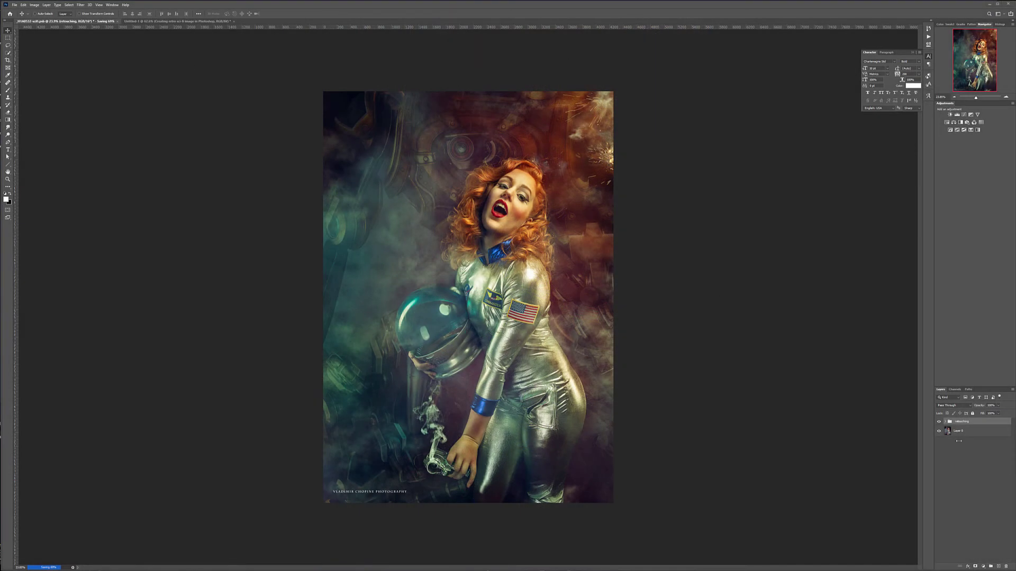
Step: Compare the original photo with the finished edit by hiding and showing the retouching group
click(939, 422)
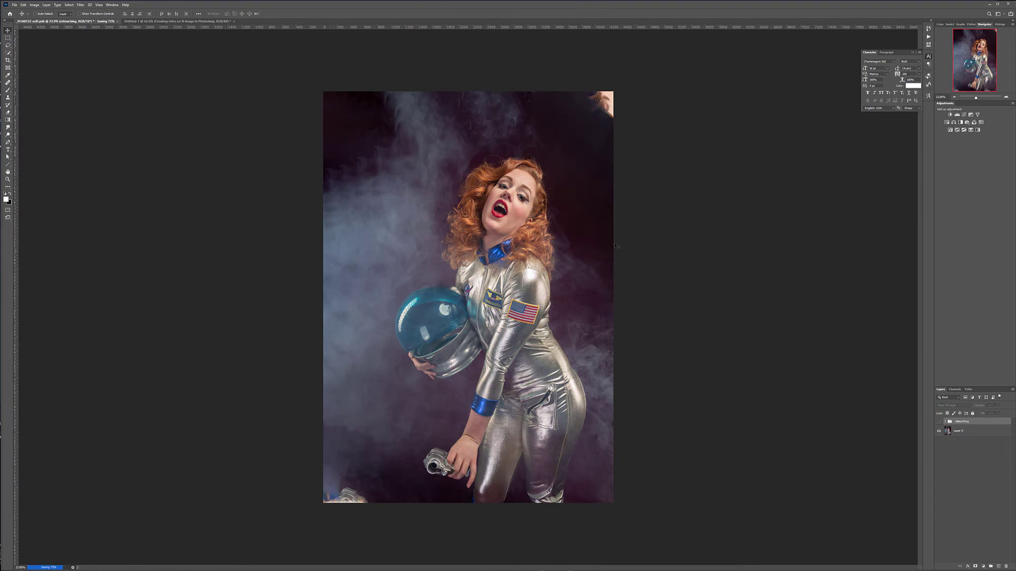
click(939, 422)
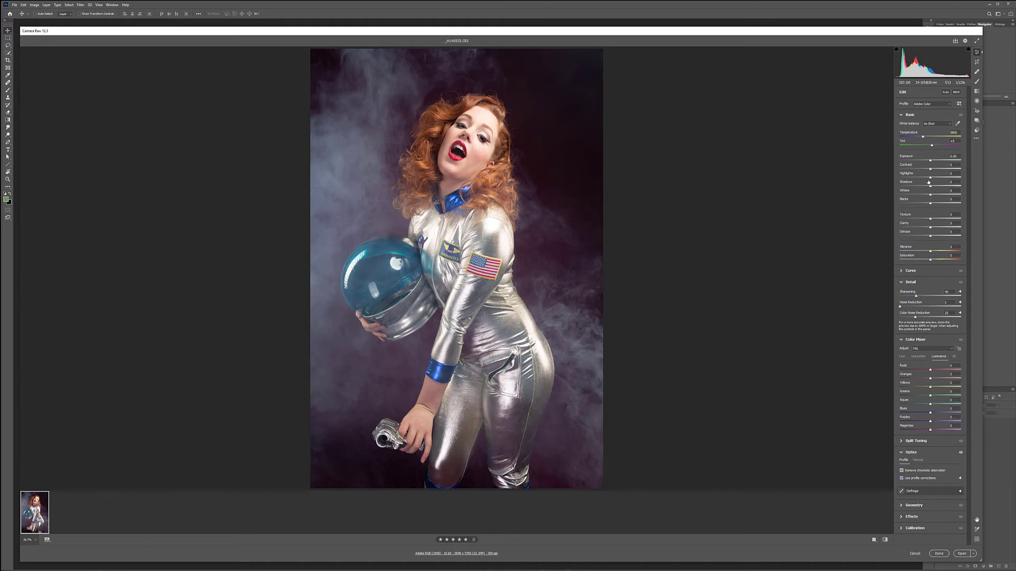
Step: Develop the raw portrait with much lower highlights, slightly lifted shadows, stronger sharpening and brighter orange and yellow luminance
drag(922, 178, 950, 177)
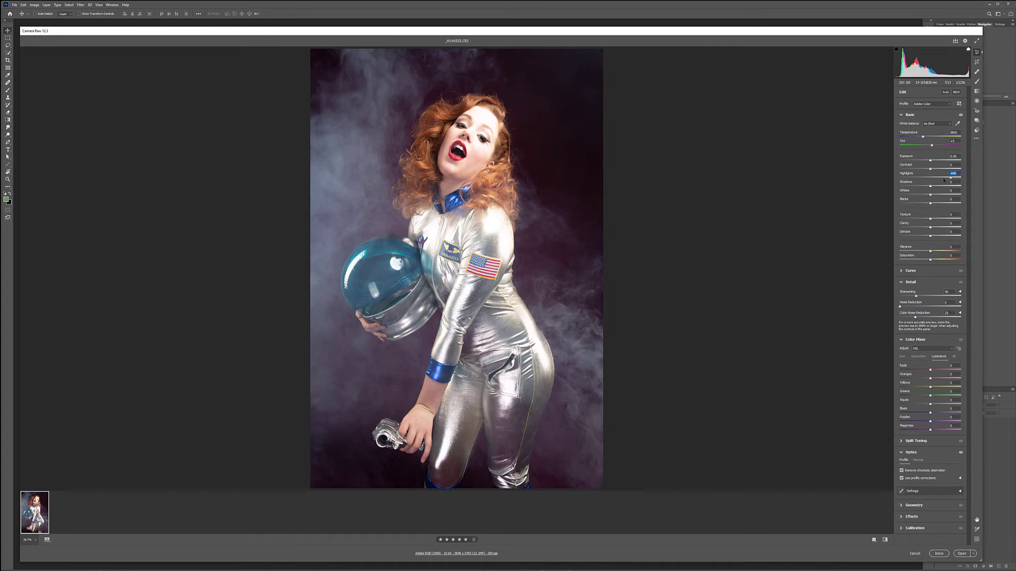
drag(950, 178, 906, 176)
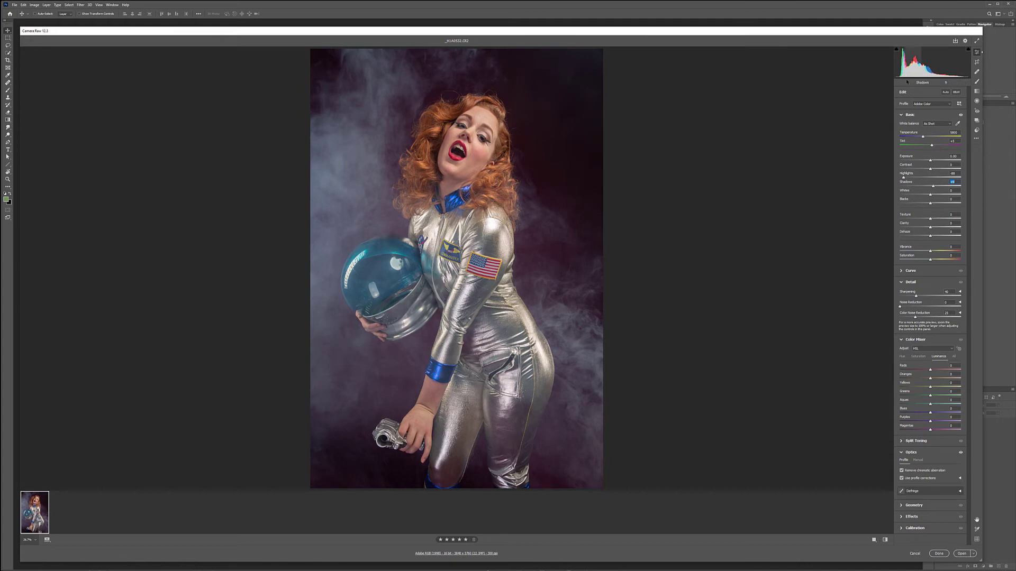
drag(916, 296, 924, 297)
drag(930, 379, 936, 387)
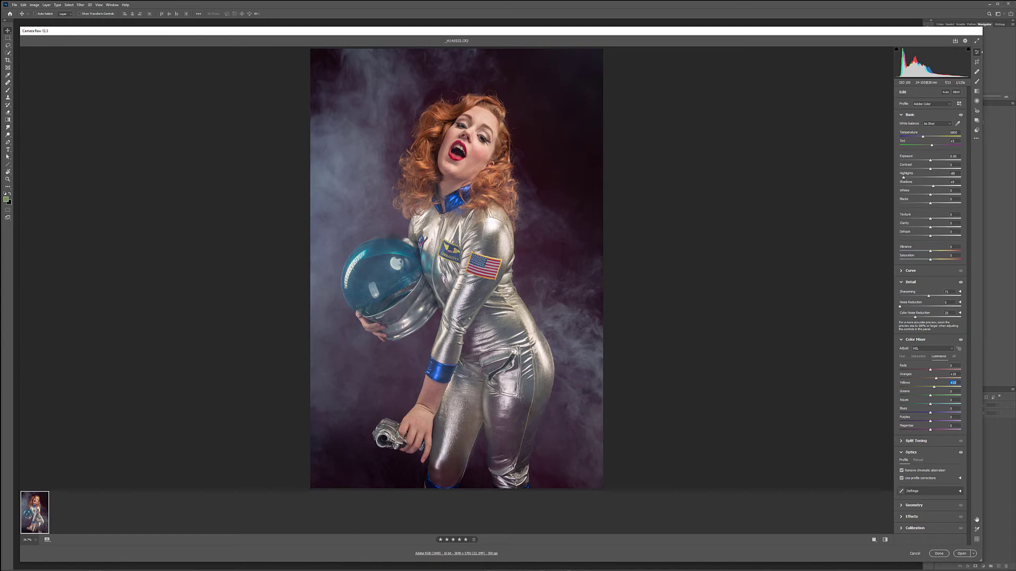
Step: Review the workflow options for Adobe RGB (1998) at 16 bits per channel and open the raw photo in Photoshop
click(939, 553)
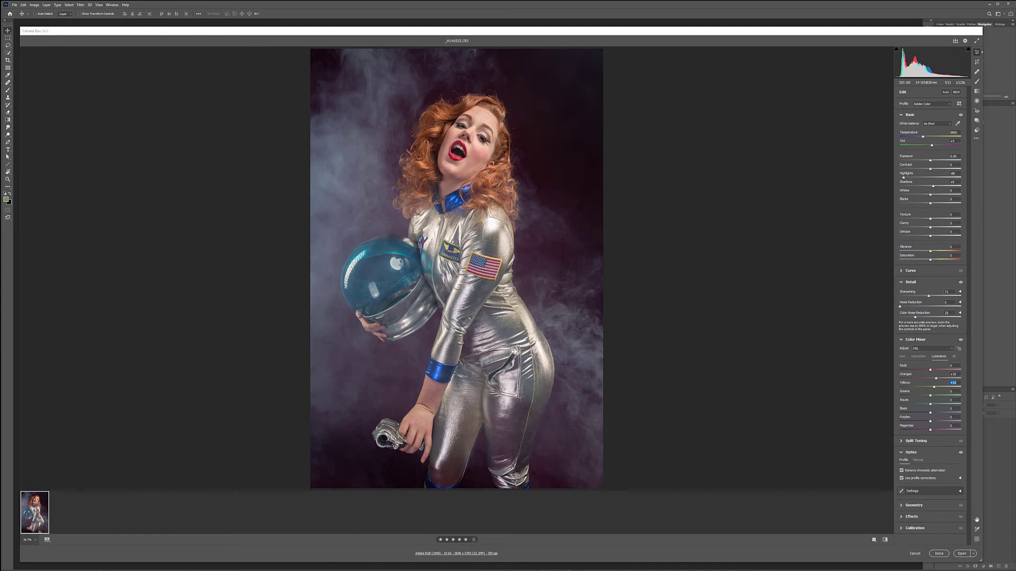
click(469, 554)
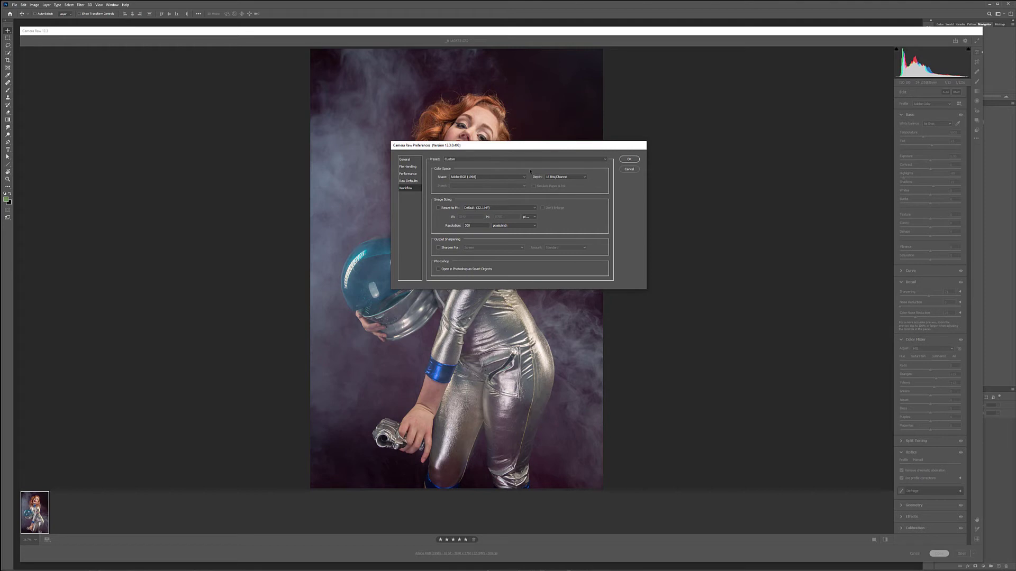
click(629, 159)
click(960, 553)
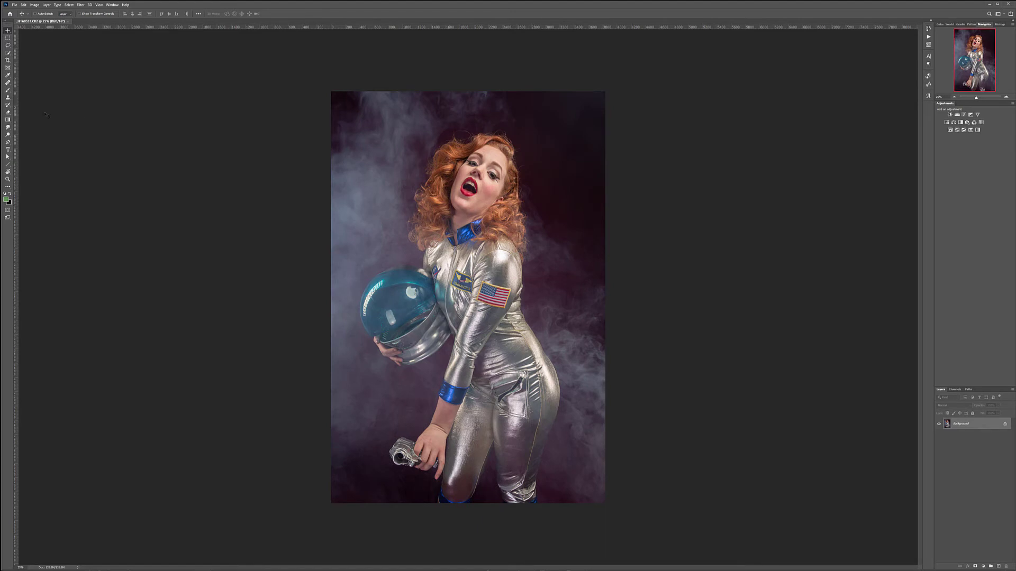
Step: Recrop to add canvas above and left of the model and trim the right and bottom edges, with Content-Aware on and Delete Cropped Pixels off
click(8, 60)
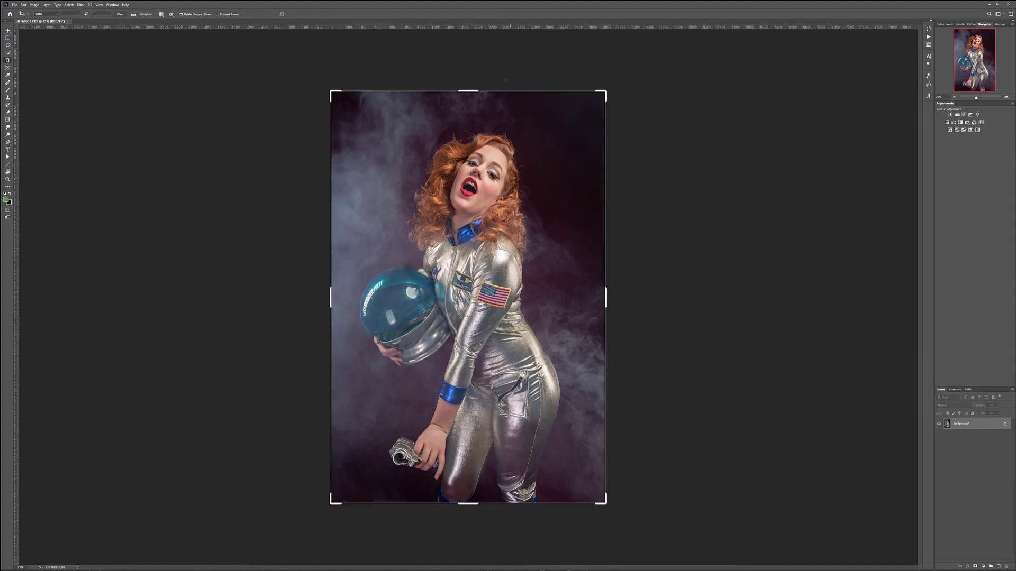
drag(485, 90, 485, 77)
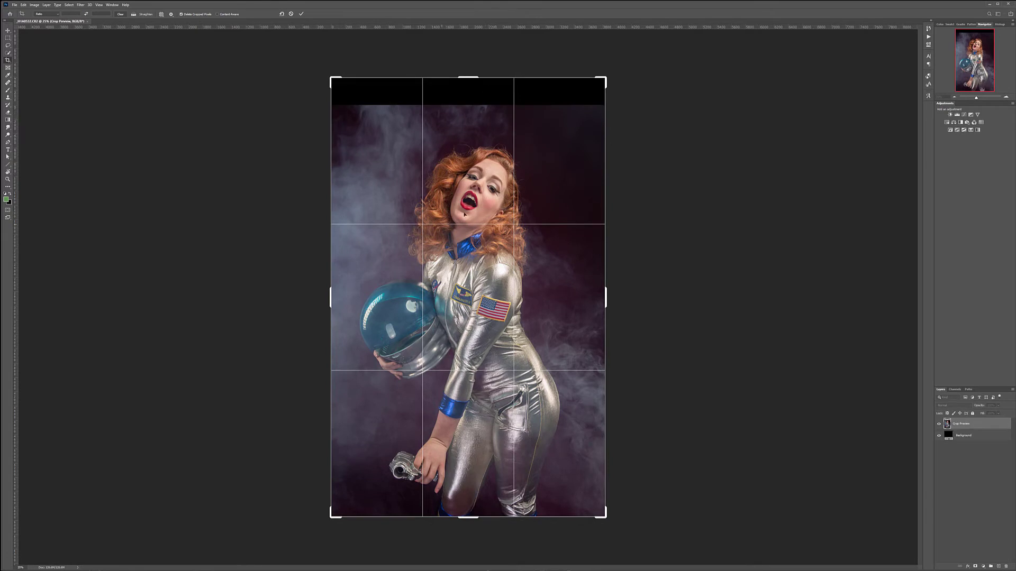
drag(329, 280, 314, 252)
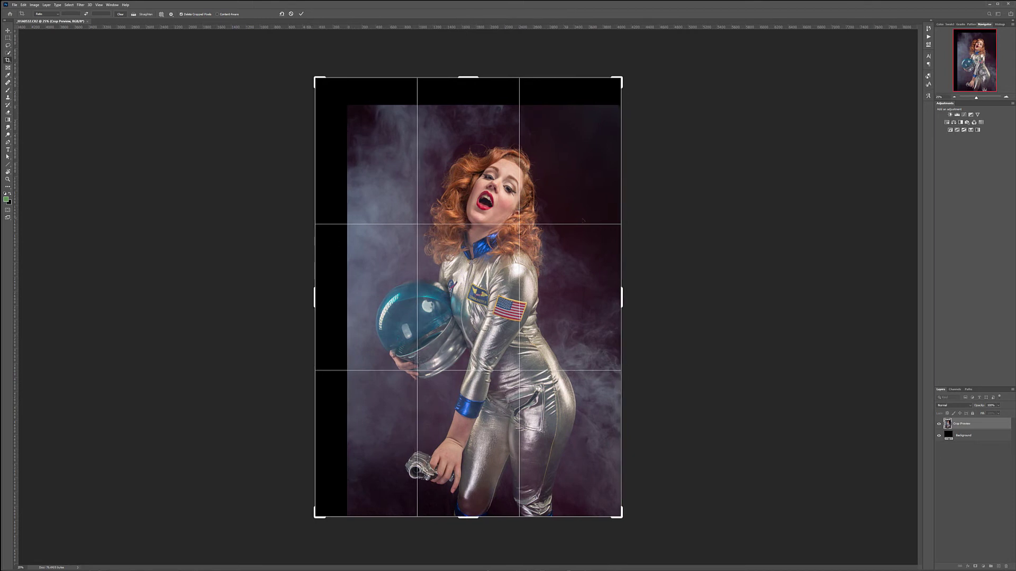
drag(623, 260, 613, 256)
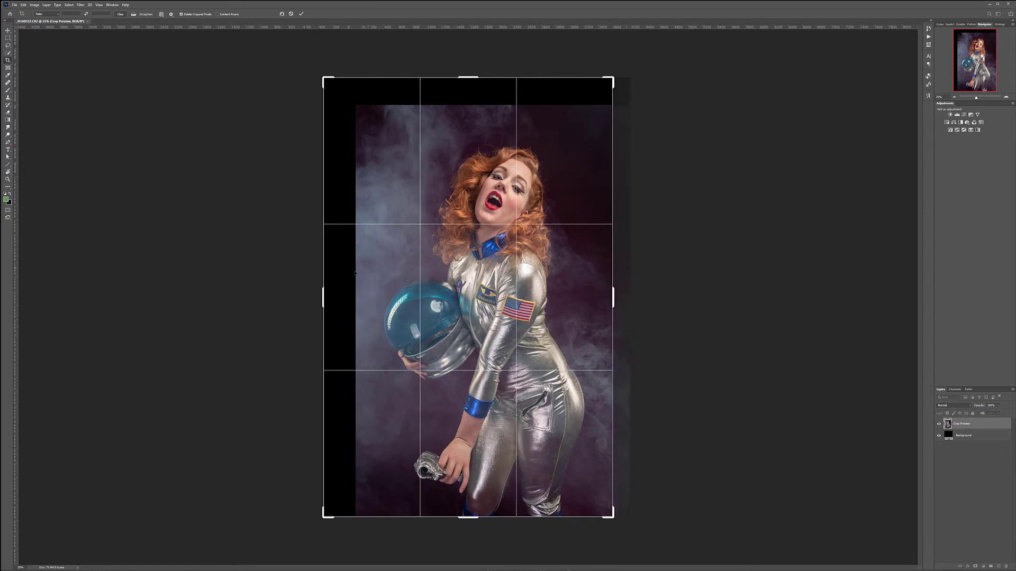
drag(324, 273, 316, 271)
drag(580, 517, 577, 513)
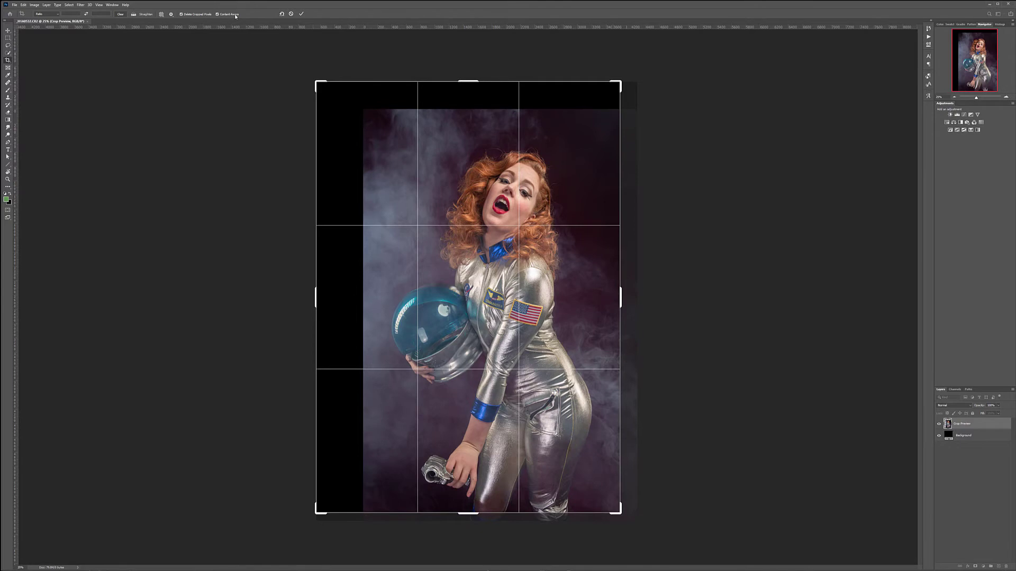
click(188, 14)
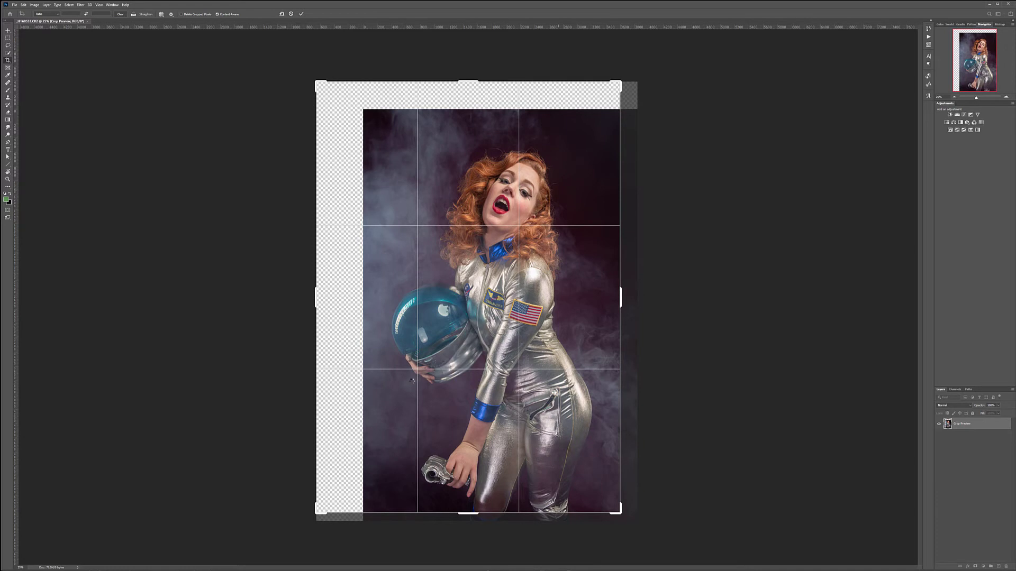
key(Return)
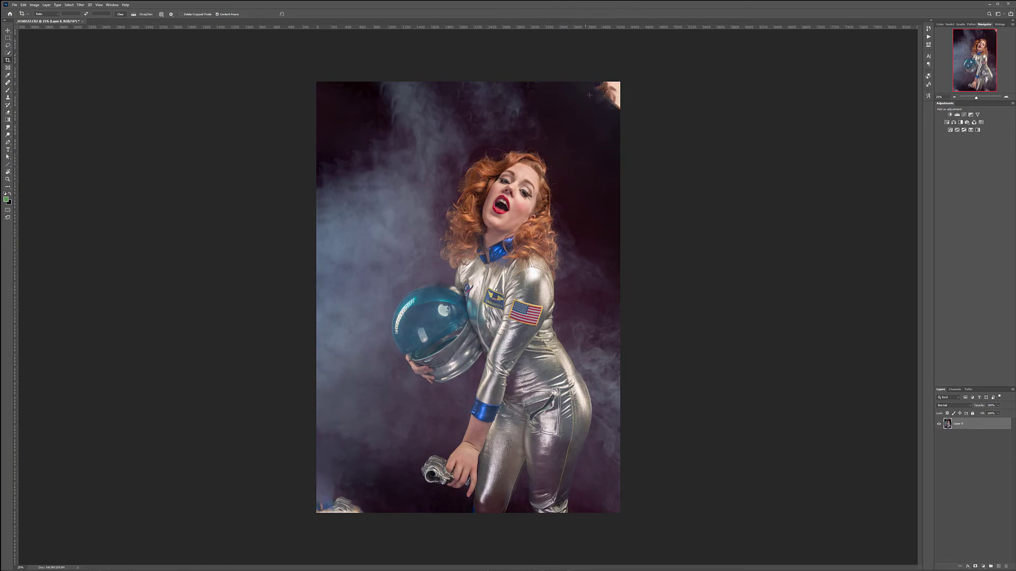
Step: Duplicate Layer 0 and patch the stray objects in the photo's upper-right and lower-left corners with clean background using the Patch tool
drag(993, 420, 999, 568)
right_click(7, 83)
click(32, 95)
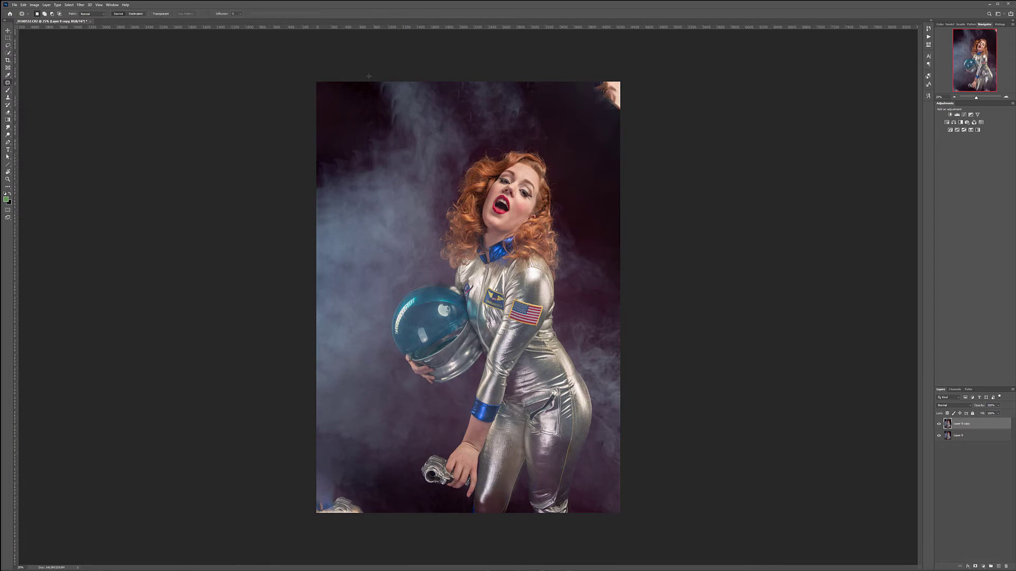
mouse_move(632, 72)
mouse_down()
mouse_move(589, 94)
mouse_move(634, 105)
mouse_move(616, 60)
mouse_move(613, 120)
mouse_move(639, 93)
mouse_move(593, 152)
mouse_up()
click(700, 117)
mouse_move(299, 493)
mouse_down()
mouse_move(379, 529)
mouse_move(308, 541)
mouse_move(347, 509)
mouse_move(336, 455)
mouse_up()
key(ctrl+d)
drag(323, 543, 337, 511)
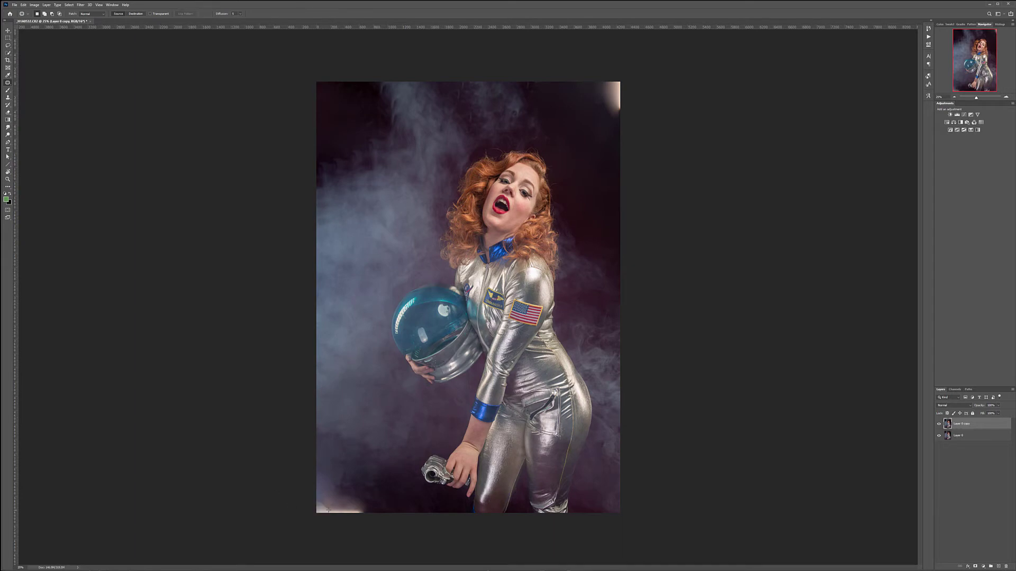
Step: Clone dark background over the bright spot in the photo's lower-left corner with a smaller Clone Stamp brush
click(8, 98)
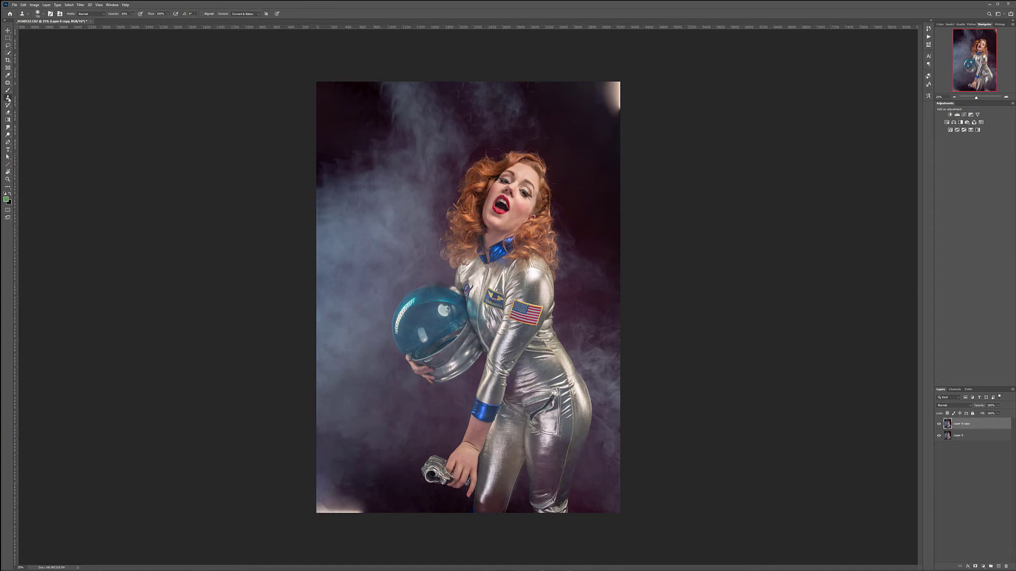
key(bracketleft)
key(bracketleft)
key(bracketleft)
key(bracketleft)
key(bracketleft)
key(bracketleft)
alt+click(411, 512)
mouse_move(352, 511)
mouse_down()
mouse_move(382, 506)
mouse_move(325, 503)
mouse_up()
Step: Paint over the bright leftovers in the photo's upper-right and lower-left corners with the Healing Brush
click(8, 84)
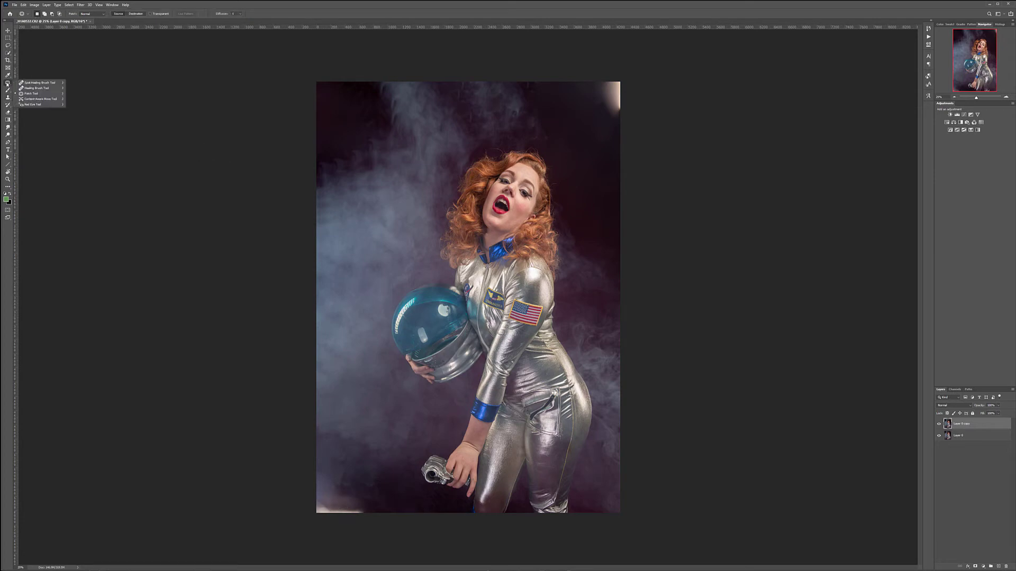
click(36, 89)
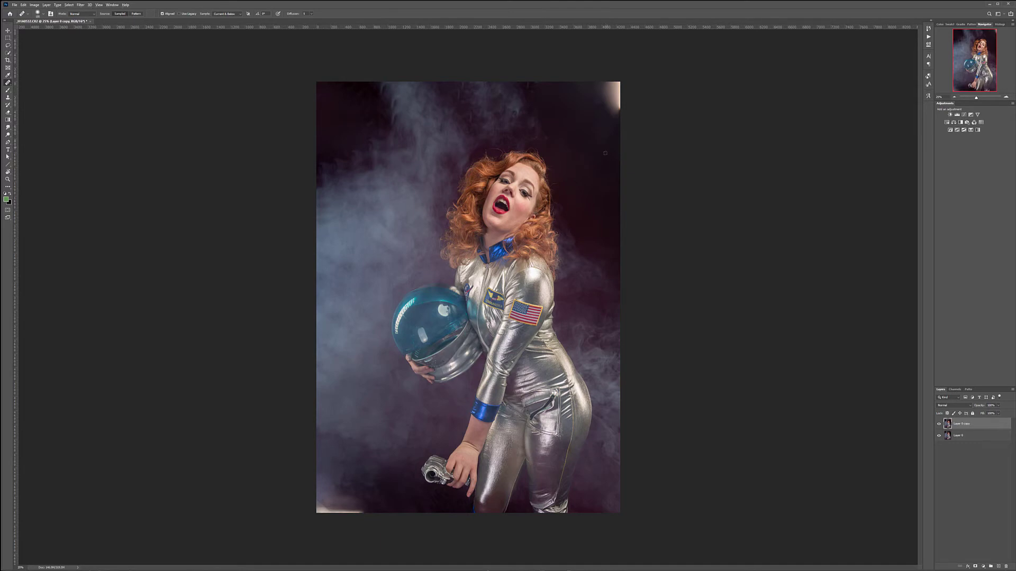
mouse_move(619, 115)
mouse_down()
mouse_move(623, 83)
mouse_move(600, 89)
mouse_move(647, 125)
mouse_move(609, 109)
mouse_move(635, 86)
mouse_move(600, 84)
mouse_up()
drag(607, 134, 604, 159)
drag(600, 96, 616, 78)
mouse_move(366, 512)
mouse_down()
mouse_move(305, 508)
mouse_move(355, 511)
mouse_move(323, 509)
mouse_move(343, 511)
mouse_move(327, 494)
mouse_move(313, 510)
mouse_up()
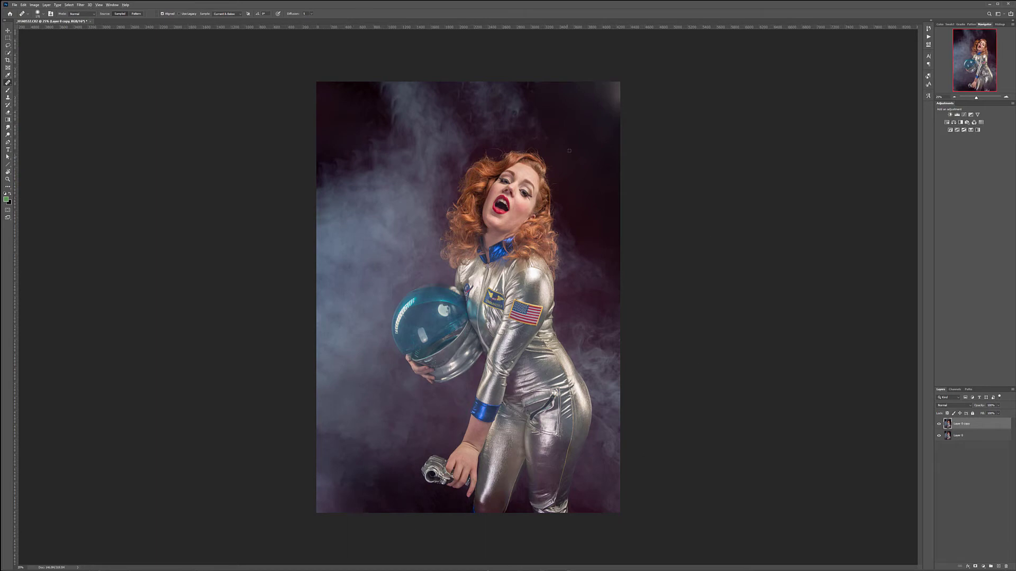
Step: Sample nearby dark background and heal the remaining grey haze along the photo's upper-right edge
alt+click(600, 142)
mouse_move(608, 114)
mouse_down()
mouse_move(613, 90)
mouse_move(599, 93)
mouse_move(624, 96)
mouse_move(620, 66)
mouse_move(599, 191)
mouse_move(619, 81)
mouse_move(597, 83)
mouse_move(627, 84)
mouse_up()
alt+click(596, 192)
mouse_move(614, 113)
mouse_down()
mouse_move(598, 79)
mouse_move(612, 131)
mouse_move(630, 120)
mouse_up()
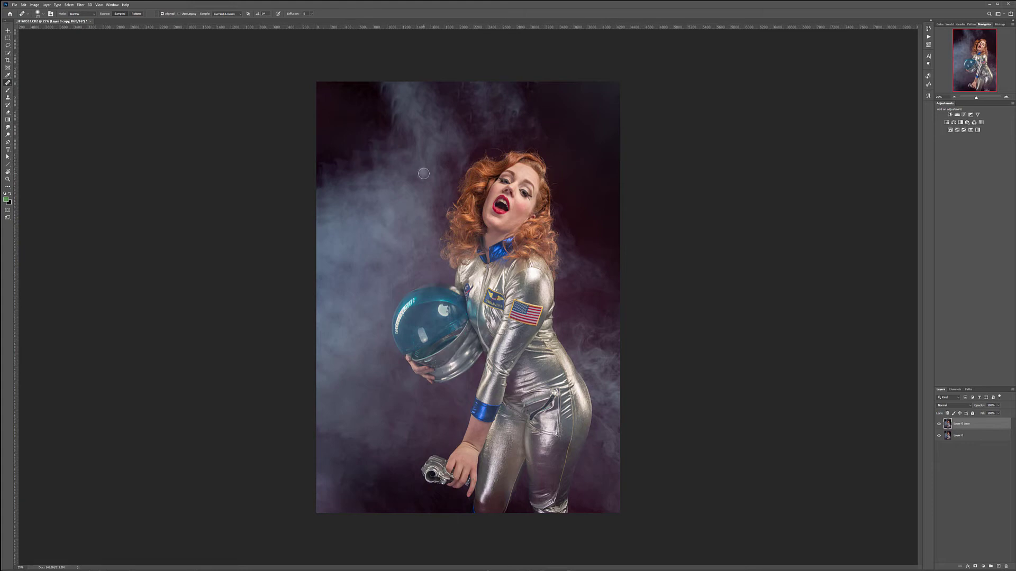
click(370, 129)
Step: Clone smoke over the abrupt transitions in the smoke left of the model with a larger Clone Stamp brush at 40% opacity
click(8, 98)
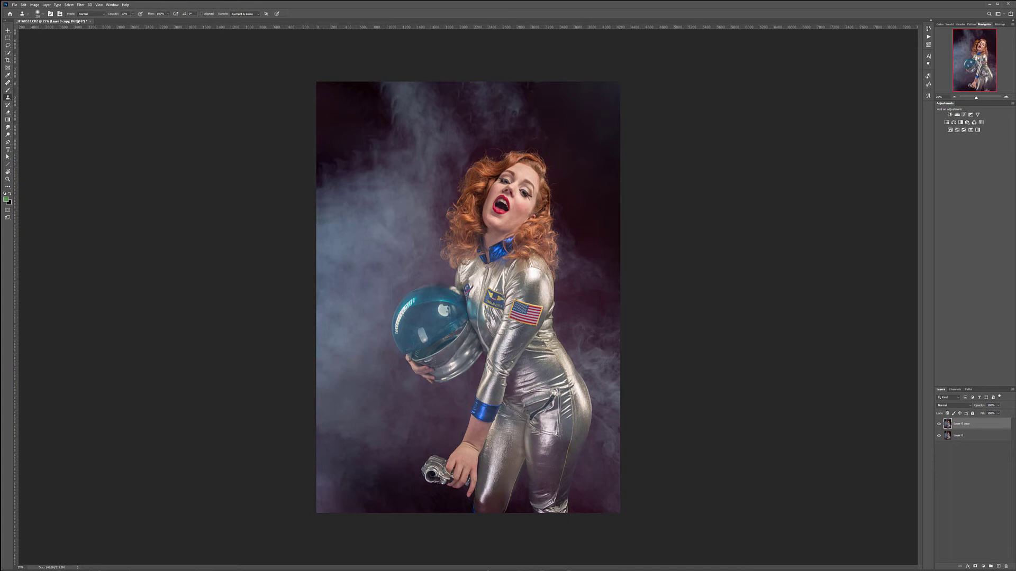
key(4)
click(379, 226)
key(bracketright)
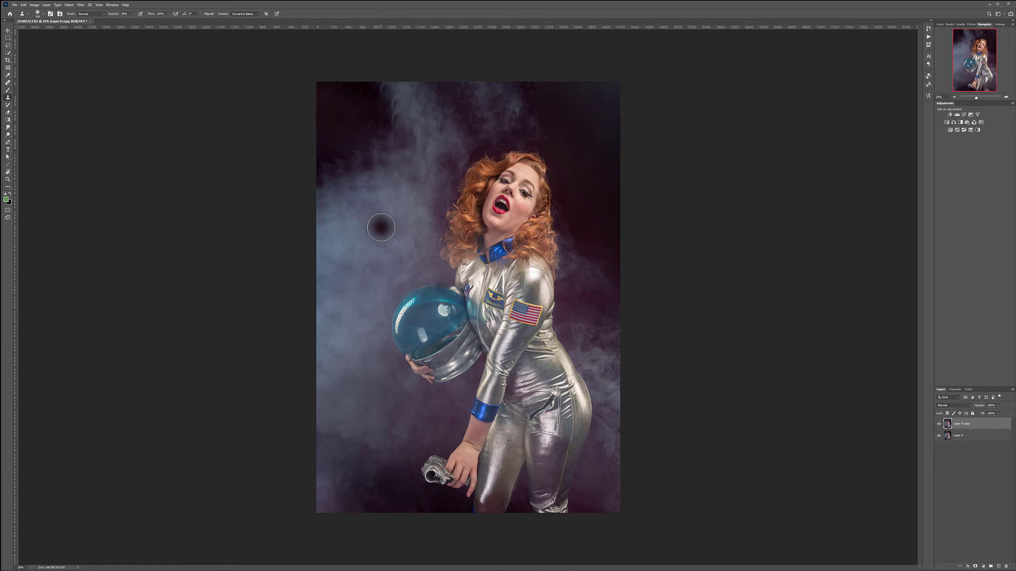
alt+click(380, 228)
mouse_move(355, 161)
mouse_down()
mouse_move(372, 168)
mouse_move(361, 165)
mouse_move(385, 141)
mouse_up()
alt+click(438, 151)
drag(328, 175, 321, 166)
drag(356, 178, 357, 184)
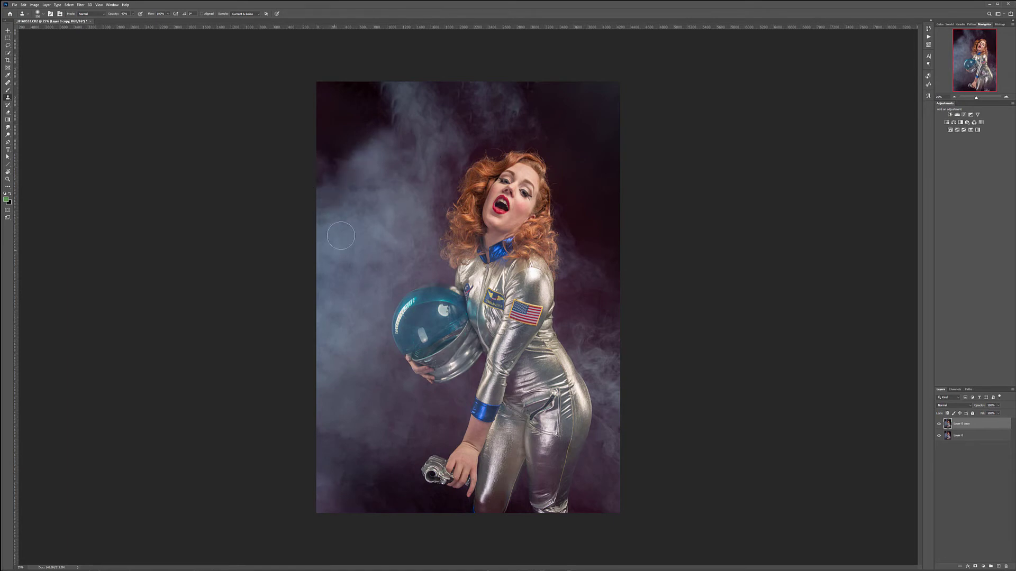
alt+click(353, 344)
click(363, 291)
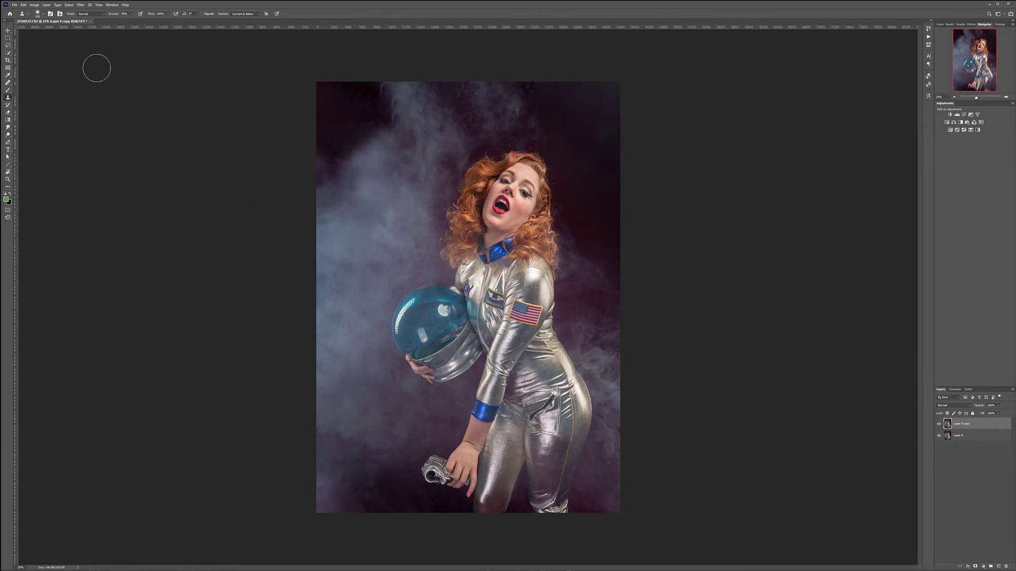
Step: Rename the cleaned-up layer copy and add a new named empty layer above it for skin retouching
click(7, 31)
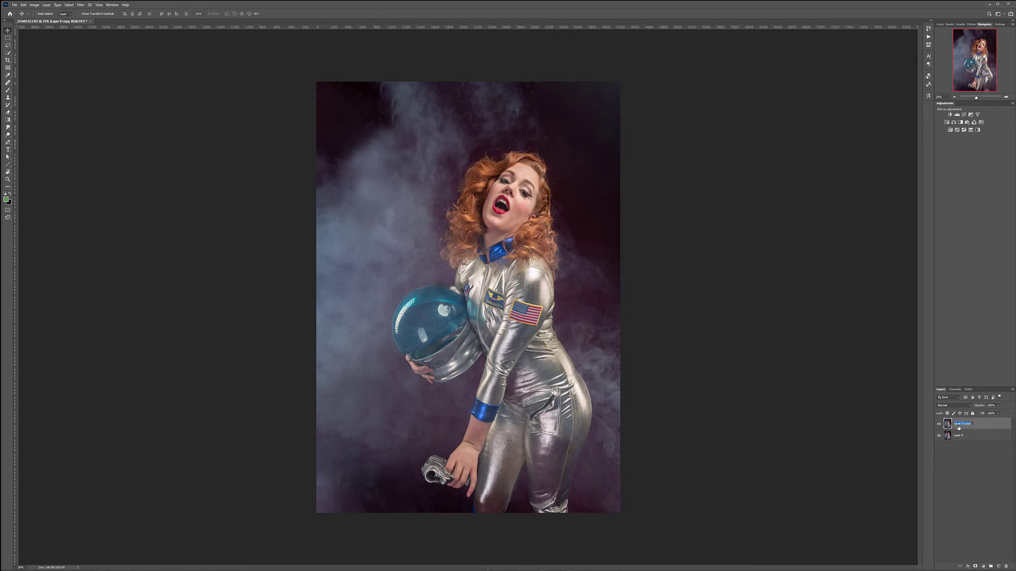
key(Return)
click(998, 567)
double_click(956, 425)
key(Return)
Step: Heal small skin blemishes on the model's face with a much smaller Healing Brush on the empty layer
click(8, 83)
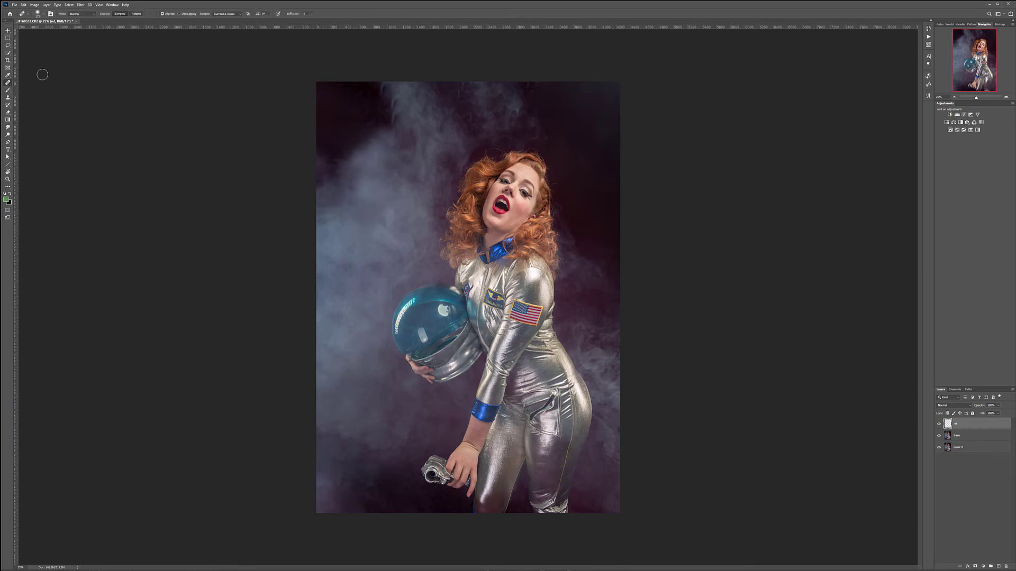
right_click(12, 82)
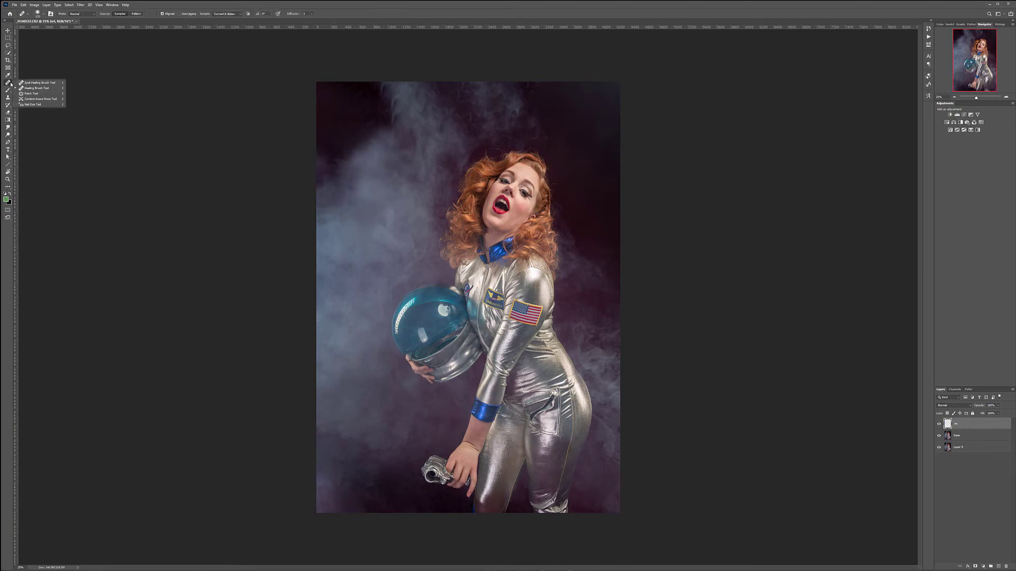
click(38, 89)
scroll(555, 172, up, 3)
scroll(457, 231, up, 2)
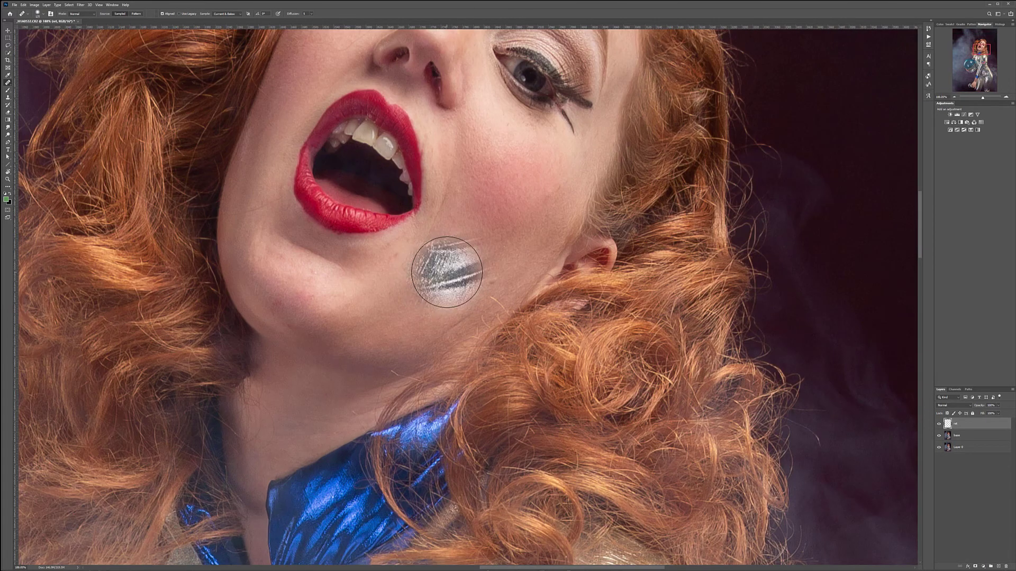
key(bracketleft)
key(bracketleft)
key(bracketleft)
key(bracketleft)
key(bracketleft)
key(bracketleft)
key(bracketleft)
key(bracketleft)
key(bracketleft)
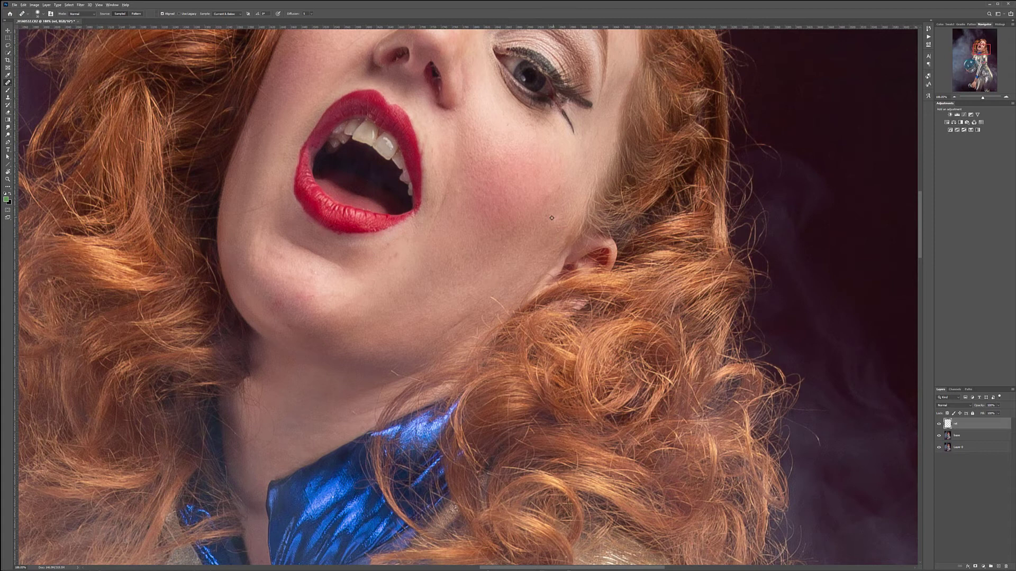
mouse_move(512, 130)
mouse_down()
mouse_move(530, 316)
mouse_move(540, 328)
mouse_move(527, 326)
mouse_up()
alt+click(526, 307)
drag(494, 261, 506, 343)
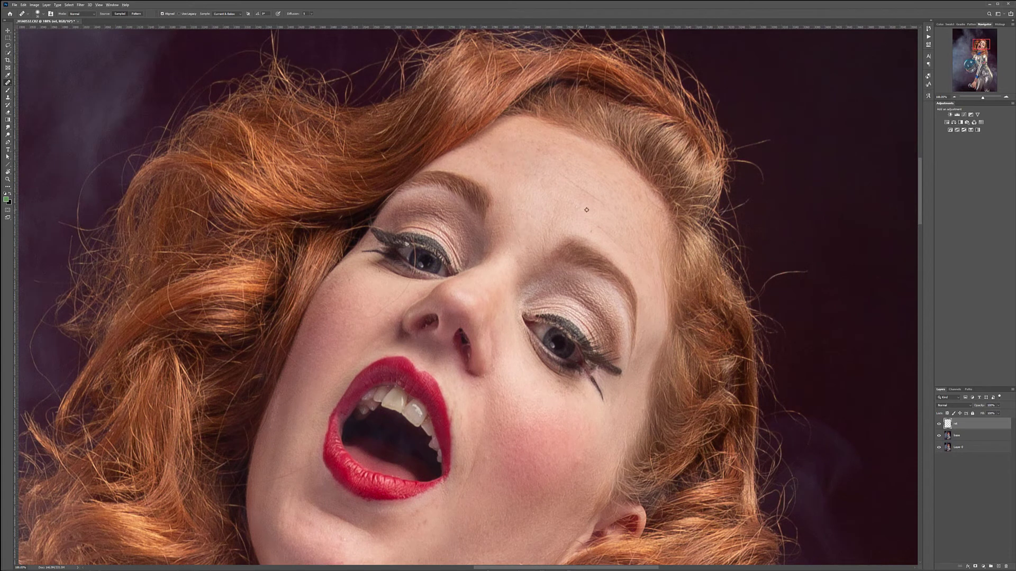
Step: Undo the last healing stroke and retouch the inside of both nostrils with a smaller Healing Brush
scroll(457, 379, up, 2)
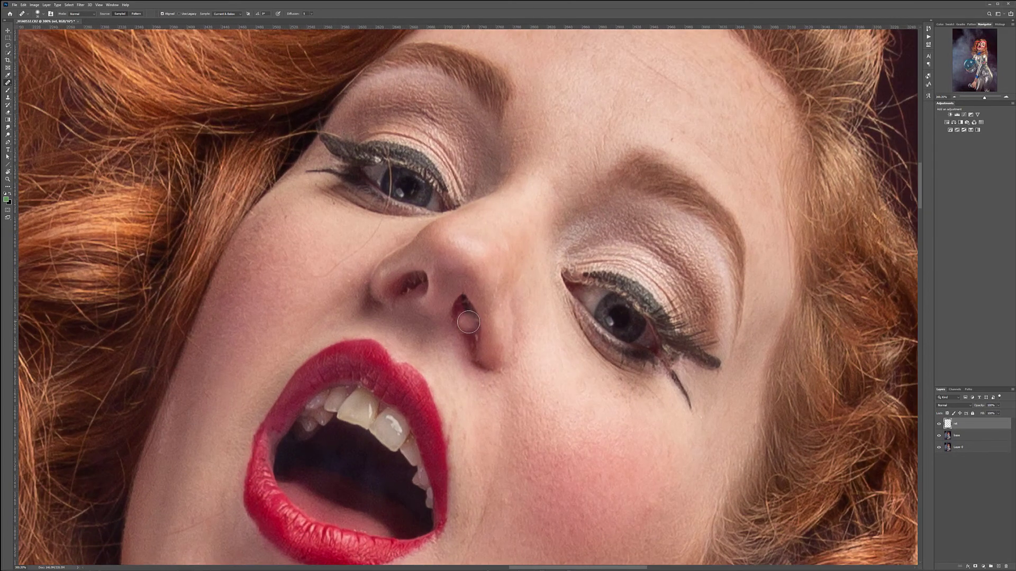
key(ctrl+z)
key(bracketleft)
key(bracketleft)
key(bracketleft)
alt+click(469, 315)
mouse_move(472, 325)
mouse_down()
mouse_move(482, 357)
mouse_move(485, 325)
mouse_move(469, 310)
mouse_up()
drag(415, 280, 424, 274)
scroll(476, 381, down, 3)
scroll(498, 347, down, 5)
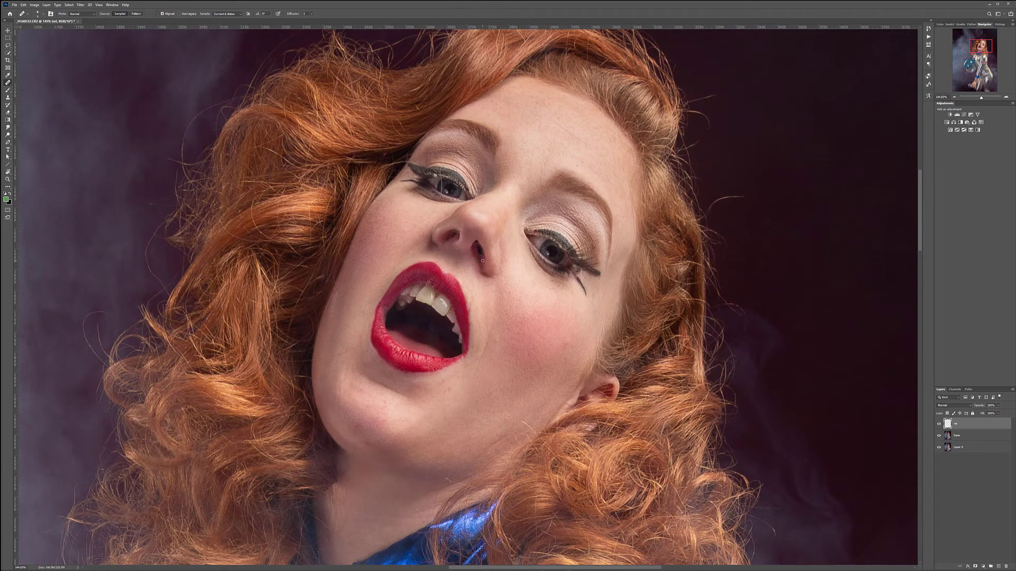
scroll(489, 310, down, 2)
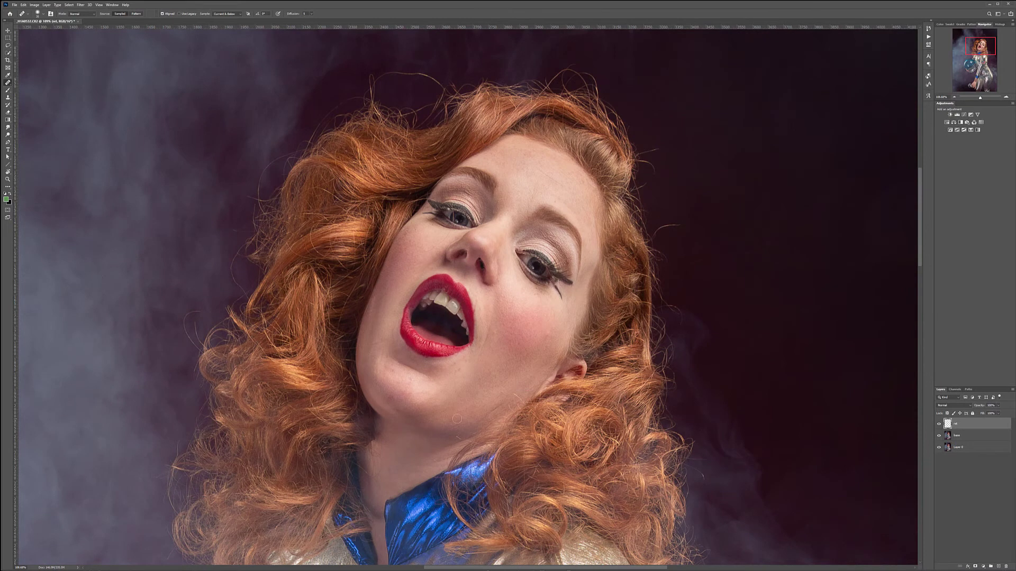
Step: Heal the blemishes on the model's chin from clean skin sampled beside them
alt+click(415, 401)
mouse_move(404, 390)
mouse_down()
mouse_move(425, 404)
mouse_move(403, 402)
mouse_up()
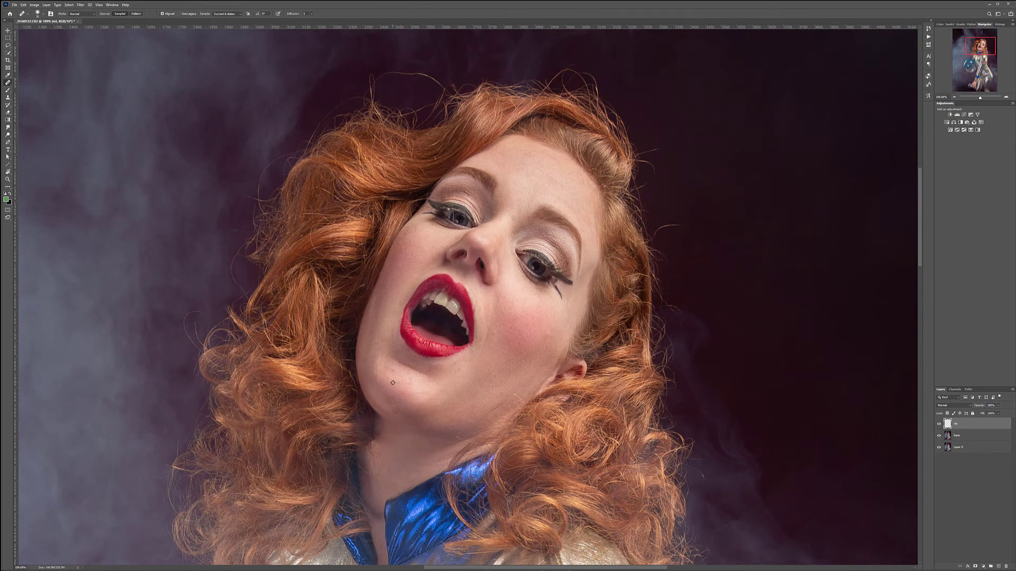
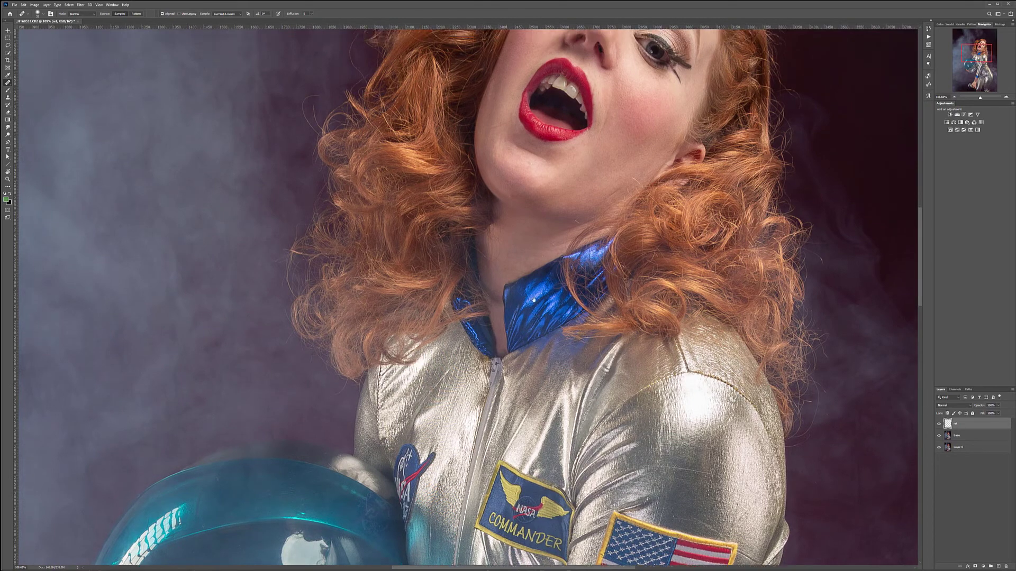
Step: Heal away the stitched seam that curves over the top and outer side of the suit's shoulder
drag(644, 290, 576, 120)
drag(593, 192, 467, 220)
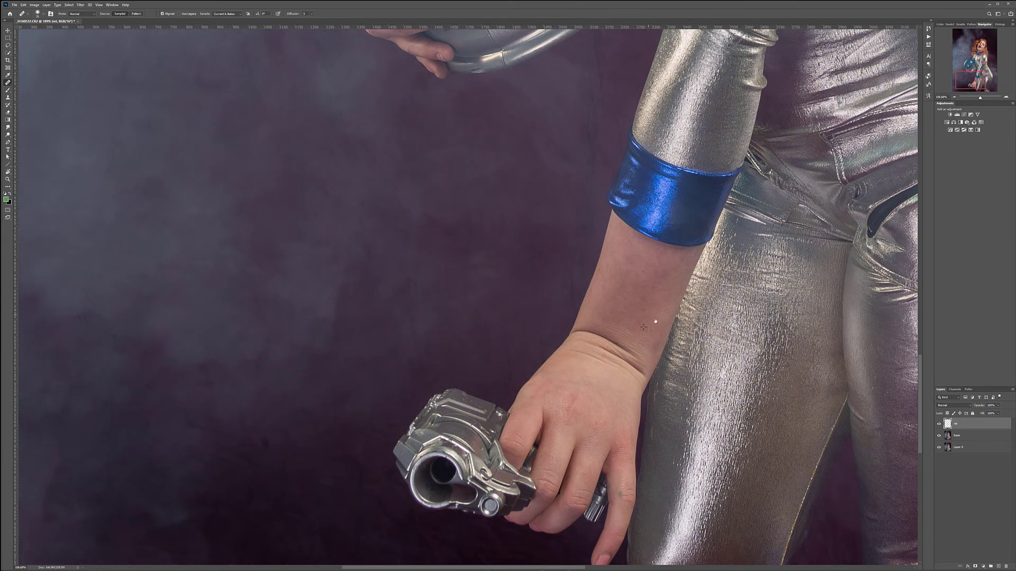
drag(656, 322, 536, 491)
drag(688, 105, 393, 441)
drag(432, 202, 566, 412)
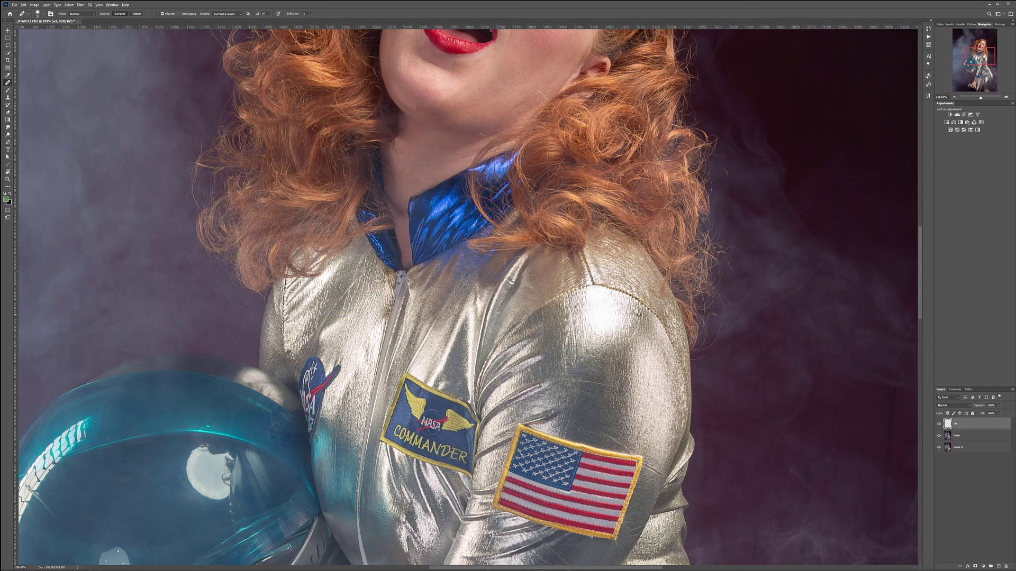
scroll(639, 313, up, 3)
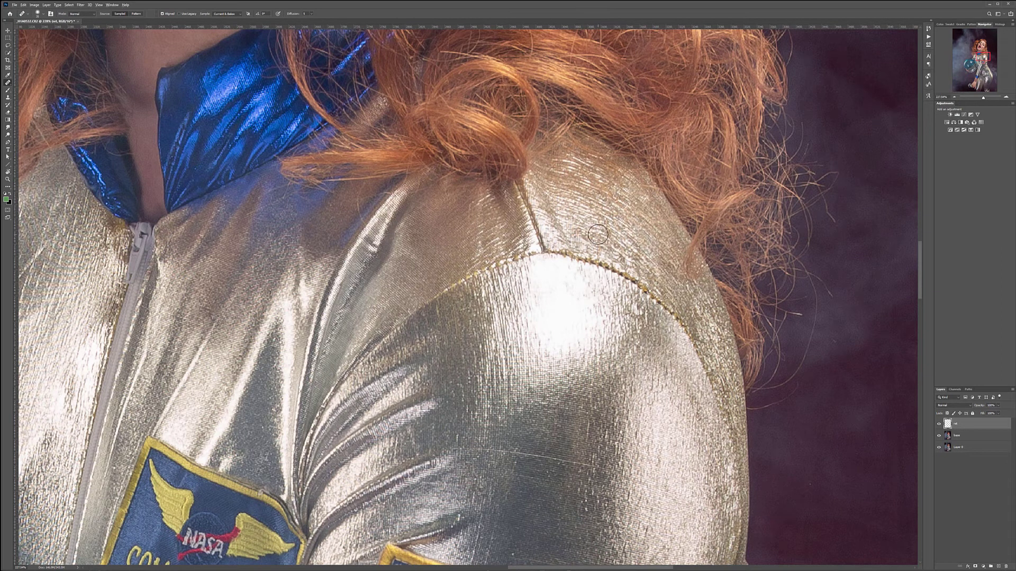
mouse_move(579, 253)
mouse_down()
mouse_move(620, 280)
mouse_move(599, 246)
mouse_move(599, 261)
mouse_move(637, 280)
mouse_move(652, 318)
mouse_move(611, 304)
mouse_move(609, 274)
mouse_move(662, 304)
mouse_move(638, 336)
mouse_move(653, 296)
mouse_move(691, 332)
mouse_up()
alt+click(642, 318)
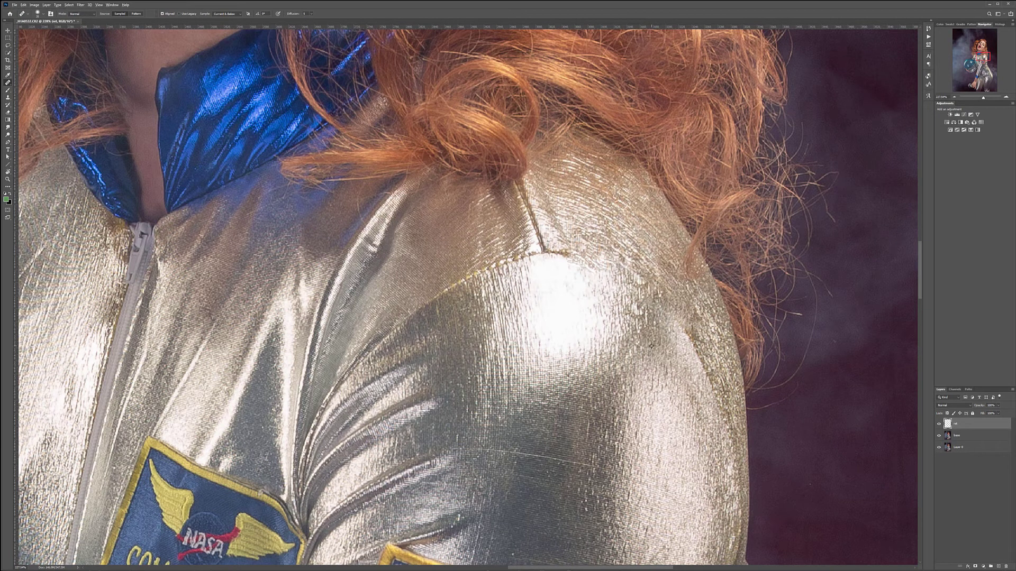
mouse_move(681, 320)
mouse_down()
mouse_move(699, 351)
mouse_move(694, 393)
mouse_move(699, 374)
mouse_move(706, 380)
mouse_move(715, 484)
mouse_up()
Step: Heal away the shoulder's front seam and the short seam running up toward the hair
drag(535, 256, 460, 289)
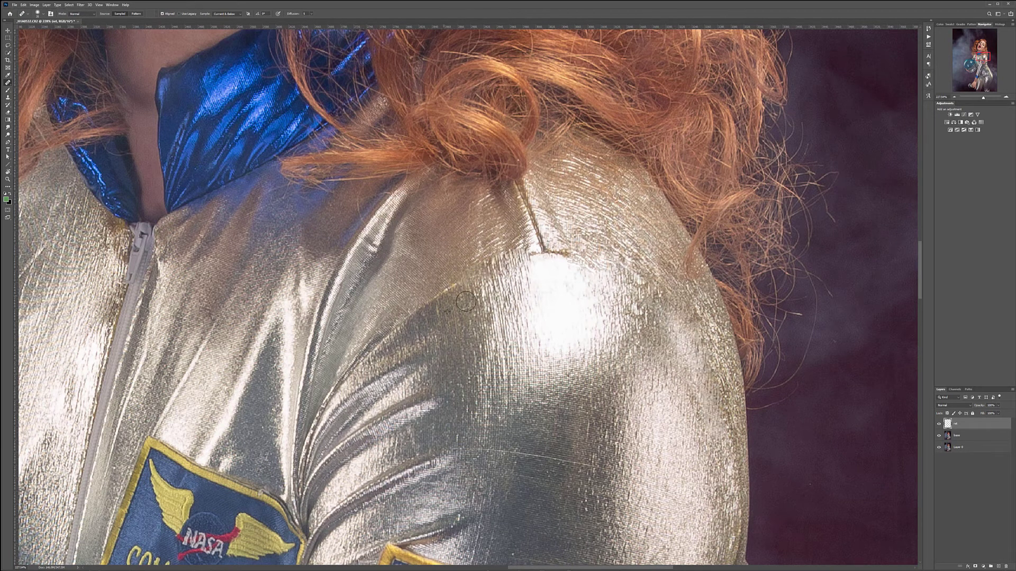
mouse_move(537, 194)
mouse_down()
mouse_move(546, 243)
mouse_move(511, 261)
mouse_up()
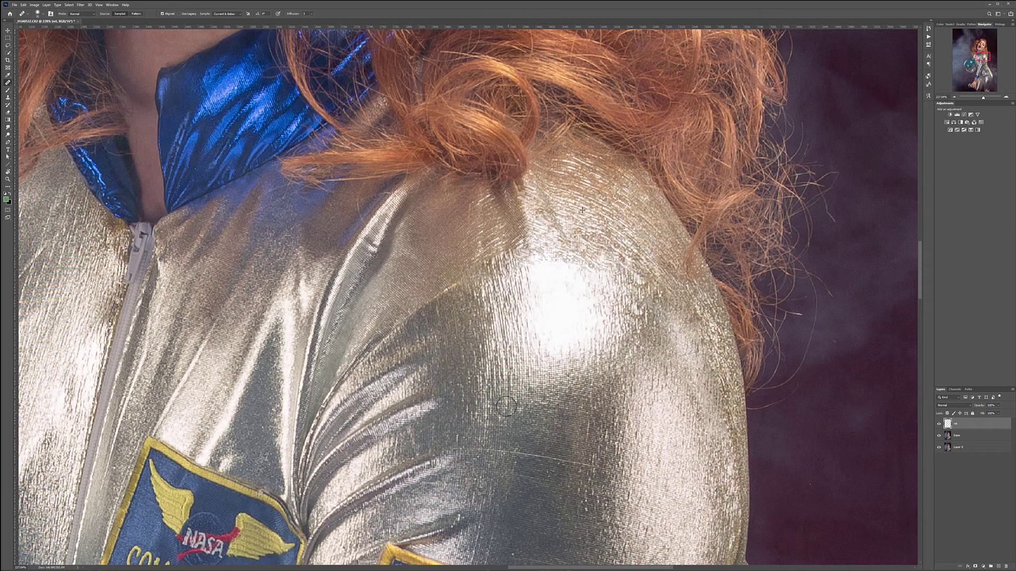
drag(406, 325, 458, 286)
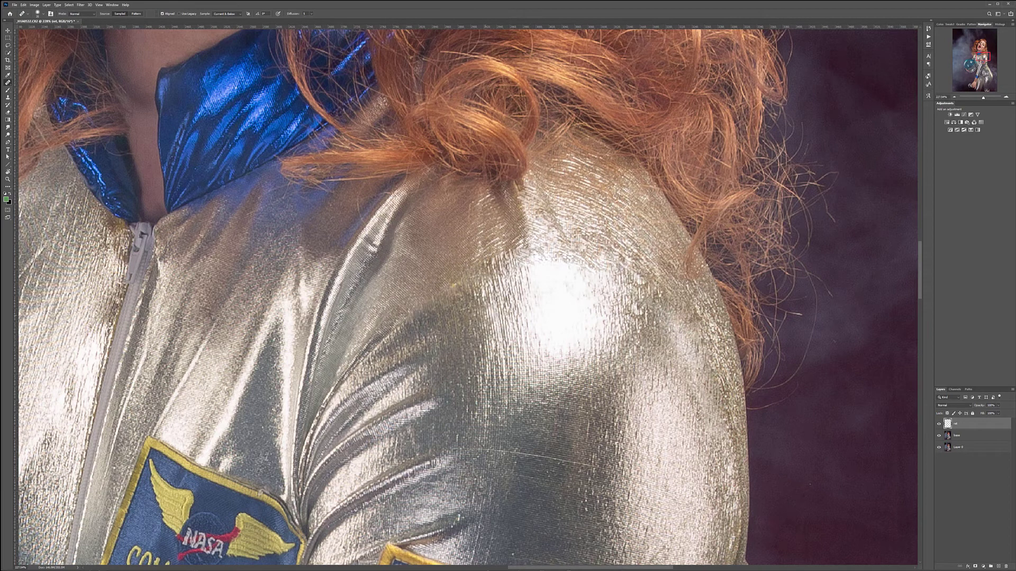
Step: Remove the zipper pull and the upper zipper below the blue collar with the Healing Brush
drag(252, 353, 557, 298)
mouse_move(398, 208)
mouse_down()
mouse_move(454, 175)
mouse_move(436, 175)
mouse_move(458, 173)
mouse_move(448, 210)
mouse_move(416, 187)
mouse_move(439, 179)
mouse_move(431, 212)
mouse_move(390, 245)
mouse_move(445, 205)
mouse_move(392, 319)
mouse_up()
click(496, 201)
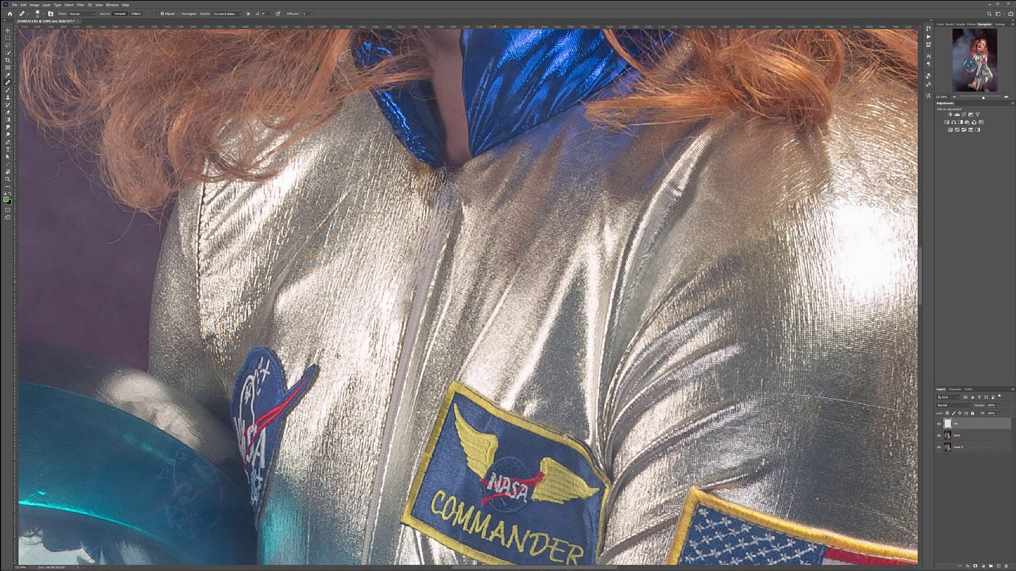
drag(454, 223, 422, 341)
mouse_move(437, 249)
mouse_down()
mouse_move(409, 300)
mouse_move(400, 364)
mouse_up()
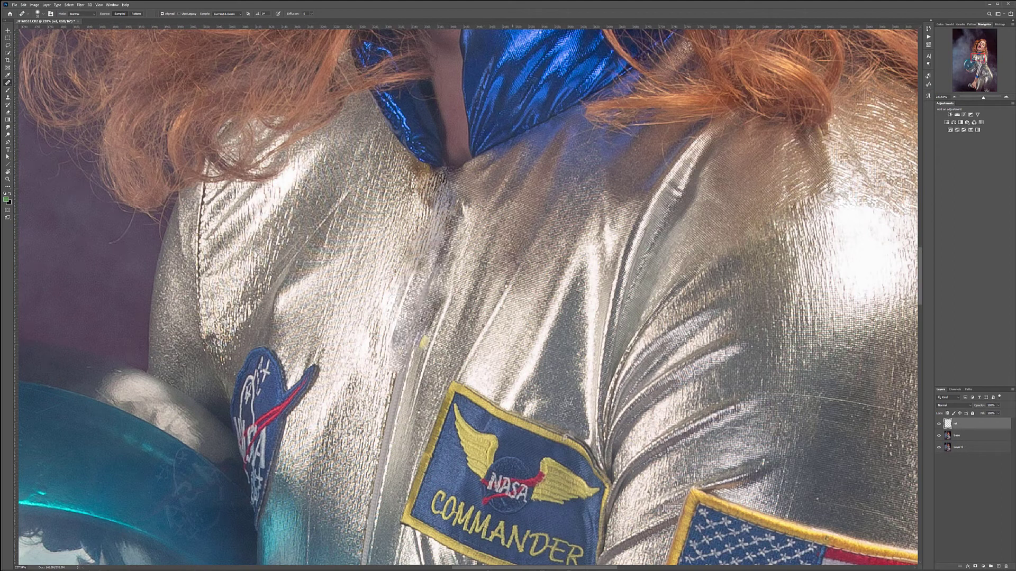
mouse_move(432, 270)
mouse_down()
mouse_move(380, 333)
mouse_move(386, 371)
mouse_up()
Step: Continue healing away the zipper from beside the COMMANDER patch down to its end at the waist
drag(395, 467, 432, 297)
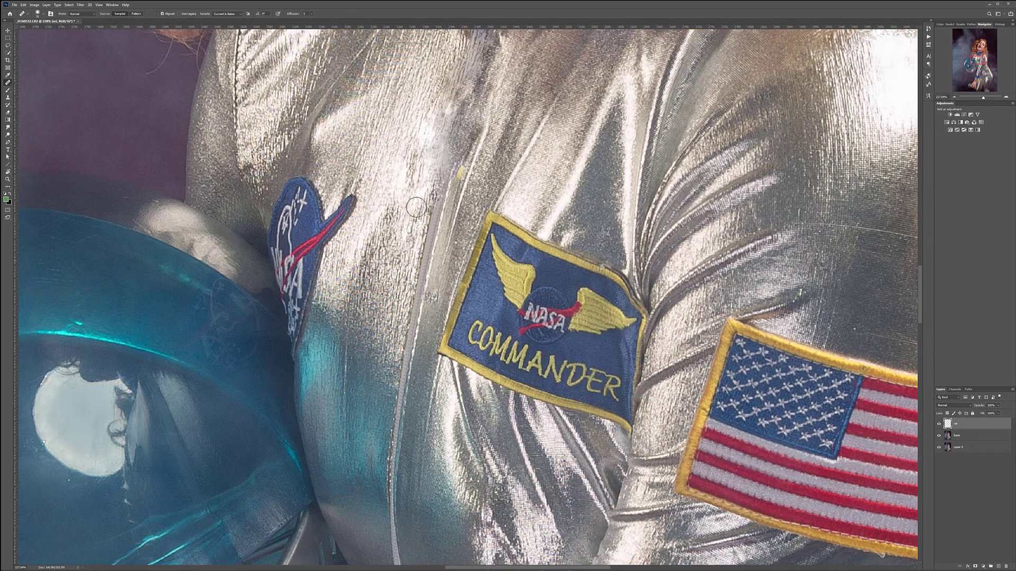
mouse_move(440, 122)
mouse_down()
mouse_move(429, 210)
mouse_move(452, 119)
mouse_move(417, 306)
mouse_move(424, 255)
mouse_move(419, 363)
mouse_up()
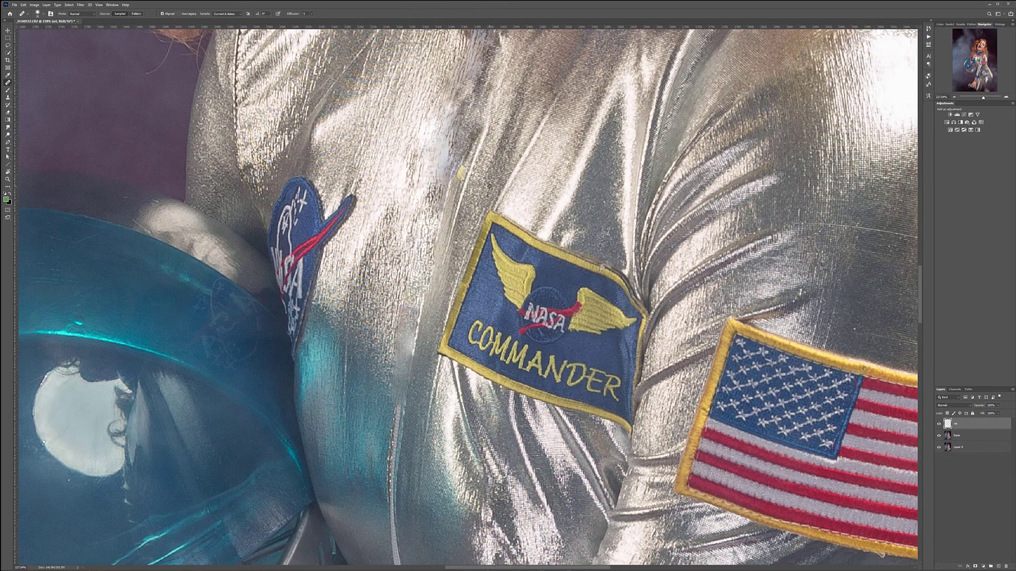
drag(459, 172, 449, 228)
drag(451, 420, 483, 363)
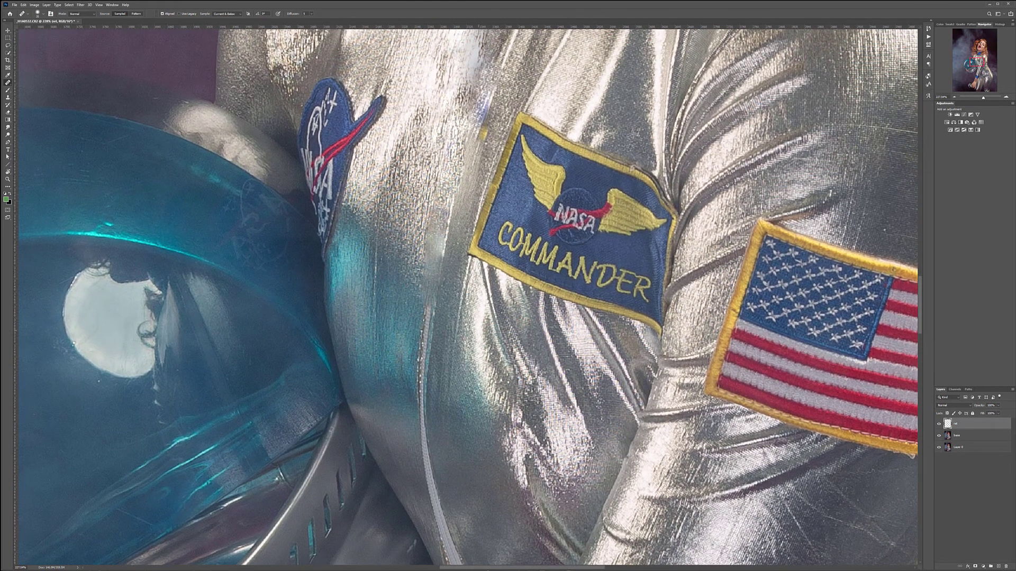
drag(484, 100, 471, 147)
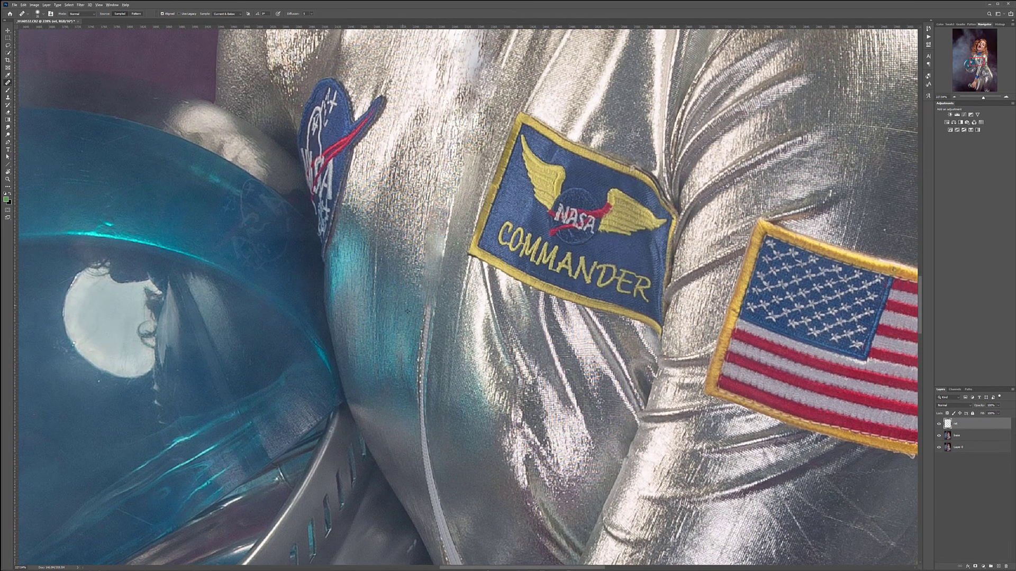
mouse_move(429, 302)
mouse_down()
mouse_move(423, 429)
mouse_move(407, 273)
mouse_move(438, 382)
mouse_move(466, 383)
mouse_move(427, 279)
mouse_move(412, 292)
mouse_move(431, 355)
mouse_move(447, 366)
mouse_up()
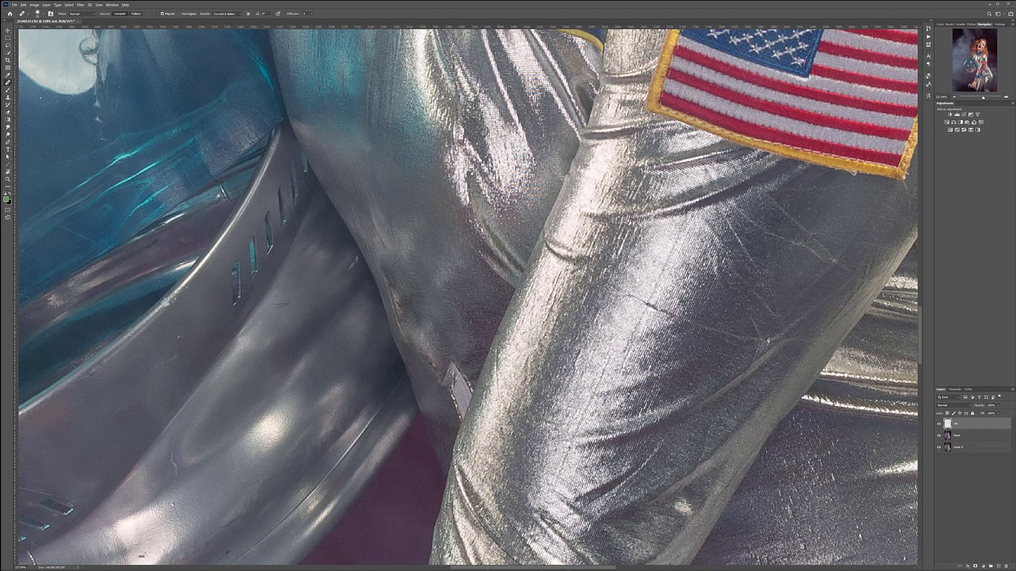
mouse_move(471, 396)
mouse_down()
mouse_move(466, 415)
mouse_move(448, 349)
mouse_move(444, 401)
mouse_move(429, 358)
mouse_up()
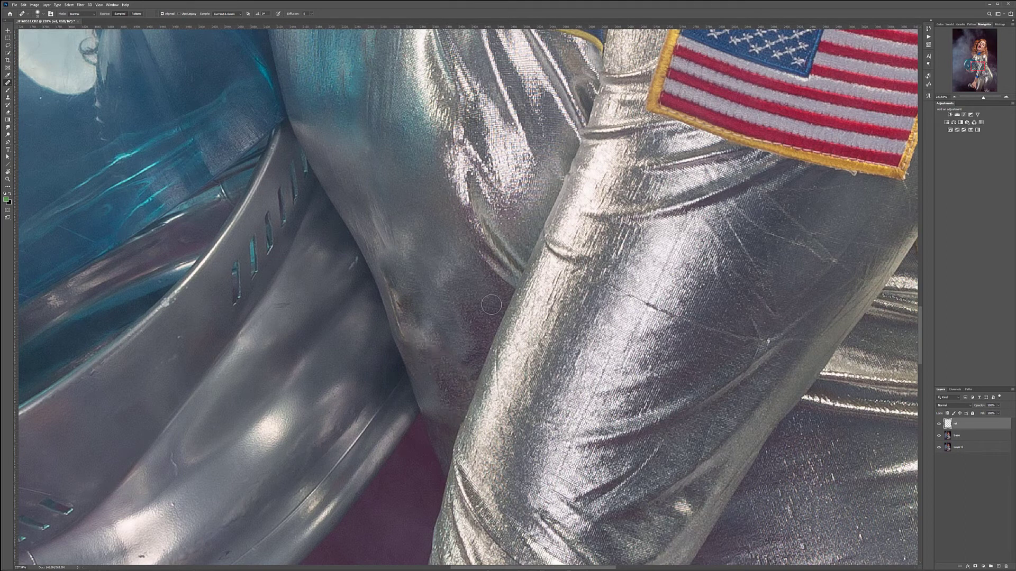
Step: Heal away the oval mark on the lower rim of the helmet's silver base, near the fingers
scroll(503, 320, down, 4)
scroll(516, 151, down, 3)
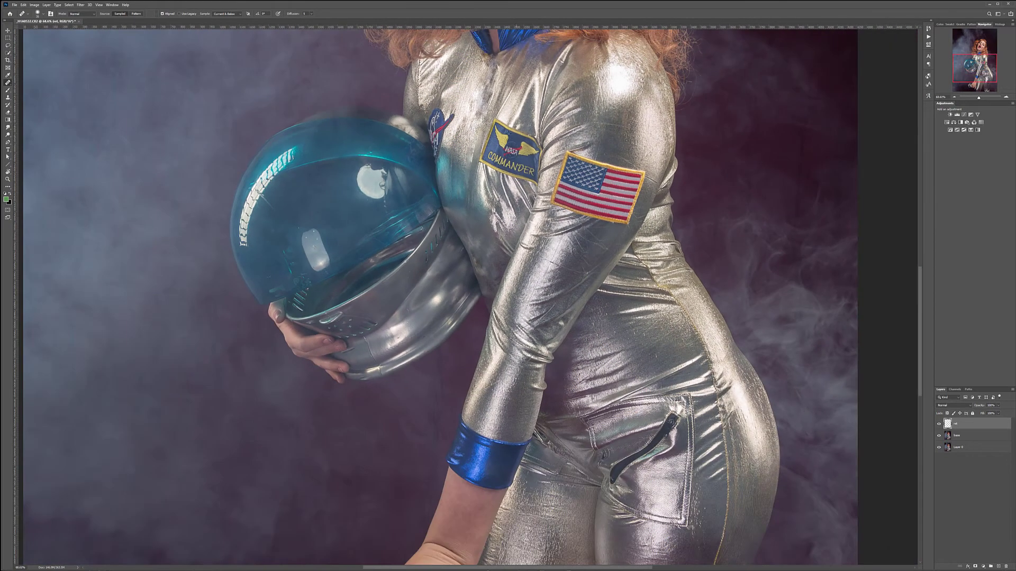
scroll(467, 173, up, 2)
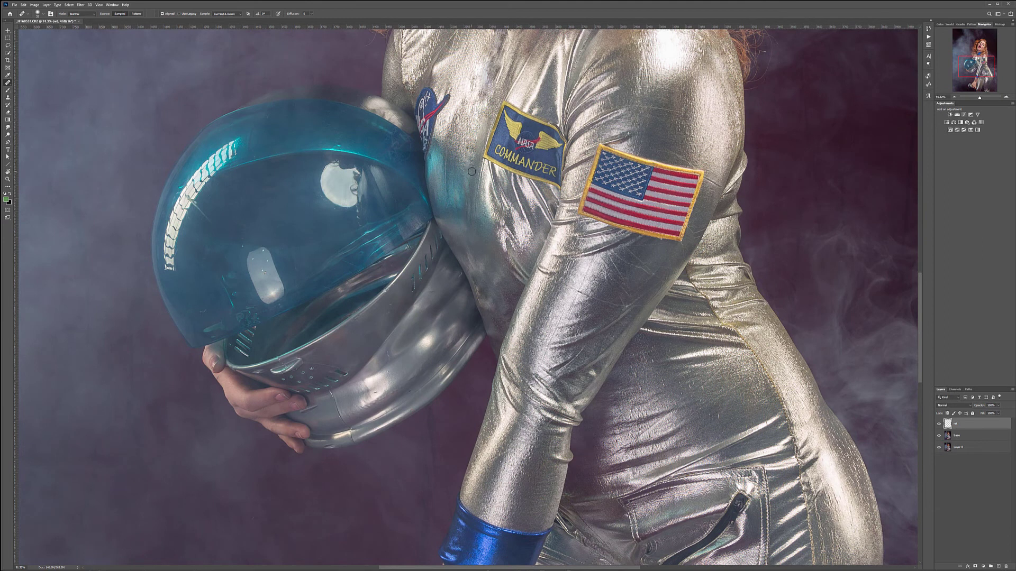
drag(593, 393, 606, 240)
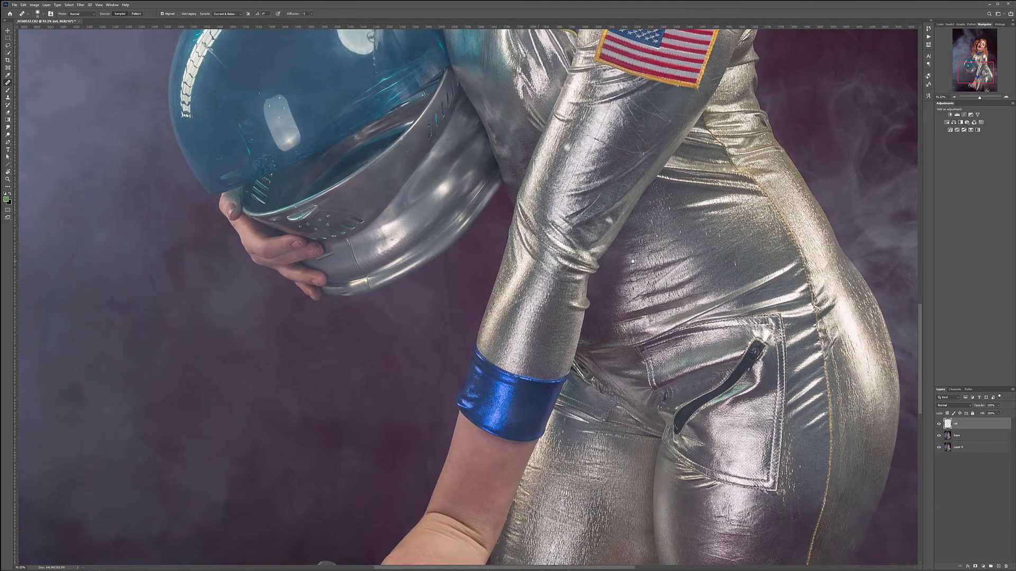
scroll(320, 228, up, 6)
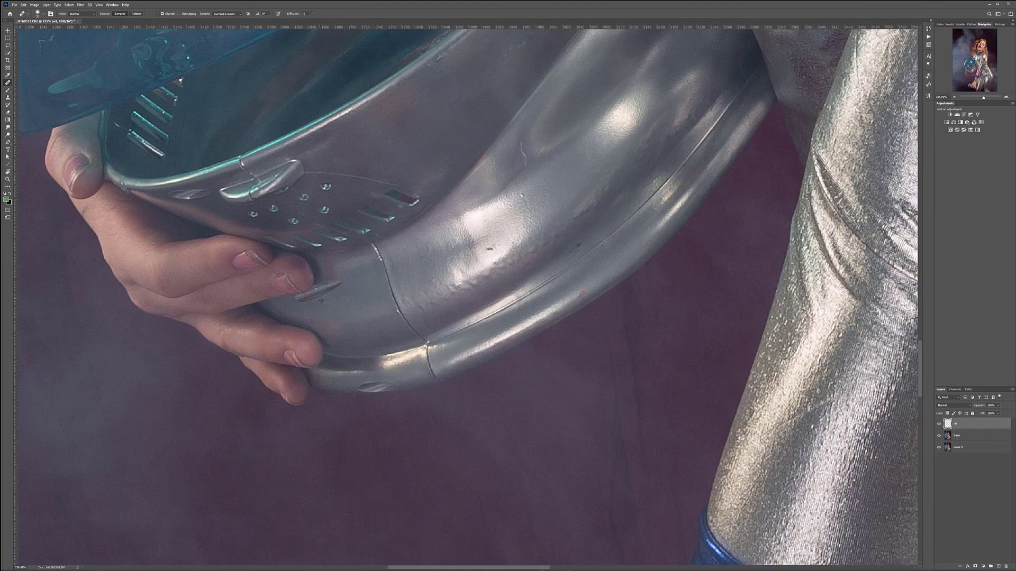
scroll(321, 300, up, 3)
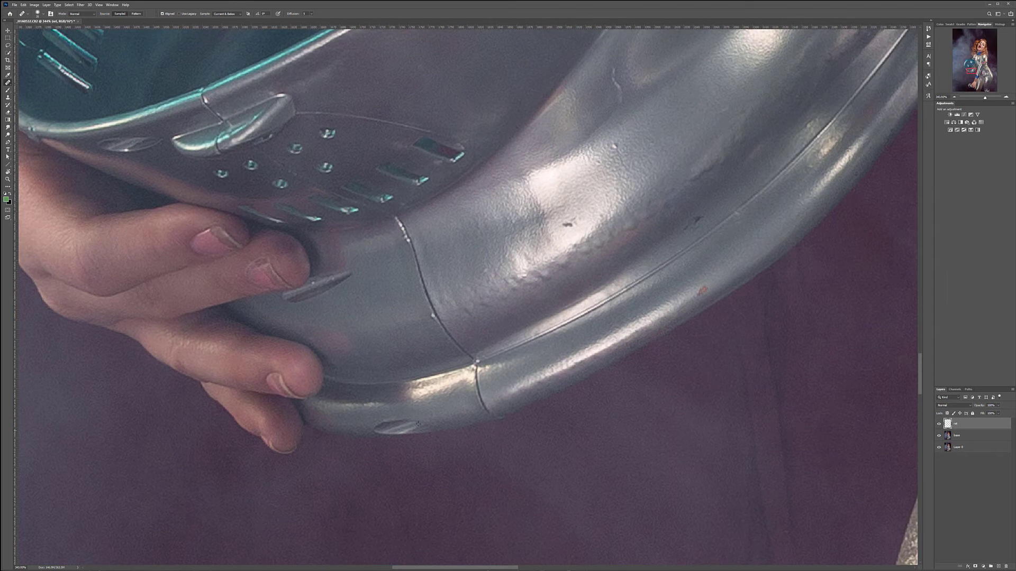
drag(380, 434, 430, 424)
alt+click(376, 417)
Step: Heal the remaining oval marks on the helmet beside the fingertips and below the opening's rim
drag(471, 377, 683, 457)
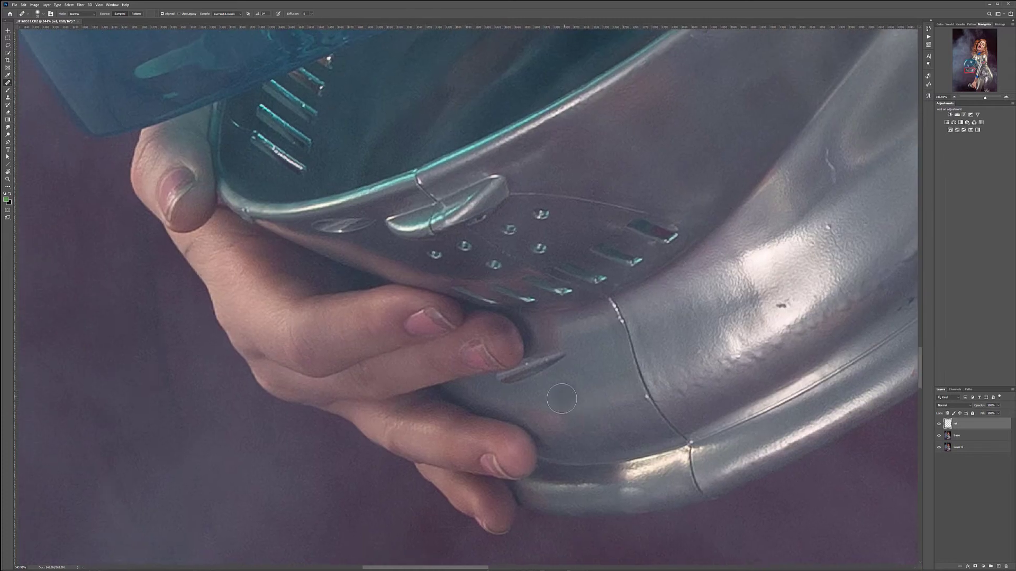
mouse_move(538, 379)
mouse_down()
mouse_move(564, 359)
mouse_move(561, 373)
mouse_up()
drag(532, 339, 578, 464)
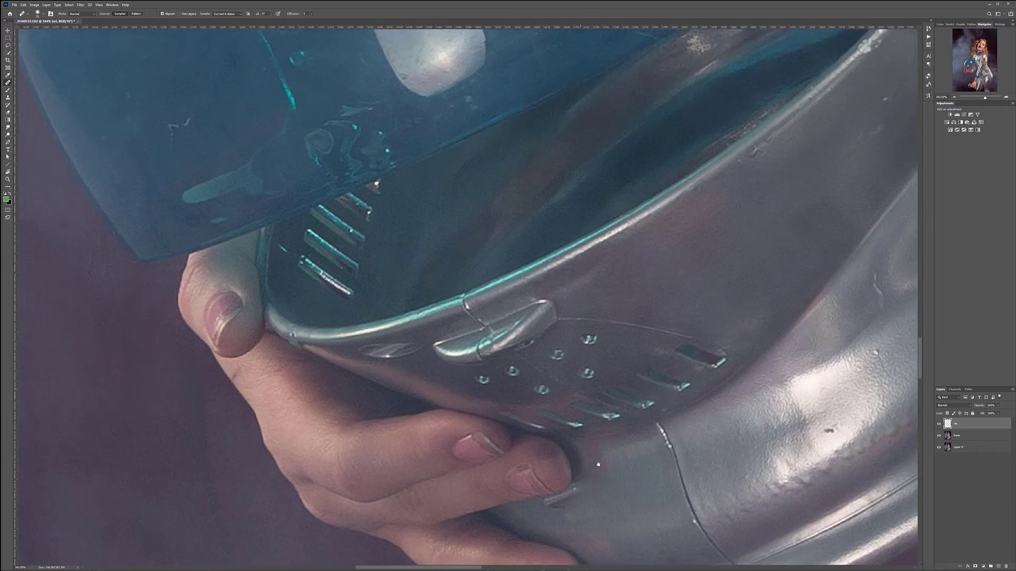
mouse_move(453, 378)
mouse_down()
mouse_move(397, 370)
mouse_move(403, 352)
mouse_move(370, 352)
mouse_up()
scroll(421, 165, down, 3)
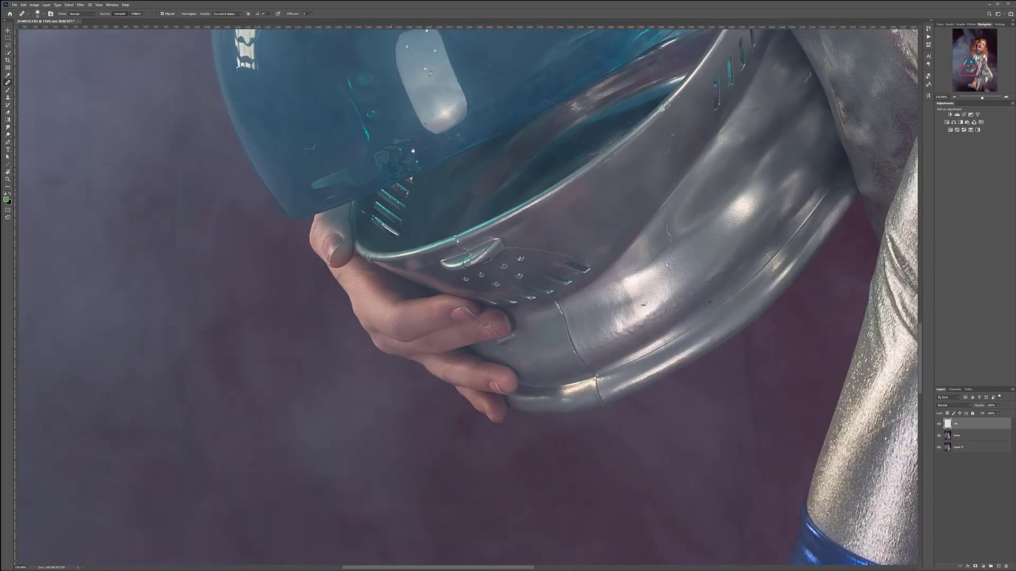
Step: Try to heal away the striped light reflection on the helmet's blue visor, then undo it
drag(413, 151, 525, 426)
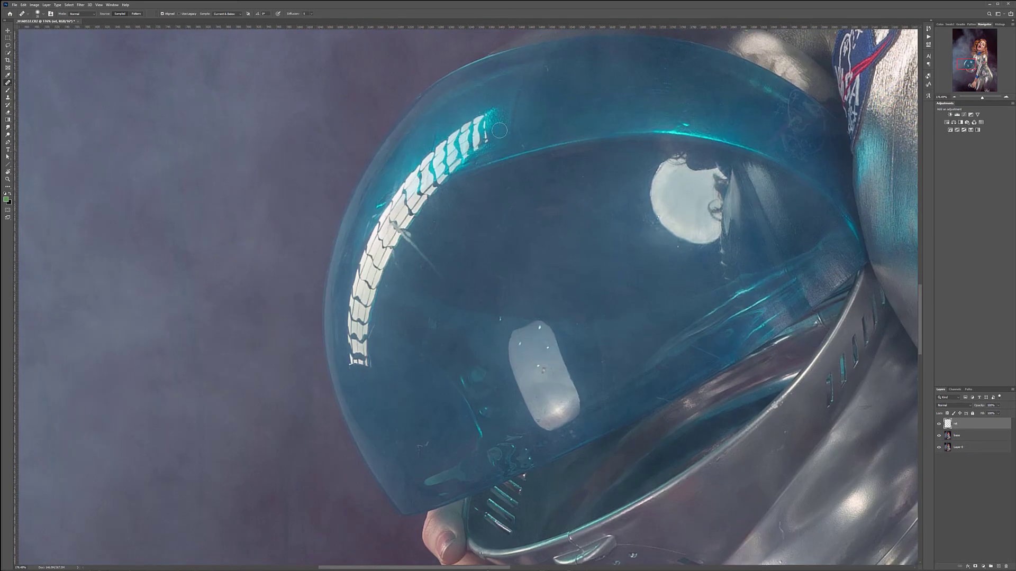
click(366, 294)
drag(485, 121, 409, 188)
drag(480, 131, 482, 142)
mouse_move(408, 178)
mouse_down()
mouse_move(443, 141)
mouse_move(442, 168)
mouse_up()
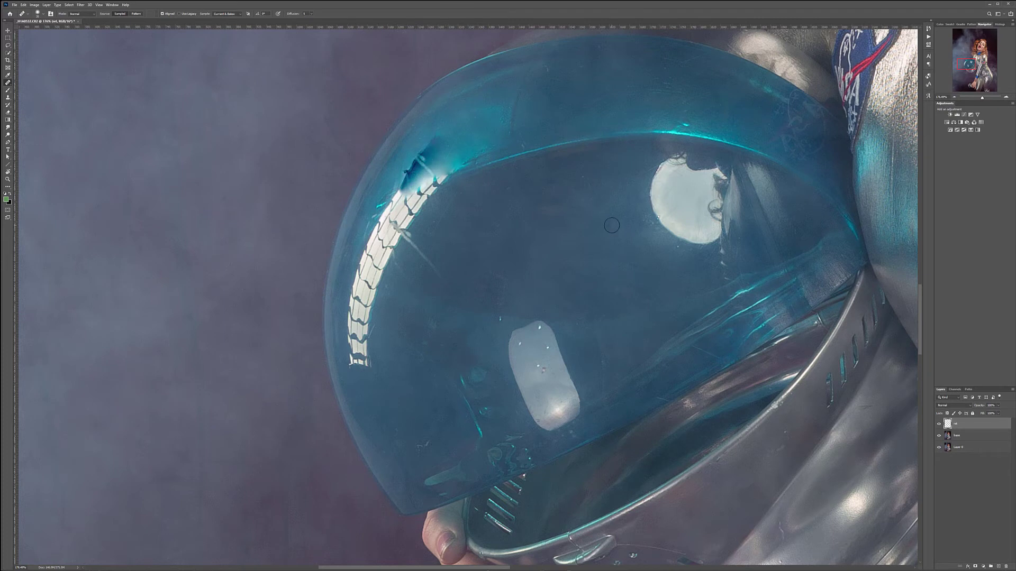
key(ctrl+z)
Step: Heal away the upper stretch of the yellow side seam at the suit's waist
scroll(517, 297, down, 5)
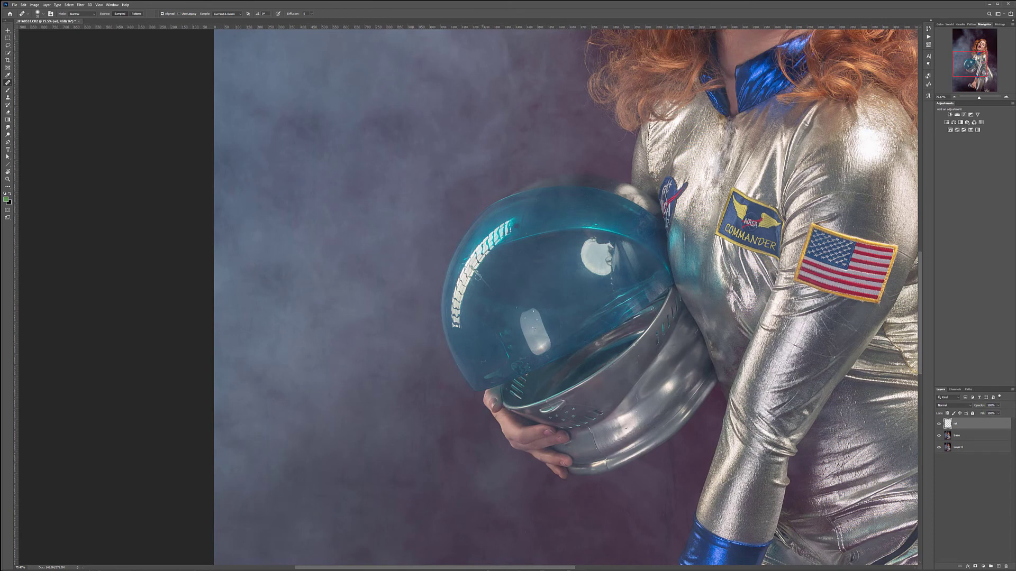
drag(729, 354, 396, 260)
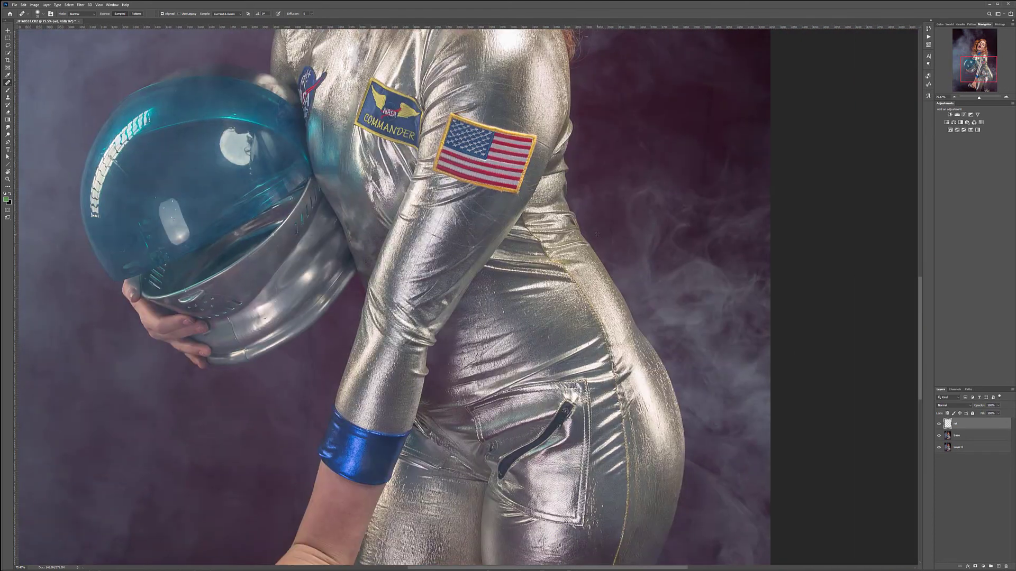
scroll(597, 234, up, 5)
mouse_move(396, 158)
mouse_down()
mouse_move(423, 221)
mouse_move(408, 230)
mouse_move(385, 213)
mouse_move(444, 206)
mouse_up()
click(425, 216)
click(399, 195)
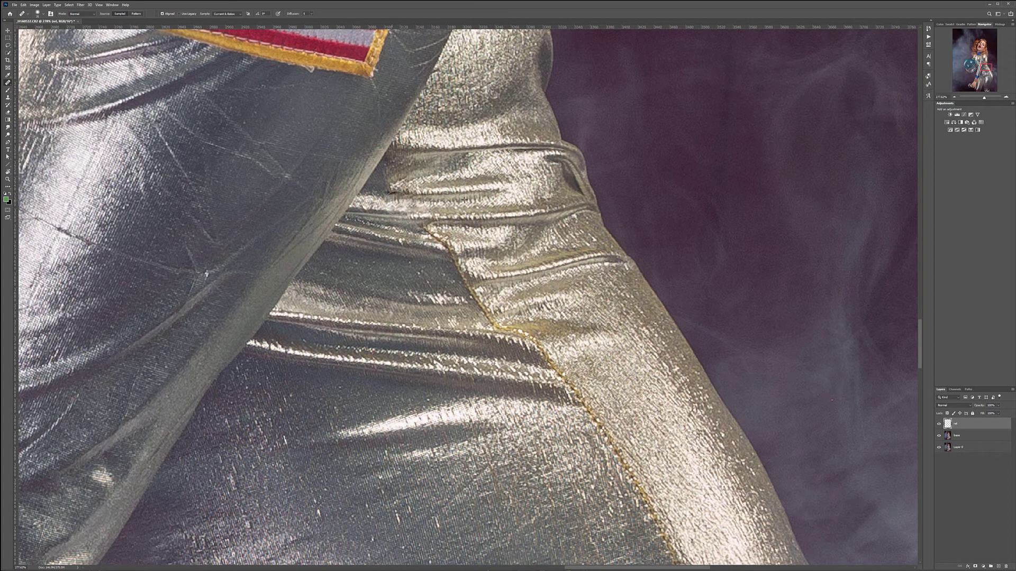
alt+click(400, 229)
mouse_move(428, 227)
mouse_down()
mouse_move(474, 294)
mouse_move(458, 268)
mouse_up()
click(470, 292)
Step: Heal away the corner of the side seam where it runs along the waist fold
drag(580, 380, 487, 243)
mouse_move(388, 178)
mouse_down()
mouse_move(404, 171)
mouse_move(387, 170)
mouse_move(433, 189)
mouse_move(441, 211)
mouse_move(475, 220)
mouse_up()
click(394, 179)
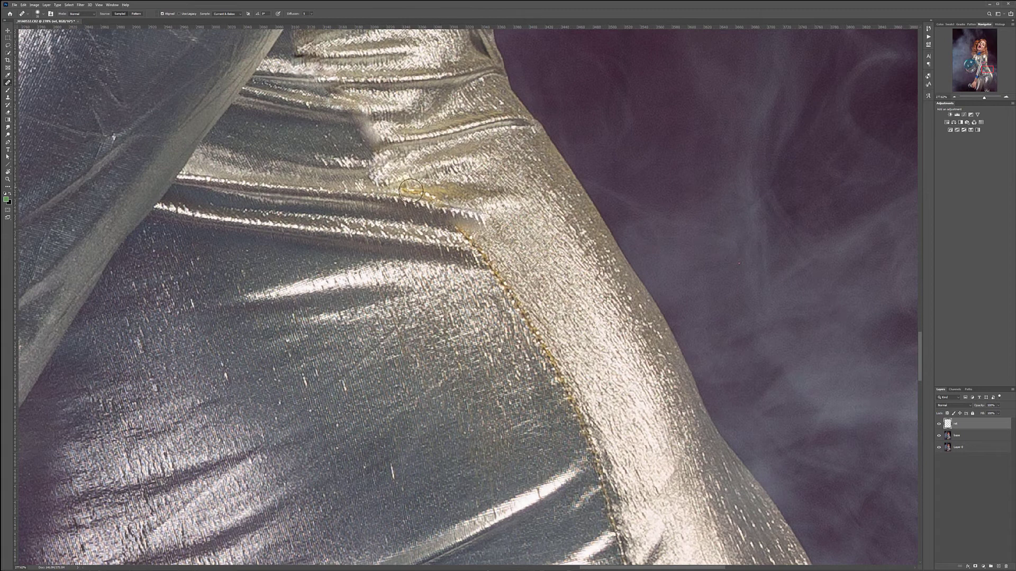
drag(411, 189, 455, 195)
alt+click(436, 247)
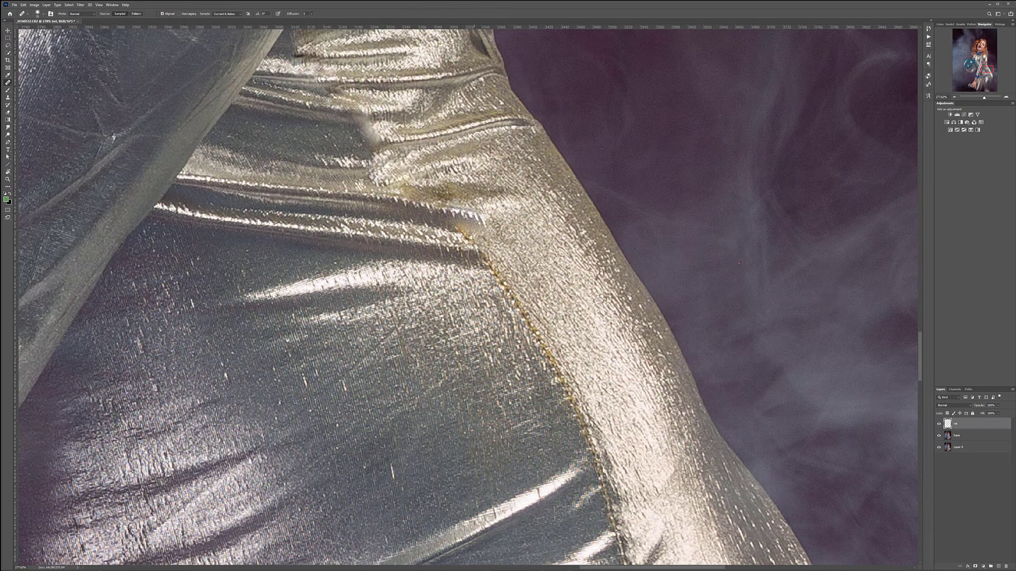
Step: Remove the side seam just below the waist folds, healing from resampled fabric next to it
drag(475, 252, 521, 270)
alt+click(449, 238)
mouse_move(465, 238)
mouse_down()
mouse_move(492, 236)
mouse_move(481, 238)
mouse_up()
alt+click(488, 292)
mouse_move(495, 281)
mouse_down()
mouse_move(554, 360)
mouse_move(582, 419)
mouse_move(492, 217)
mouse_up()
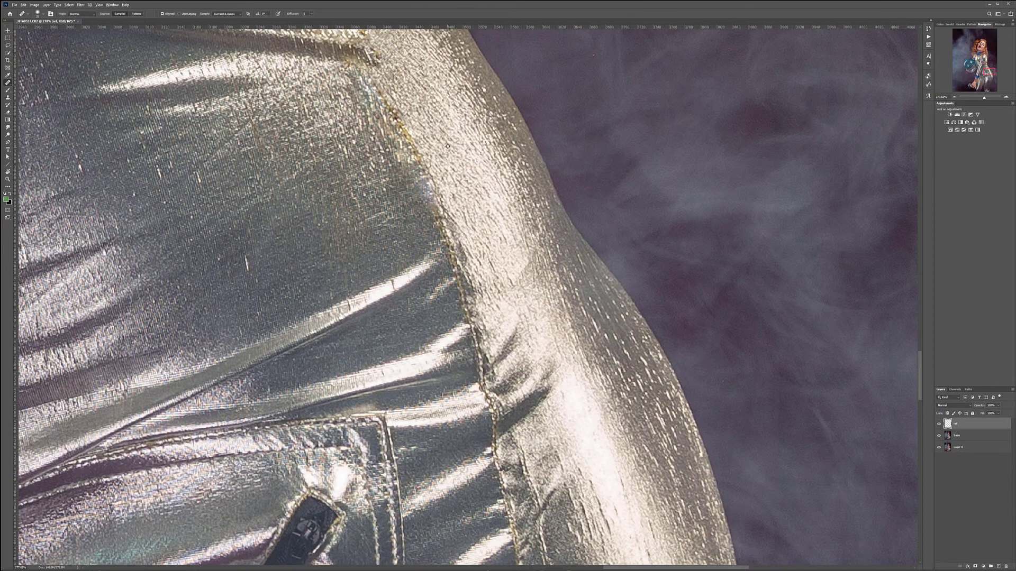
Step: Heal away the yellow seam and leftover stitching along the side between the waist folds and the first hip crease
drag(393, 104, 454, 233)
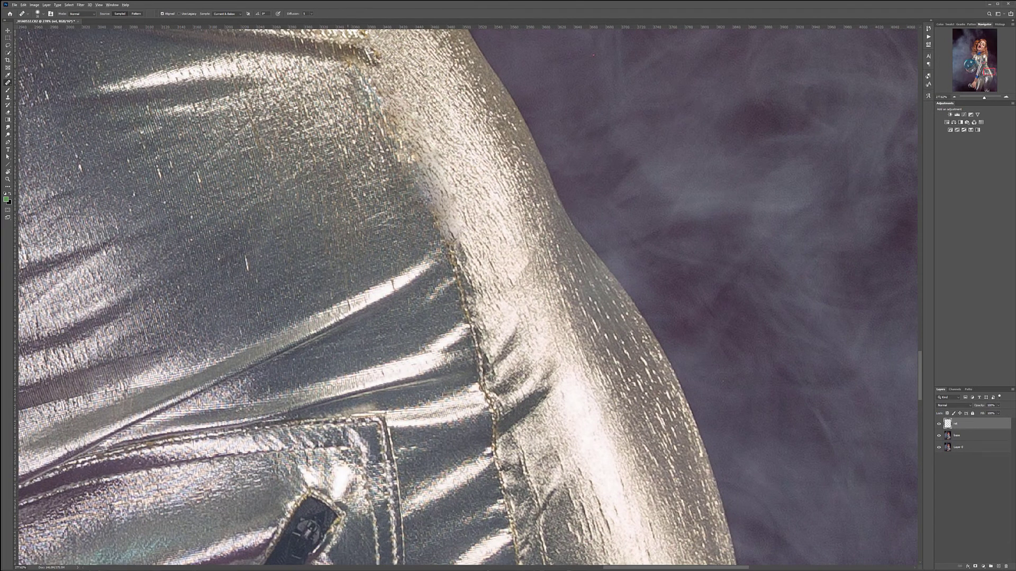
mouse_move(365, 98)
mouse_down()
mouse_move(408, 140)
mouse_move(418, 169)
mouse_up()
drag(431, 198, 415, 225)
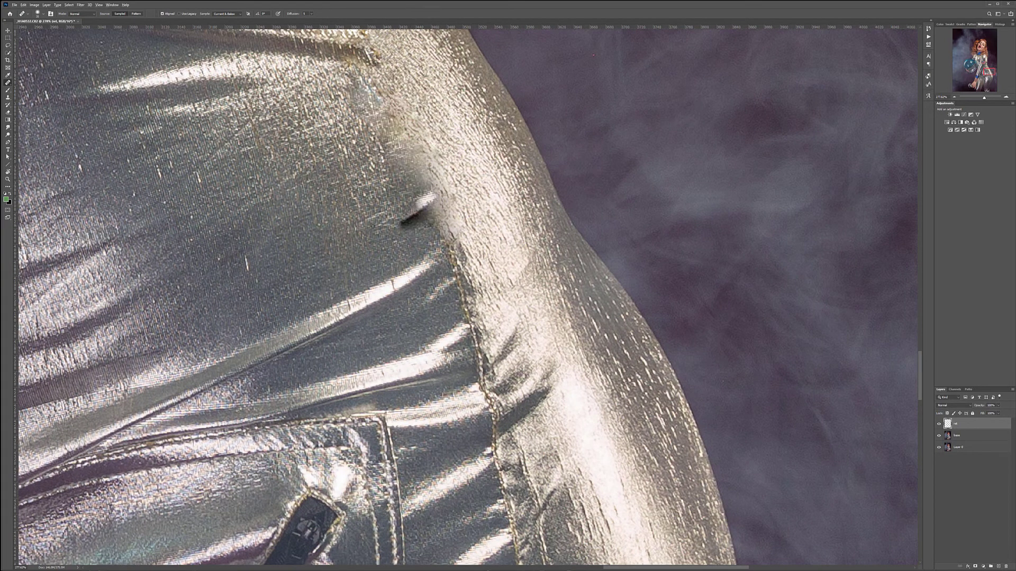
click(490, 205)
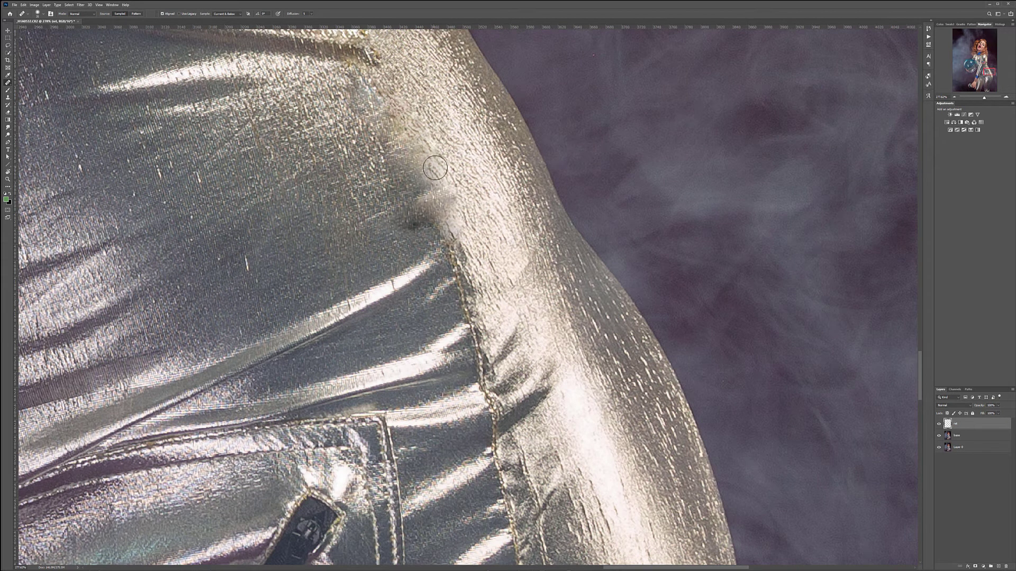
drag(437, 201, 454, 244)
Step: Remove the side seam where it crosses the upper hip creases, resampling clean fabric beside it
drag(529, 345, 477, 167)
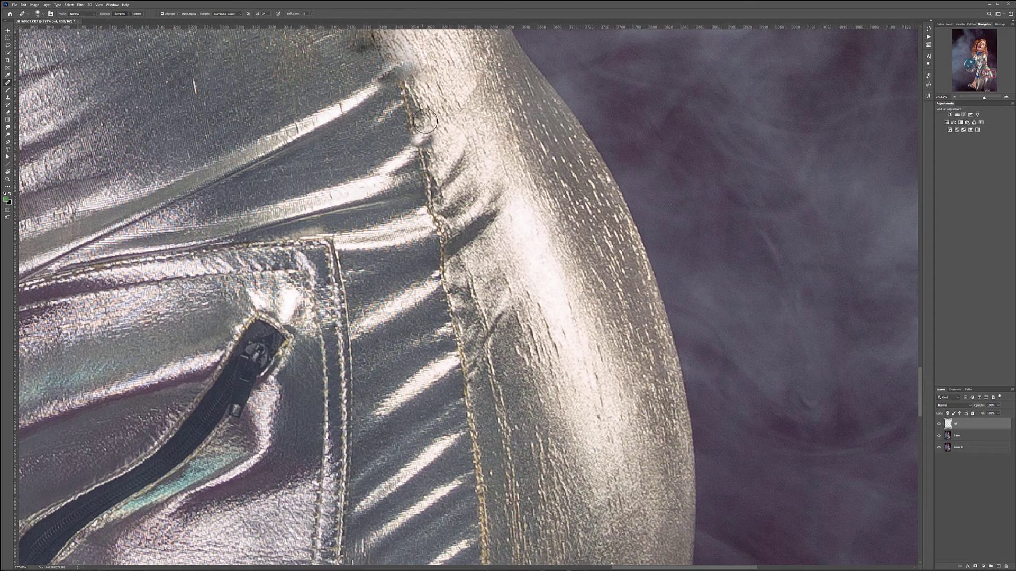
mouse_move(408, 98)
mouse_down()
mouse_move(415, 133)
mouse_move(422, 98)
mouse_up()
alt+click(438, 123)
click(415, 202)
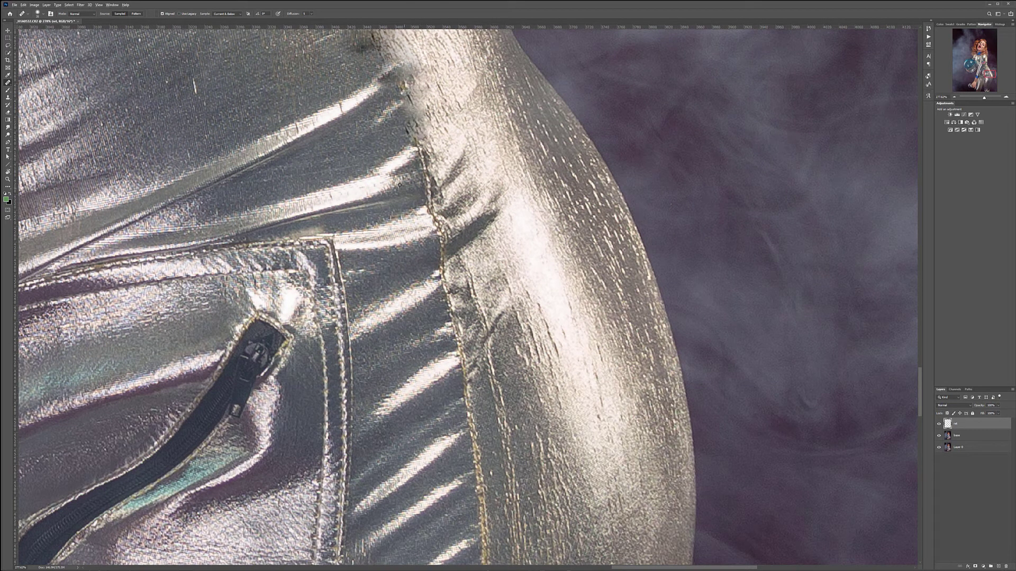
click(426, 178)
drag(427, 179, 420, 146)
click(419, 144)
Step: Heal the dark blotch left on the side just above the upper hip crease
scroll(540, 344, down, 8)
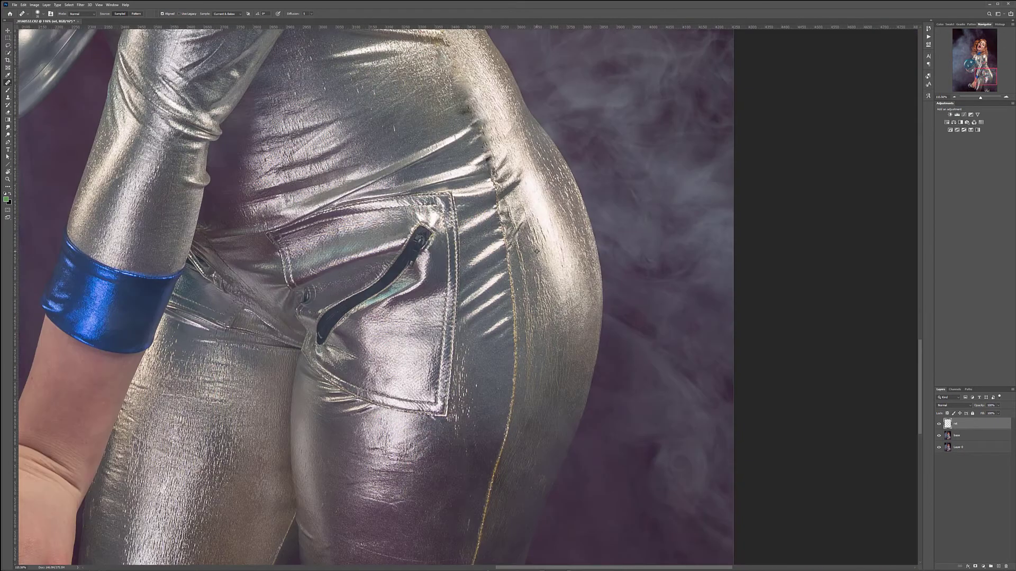
scroll(510, 139, up, 2)
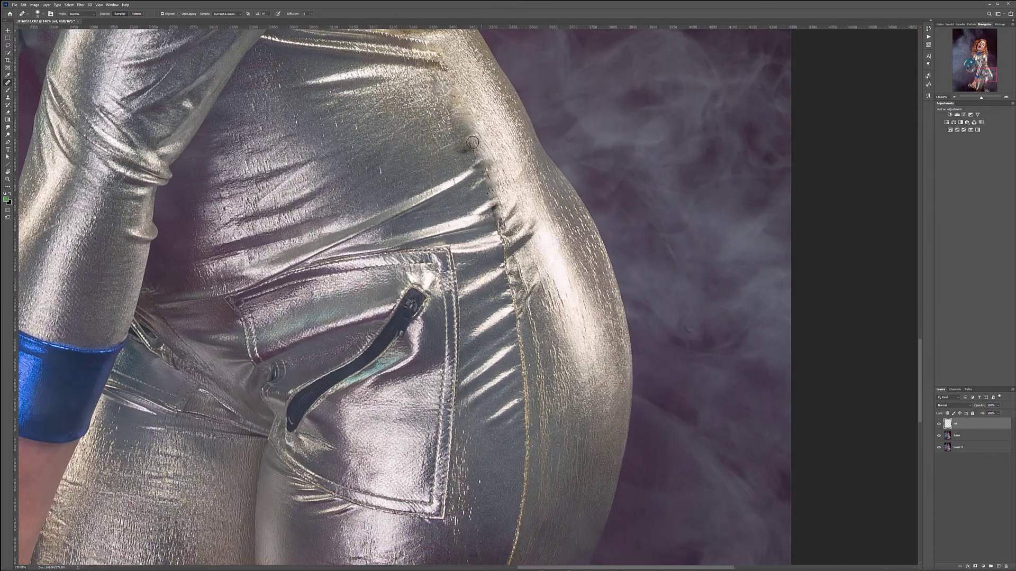
mouse_move(466, 152)
mouse_down()
mouse_move(485, 135)
mouse_move(468, 154)
mouse_up()
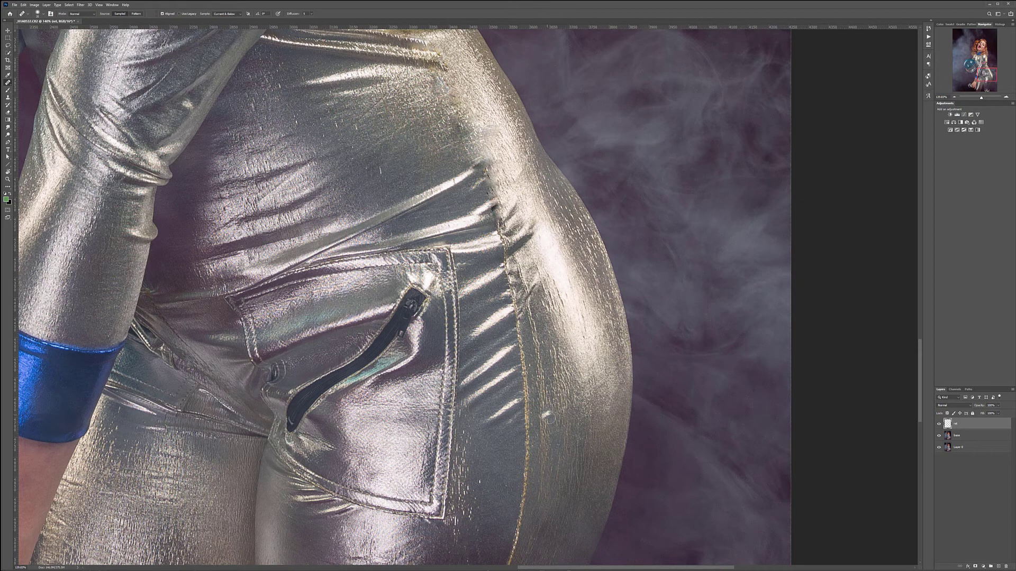
Step: Heal away the yellow outer seam running from below the hip pocket down the thigh to the knee
mouse_move(552, 490)
mouse_down()
mouse_move(553, 234)
mouse_move(497, 327)
mouse_up()
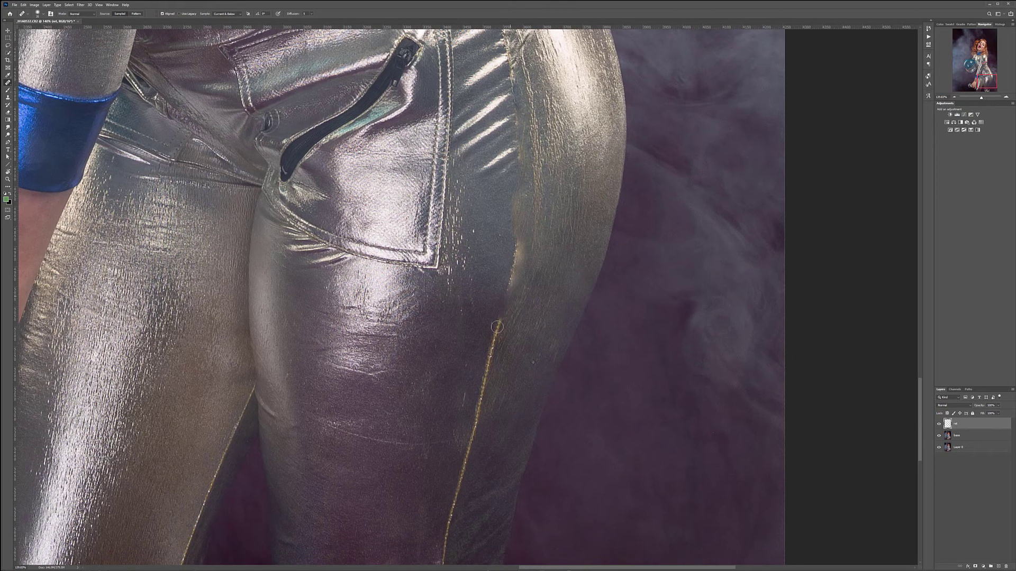
mouse_move(514, 219)
mouse_down()
mouse_move(476, 399)
mouse_move(481, 429)
mouse_up()
mouse_move(501, 409)
mouse_down()
mouse_move(546, 236)
mouse_move(520, 254)
mouse_move(488, 376)
mouse_up()
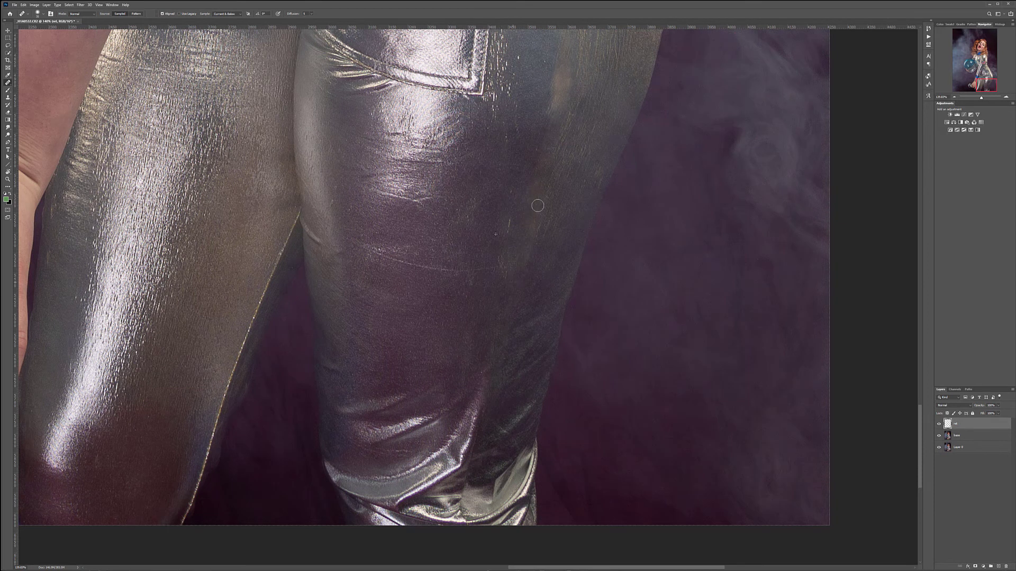
drag(571, 194, 552, 363)
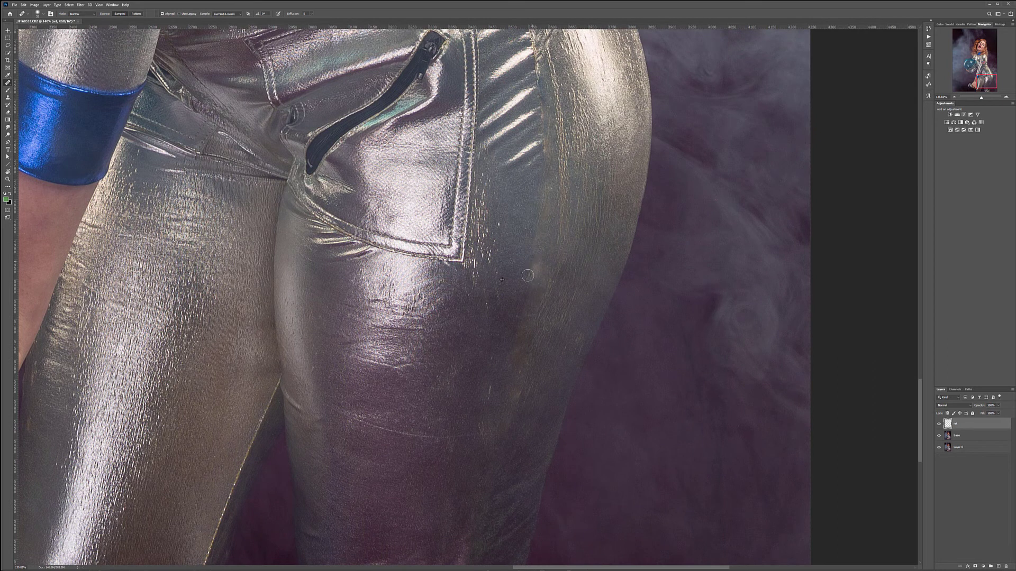
Step: Remove the yellow seam along the inner edge of the other leg, from the crotch down to the knee
drag(490, 375, 706, 136)
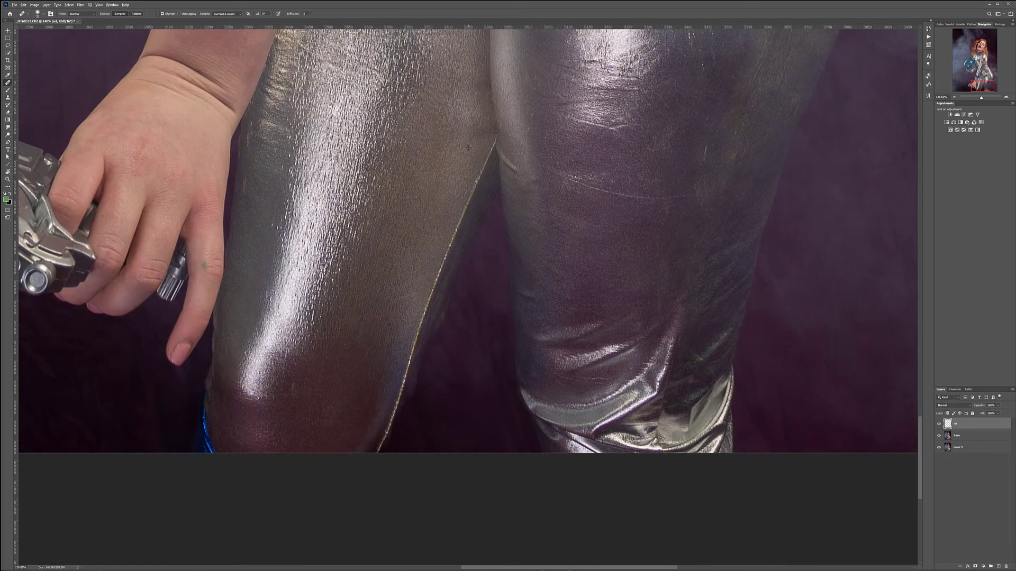
mouse_move(491, 149)
mouse_down()
mouse_move(402, 381)
mouse_move(401, 234)
mouse_up()
drag(424, 240, 406, 283)
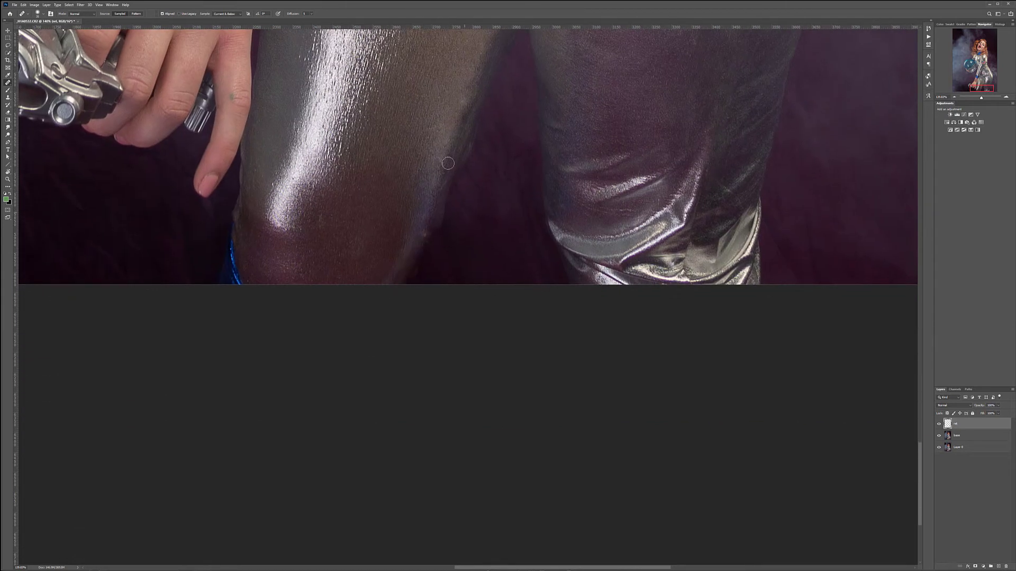
Step: Heal away the remaining side seam through the hip creases and along the fabric beside the zippered pocket
scroll(444, 264, up, 5)
drag(444, 264, 432, 457)
drag(572, 95, 426, 323)
scroll(425, 322, up, 8)
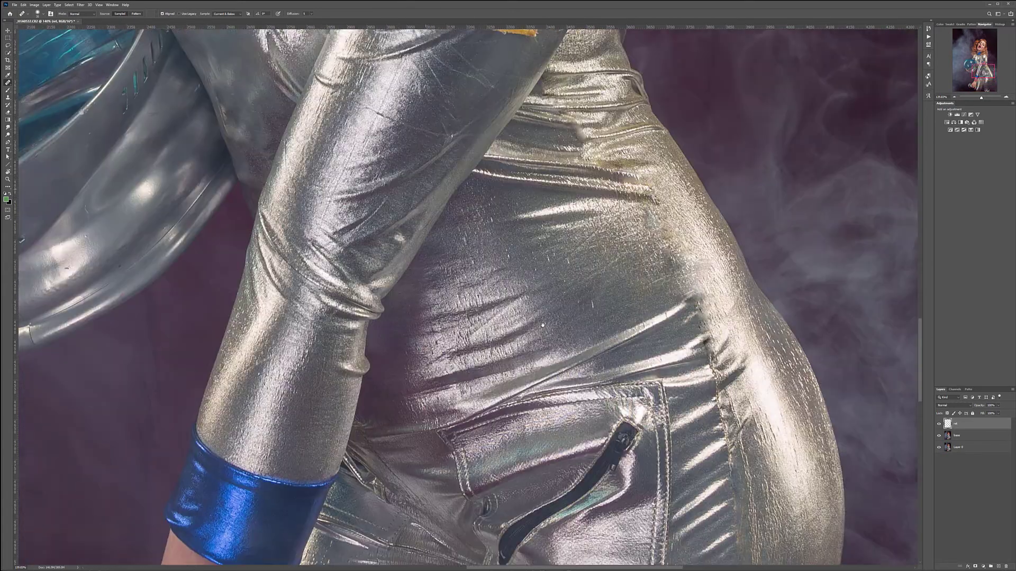
scroll(582, 307, left, 8)
drag(762, 281, 684, 398)
drag(864, 290, 473, 158)
scroll(474, 159, down, 8)
scroll(474, 159, right, 8)
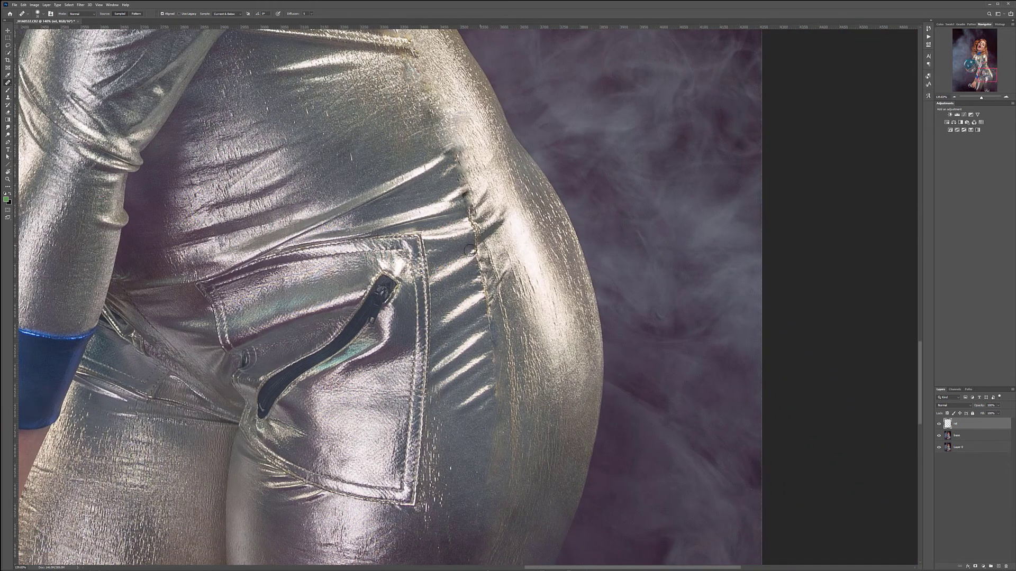
mouse_move(477, 231)
mouse_down()
mouse_move(412, 292)
mouse_move(469, 246)
mouse_up()
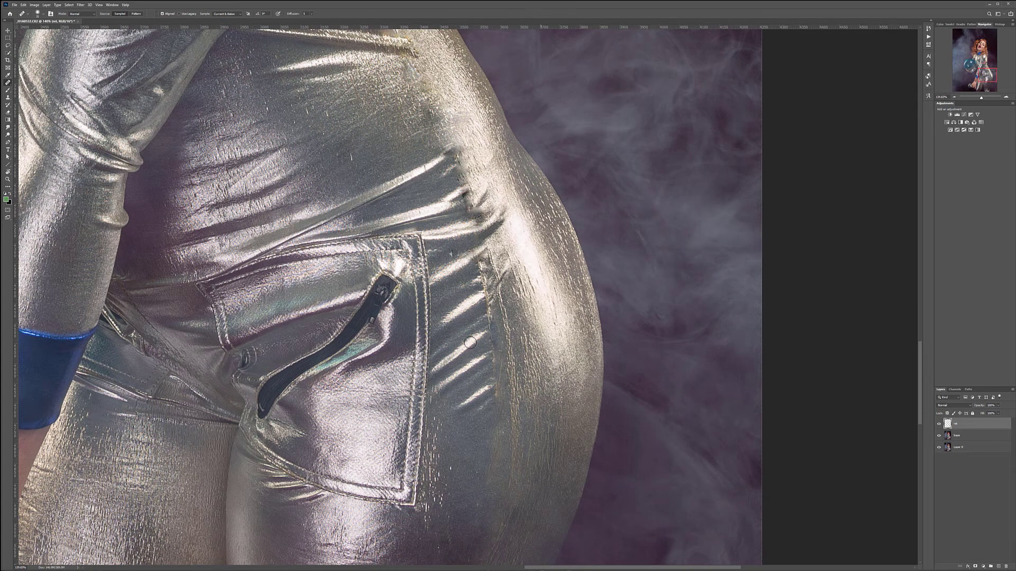
mouse_move(478, 264)
mouse_down()
mouse_move(446, 315)
mouse_move(495, 281)
mouse_up()
drag(491, 318, 493, 332)
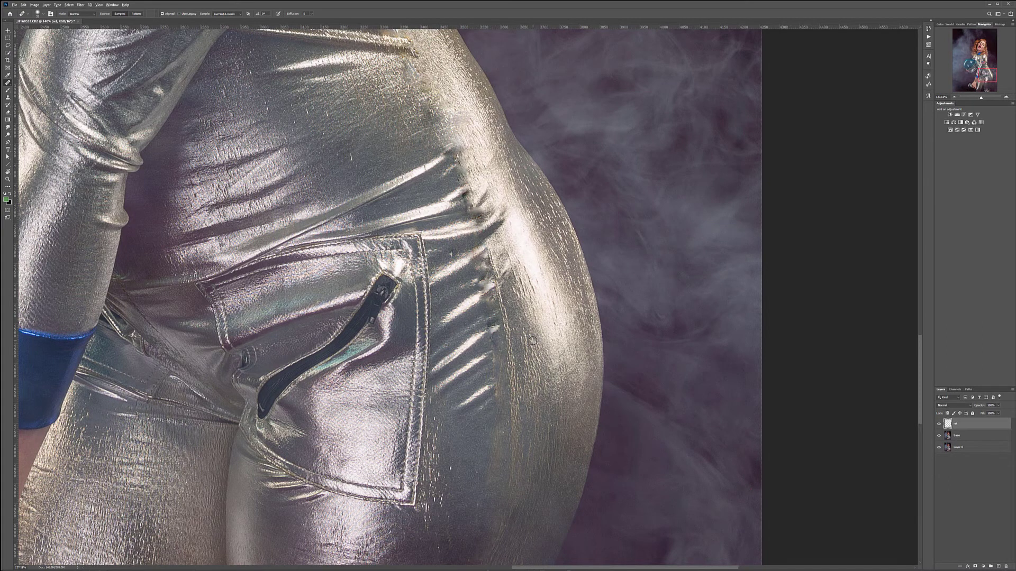
Step: Blend the uneven healed patches between the waist and the hip creases, using freshly sampled suit fabric
scroll(532, 343, down, 5)
scroll(527, 306, up, 5)
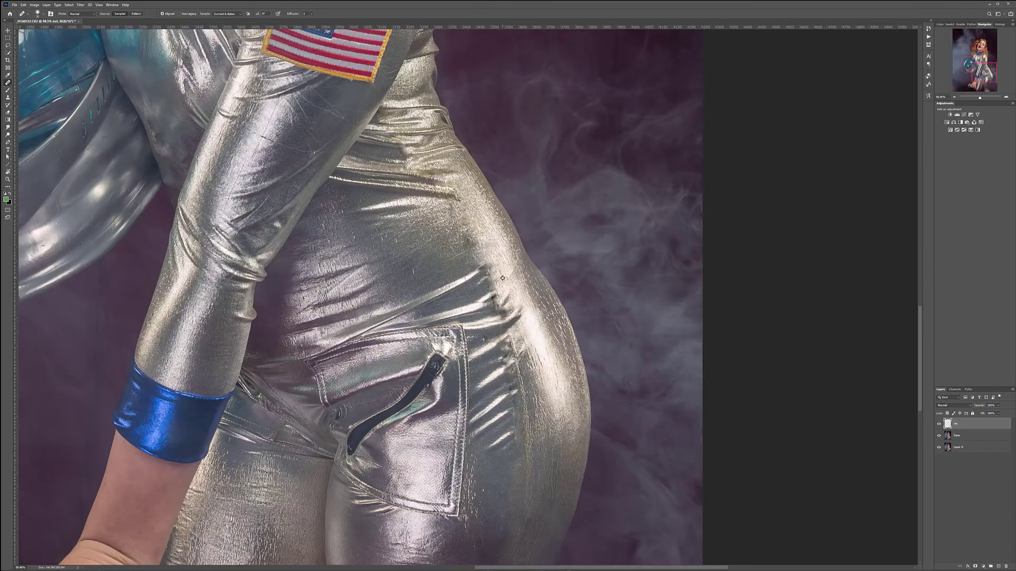
alt+click(408, 244)
mouse_move(468, 264)
mouse_down()
mouse_move(488, 254)
mouse_move(494, 264)
mouse_up()
alt+click(459, 319)
mouse_move(479, 316)
mouse_down()
mouse_move(507, 309)
mouse_move(496, 331)
mouse_move(496, 316)
mouse_move(486, 314)
mouse_up()
alt+click(535, 311)
alt+click(547, 320)
alt+click(564, 299)
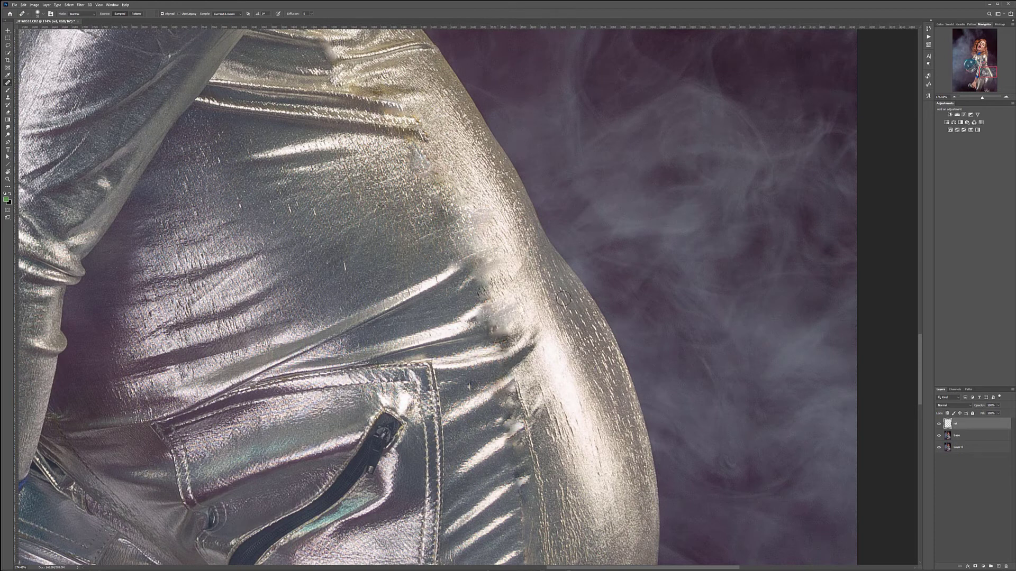
Step: Heal away the front zipper on the chest, from just below the blue collar to beside the Commander patch
scroll(539, 394, down, 3)
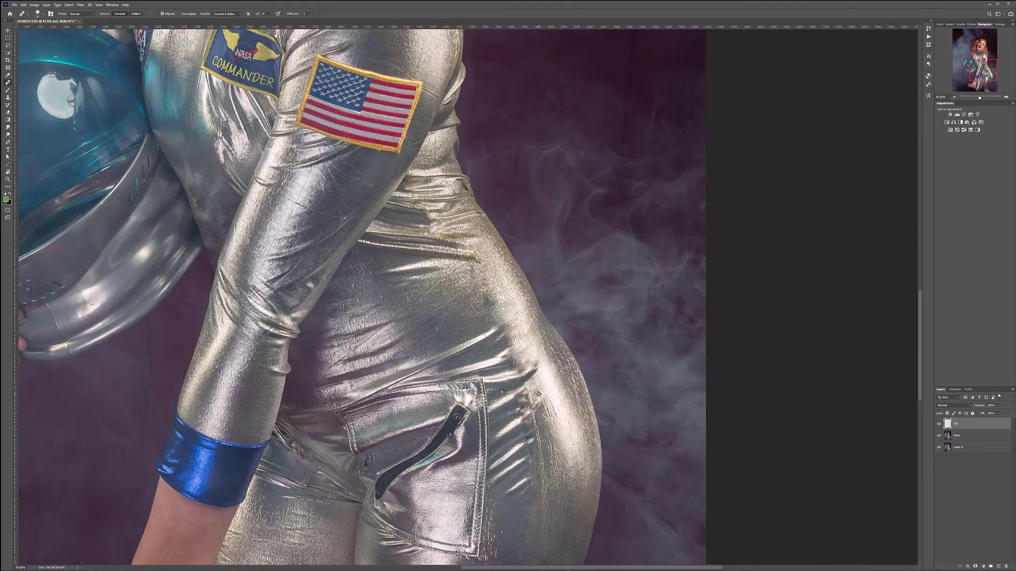
scroll(531, 358, down, 4)
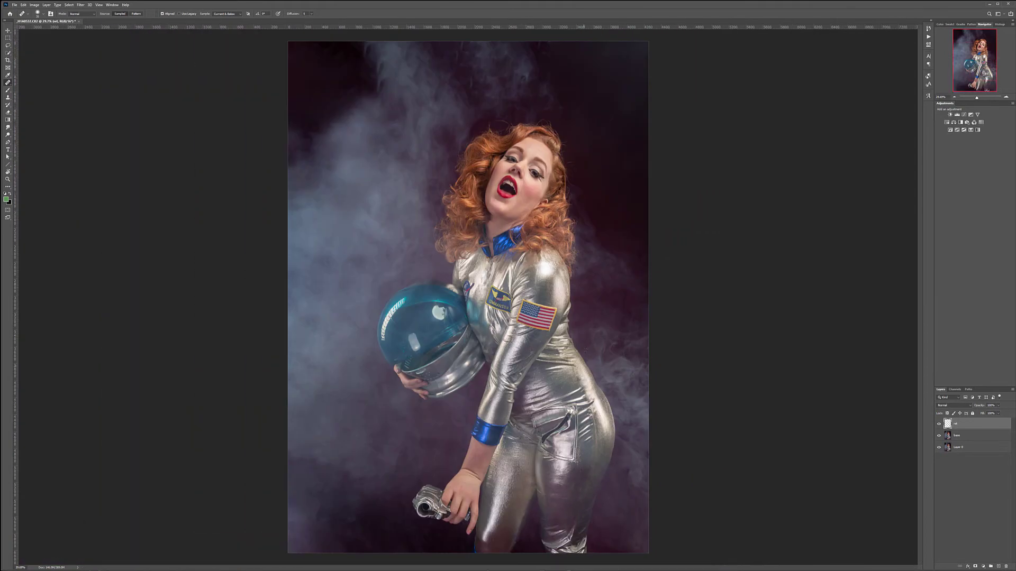
scroll(488, 309, up, 1)
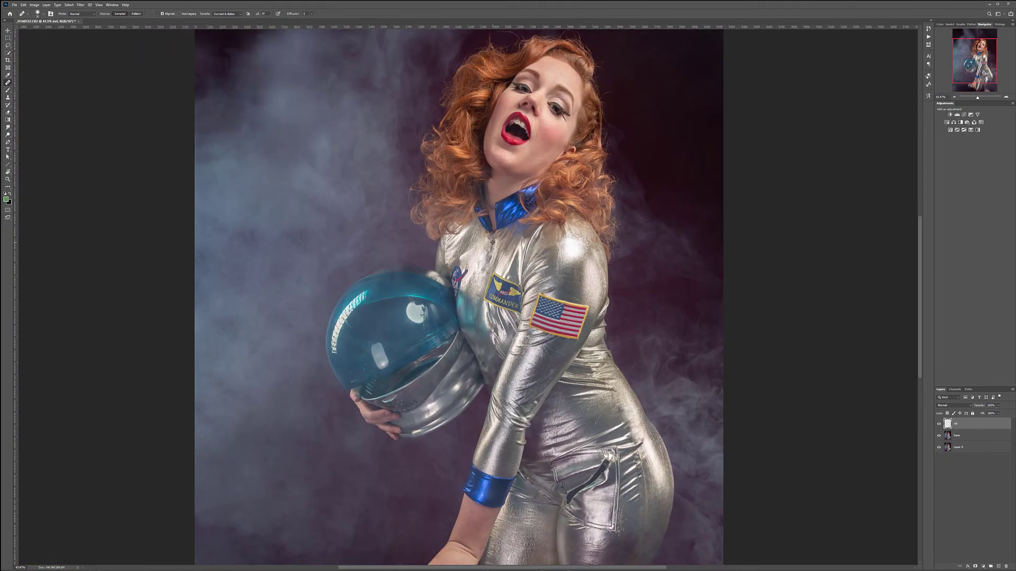
scroll(493, 243, up, 2)
mouse_move(500, 246)
mouse_down()
mouse_move(477, 254)
mouse_move(477, 270)
mouse_move(491, 269)
mouse_move(482, 293)
mouse_up()
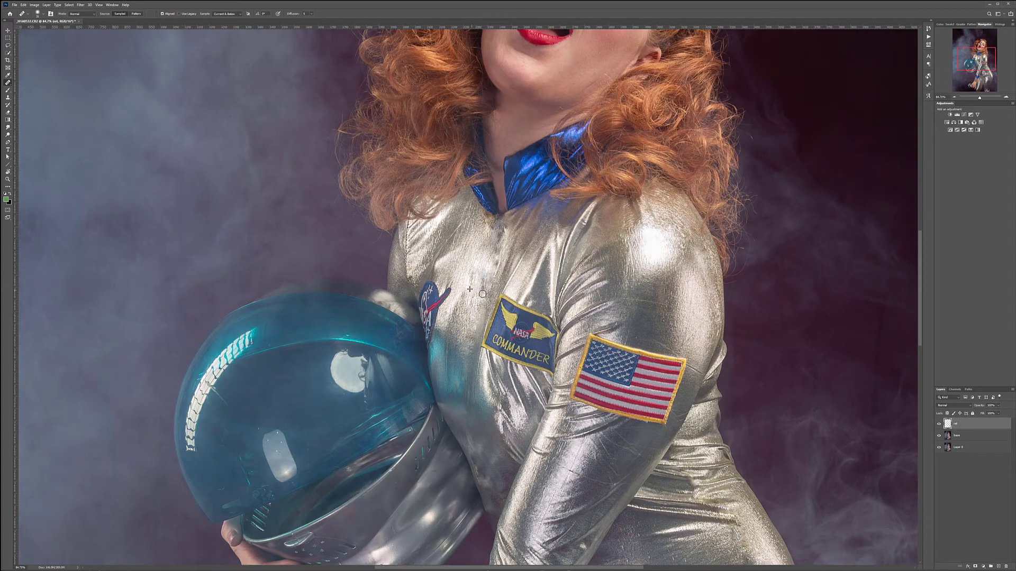
mouse_move(498, 239)
mouse_down()
mouse_move(490, 219)
mouse_move(504, 238)
mouse_move(480, 274)
mouse_up()
key(ctrl+0)
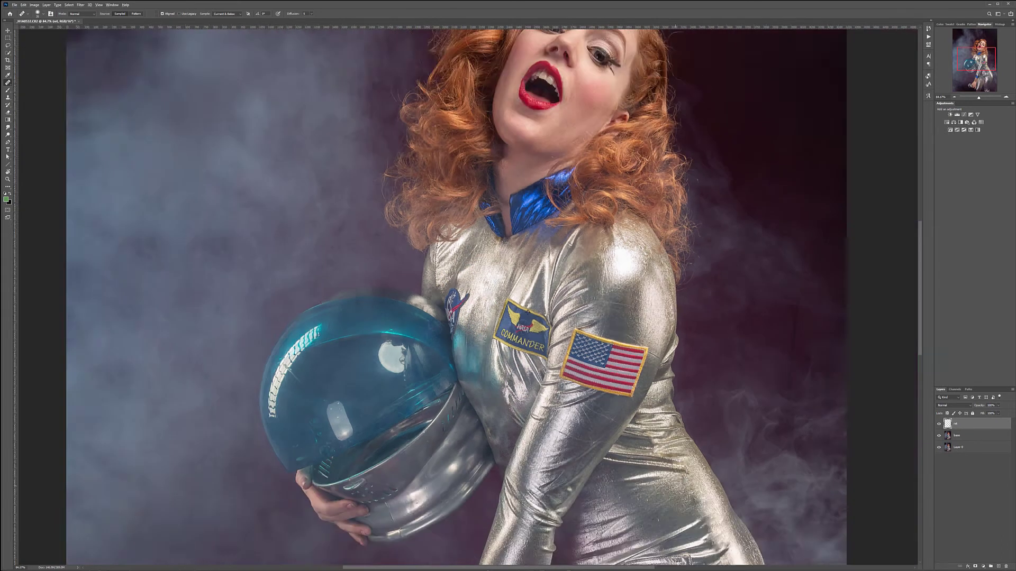
Step: Clean up the remaining seam traces down the outer hip next to the pocket
scroll(452, 275, down, 3)
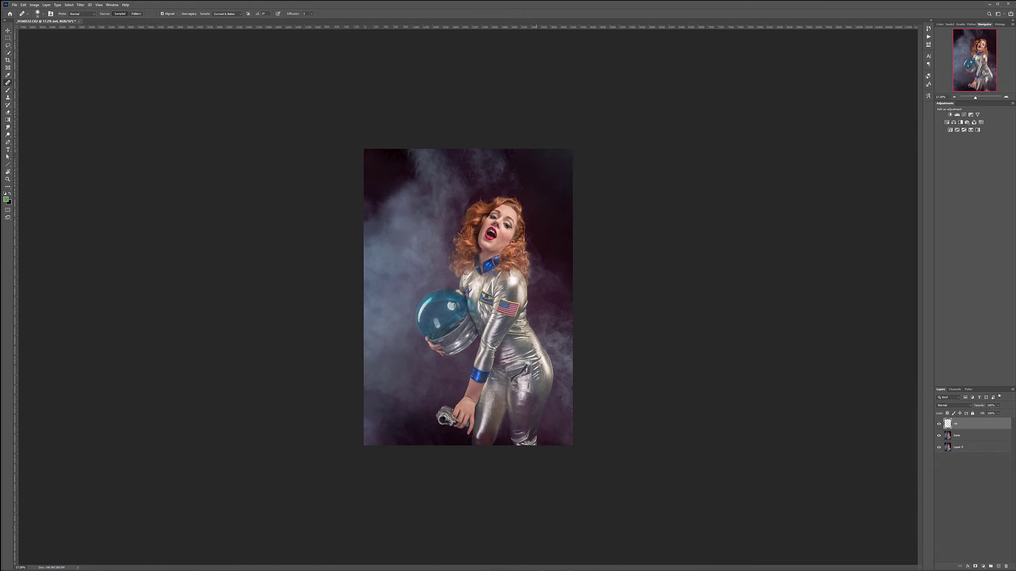
scroll(534, 369, up, 5)
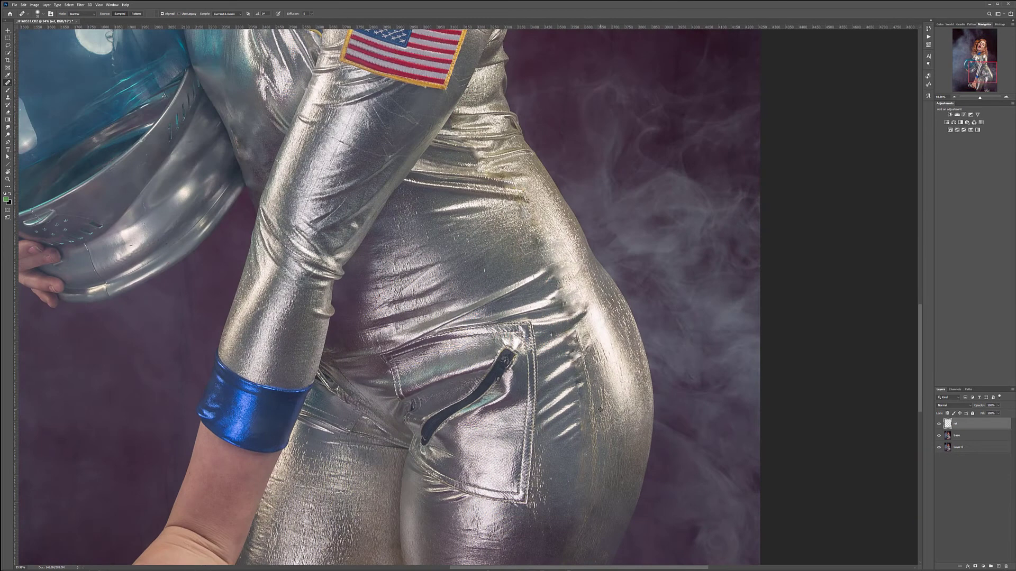
drag(591, 397, 596, 468)
drag(579, 355, 597, 406)
scroll(600, 415, down, 3)
scroll(582, 363, down, 3)
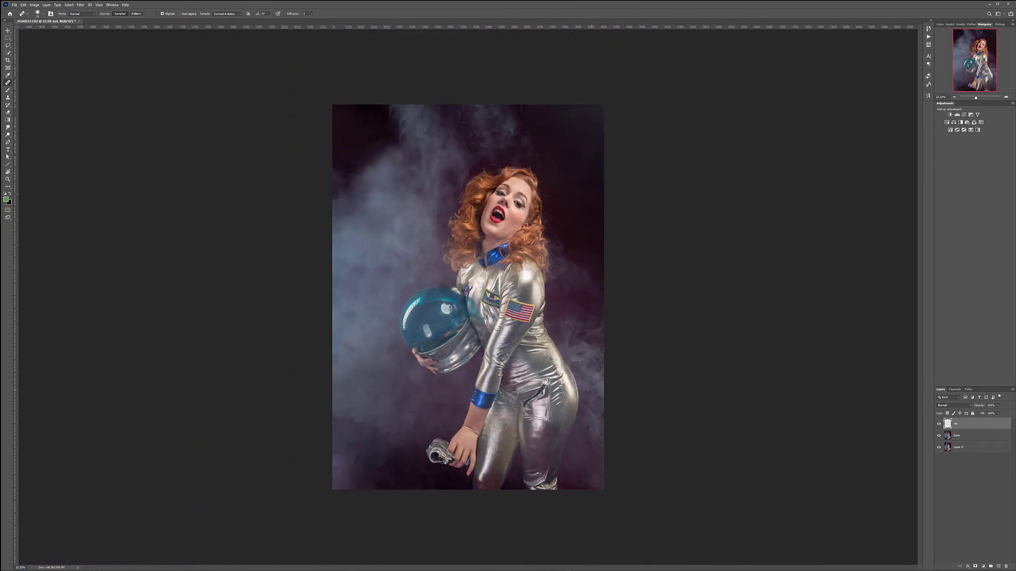
scroll(469, 298, down, 1)
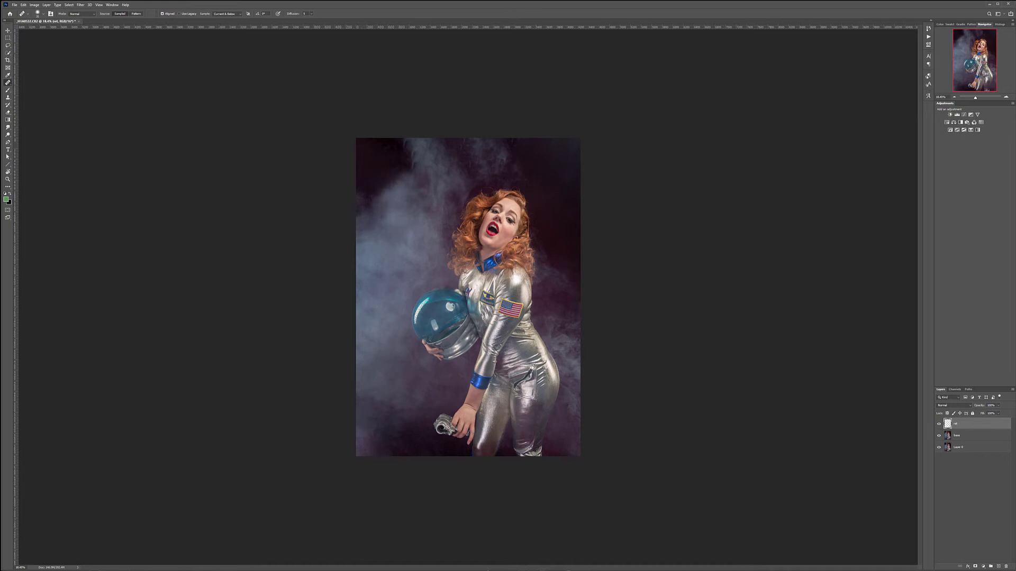
Step: Add a new layer above the healing layer for dodging and burning, and rename it
click(999, 566)
text(1)
key(Return)
double_click(955, 426)
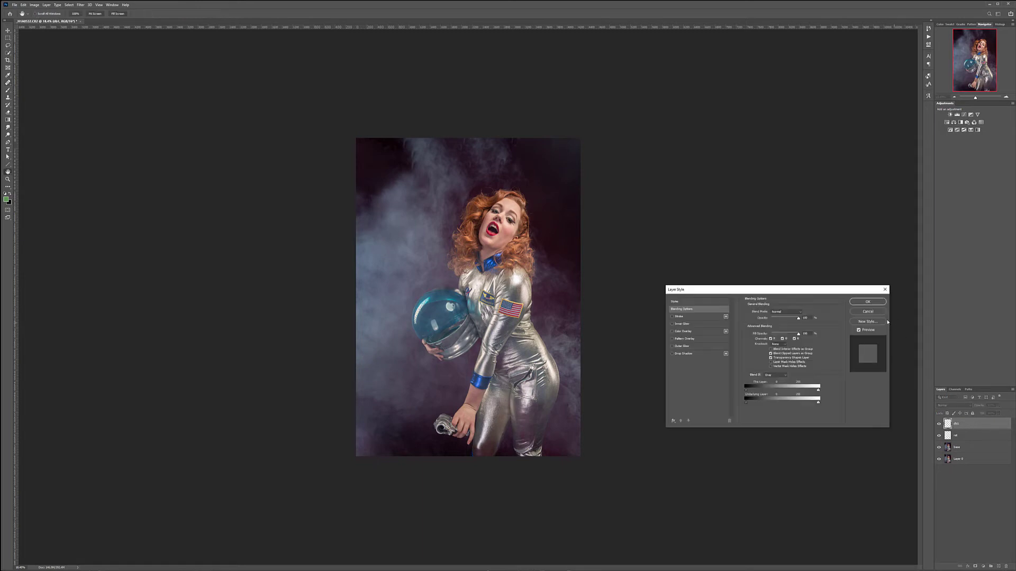
click(868, 312)
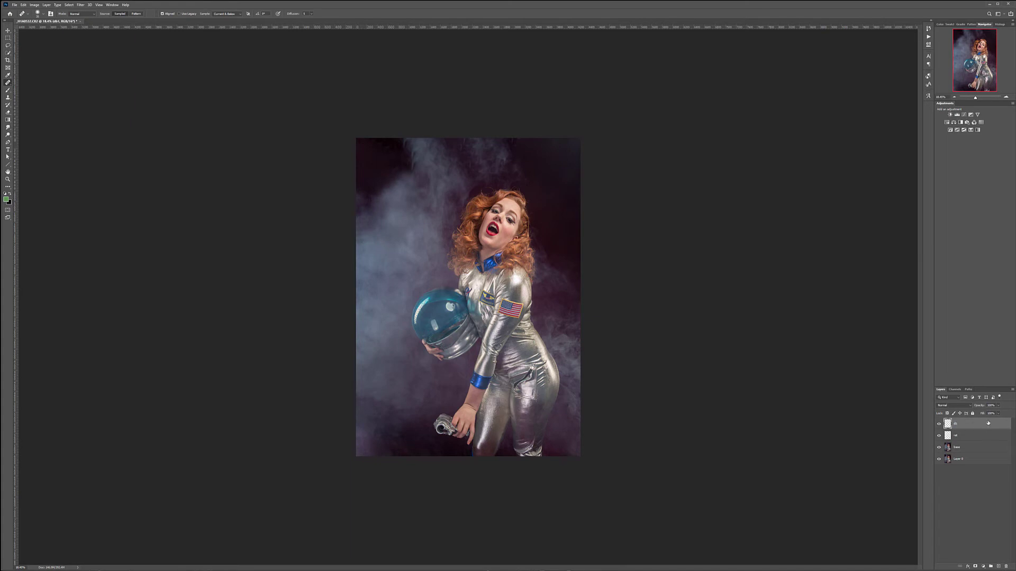
Step: Fill the new layer with neutral gray and set its blend mode to Soft Light
key(shift+F5)
key(Return)
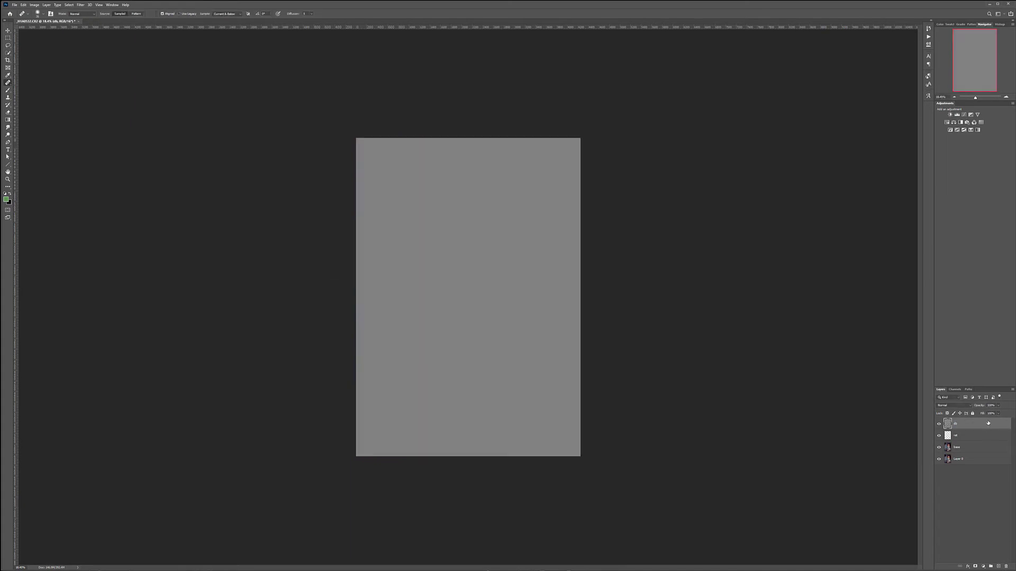
click(970, 407)
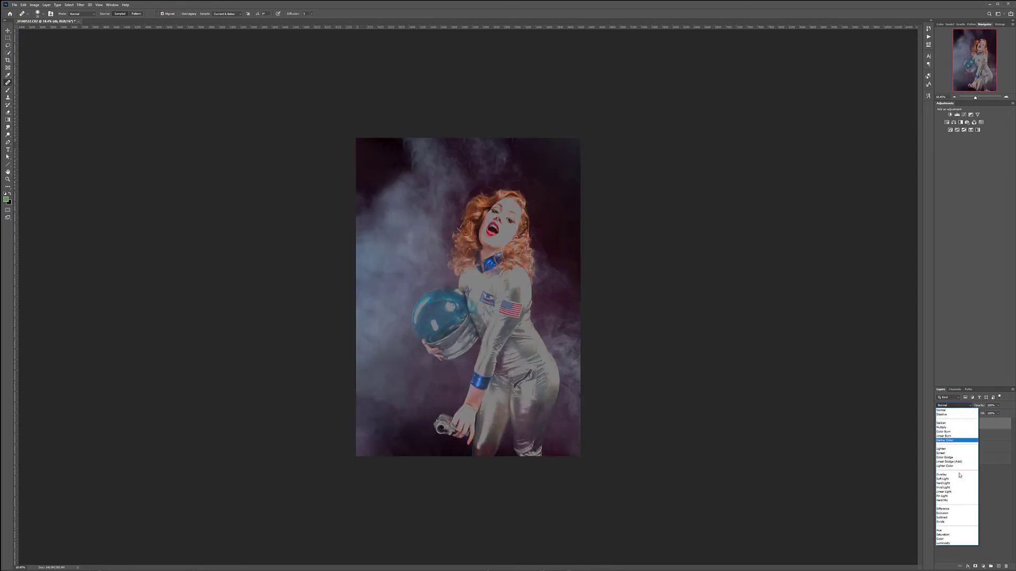
click(952, 485)
Step: Burn the shadow areas of the face on the gray Soft Light layer with a small black brush
click(8, 90)
key(d)
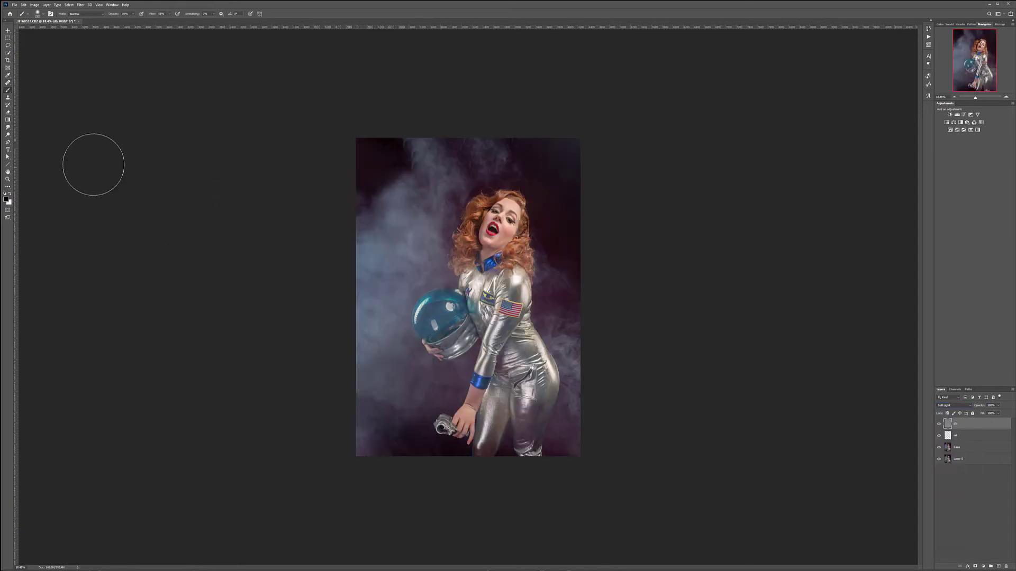
key(x)
scroll(712, 136, up, 16)
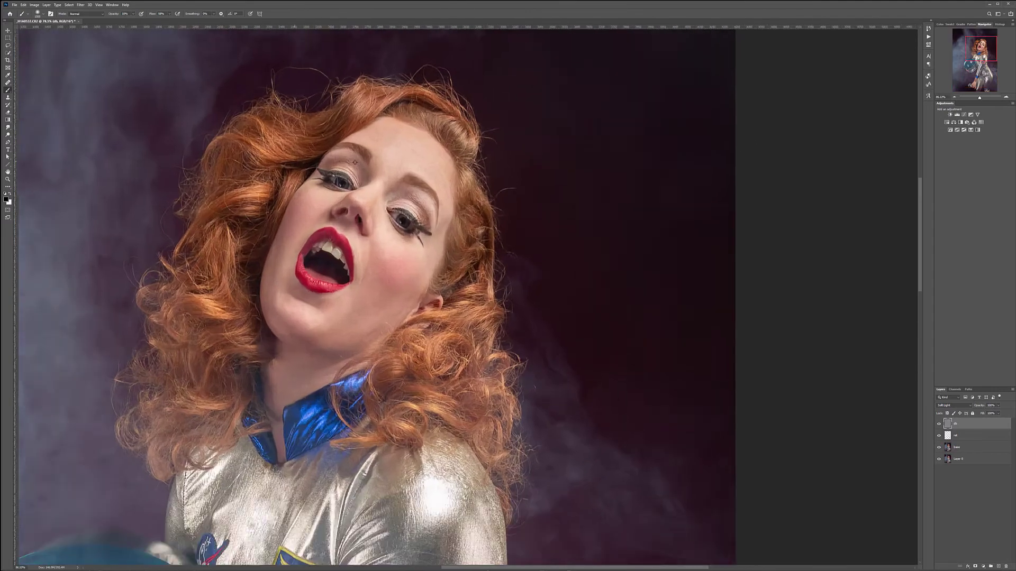
scroll(354, 162, up, 3)
key(bracketleft)
key(bracketleft)
key(bracketleft)
key(bracketleft)
key(bracketleft)
key(bracketleft)
key(bracketleft)
key(bracketleft)
key(bracketleft)
key(bracketleft)
key(bracketleft)
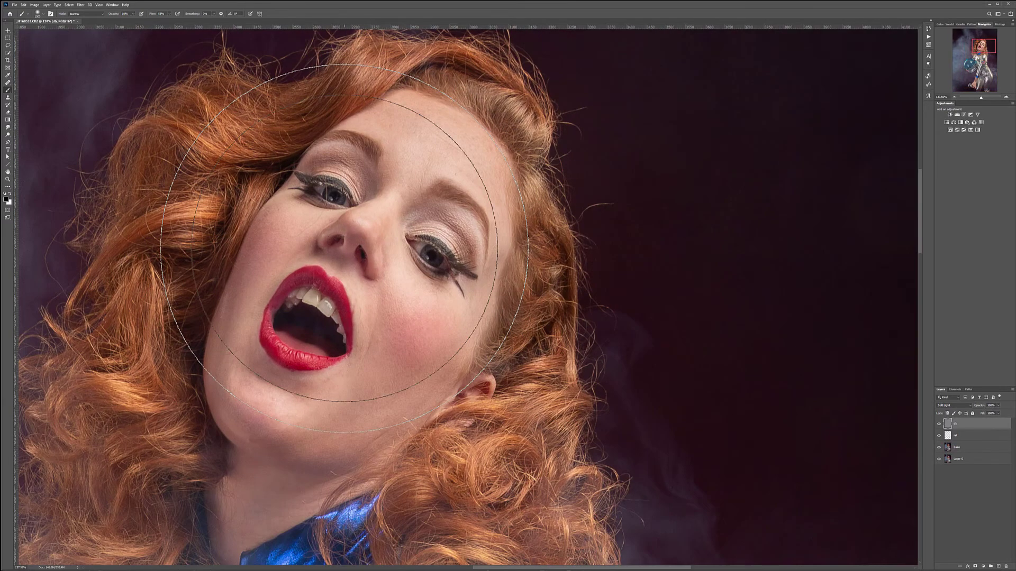
key(bracketleft)
key(bracketleft)
key(bracketleft)
key(bracketleft)
key(bracketleft)
key(bracketleft)
key(bracketleft)
key(bracketleft)
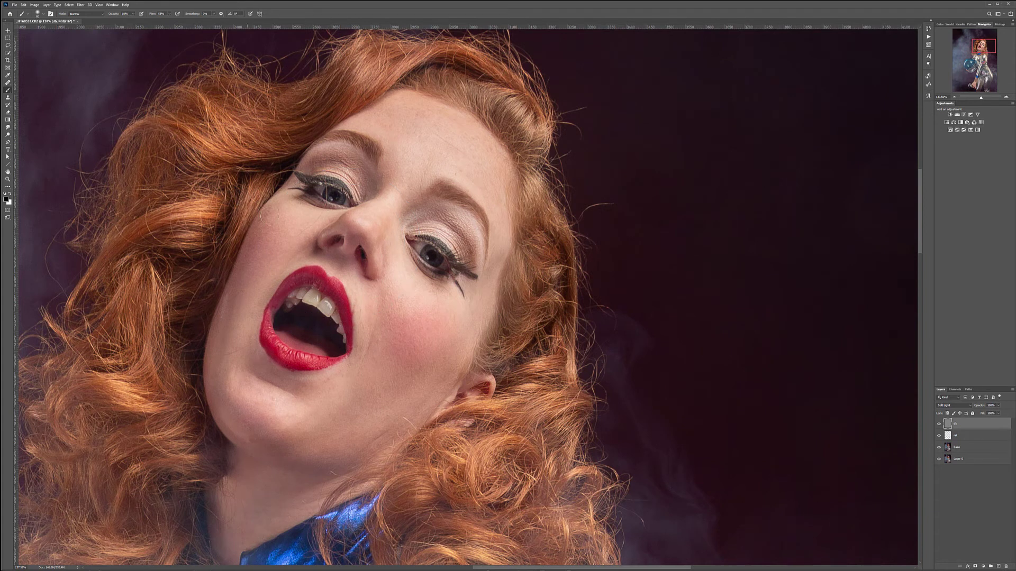
key(bracketright)
key(bracketright)
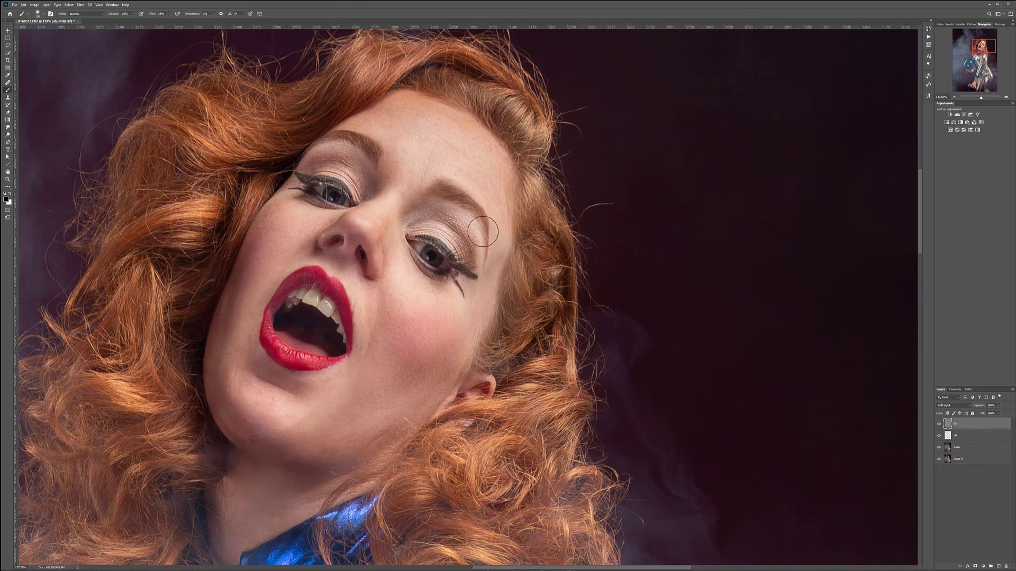
Step: Dodge the facial highlights with white and burn the shadows around the cheeks, mouth and chin, using a smaller brush
key(x)
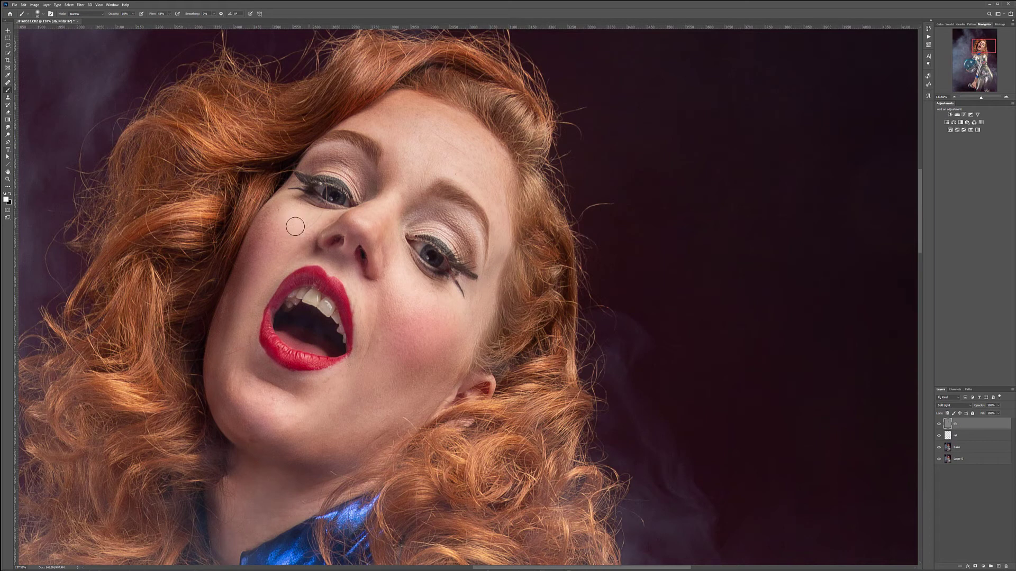
key(bracketleft)
key(bracketleft)
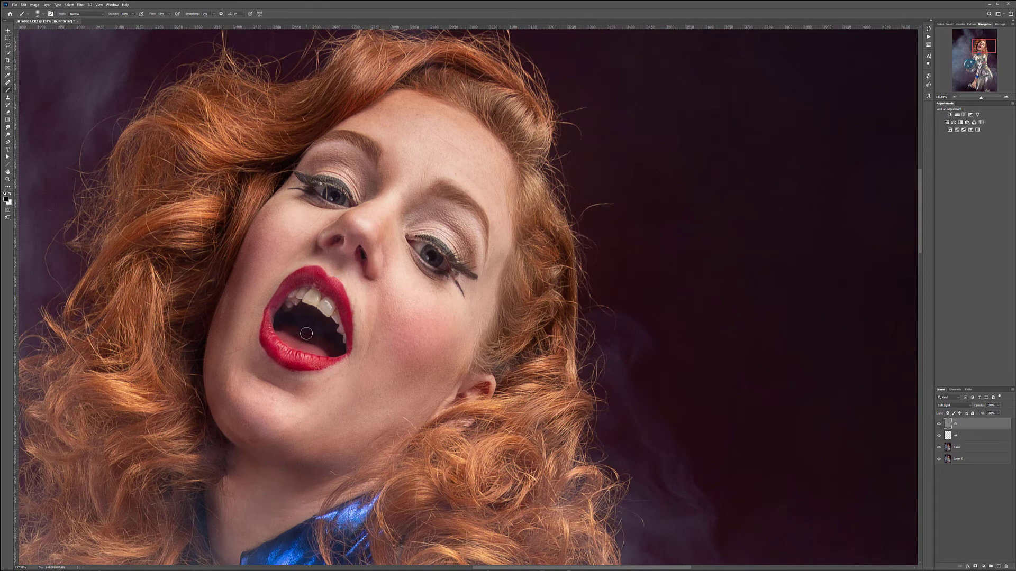
key(x)
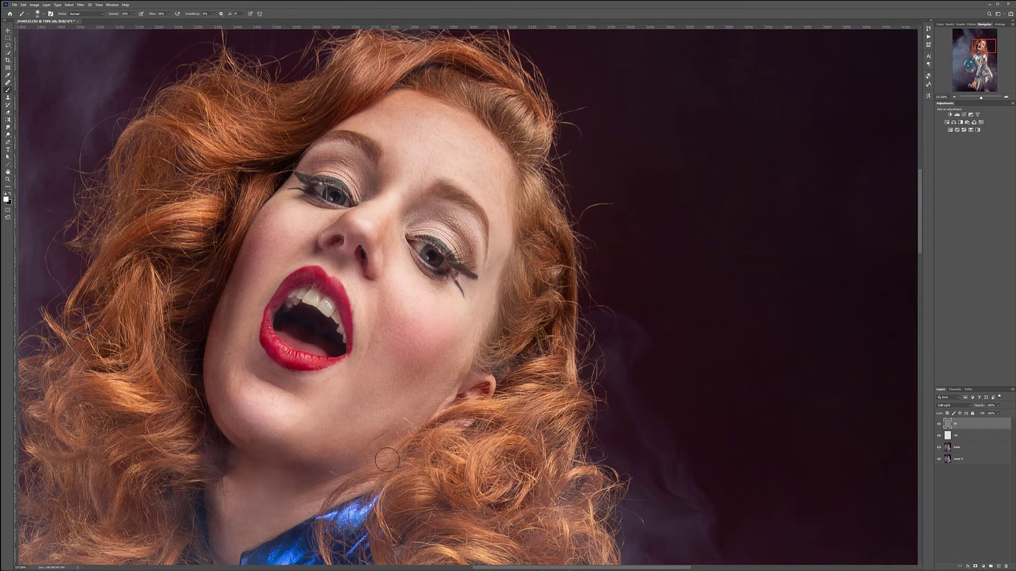
Step: Compare the face and hair with and without the dodge-and-burn layer
scroll(387, 460, down, 3)
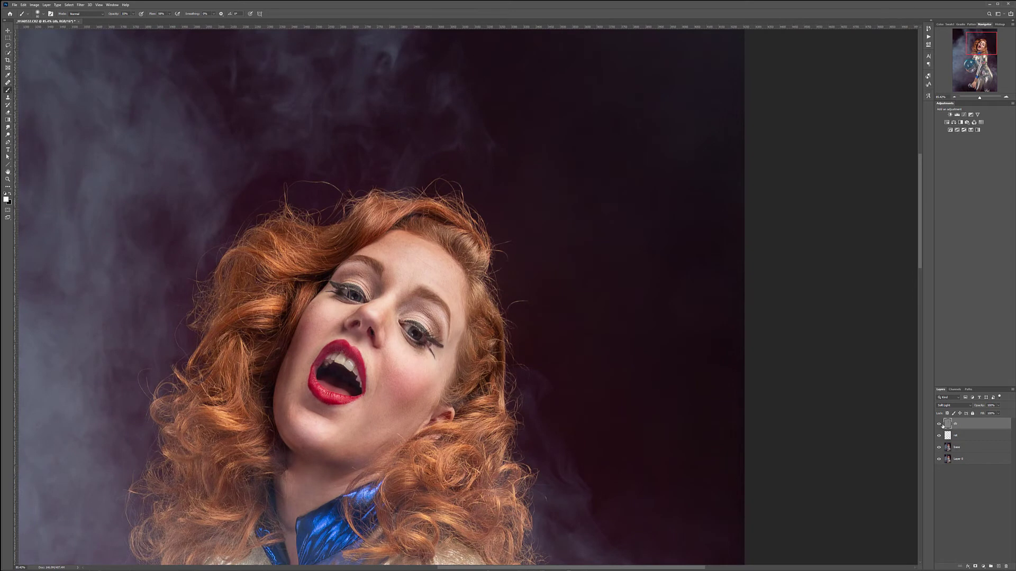
click(940, 424)
click(940, 425)
click(940, 424)
click(940, 424)
click(940, 424)
click(939, 424)
Step: Burn the jaw edge beside the hair, then dodge and burn the hand and forearm holding the ray gun
key(x)
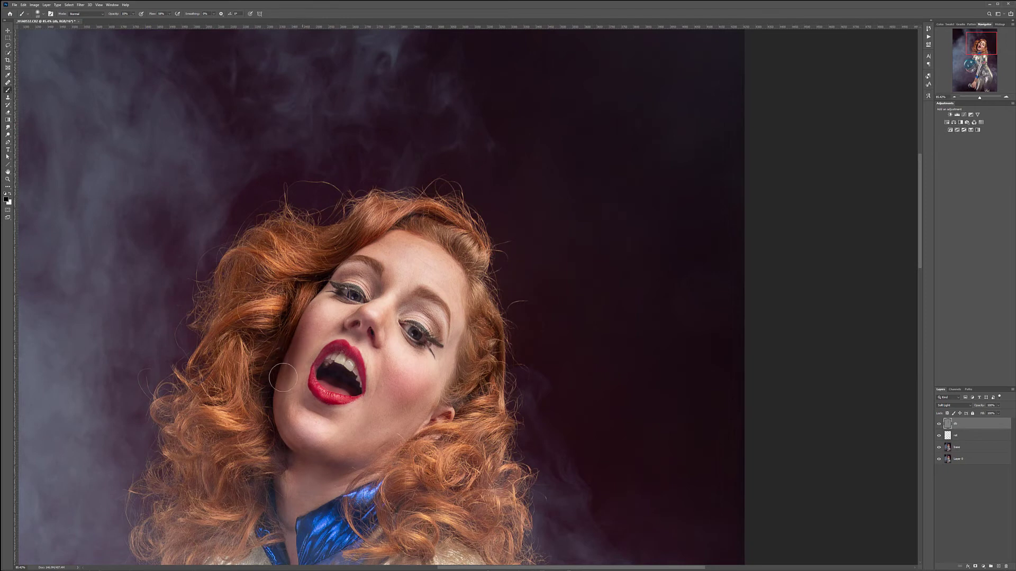
drag(274, 419, 286, 466)
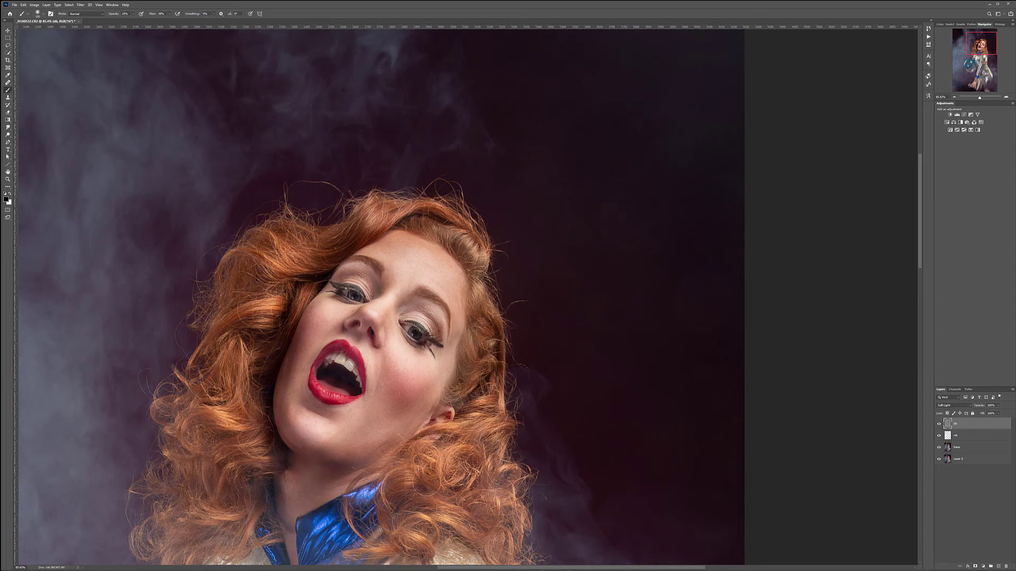
scroll(427, 445, down, 7)
drag(461, 524, 491, 252)
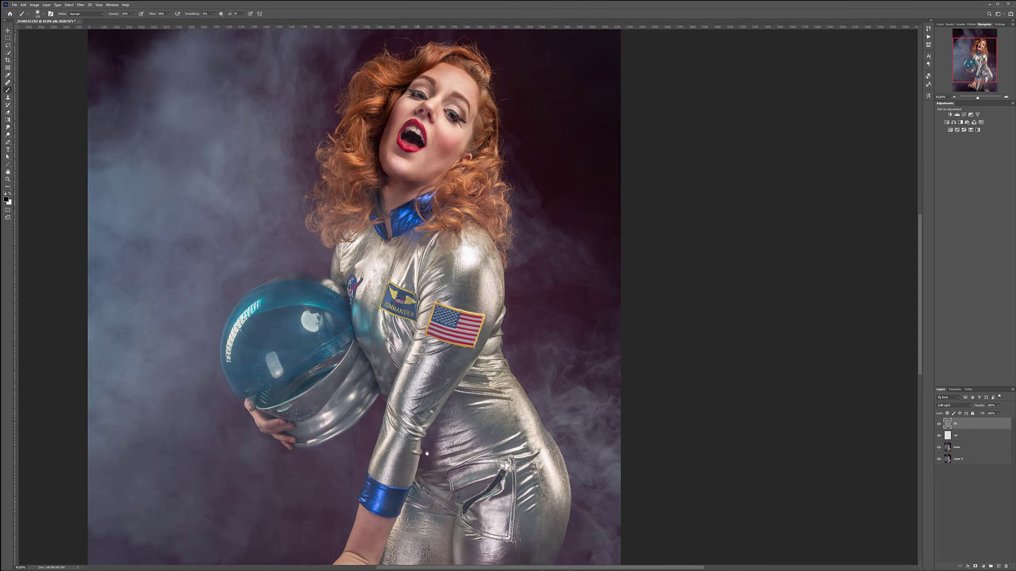
drag(418, 503, 461, 223)
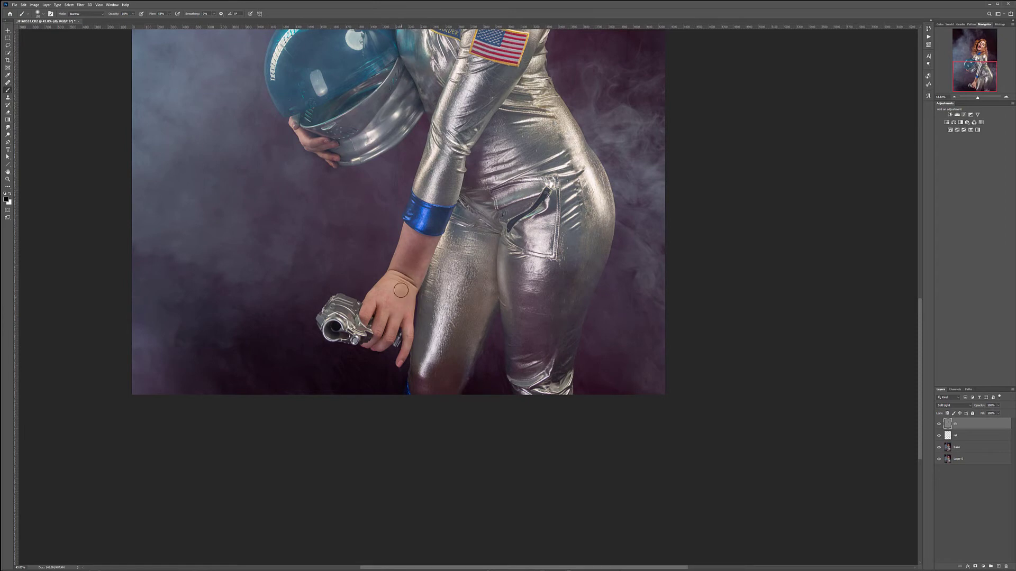
key(x)
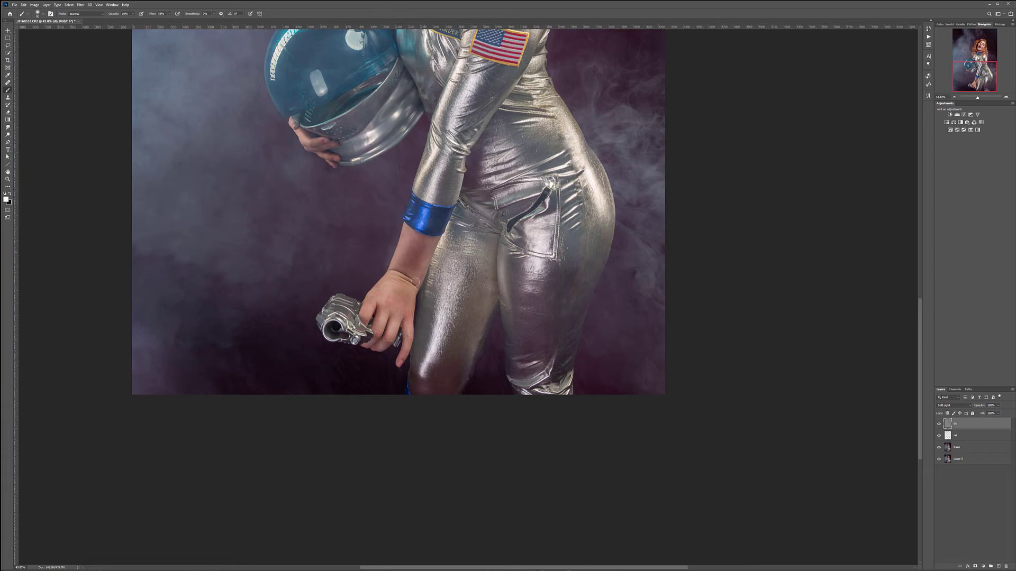
Step: Burn the silver suit's shadows along the inner thigh and outer hip with a larger brush, and dodge its highlights
key(x)
key(])
key(])
key(])
drag(466, 316, 480, 295)
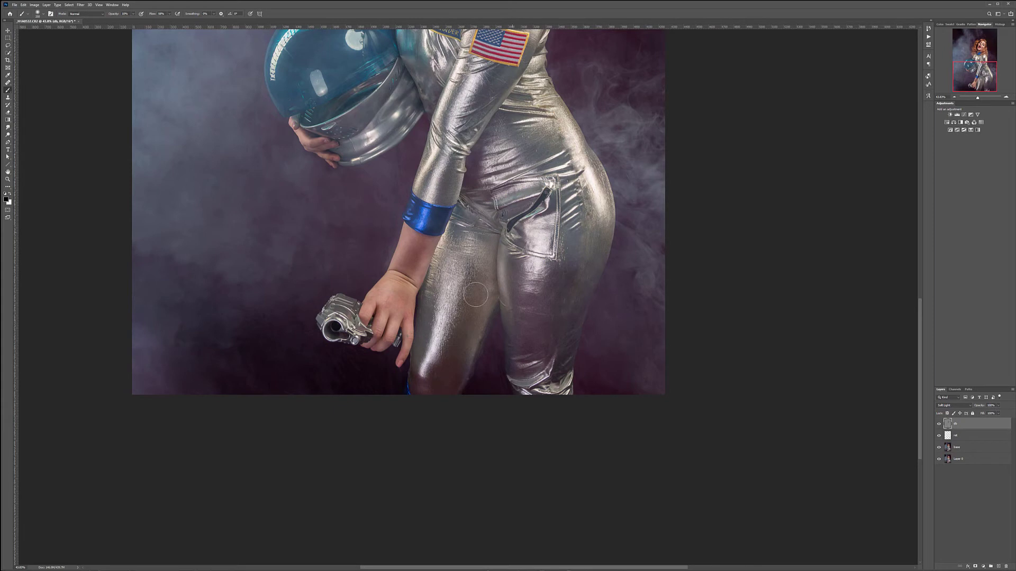
mouse_move(578, 222)
mouse_down()
mouse_move(579, 257)
mouse_move(549, 311)
mouse_up()
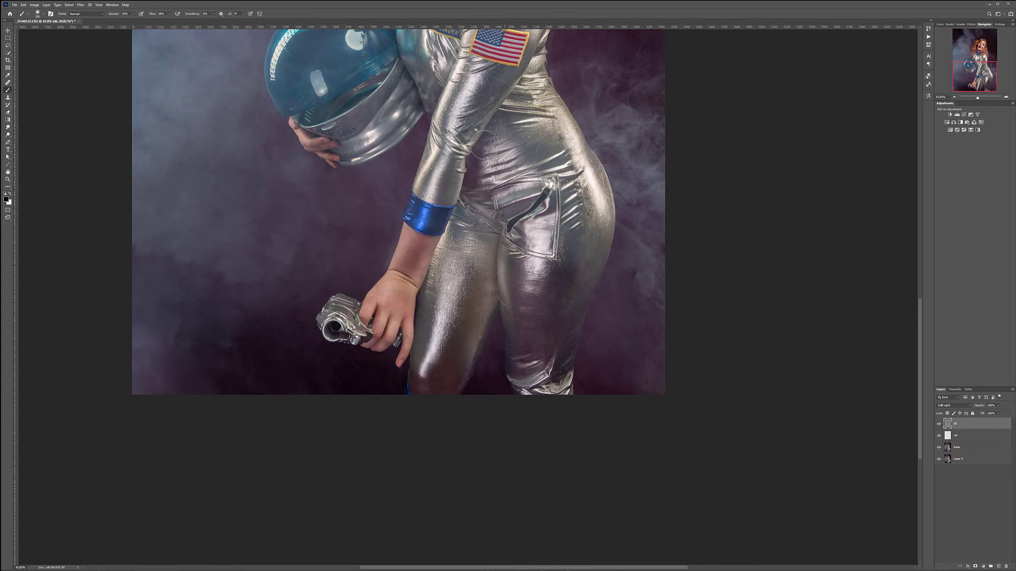
scroll(541, 159, up, 5)
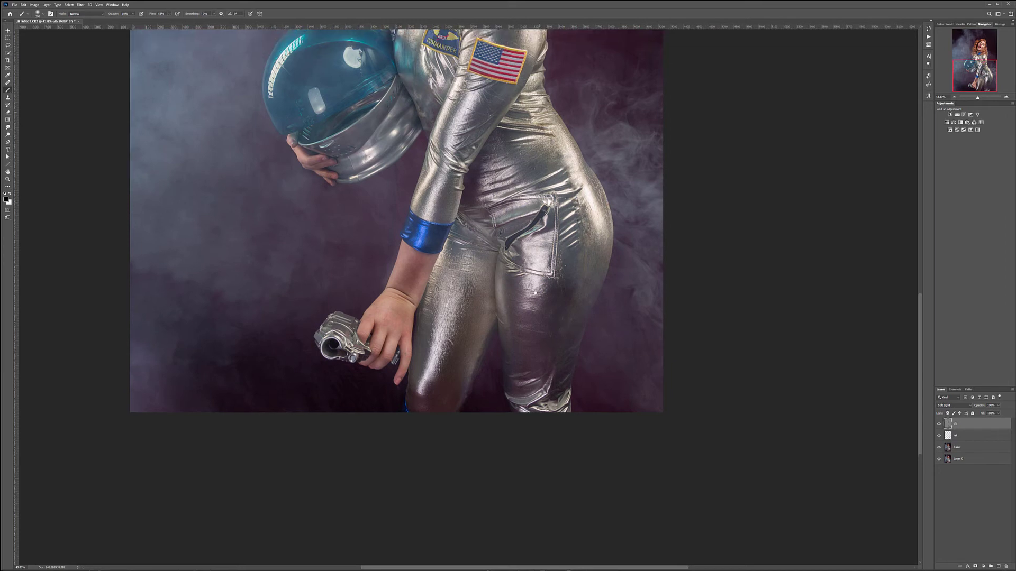
mouse_move(418, 293)
mouse_down()
mouse_move(390, 300)
mouse_move(384, 339)
mouse_move(407, 310)
mouse_up()
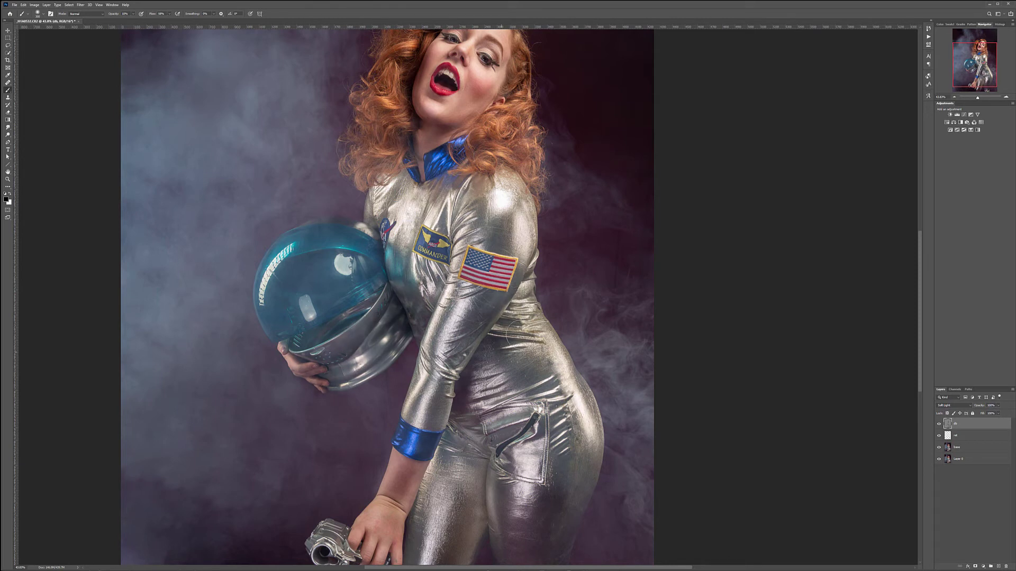
key(x)
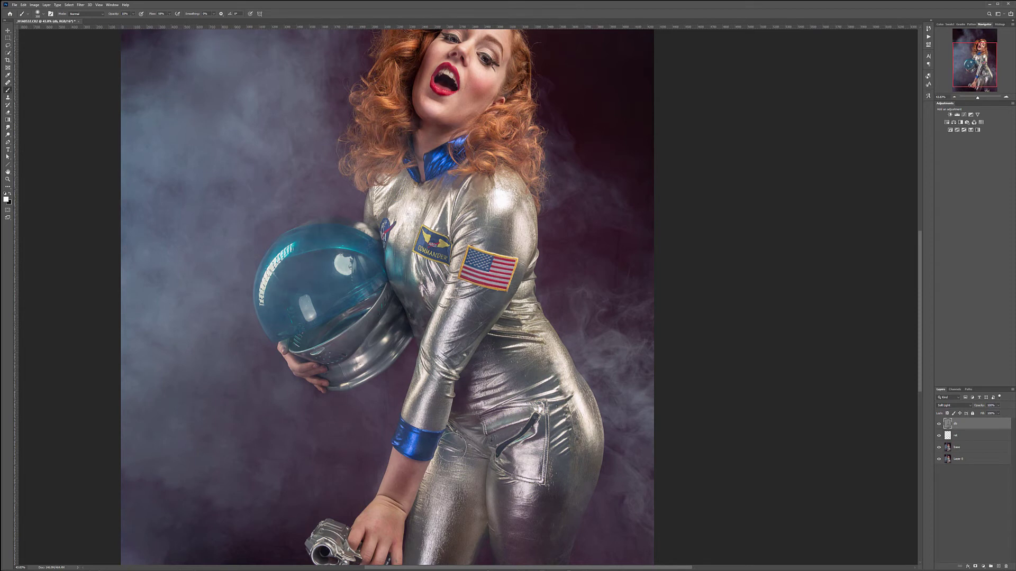
Step: Check the whole picture before and after dodging and burning by toggling that layer's visibility
scroll(363, 415, down, 3)
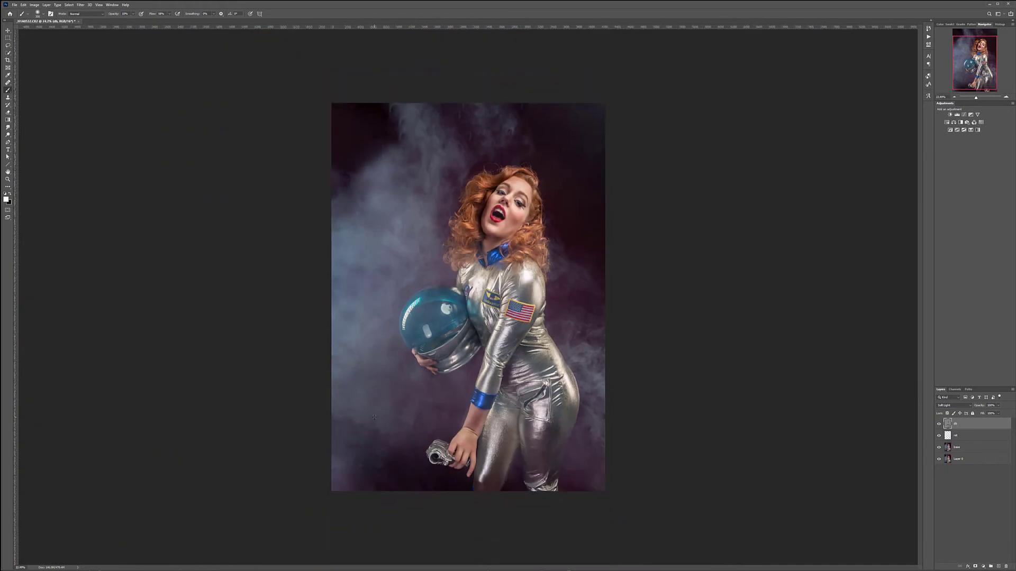
click(939, 424)
click(939, 423)
click(939, 424)
click(940, 424)
Step: Stamp all visible layers into a new layer at the top of the stack and rename it
key(ctrl+alt+shift+e)
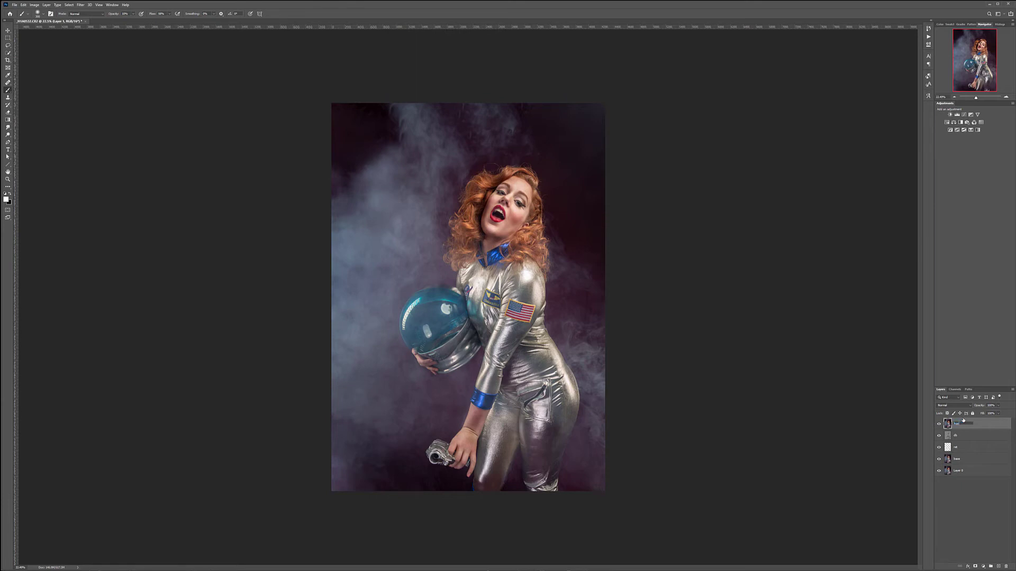
key(Return)
Step: Apply the Oil Paint filter to the stamped layer with Stylization 10.0, Cleanliness 7.0, Scale 0.1 and Bristle Detail 2.8
click(80, 5)
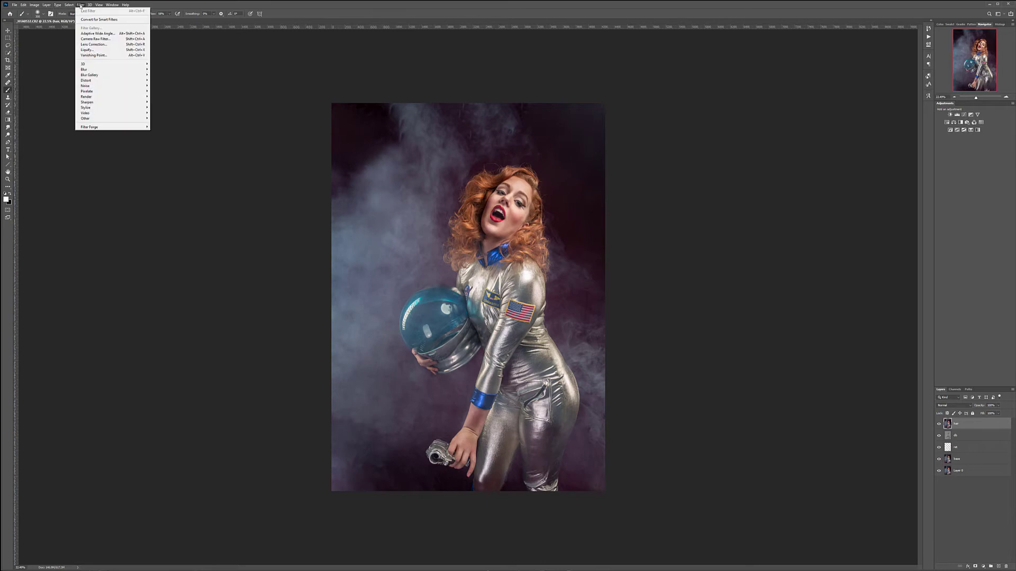
mouse_move(109, 107)
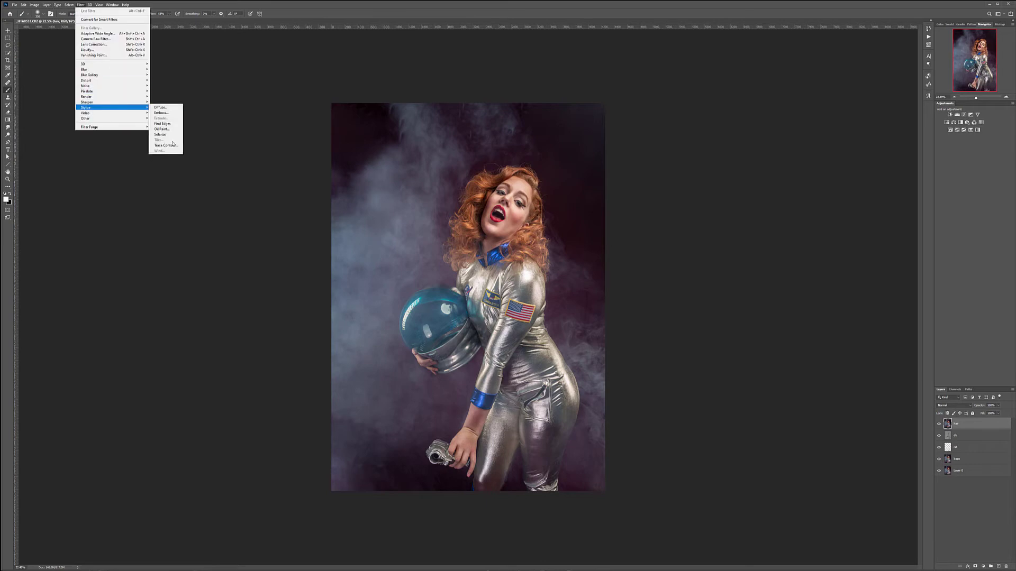
click(161, 130)
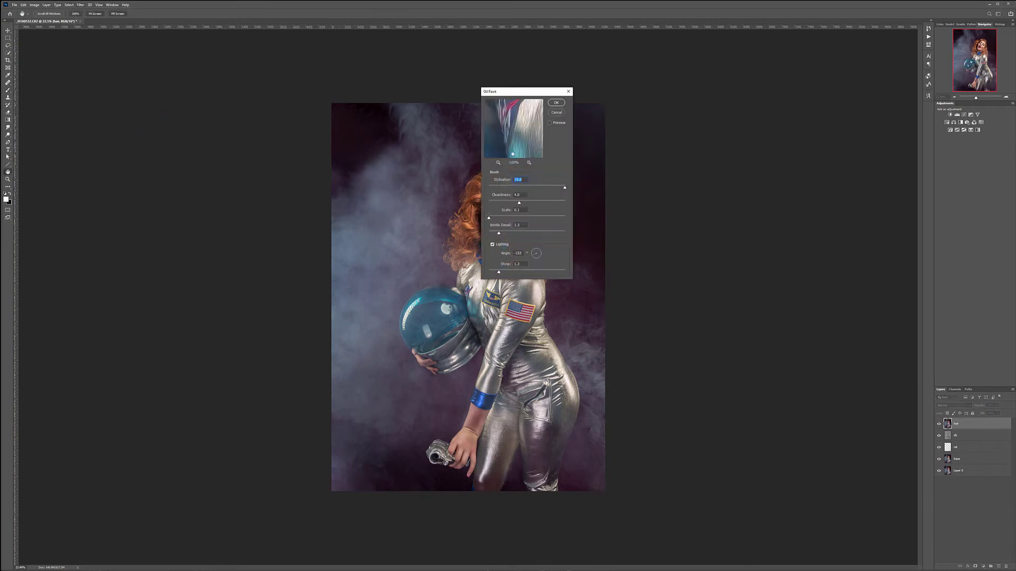
drag(541, 92, 725, 111)
click(483, 189)
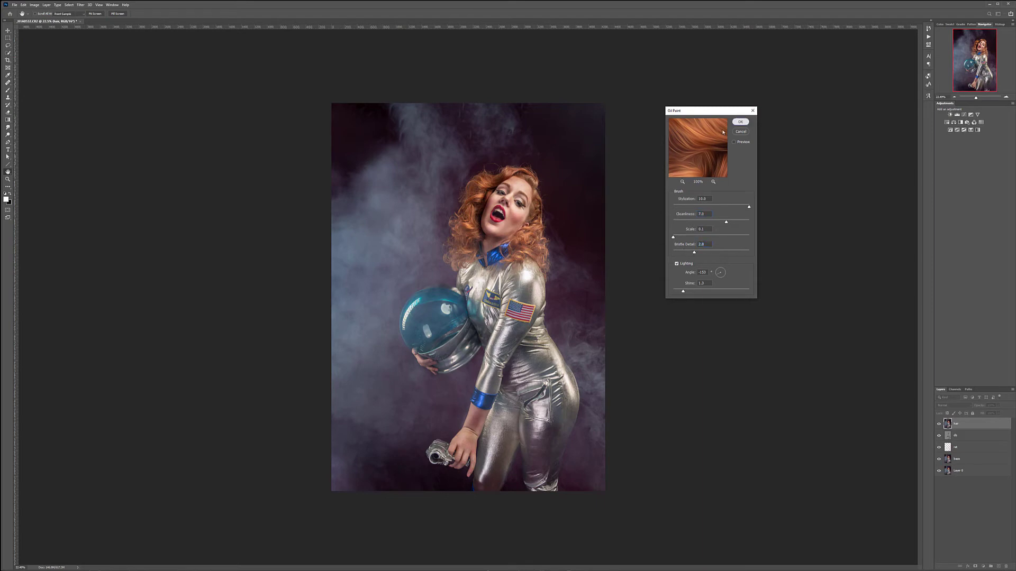
click(740, 122)
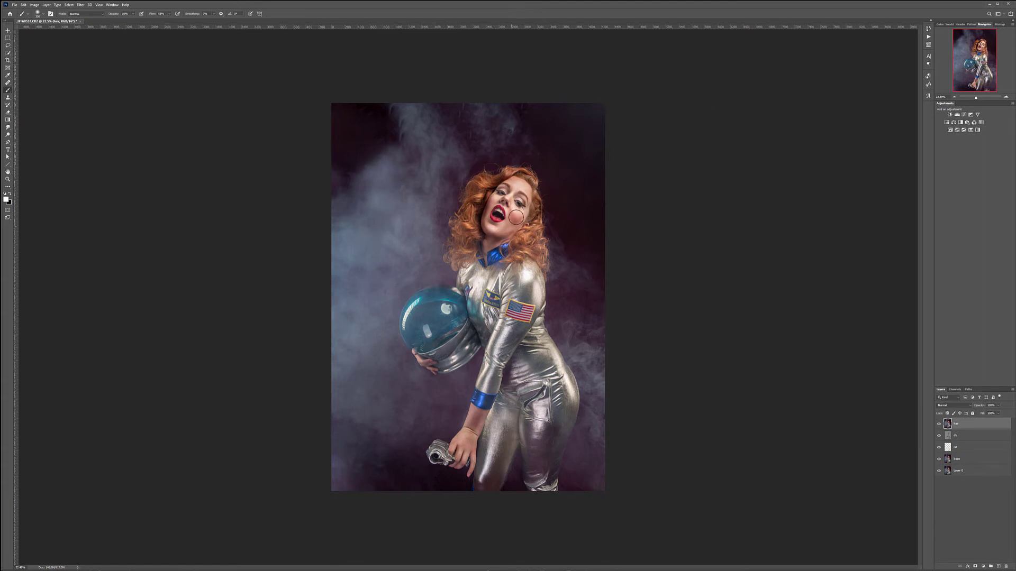
Step: Sharpen the oil-painted layer with the Unsharp Mask filter
scroll(479, 227, up, 5)
scroll(500, 169, up, 3)
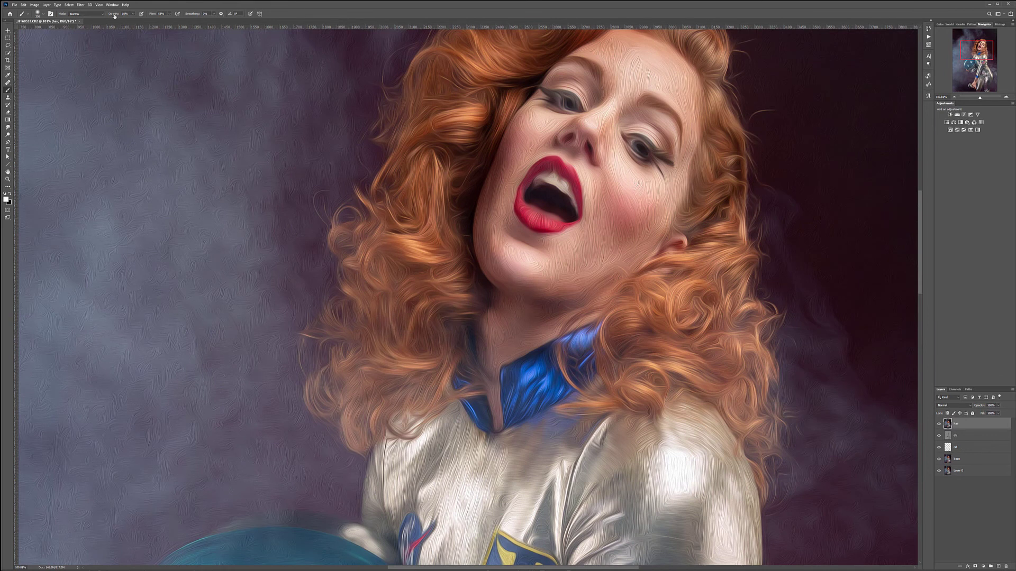
click(80, 5)
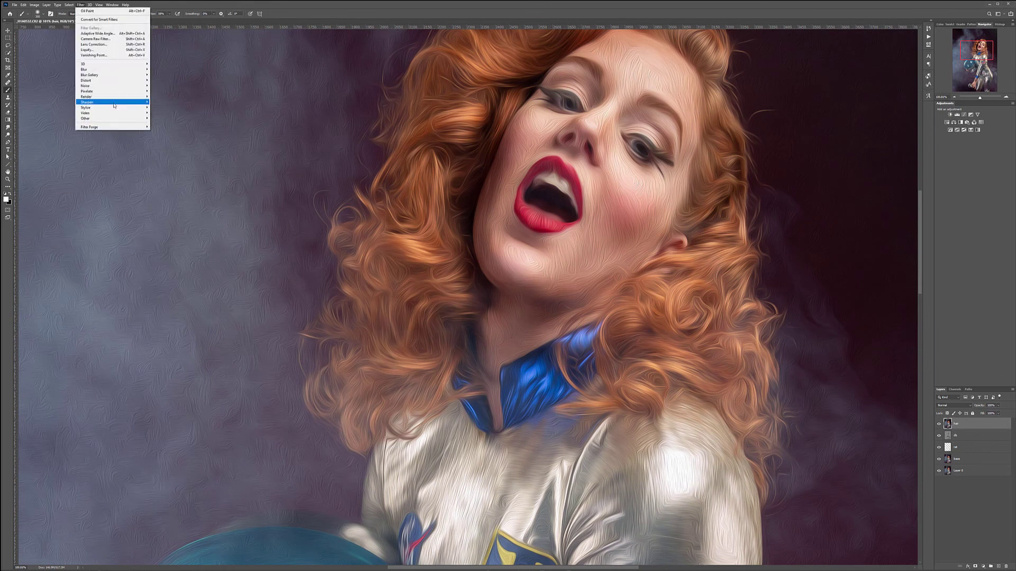
mouse_move(105, 102)
click(166, 130)
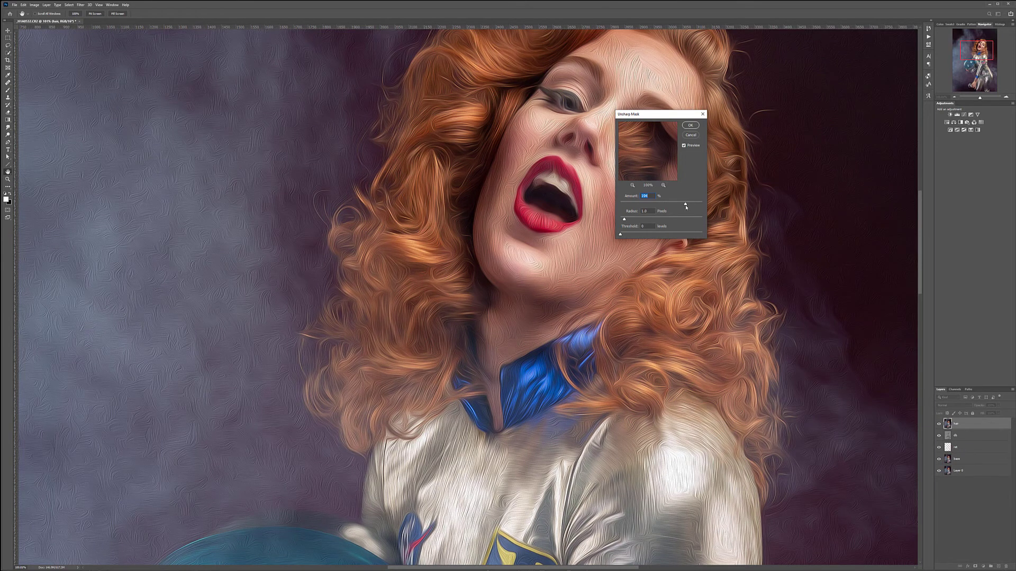
click(689, 126)
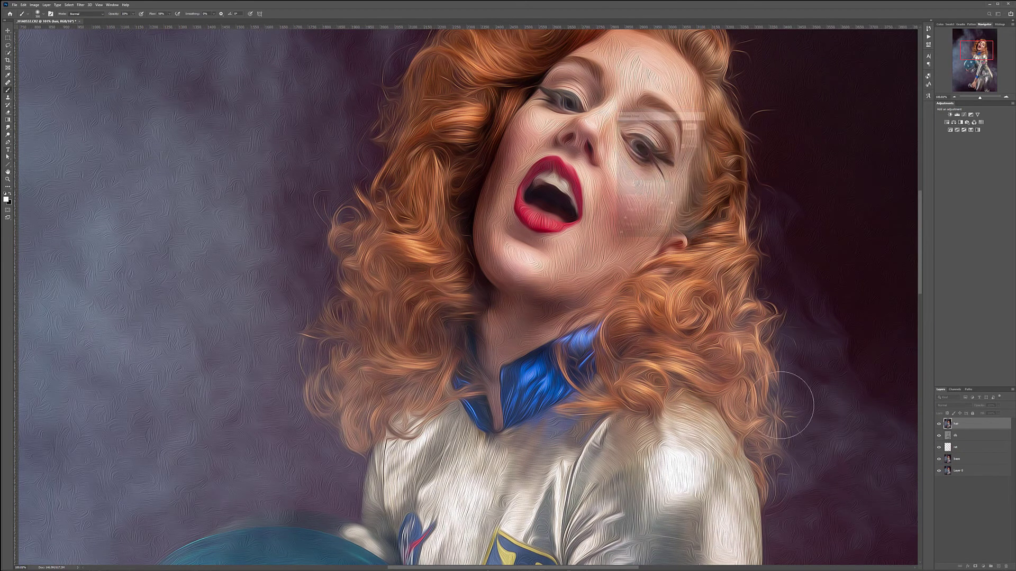
Step: Hide the oil-painted layer behind a black mask and begin revealing it in the curls beside the face at 20% brush opacity
alt+click(975, 567)
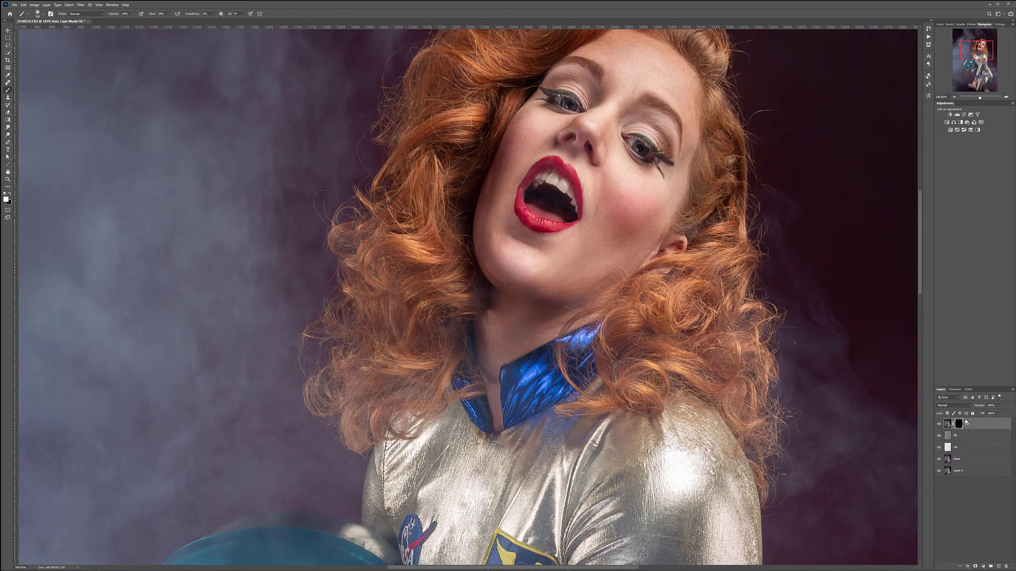
key(bracketleft)
key(bracketleft)
key(bracketleft)
key(bracketleft)
key(bracketleft)
key(bracketleft)
key(2)
mouse_move(421, 333)
mouse_down()
mouse_move(427, 357)
mouse_move(451, 342)
mouse_up()
Step: Reveal more of the oil-paint effect through the outer curls beside the face with a larger brush
key(bracketright)
key(bracketright)
key(bracketright)
key(bracketright)
mouse_move(402, 327)
mouse_down()
mouse_move(336, 339)
mouse_move(421, 365)
mouse_up()
Step: Paint the oil-paint effect into the swept-back hair above the forehead with a smaller white brush on the mask
scroll(451, 148, up, 5)
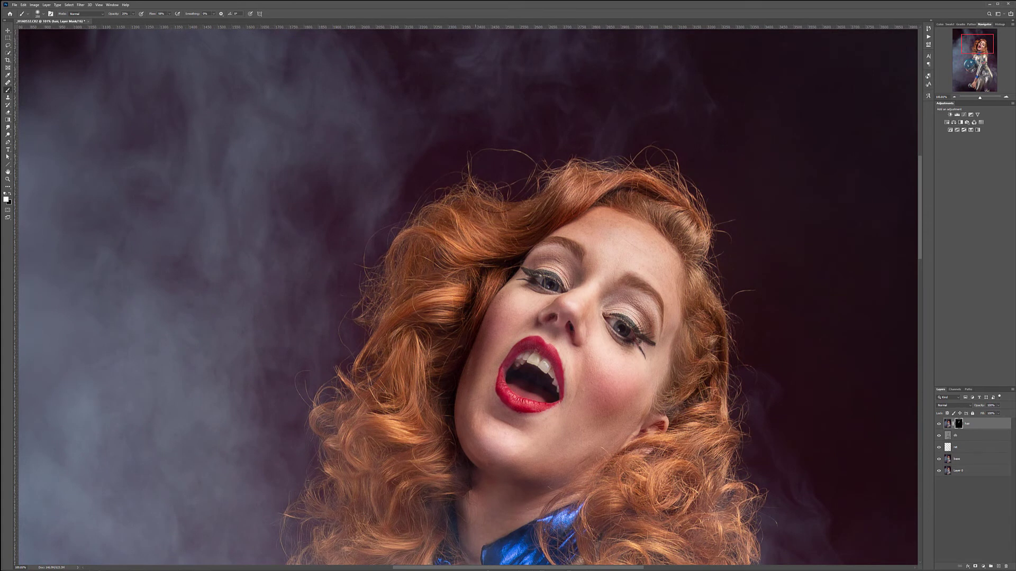
scroll(730, 190, up, 4)
scroll(619, 260, up, 3)
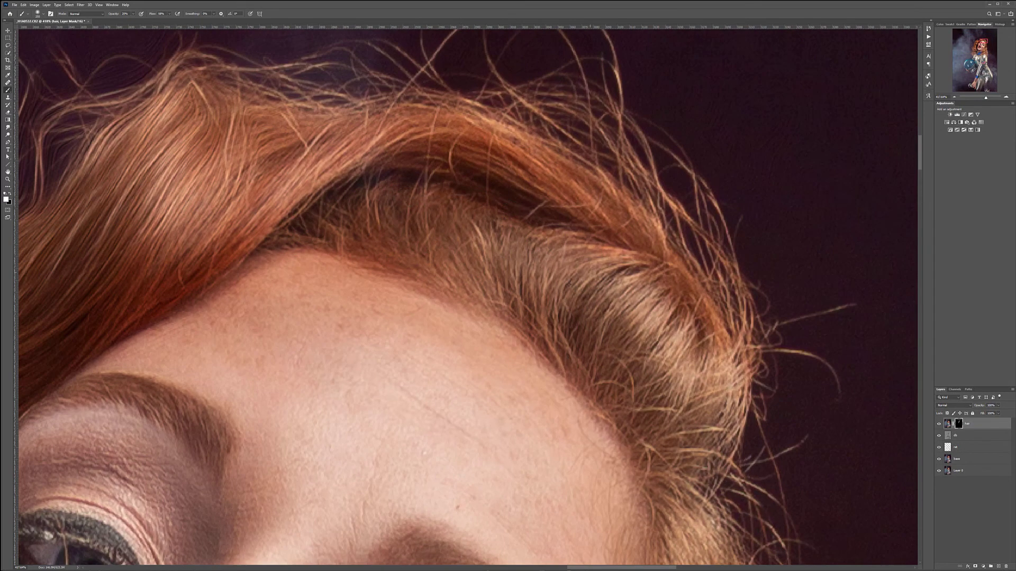
key(bracketleft)
key(bracketleft)
key(bracketleft)
key(bracketleft)
key(bracketleft)
mouse_move(500, 298)
mouse_down()
mouse_move(554, 346)
mouse_move(606, 370)
mouse_move(637, 434)
mouse_move(452, 265)
mouse_move(286, 243)
mouse_move(466, 181)
mouse_move(352, 207)
mouse_up()
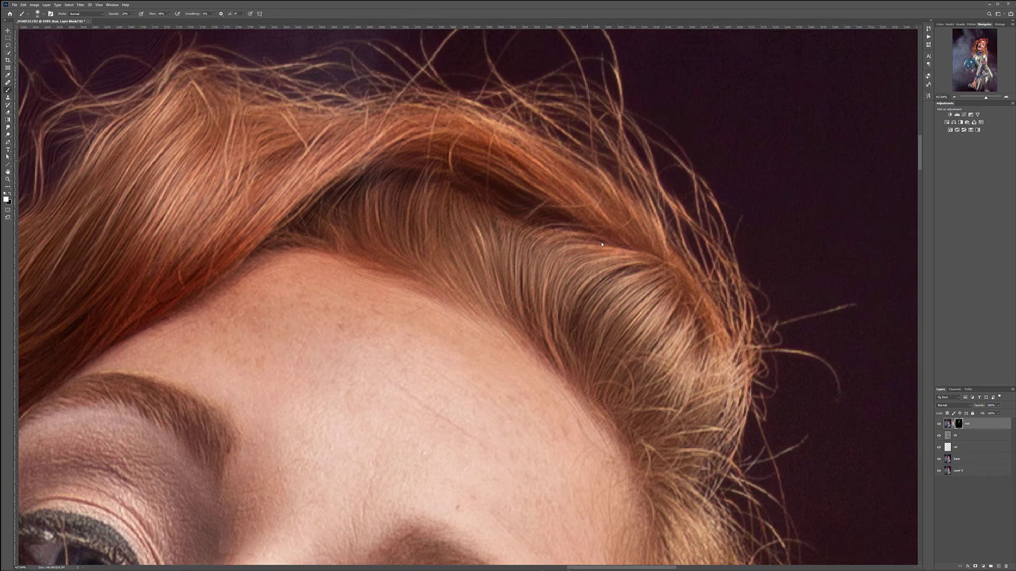
mouse_move(723, 365)
mouse_down()
mouse_move(694, 470)
mouse_move(697, 447)
mouse_move(662, 365)
mouse_up()
scroll(662, 365, down, 5)
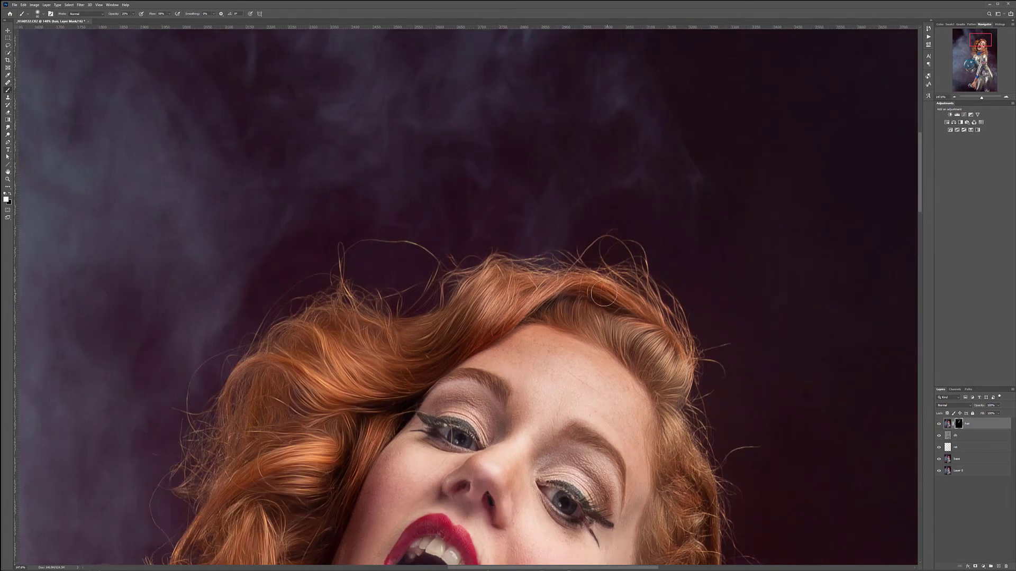
Step: Paint the oil-paint effect into the remaining curls on both sides of the face and down over the shoulders
drag(692, 415, 536, 204)
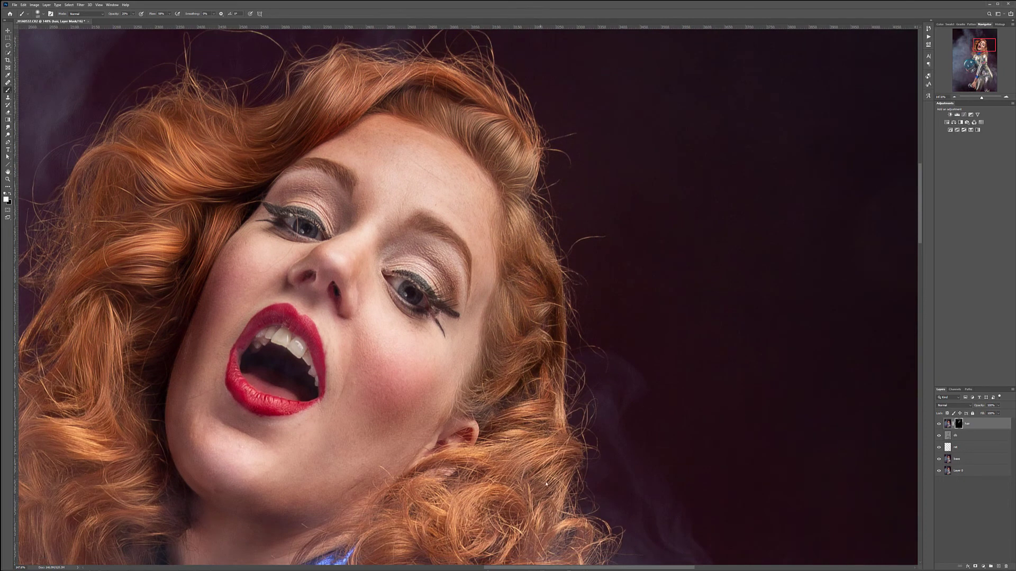
scroll(546, 484, down, 5)
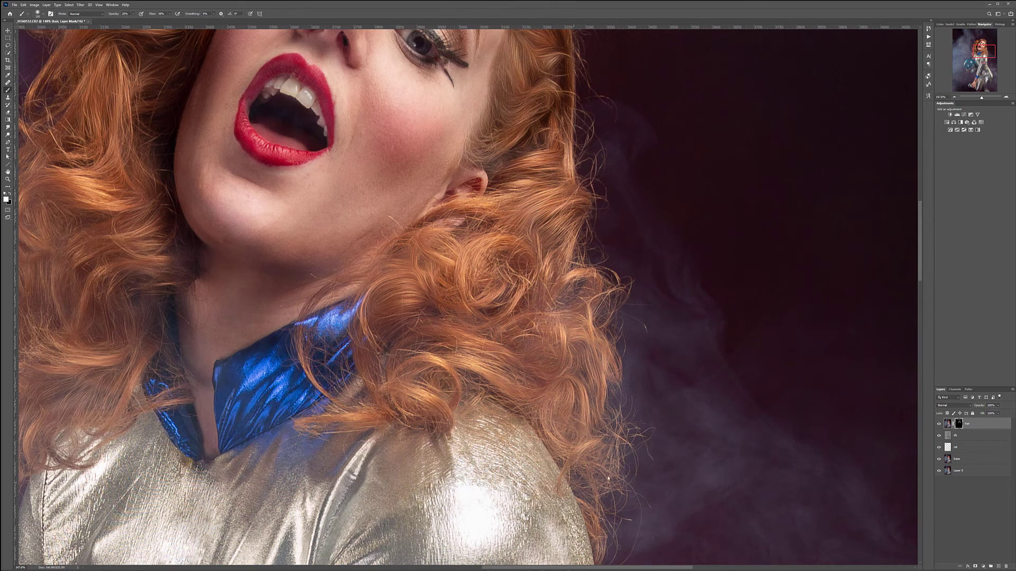
drag(431, 289, 702, 322)
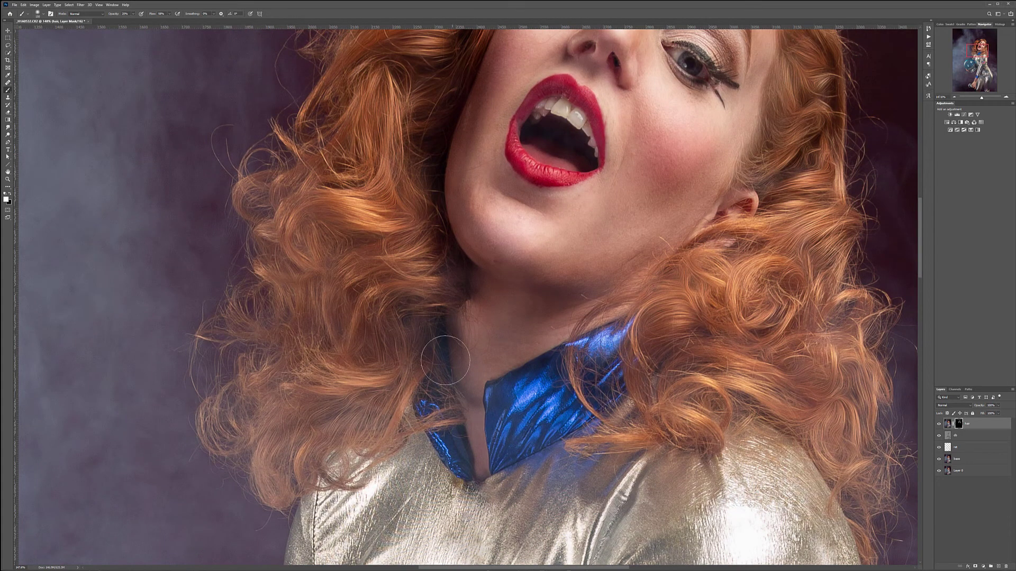
drag(434, 360, 391, 320)
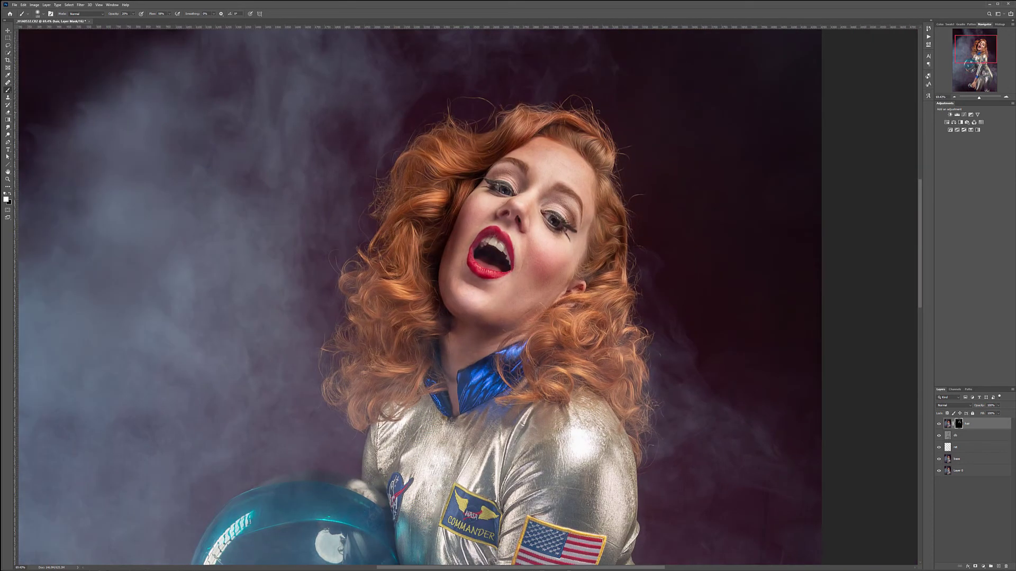
scroll(634, 231, down, 2)
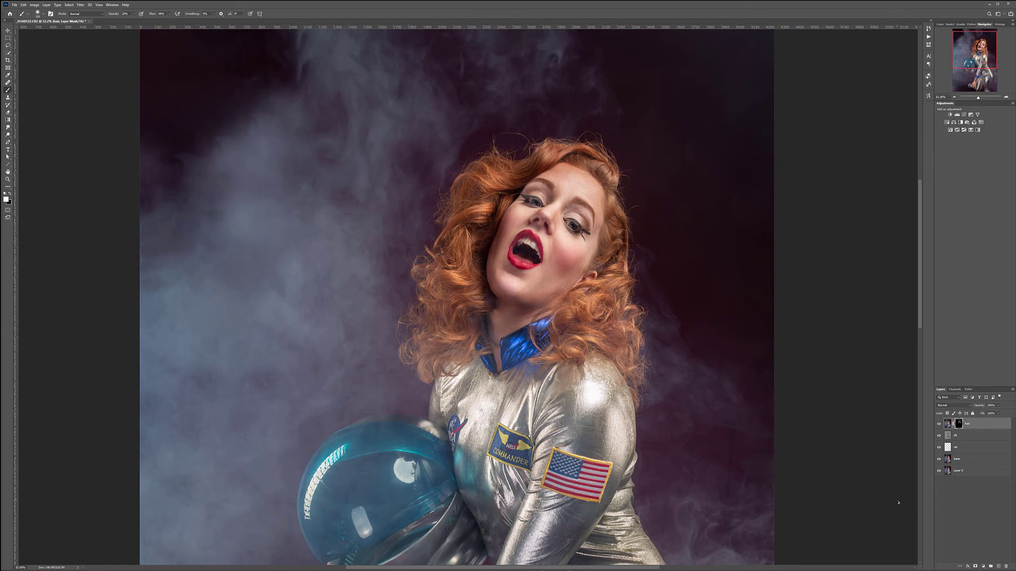
Step: Merge all visible layers into a new layer named smooth and soften it with the Dust & Scratches filter
key(ctrl+shift+alt+e)
key(Return)
click(81, 5)
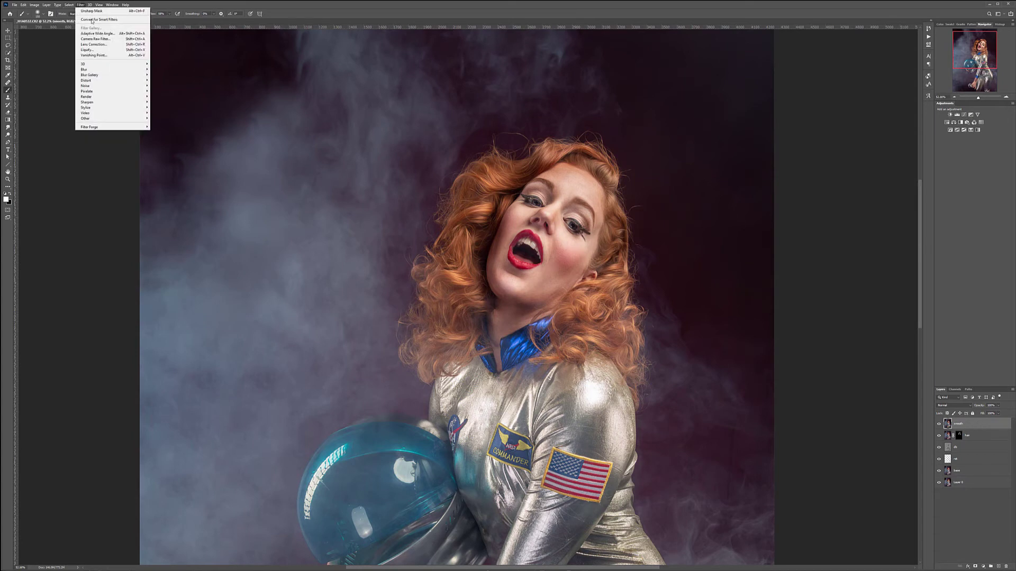
mouse_move(117, 86)
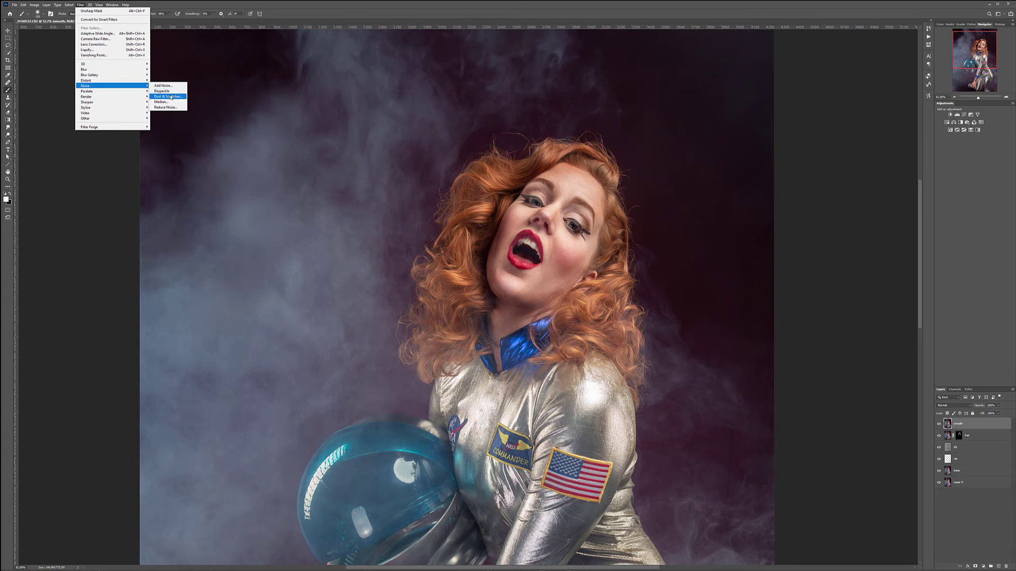
click(168, 96)
drag(521, 151, 819, 162)
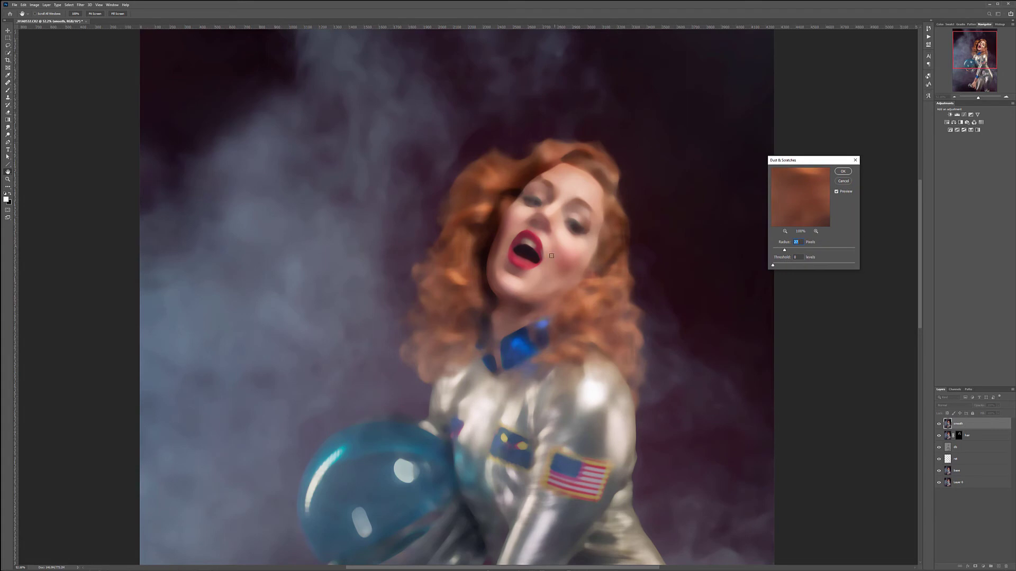
click(843, 171)
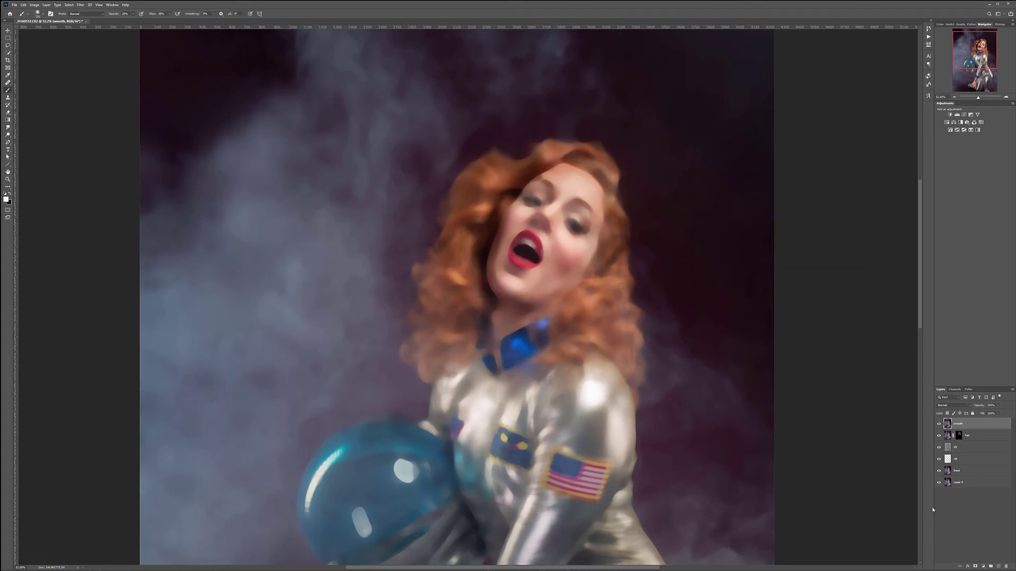
Step: Hide the smooth layer behind a black mask and begin painting the softening into the cheeks and chin
alt+click(975, 567)
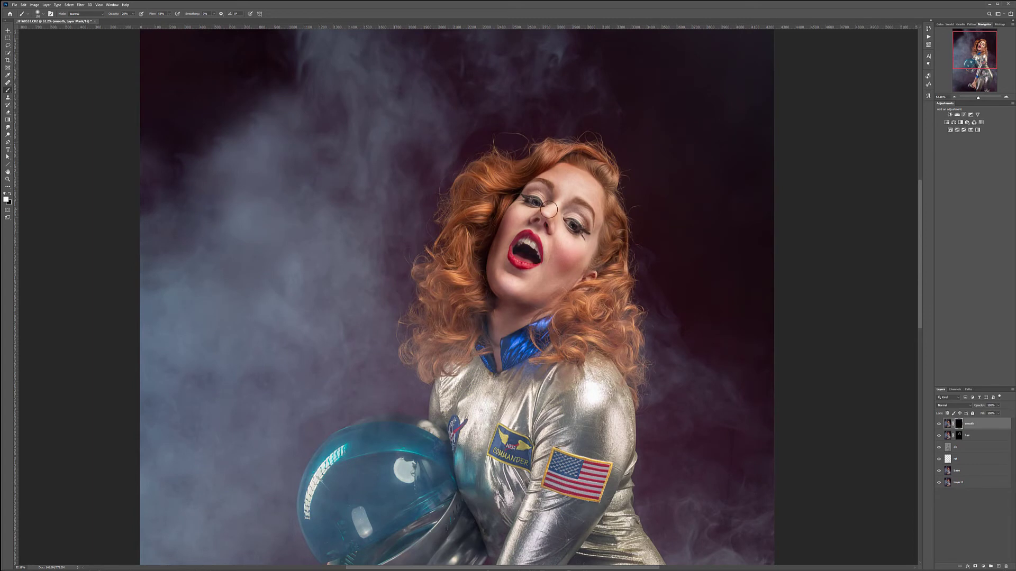
scroll(550, 211, up, 5)
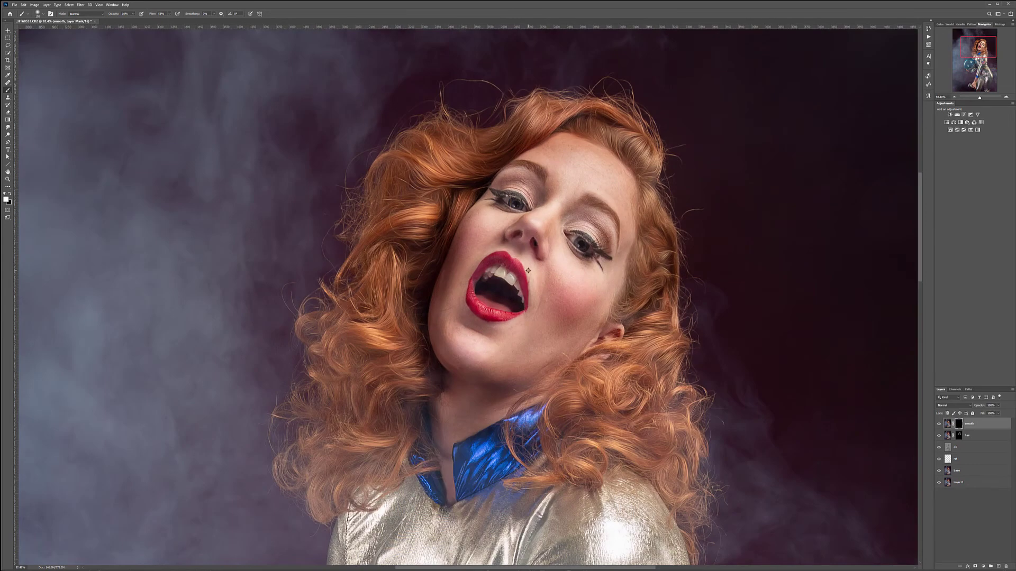
scroll(559, 315, up, 5)
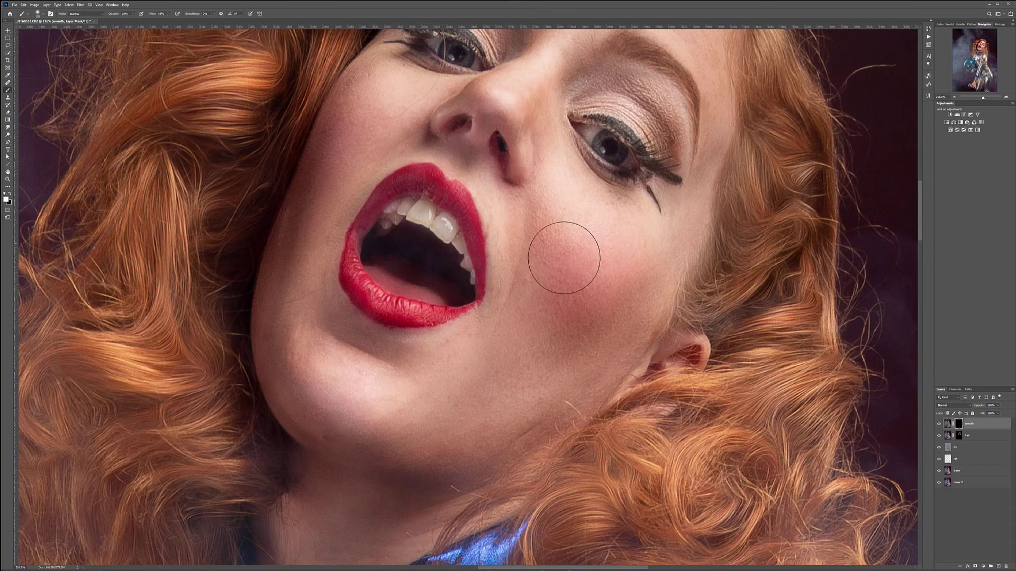
mouse_move(555, 238)
mouse_down()
mouse_move(516, 275)
mouse_move(523, 328)
mouse_move(594, 328)
mouse_move(556, 385)
mouse_move(439, 418)
mouse_move(322, 364)
mouse_up()
mouse_move(351, 464)
mouse_down()
mouse_move(316, 416)
mouse_move(297, 310)
mouse_move(289, 257)
mouse_move(309, 201)
mouse_move(279, 237)
mouse_move(370, 129)
mouse_move(390, 106)
mouse_up()
Step: Paint the softening into the skin around the nose, mouth and under the eye with a smaller brush on the mask
key(bracketleft)
key(bracketleft)
key(bracketleft)
key(bracketleft)
mouse_move(374, 71)
mouse_down()
mouse_move(358, 57)
mouse_move(345, 82)
mouse_move(370, 66)
mouse_move(418, 69)
mouse_move(391, 129)
mouse_move(449, 159)
mouse_up()
mouse_move(501, 90)
mouse_down()
mouse_move(535, 137)
mouse_move(524, 108)
mouse_move(555, 116)
mouse_up()
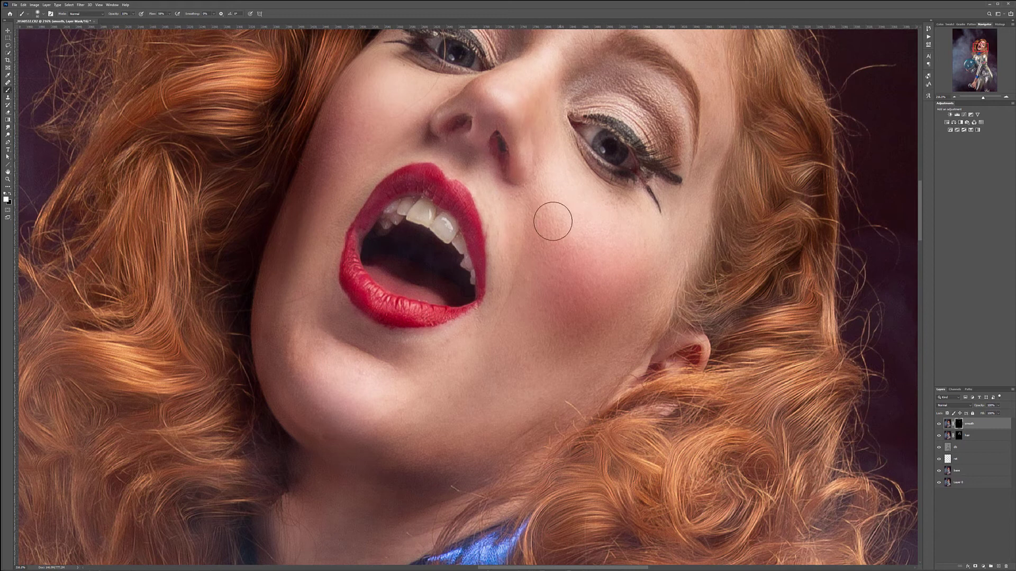
drag(523, 194, 532, 252)
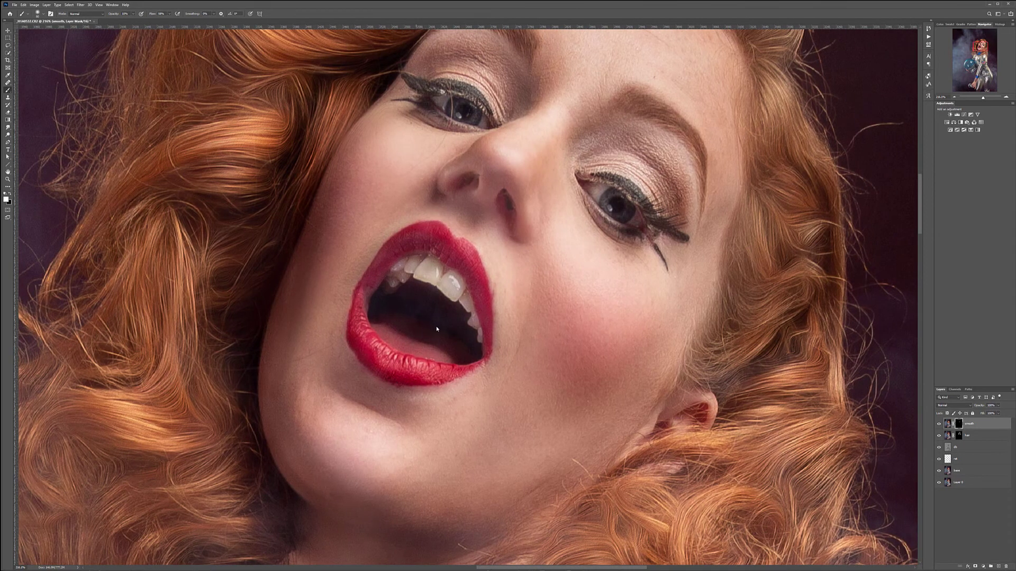
Step: Paint the softening into the forehead, jawline and neck skin on the smooth layer's mask
drag(421, 305, 302, 471)
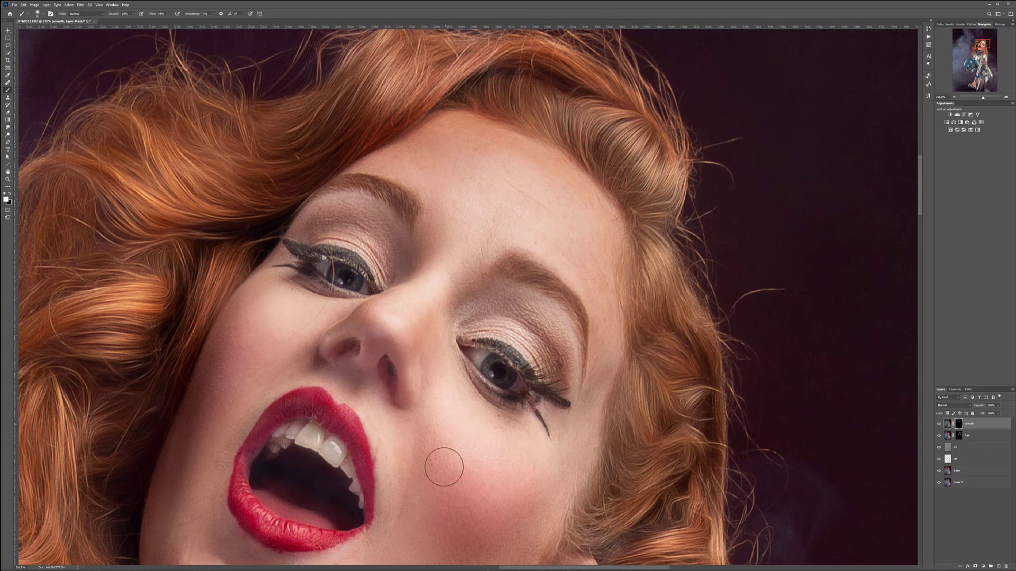
drag(512, 539, 492, 213)
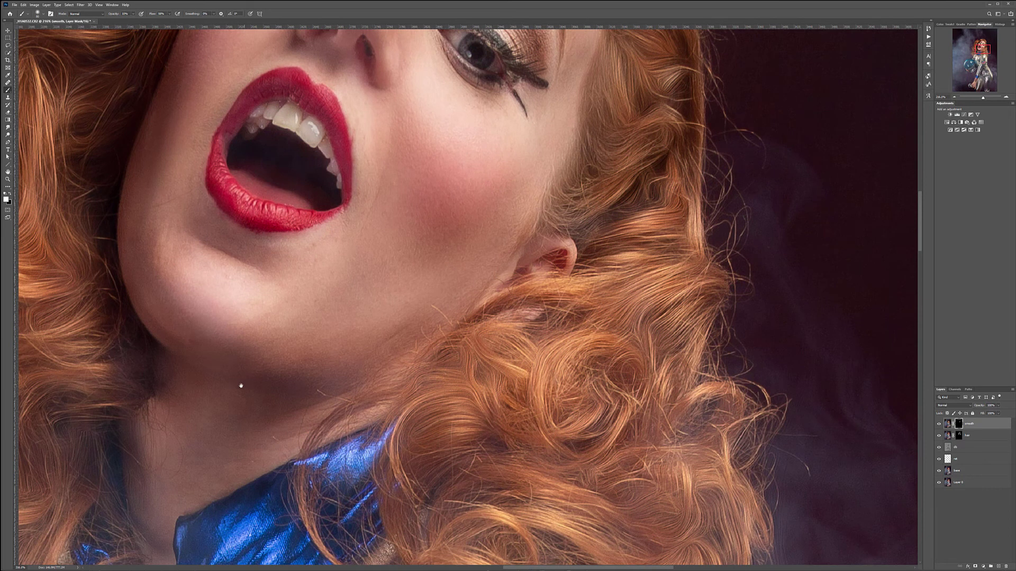
drag(240, 385, 476, 277)
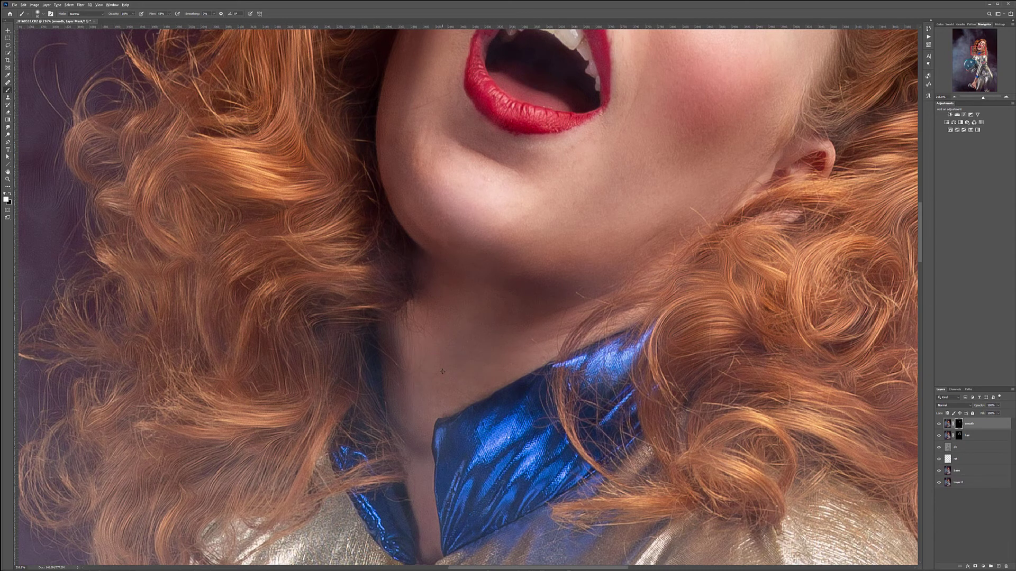
scroll(443, 368, down, 8)
scroll(478, 323, up, 5)
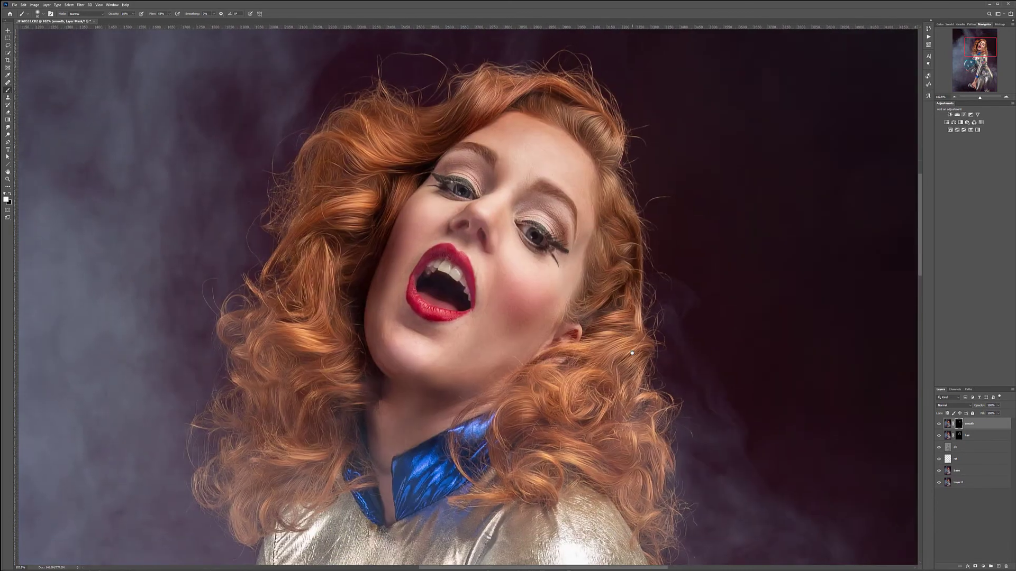
Step: Compare the face before and after softening by toggling the smooth layer's visibility
drag(632, 353, 619, 325)
click(939, 424)
click(939, 424)
click(939, 424)
click(940, 423)
click(939, 423)
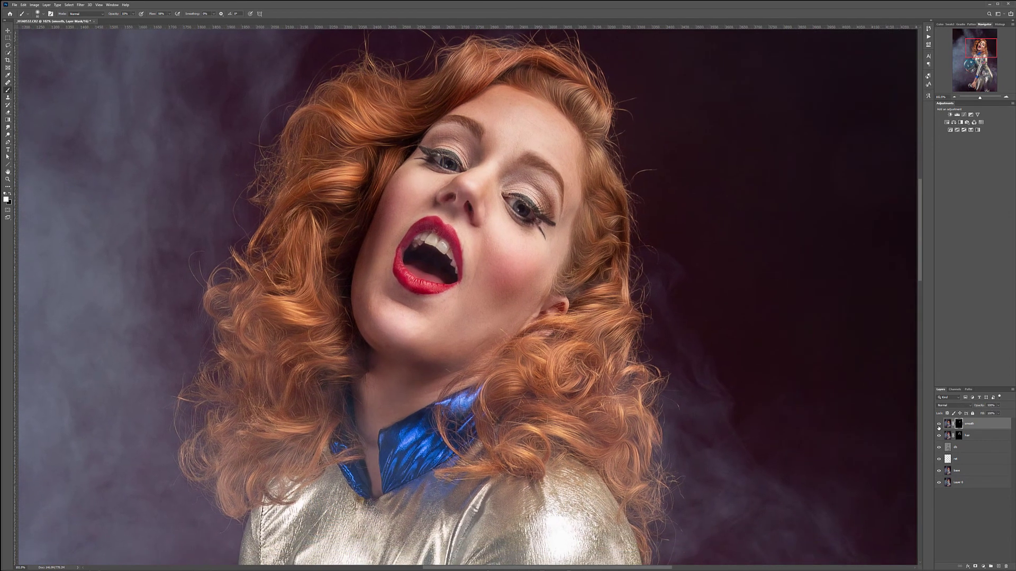
Step: Paint the softening into the bare forearm and the hand holding the ray gun
scroll(562, 454, down, 3)
drag(522, 496, 521, 149)
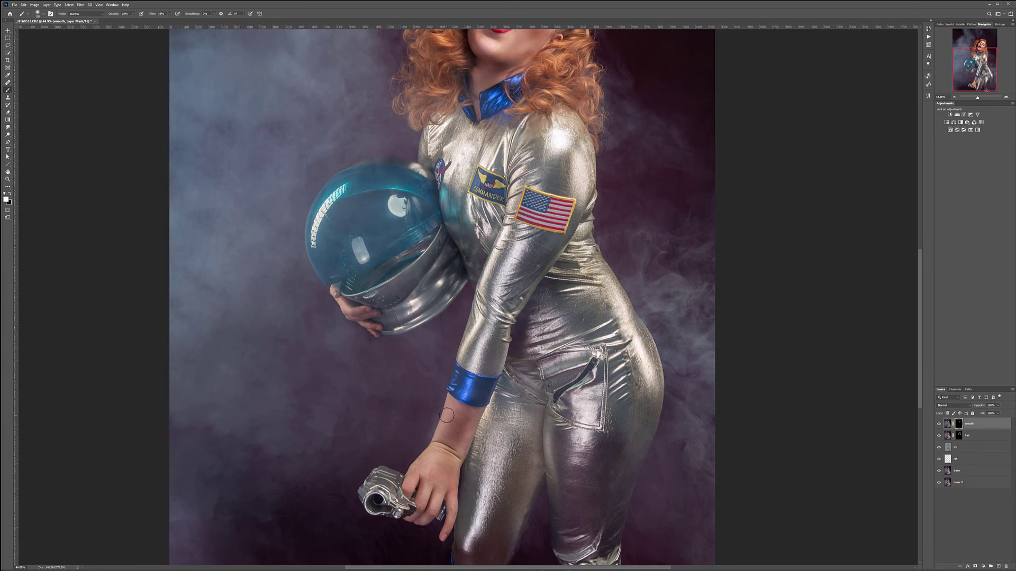
scroll(446, 479, up, 2)
scroll(446, 479, up, 1)
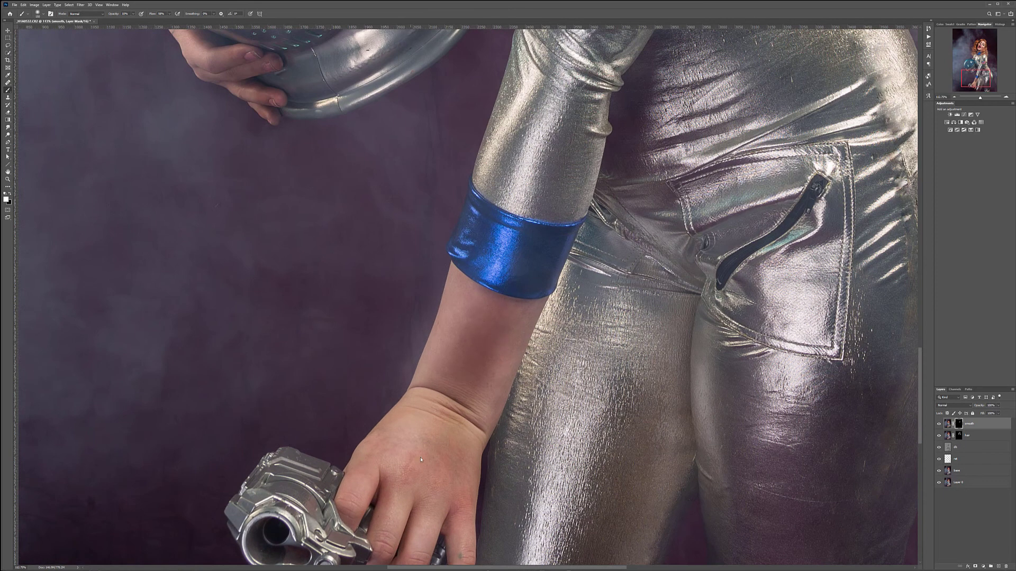
drag(436, 490, 378, 343)
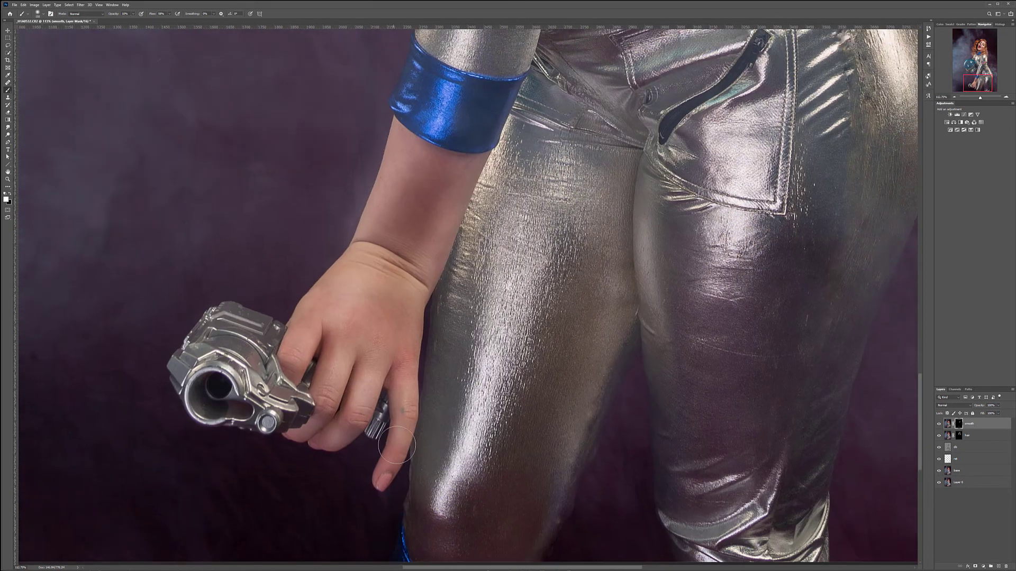
Step: Soften the striped reflection and highlights on the blue helmet visor with the mask brush at 20% opacity
drag(360, 247, 463, 417)
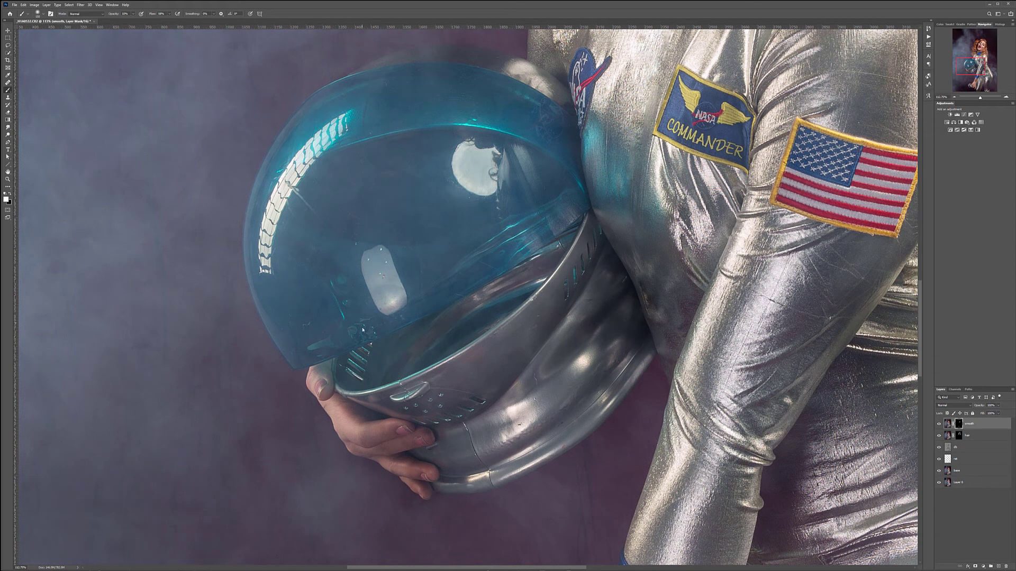
key(2)
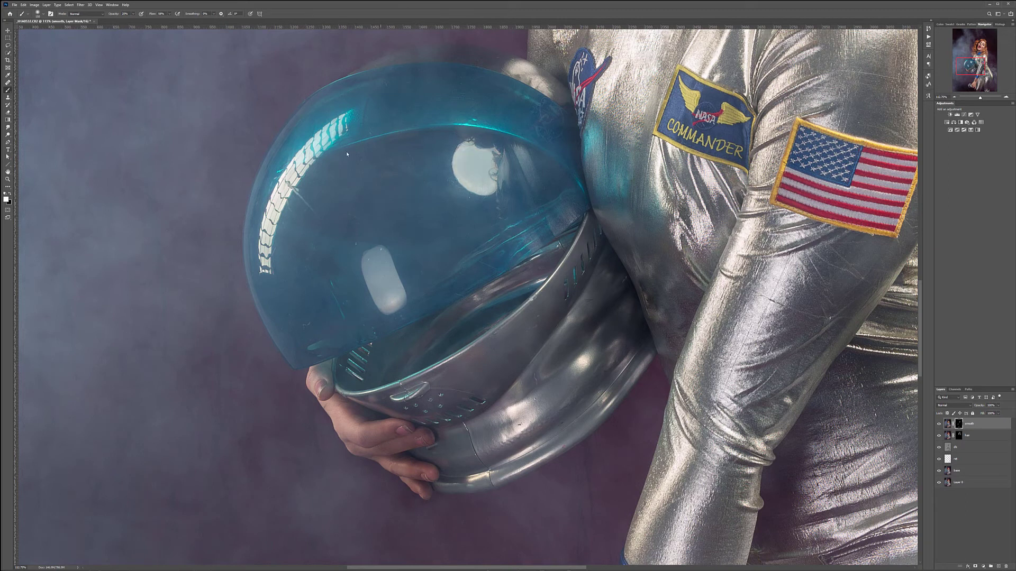
mouse_move(333, 138)
mouse_down()
mouse_move(299, 155)
mouse_move(300, 177)
mouse_move(264, 245)
mouse_move(269, 268)
mouse_up()
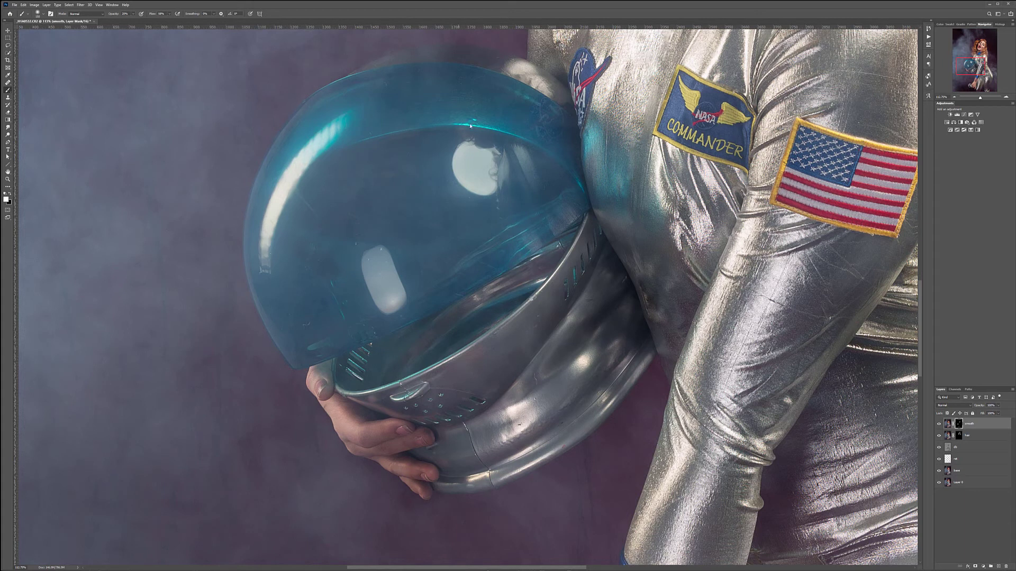
Step: Compare the helmet with and without the softening by toggling the smooth layer's visibility
click(939, 423)
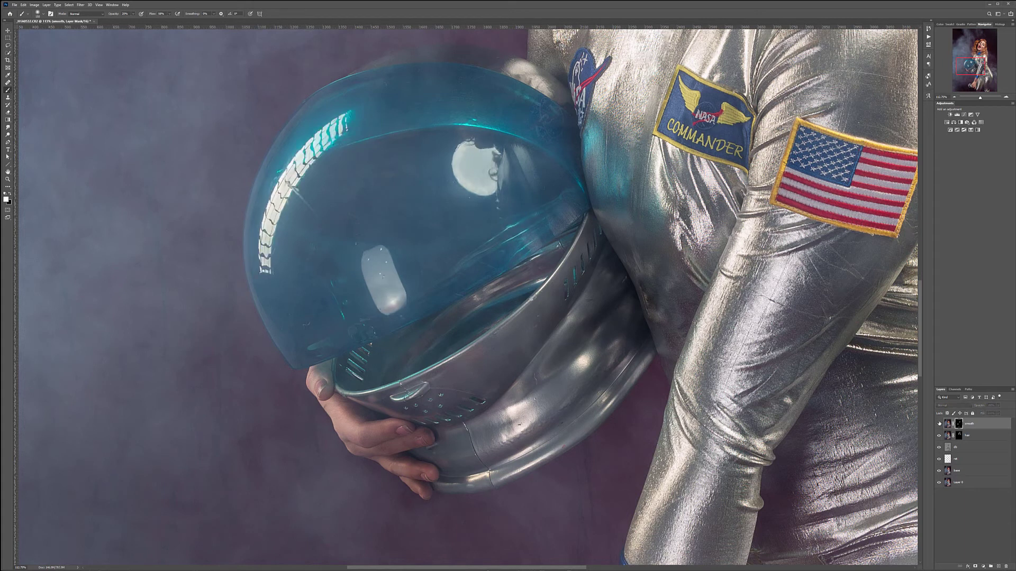
click(939, 423)
click(939, 424)
click(939, 423)
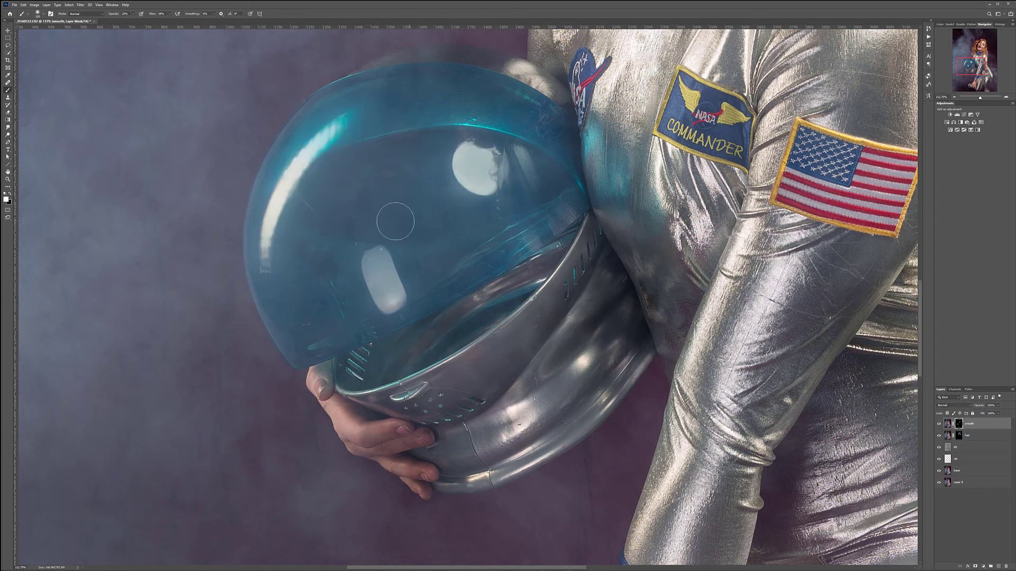
Step: Soften the fingers under the helmet at 10% brush opacity and the rest of the visor and metal base at 20%
key(1)
drag(347, 426, 359, 439)
key(2)
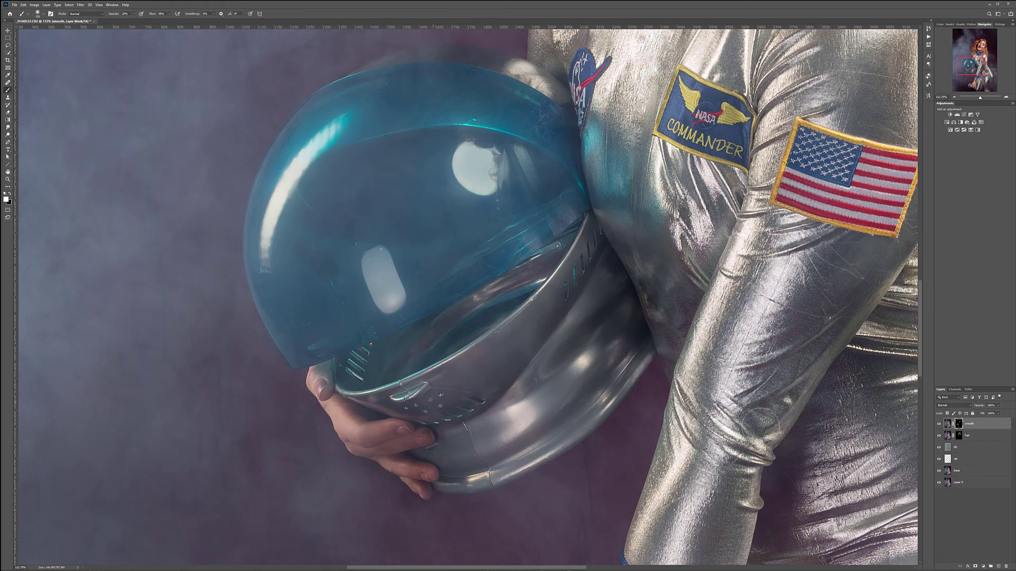
Step: Inspect the smooth layer's mask on its own to check the painted areas around the helmet
alt+click(958, 424)
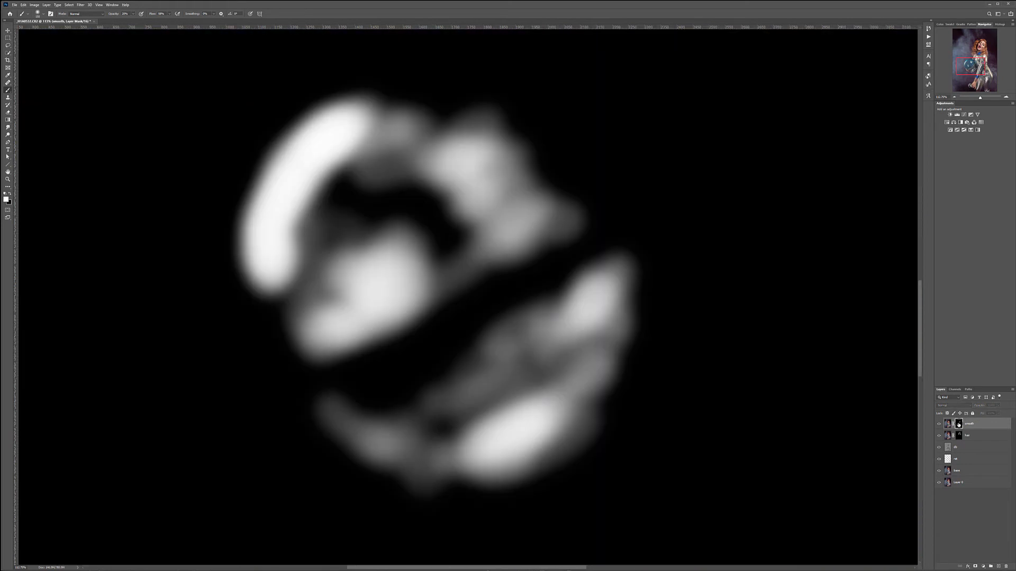
alt+click(958, 424)
alt+click(959, 424)
alt+click(959, 423)
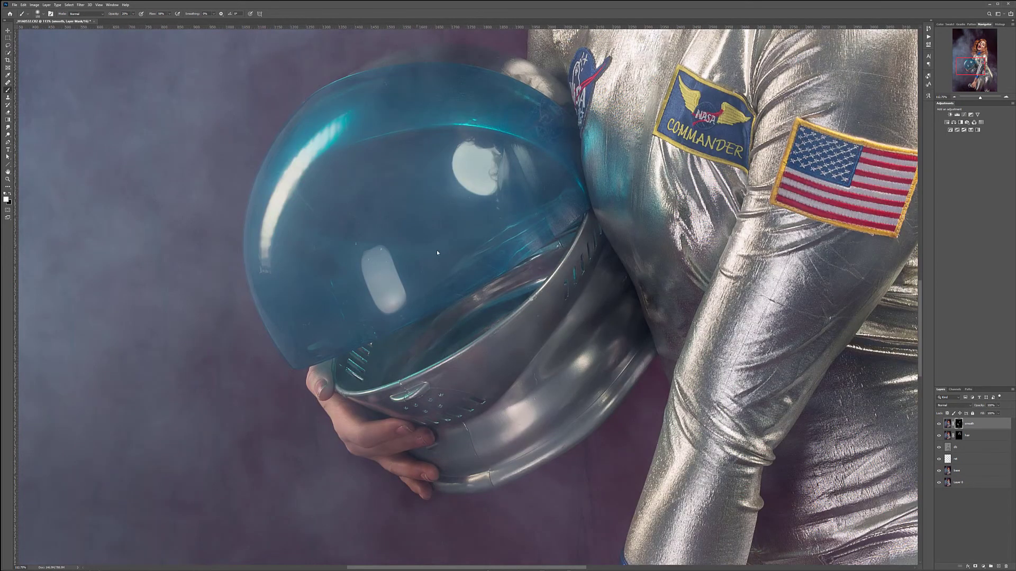
Step: Paint the softening over the silver suit's sleeve, torso, hips and legs on the smooth layer's mask
drag(812, 400, 515, 300)
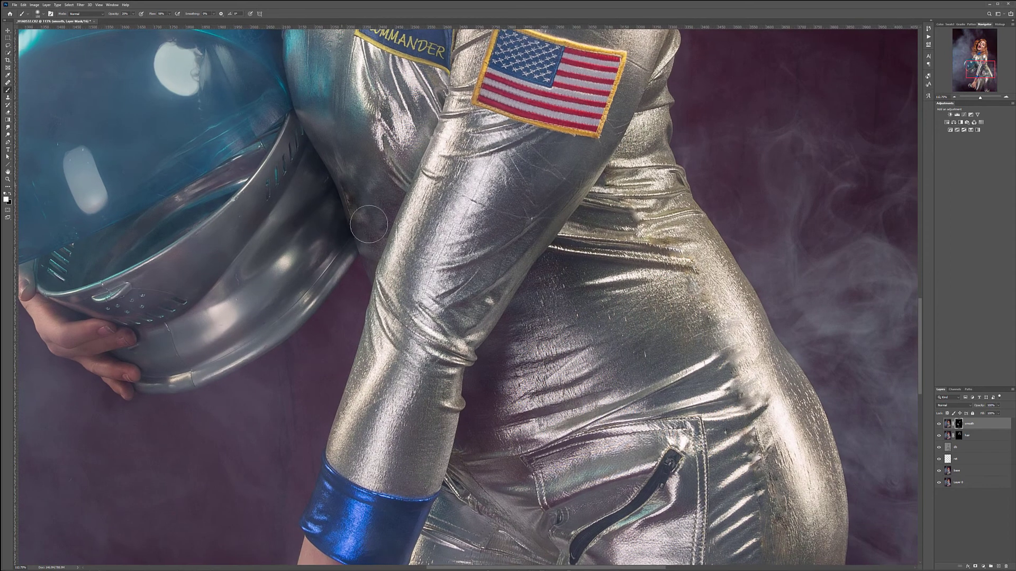
scroll(598, 295, down, 9)
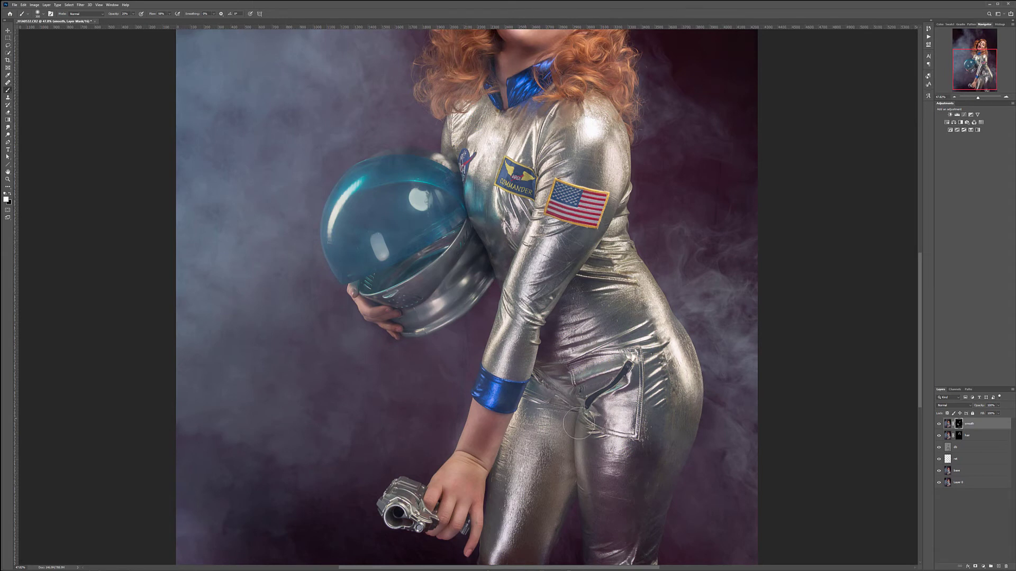
drag(493, 551, 447, 347)
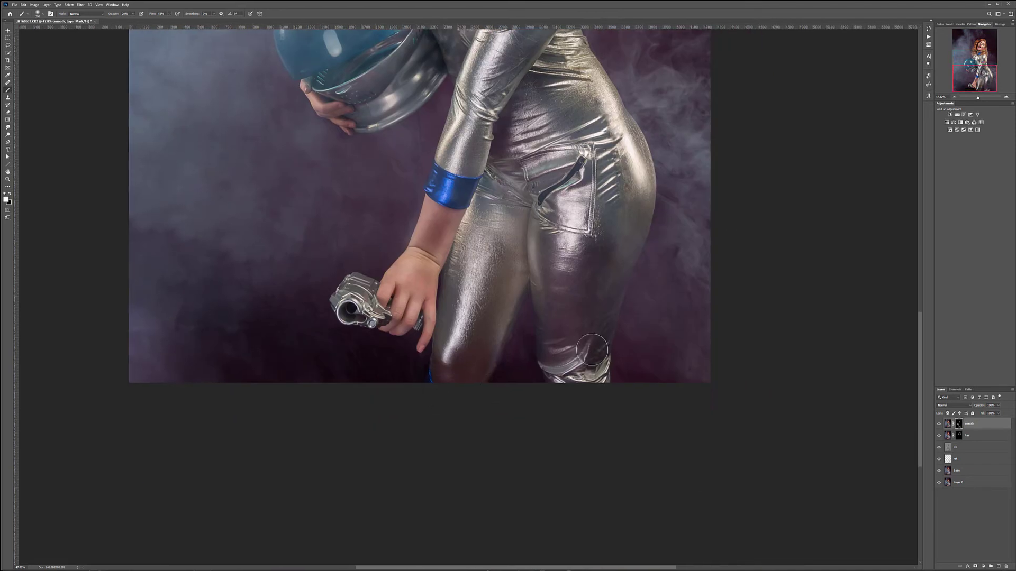
drag(596, 298, 614, 534)
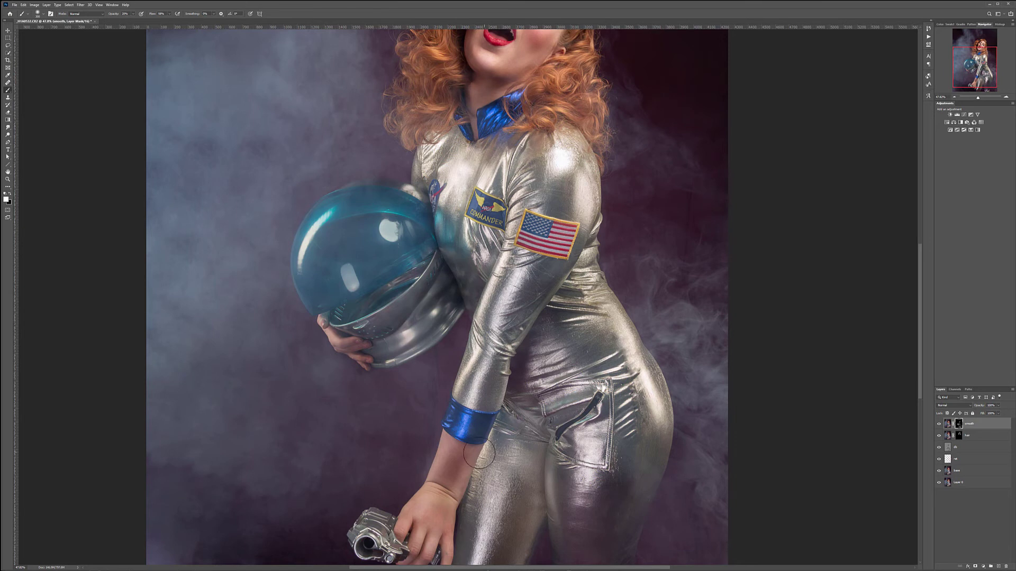
scroll(508, 303, down, 2)
scroll(507, 303, down, 2)
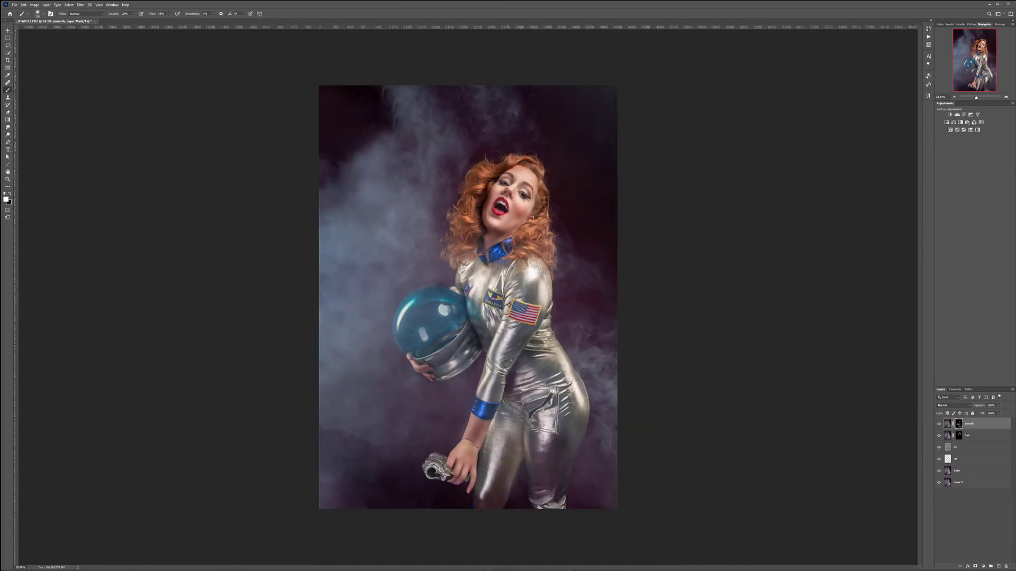
Step: Compare the image with and without the smooth layer, and merge all visible layers into a new top layer
click(939, 423)
click(939, 424)
key(ctrl+shift+alt+e)
key(Return)
Step: Convert the merged layer to black and white, brightening the reds and yellows
click(34, 5)
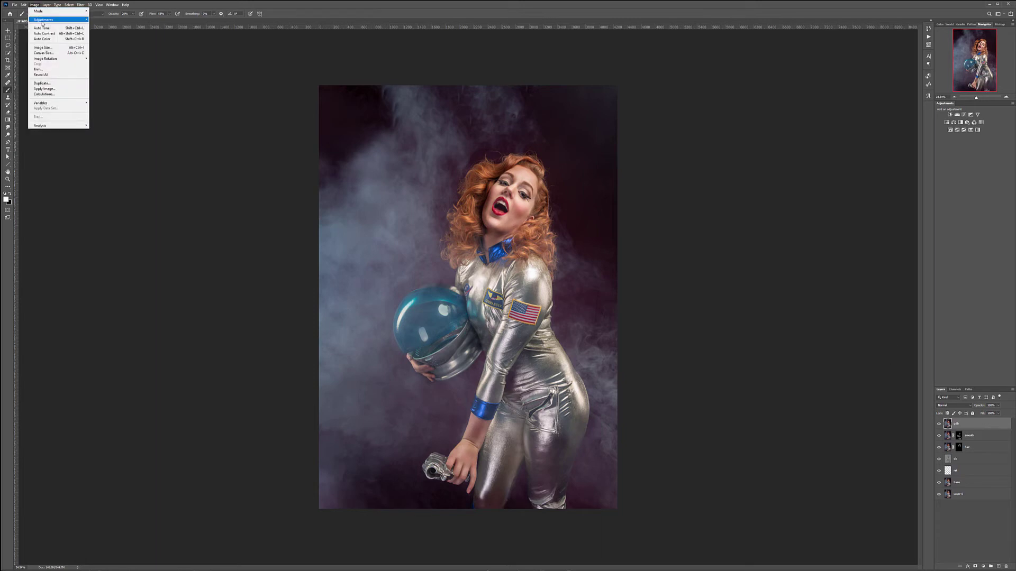
mouse_move(58, 20)
click(129, 61)
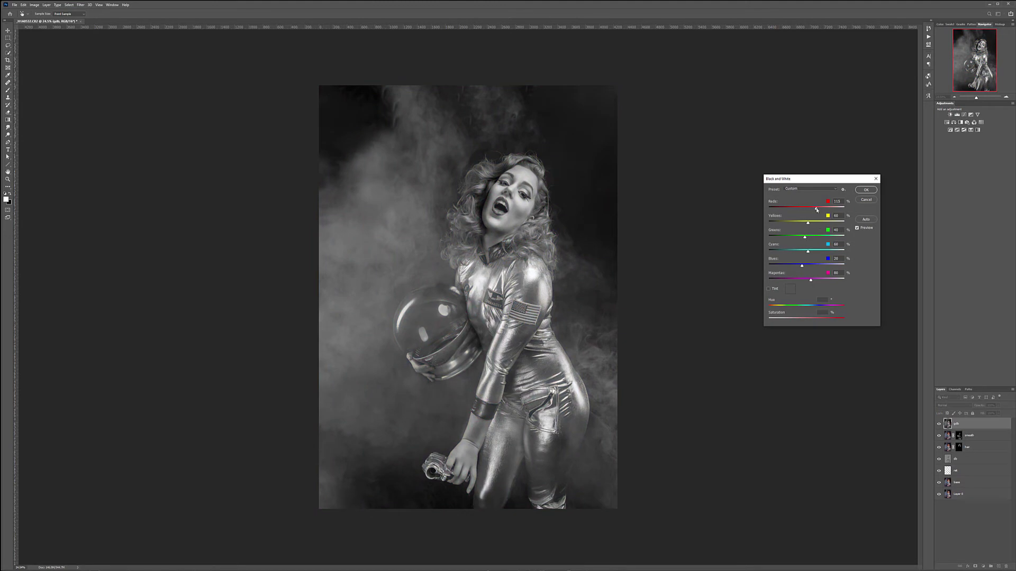
drag(813, 223, 815, 225)
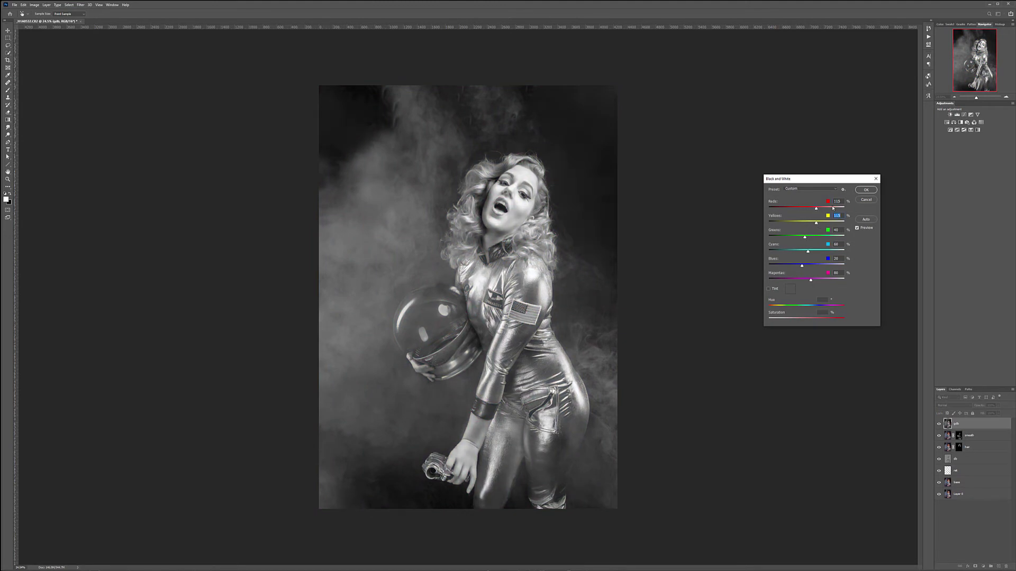
click(866, 189)
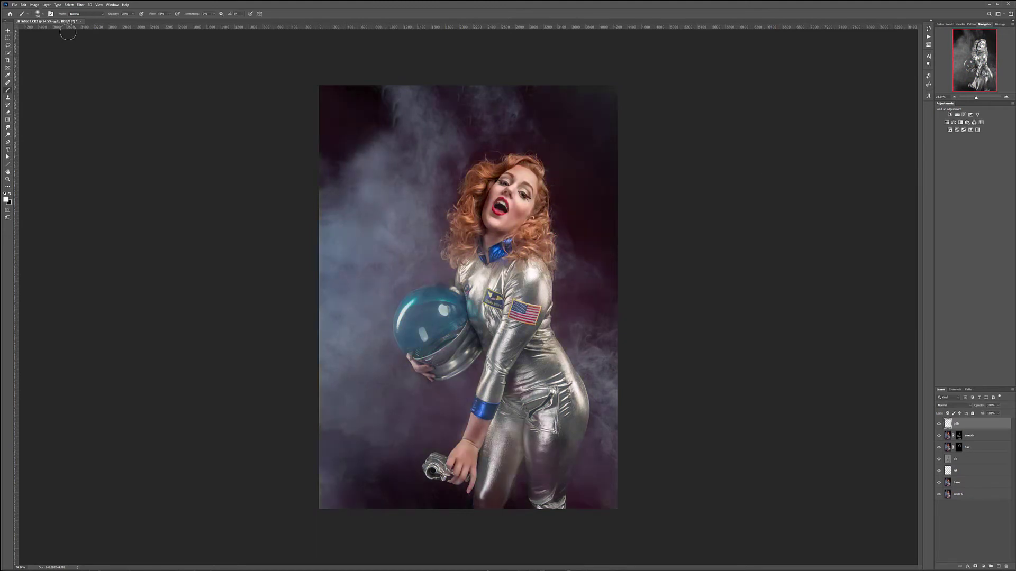
Step: Apply Shadows/Highlights to the merged layer with both amounts at 100%, shadow tone 37% and highlight tone 45%
click(45, 6)
mouse_move(33, 5)
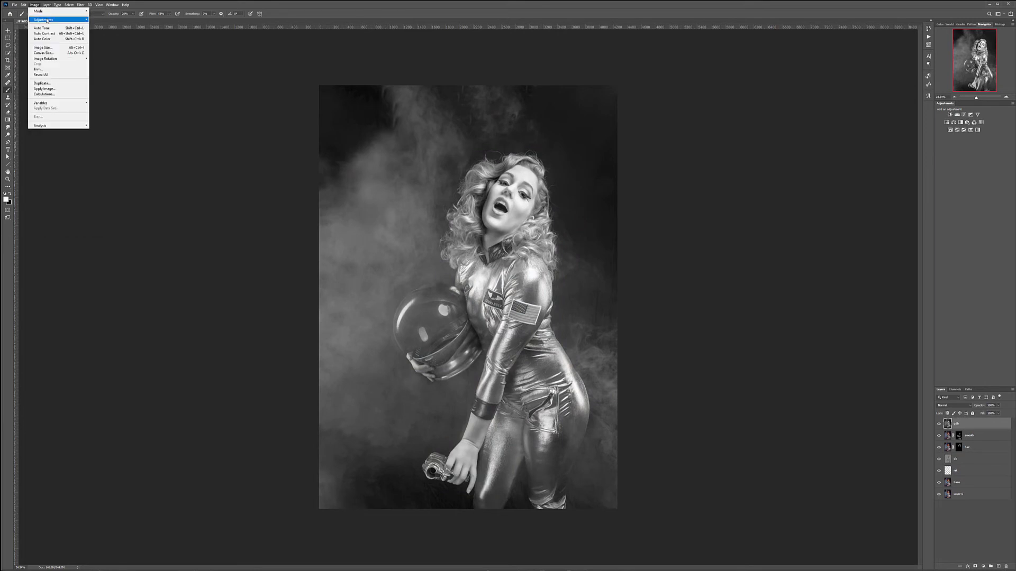
mouse_move(53, 20)
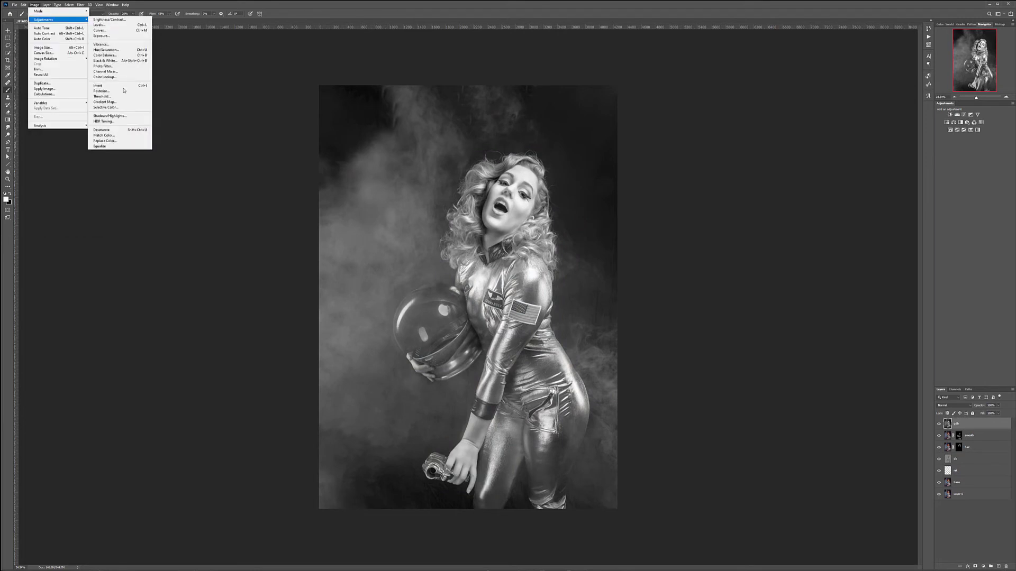
click(123, 115)
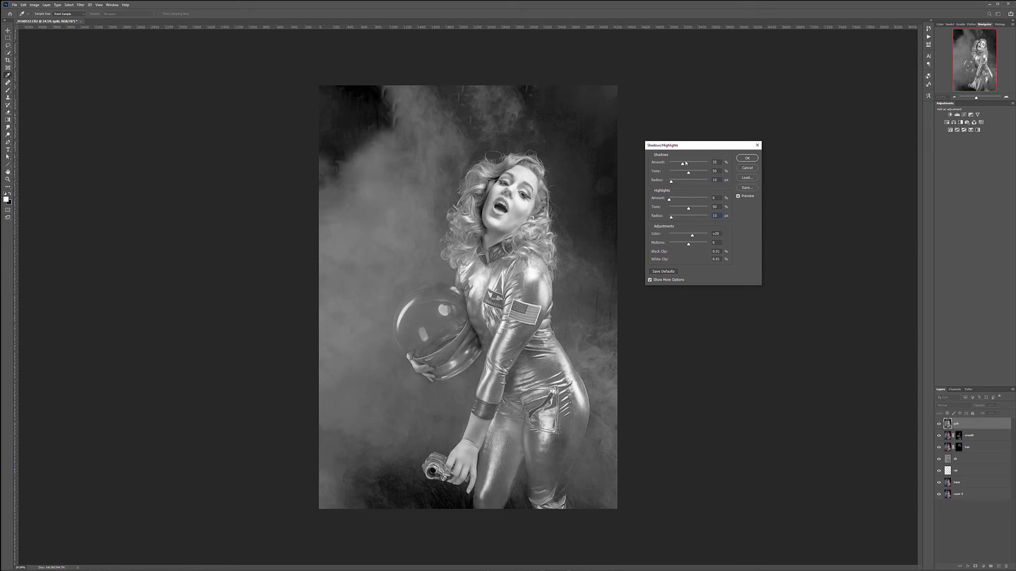
drag(682, 164, 742, 166)
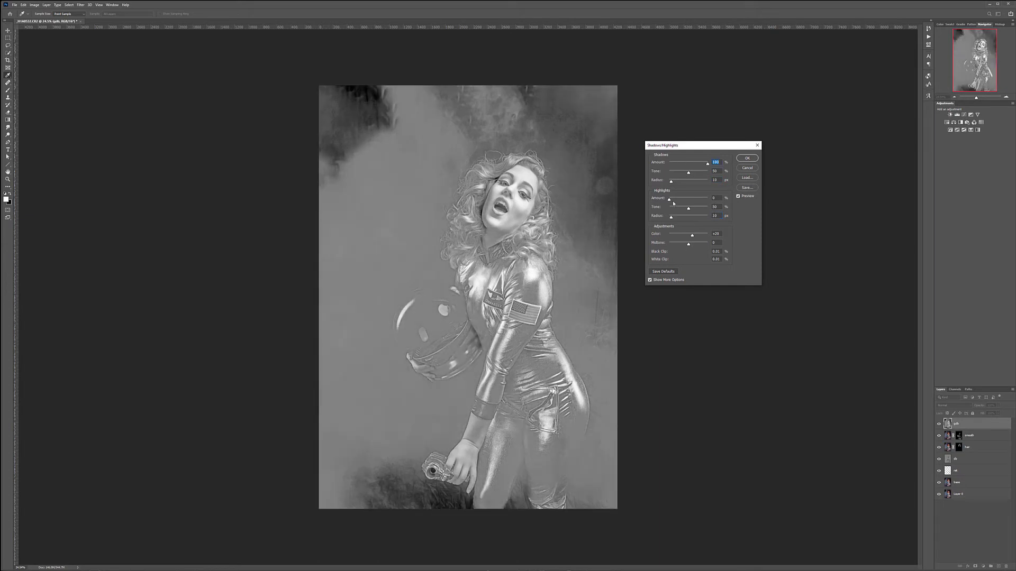
drag(669, 199, 762, 202)
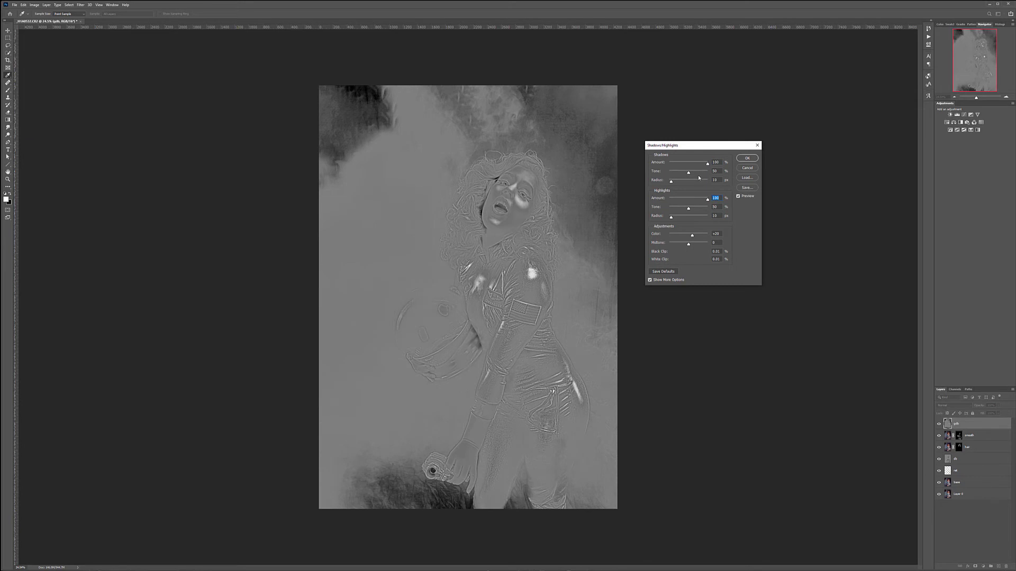
drag(689, 175, 687, 211)
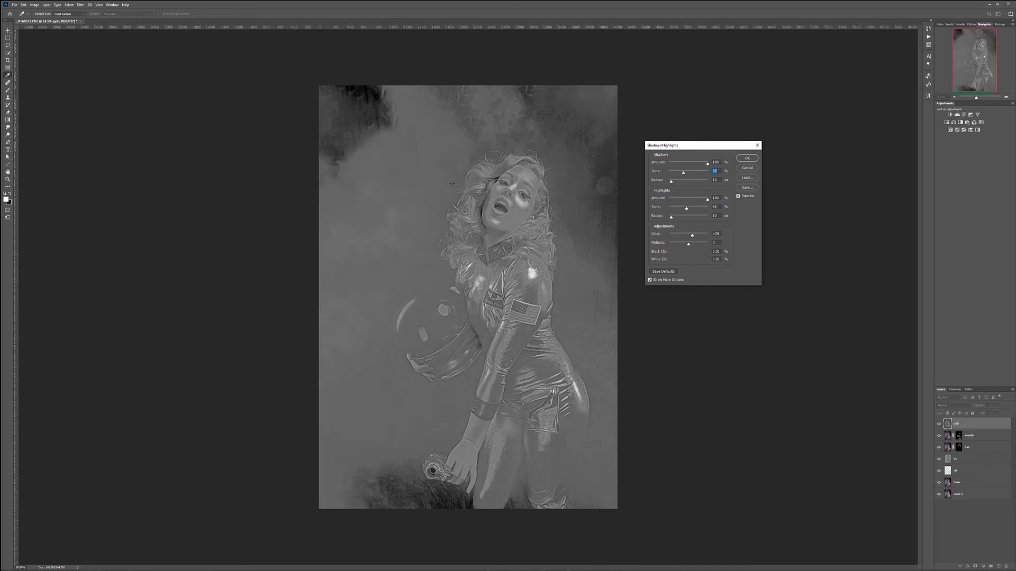
click(747, 158)
key(b)
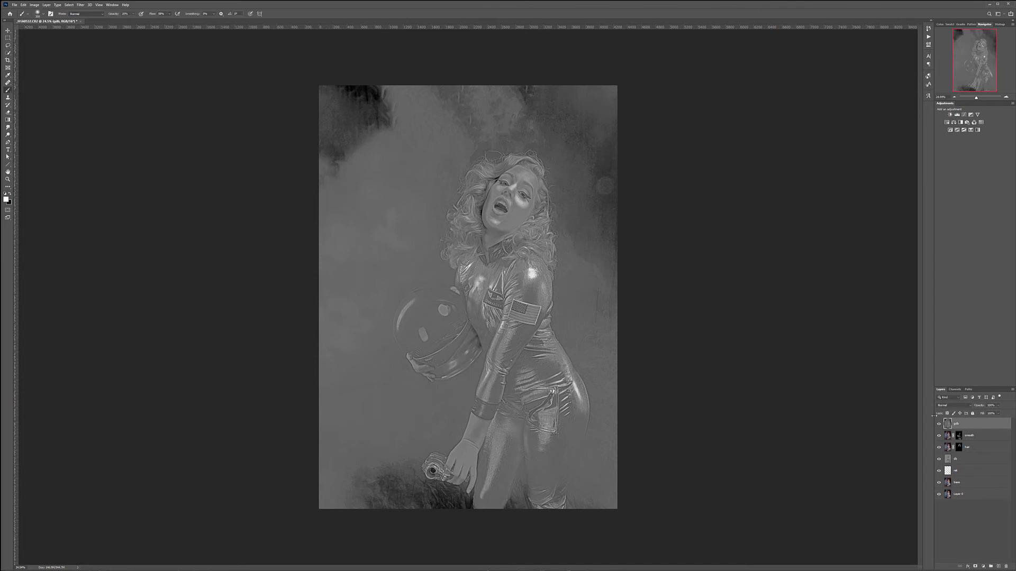
Step: Set the merged gray layer's blend mode to Soft Light and compare the image with and without it
click(956, 406)
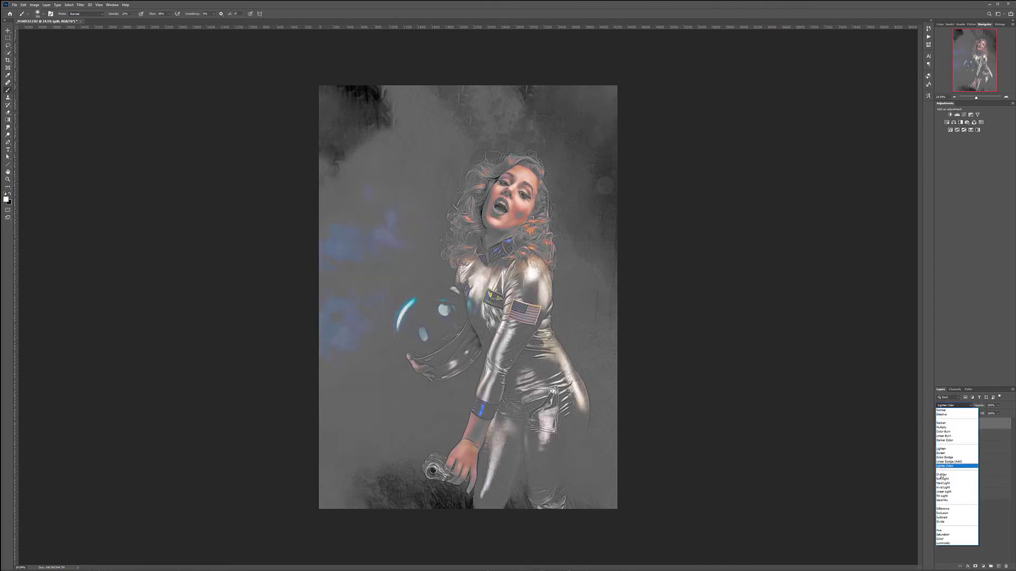
click(942, 479)
click(940, 423)
click(940, 423)
click(939, 424)
click(940, 423)
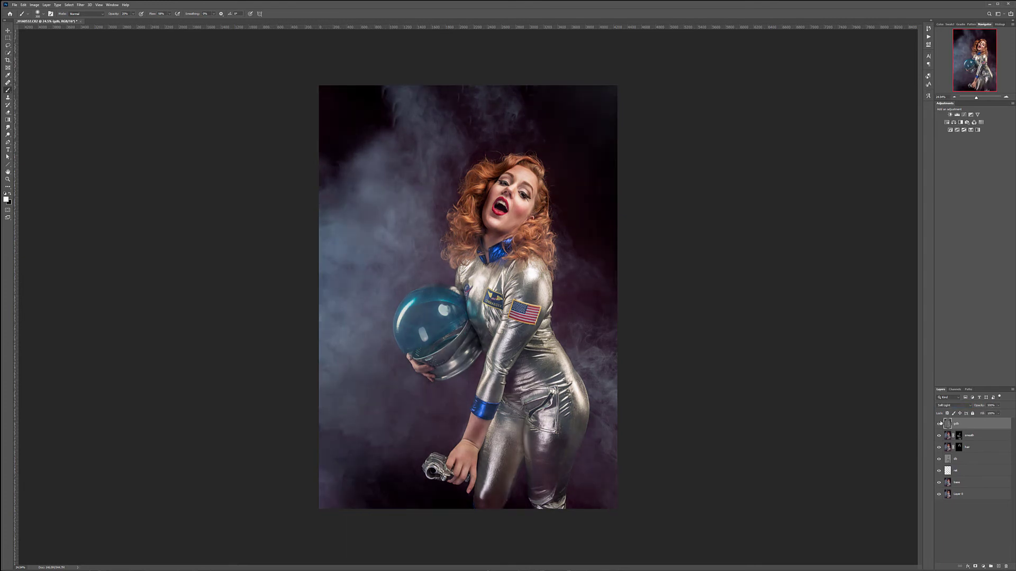
click(940, 424)
click(940, 423)
Step: Lower the Soft Light layer's opacity to about 25%
click(999, 406)
drag(989, 414, 979, 414)
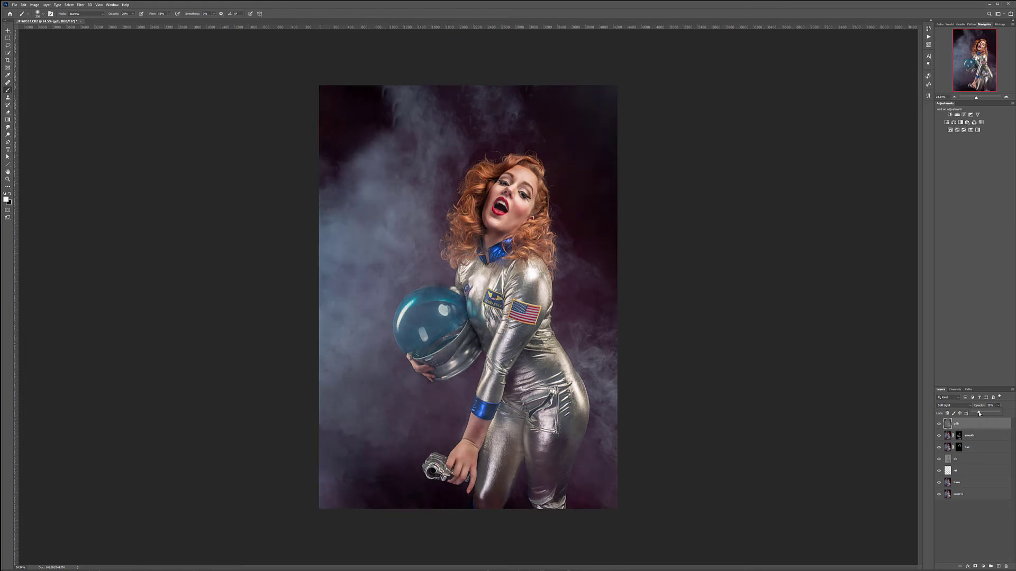
click(982, 424)
Step: Add a Hue/Saturation adjustment layer with Colorize on, a green hue of about 117, and raised saturation and lightness
click(7, 30)
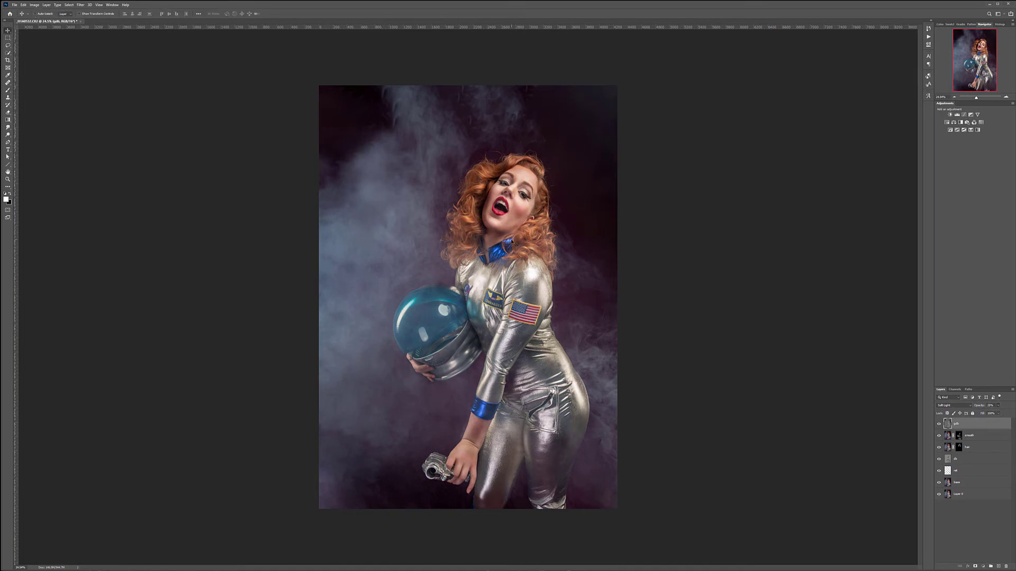
scroll(512, 241, down, 3)
scroll(533, 324, up, 3)
scroll(550, 362, up, 2)
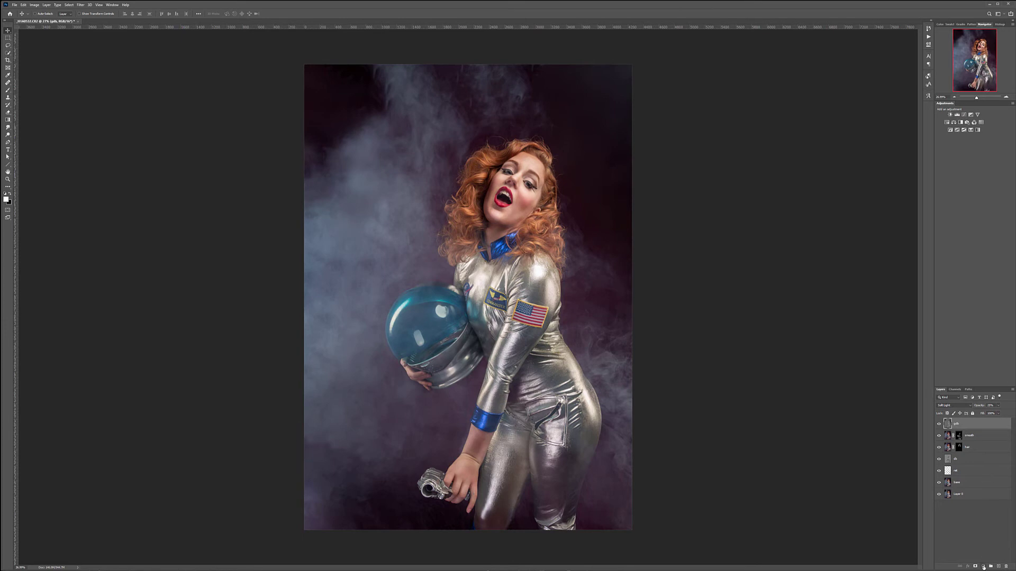
scroll(526, 169, up, 8)
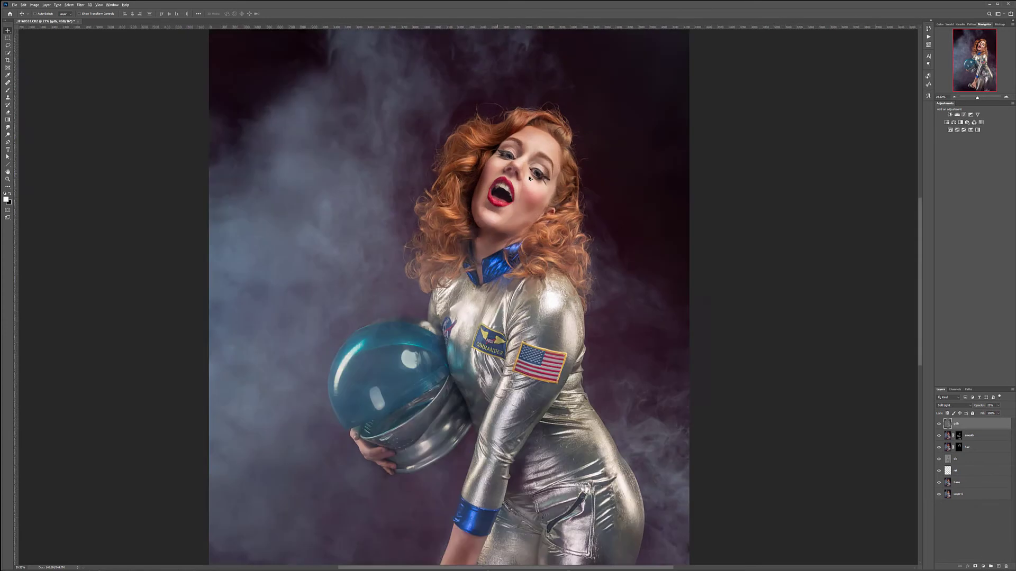
scroll(504, 175, up, 4)
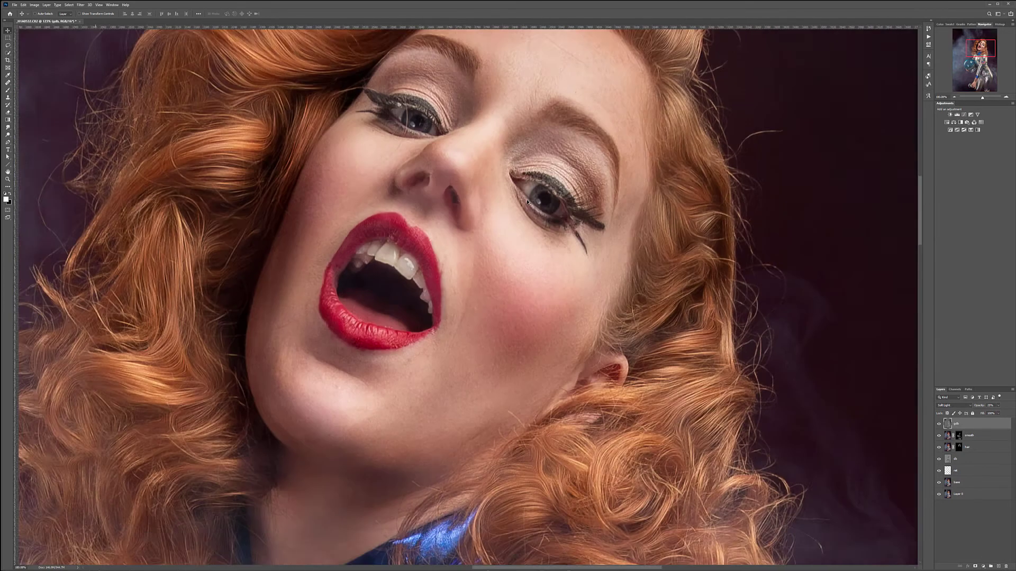
click(983, 567)
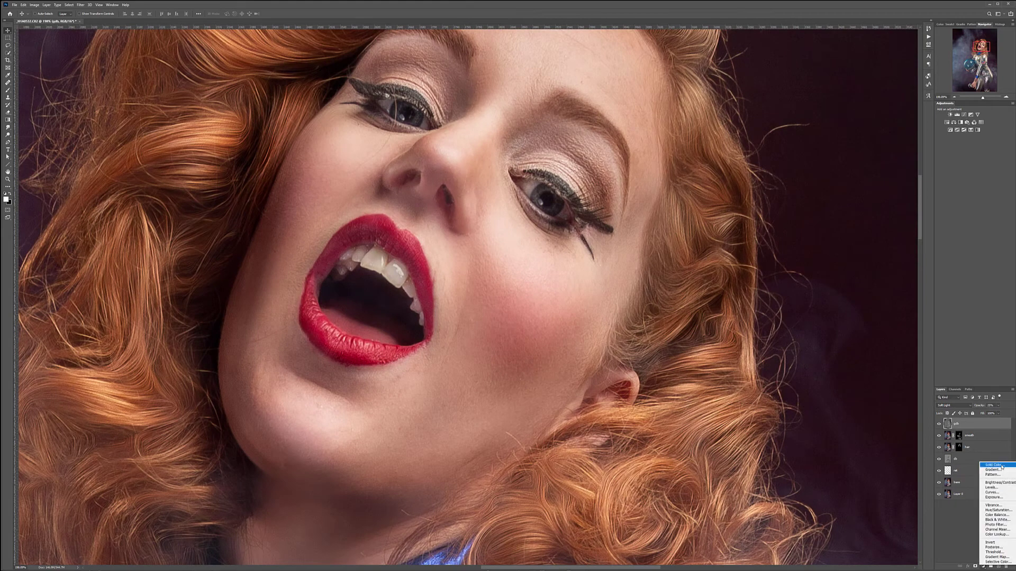
click(998, 511)
click(787, 94)
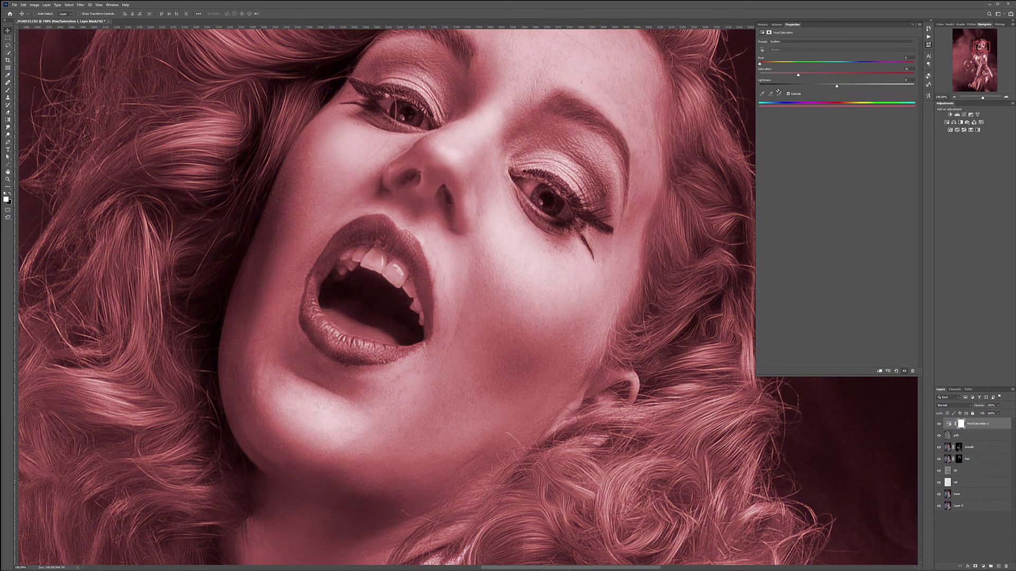
drag(761, 64, 846, 86)
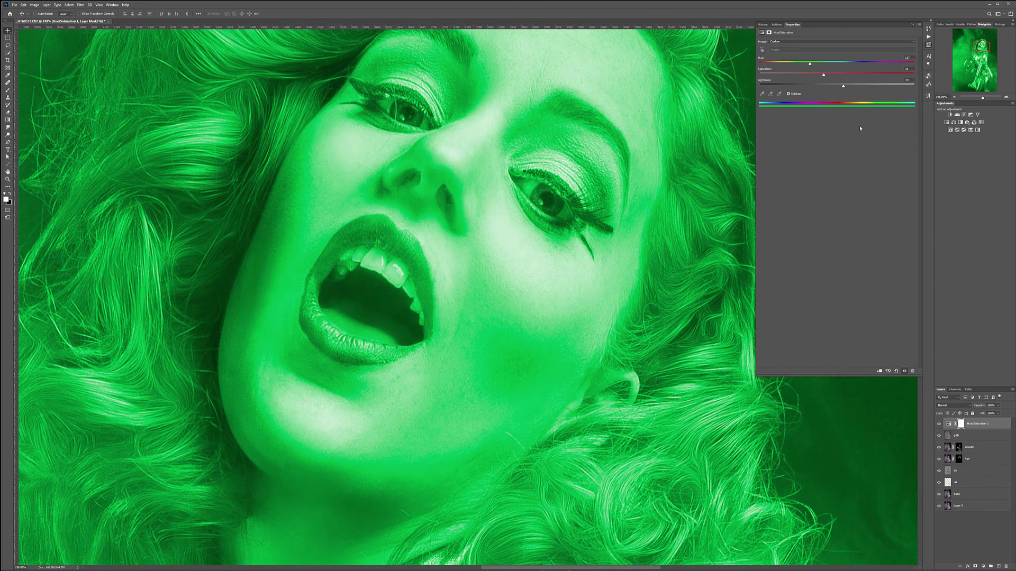
Step: Set the Hue/Saturation layer's blend mode to Overlay and invert its mask to hide the green tint
click(970, 406)
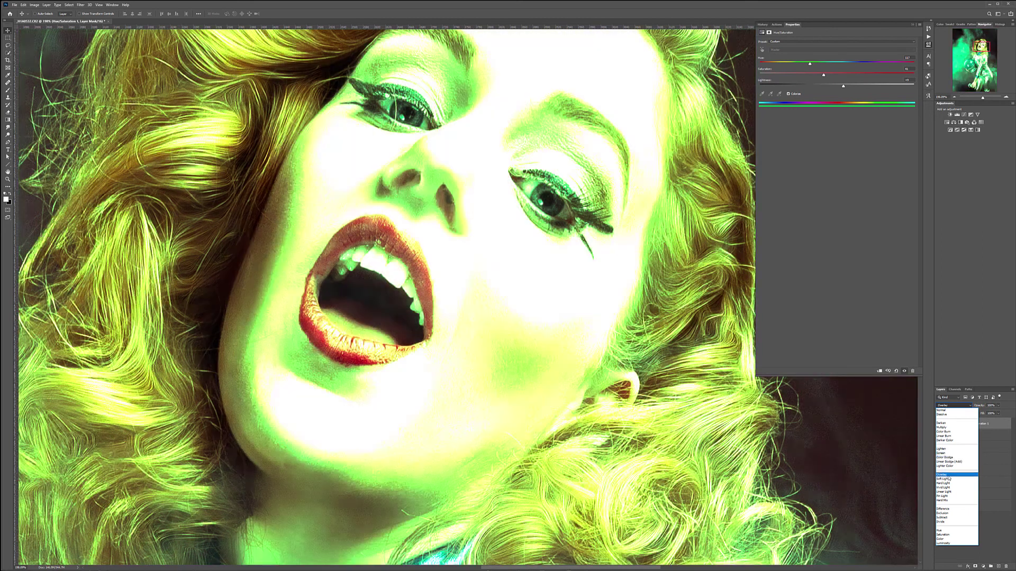
click(947, 474)
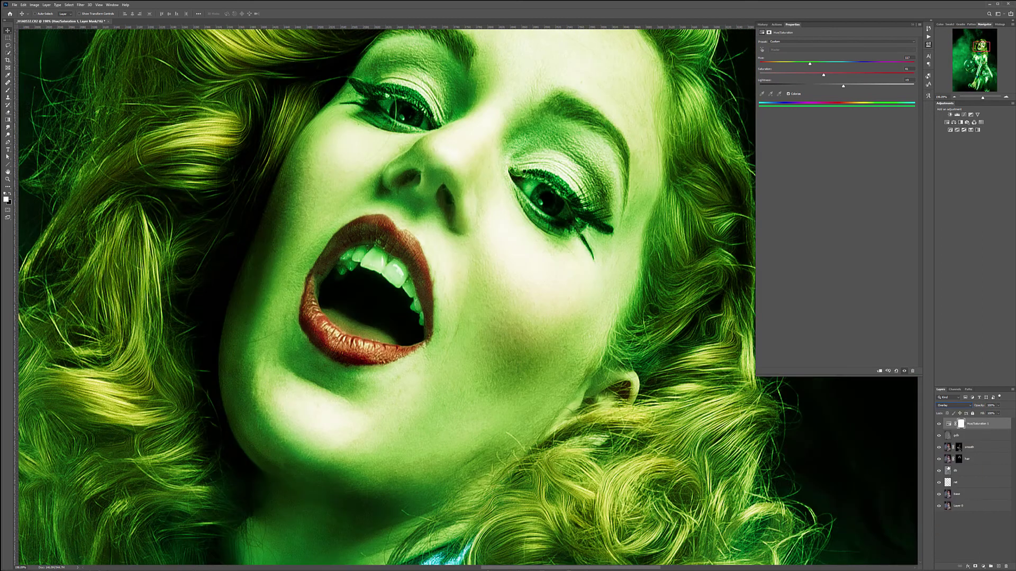
click(961, 424)
key(ctrl+i)
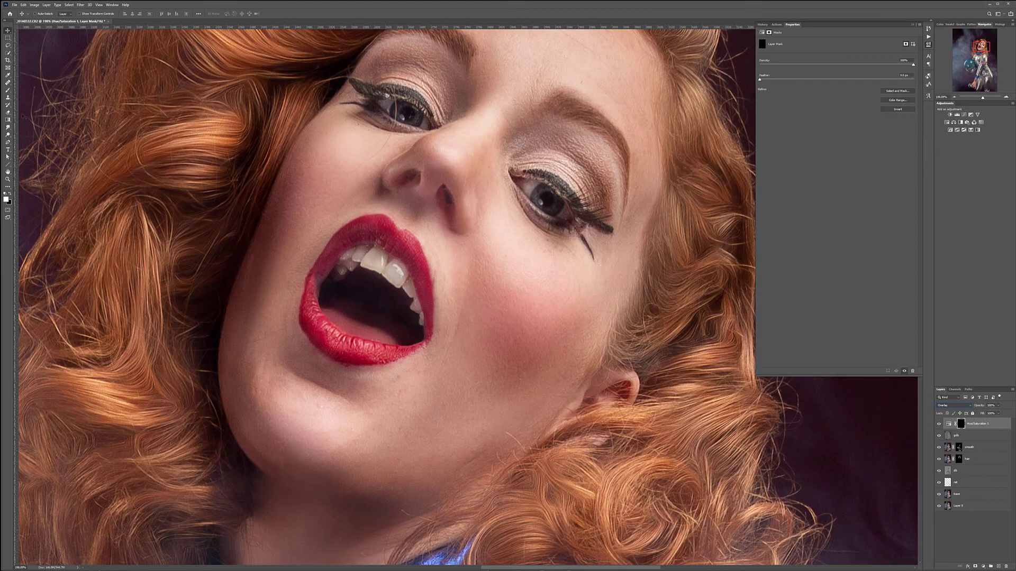
Step: Paint the green tint into the iris of the model's left eye on the mask with a small brush at 10% opacity
key(b)
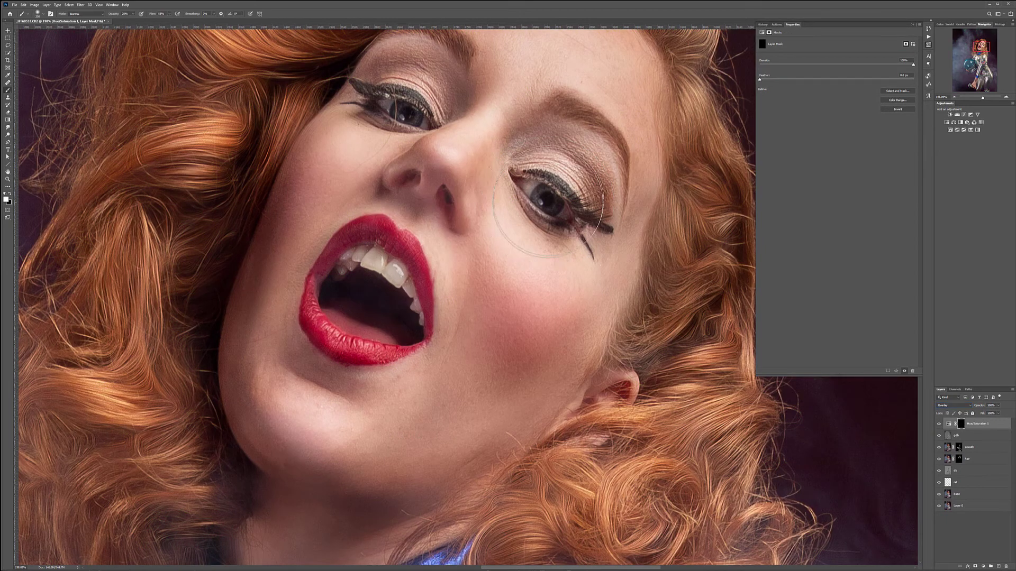
key(bracketleft)
key(bracketleft)
key(bracketleft)
key(bracketleft)
key(bracketleft)
key(bracketleft)
key(1)
scroll(562, 183, up, 5)
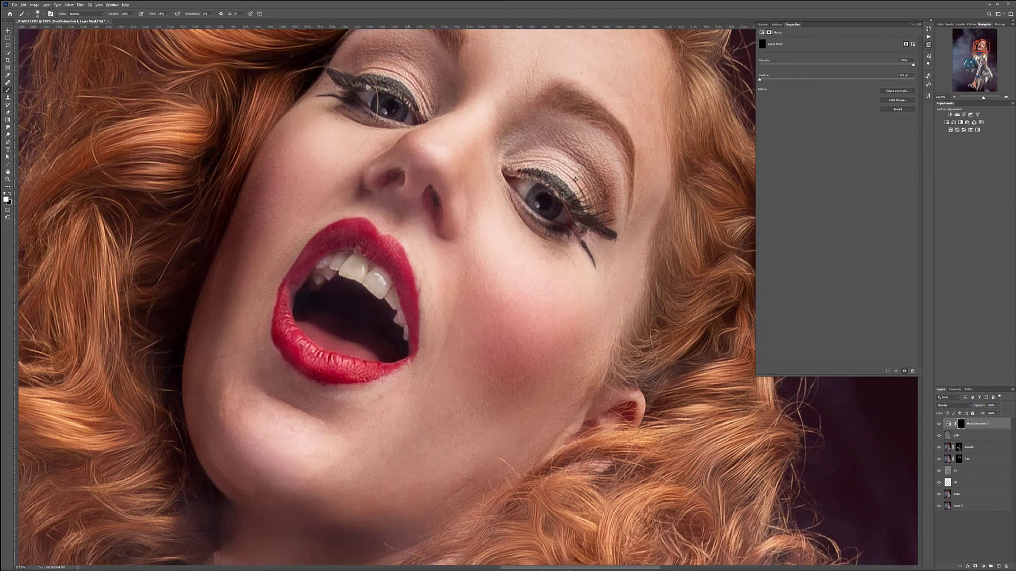
scroll(519, 216, down, 2)
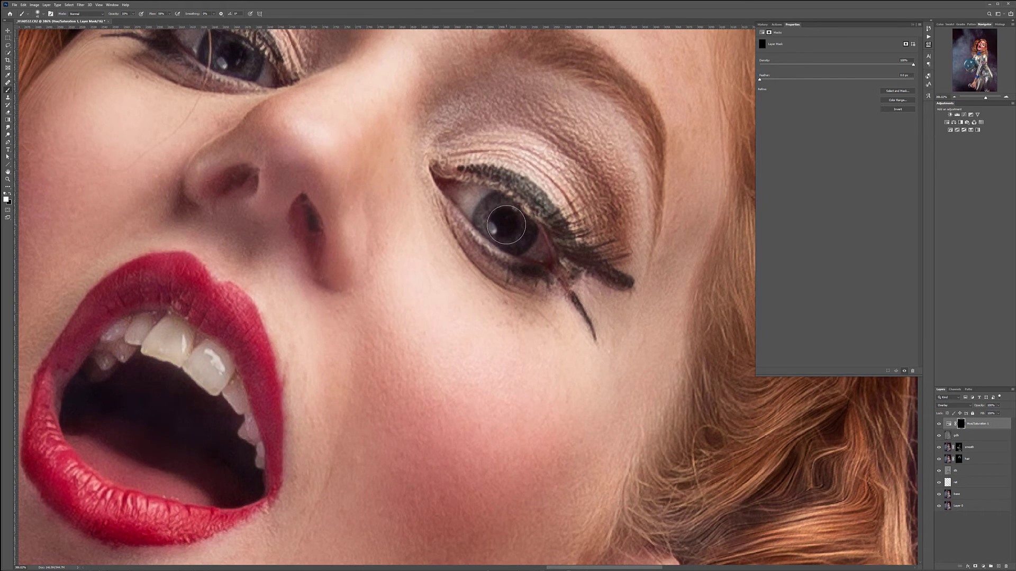
mouse_move(491, 202)
mouse_down()
mouse_move(503, 226)
mouse_move(498, 204)
mouse_move(486, 203)
mouse_move(491, 216)
mouse_move(525, 239)
mouse_move(509, 245)
mouse_move(492, 224)
mouse_move(510, 239)
mouse_move(502, 203)
mouse_move(484, 215)
mouse_move(496, 232)
mouse_move(521, 225)
mouse_up()
key(bracketleft)
key(bracketleft)
key(bracketleft)
key(bracketleft)
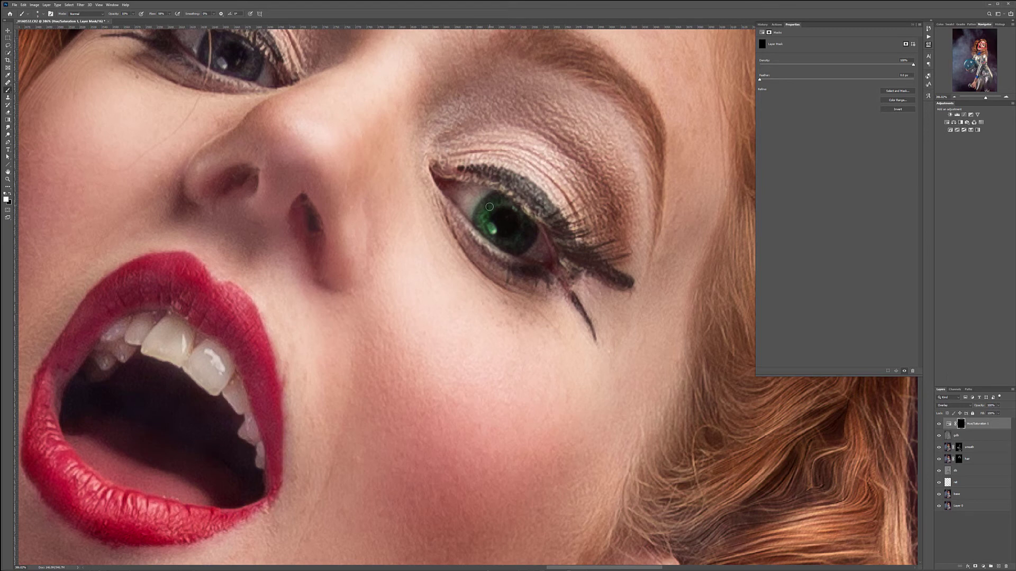
key(x)
Step: Paint the green tint into the iris of the model's right eye on the Hue/Saturation layer's mask
drag(513, 215, 622, 341)
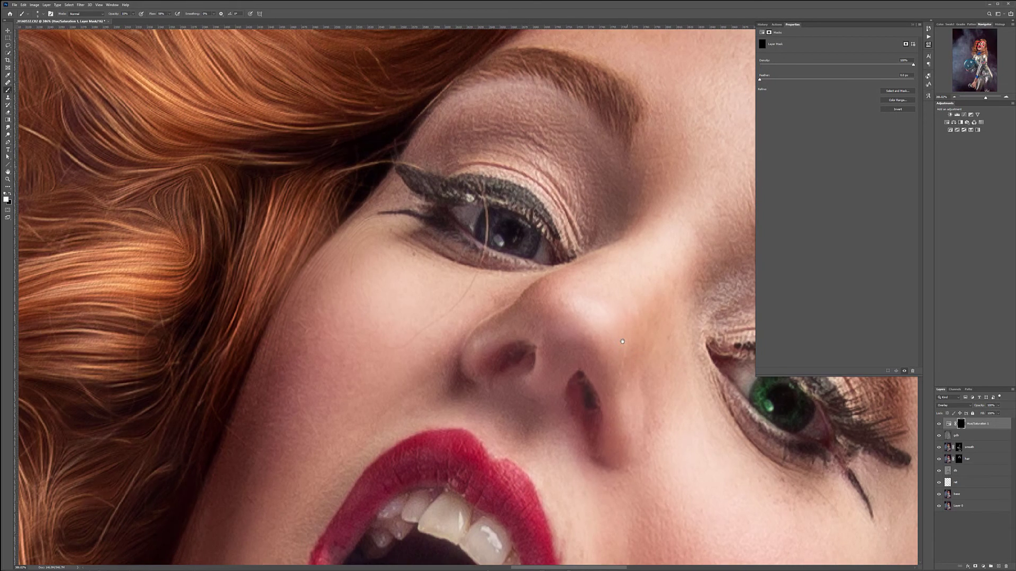
mouse_move(489, 215)
mouse_down()
mouse_move(531, 225)
mouse_move(522, 233)
mouse_move(535, 239)
mouse_move(498, 258)
mouse_move(527, 260)
mouse_move(463, 255)
mouse_move(447, 243)
mouse_move(525, 252)
mouse_move(509, 257)
mouse_move(524, 262)
mouse_move(505, 269)
mouse_move(513, 229)
mouse_move(522, 232)
mouse_move(475, 187)
mouse_move(447, 238)
mouse_move(453, 222)
mouse_move(446, 216)
mouse_move(436, 229)
mouse_move(430, 220)
mouse_move(456, 186)
mouse_move(510, 204)
mouse_move(543, 246)
mouse_move(519, 257)
mouse_up()
scroll(524, 235, up, 5)
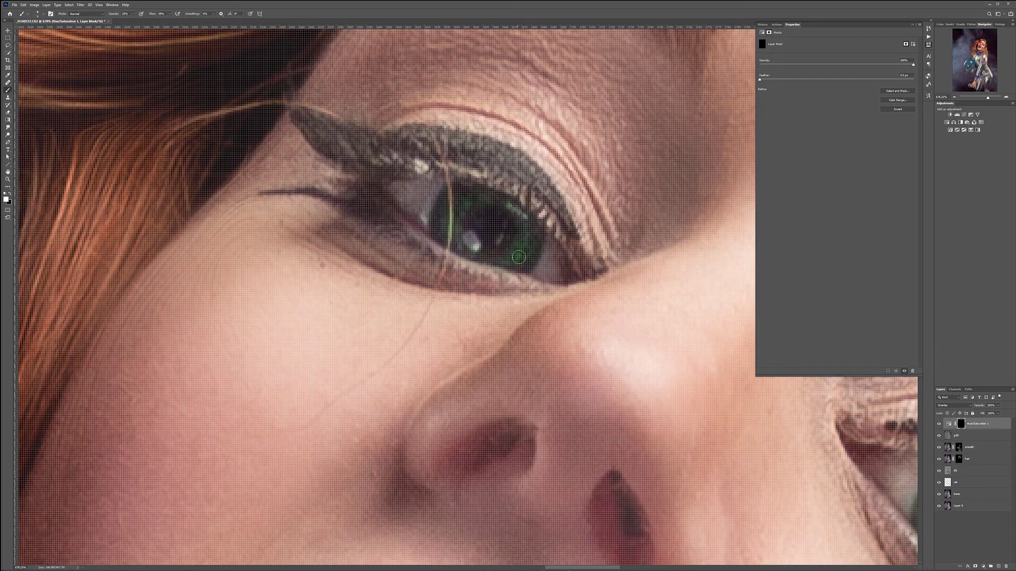
scroll(519, 257, down, 10)
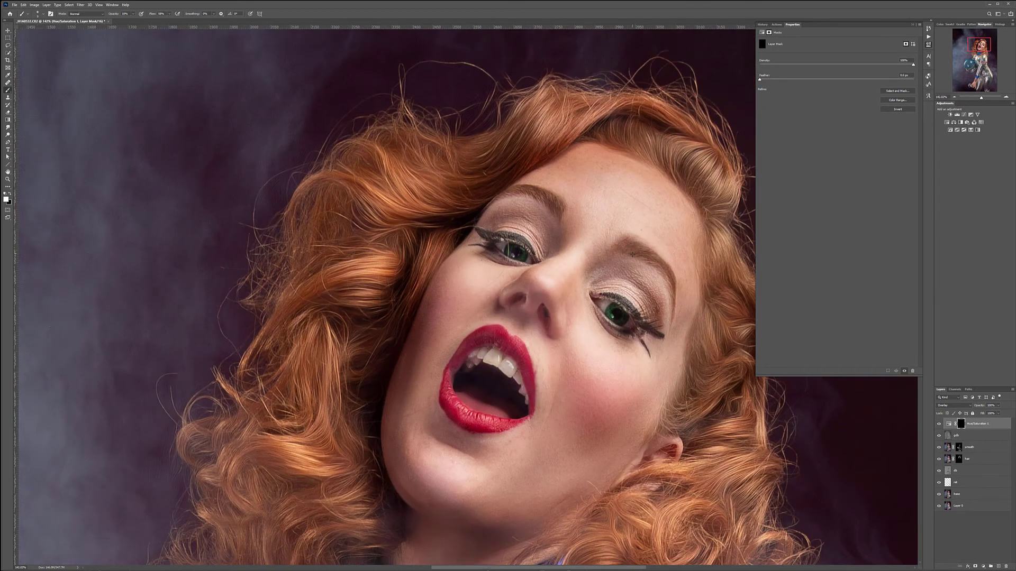
scroll(518, 248, up, 10)
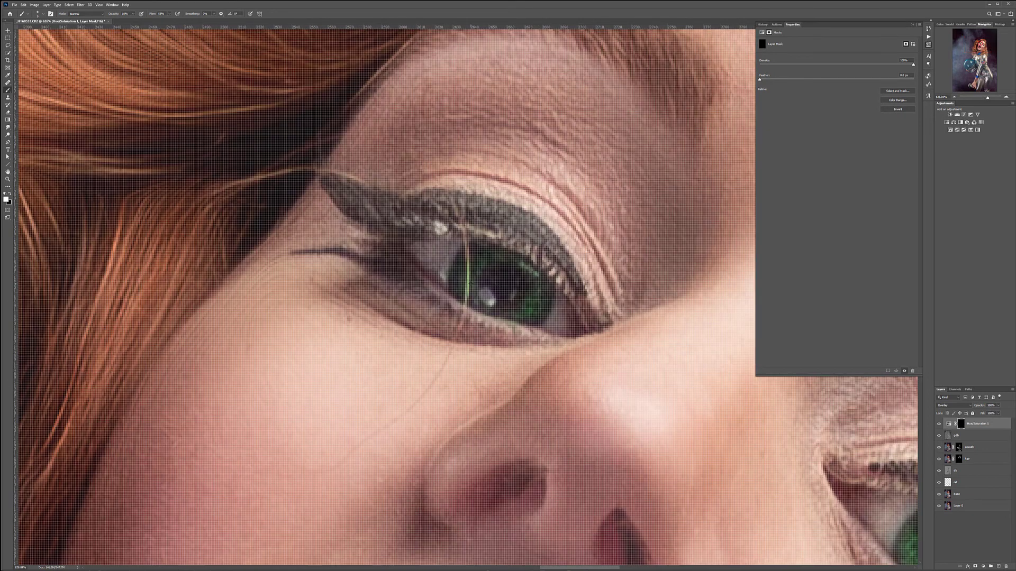
key(x)
scroll(564, 313, down, 15)
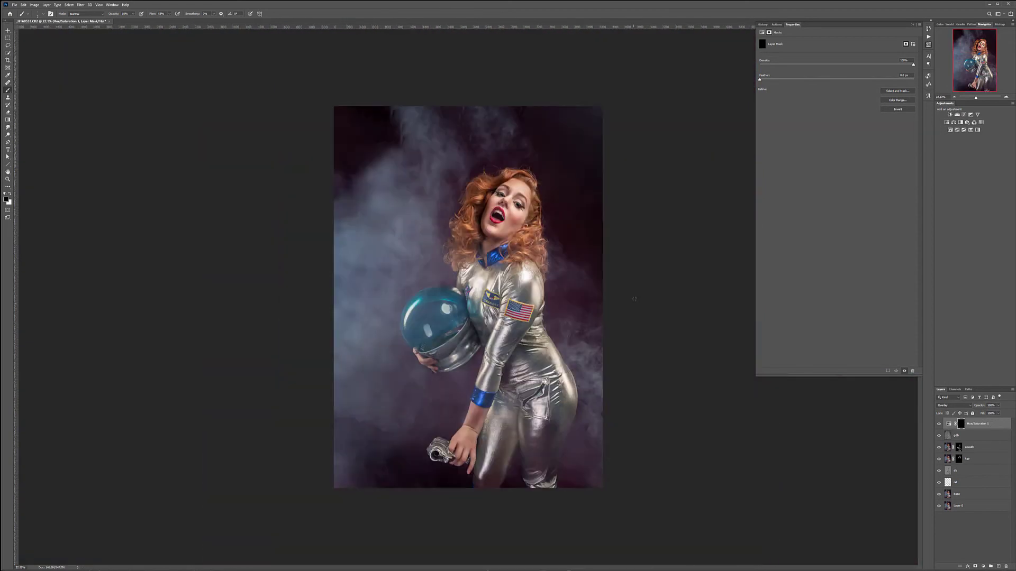
Step: Keep the green Hue/Saturation layer in Overlay mode and slightly lower its opacity
scroll(634, 299, up, 3)
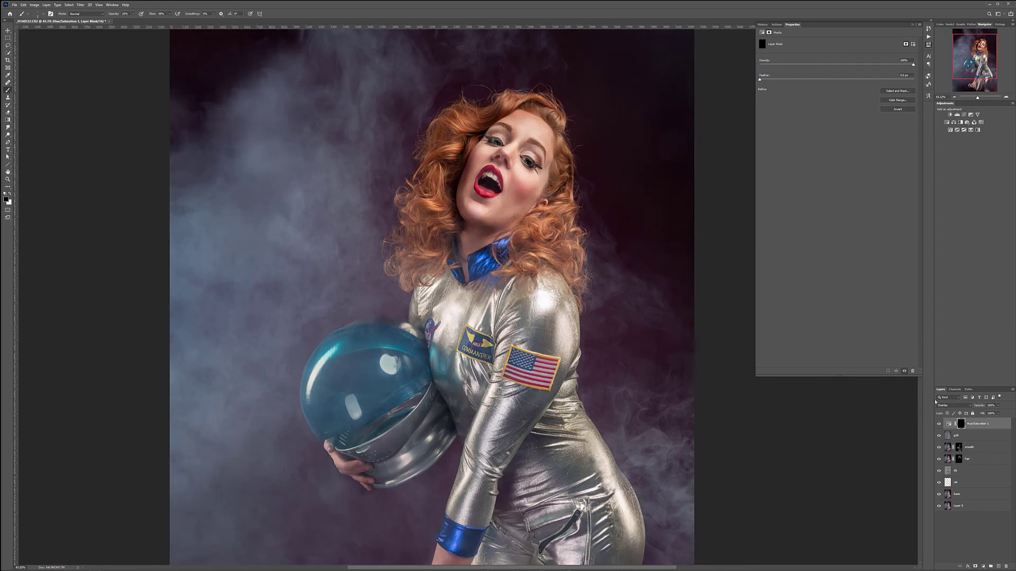
click(968, 407)
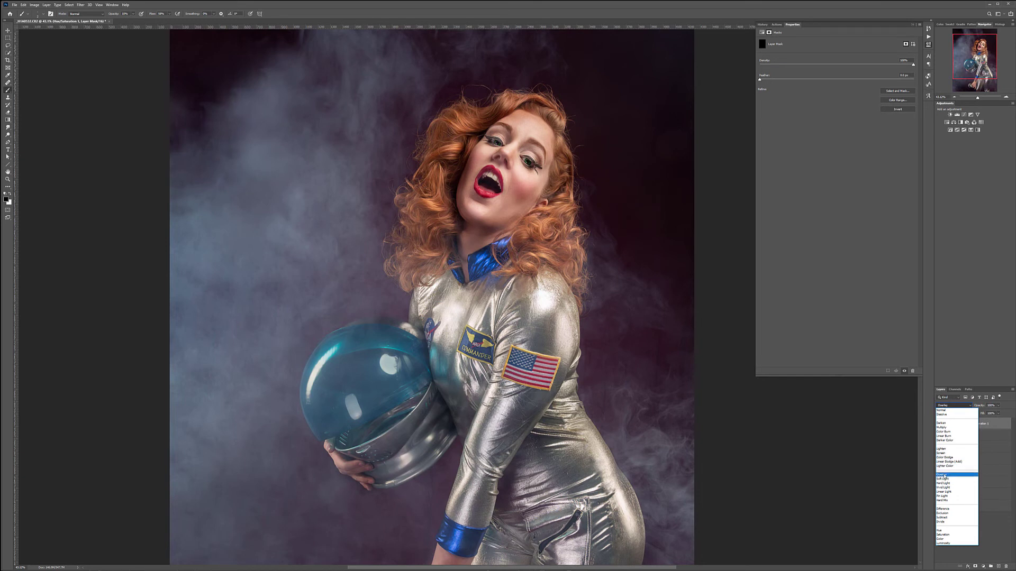
click(944, 475)
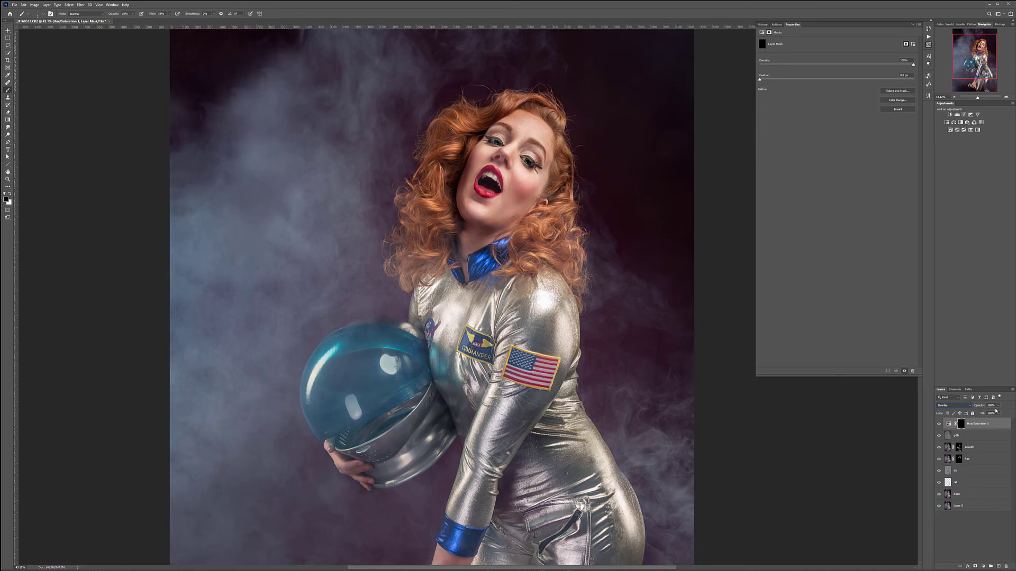
mouse_move(1000, 414)
mouse_down()
mouse_move(959, 418)
mouse_move(993, 419)
mouse_up()
click(1006, 424)
scroll(548, 140, down, 6)
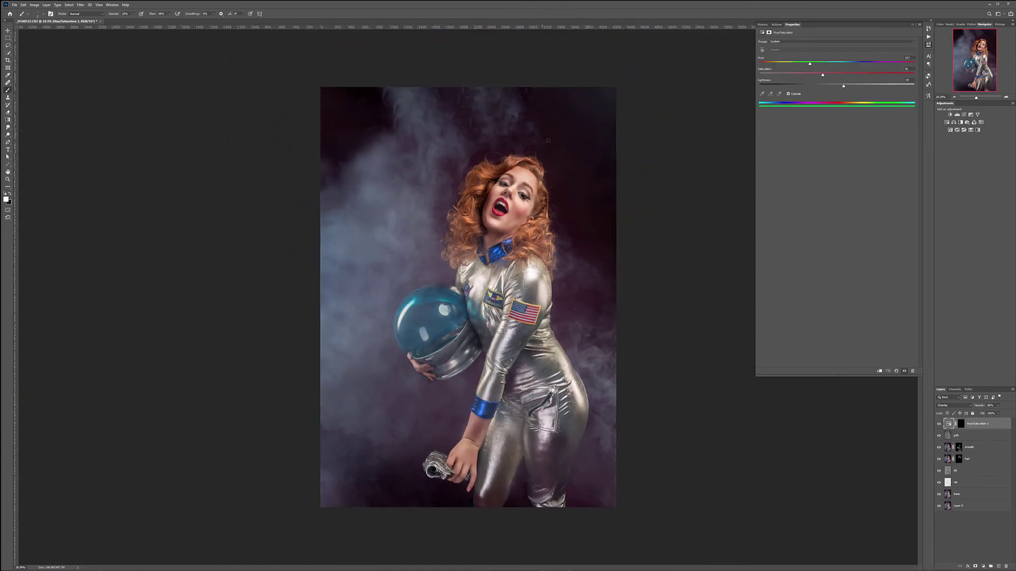
scroll(548, 141, up, 5)
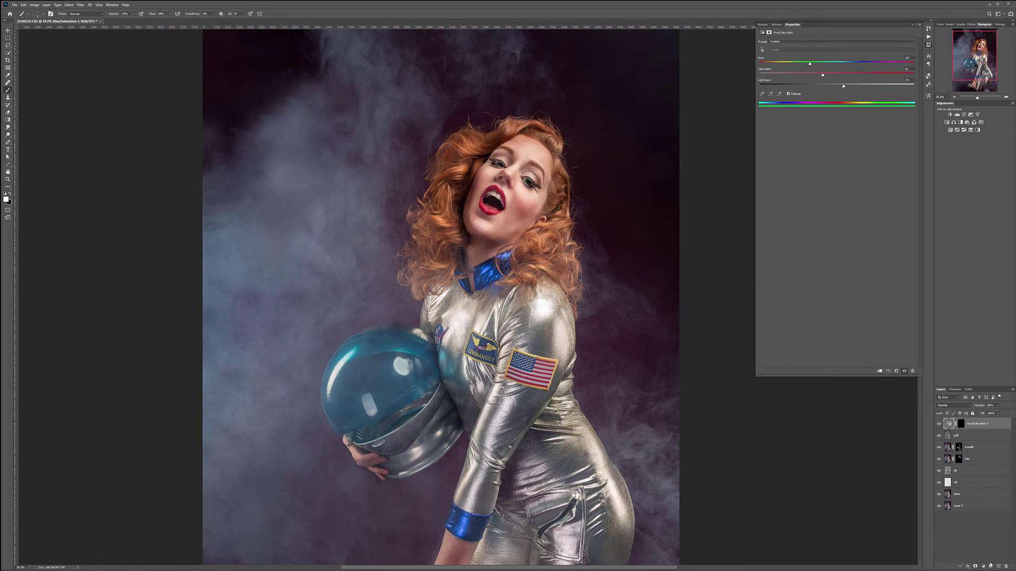
Step: Rename the Hue/Saturation layer "eye color"
double_click(983, 424)
text(eye)
key(Return)
Step: Add a Curves adjustment layer above the eye color layer and shape a steep contrast S-curve with darkened shadows and raised highlights
click(987, 566)
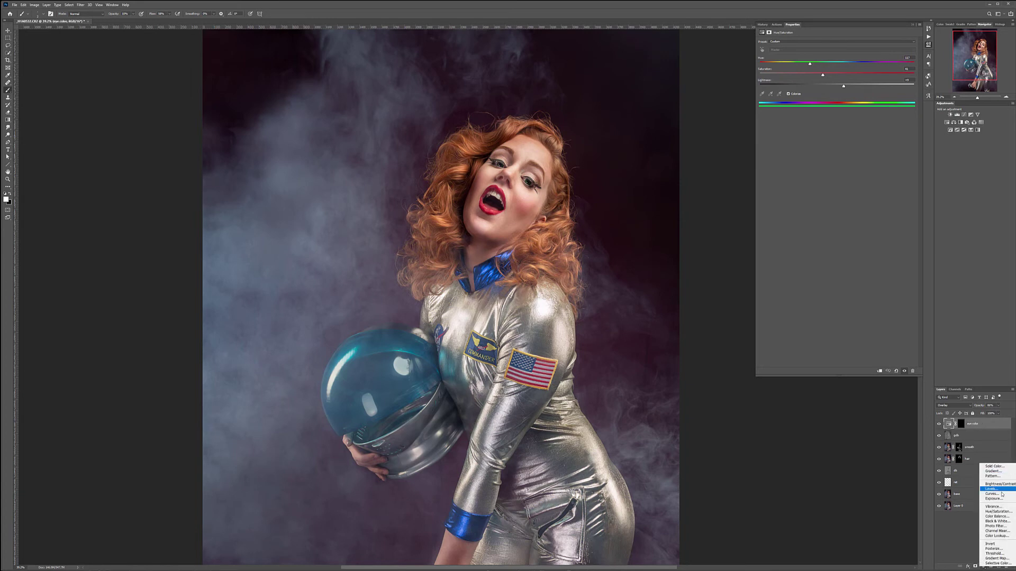
click(1002, 495)
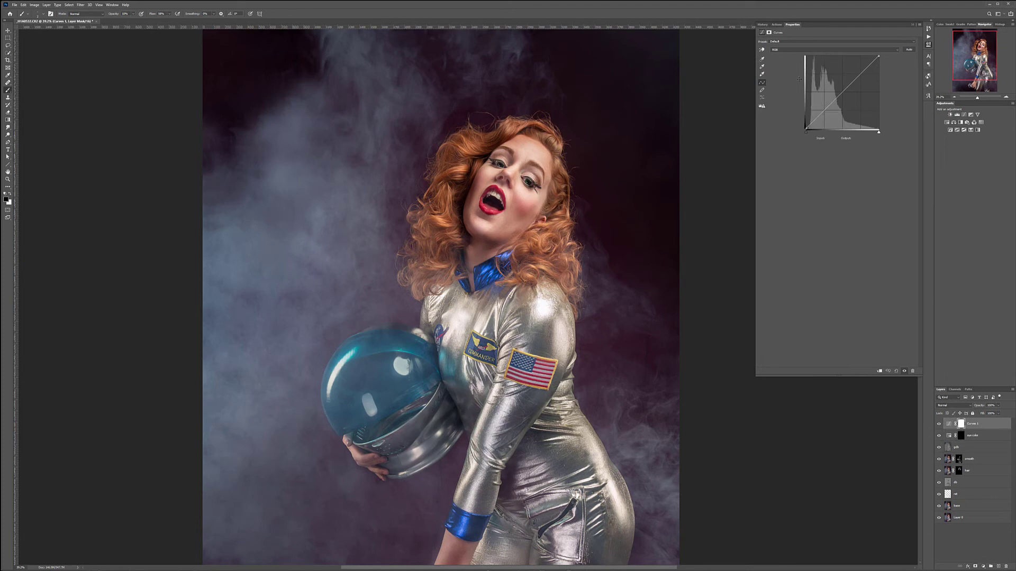
drag(834, 101, 852, 77)
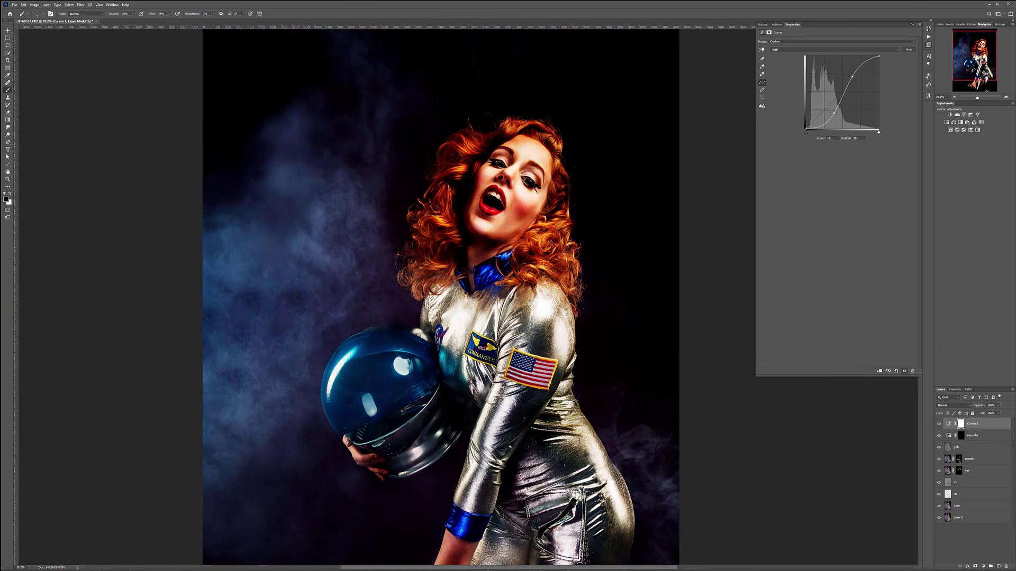
drag(832, 112, 833, 111)
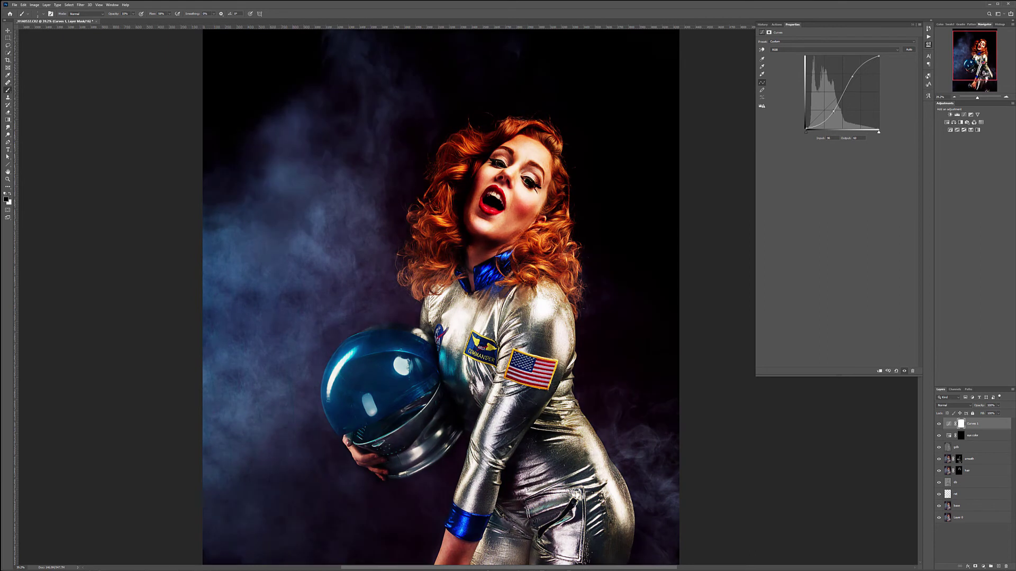
Step: Set the Curves layer's blend mode to Overlay and refine the curve with lighter shadows and slightly brighter highlights
click(968, 406)
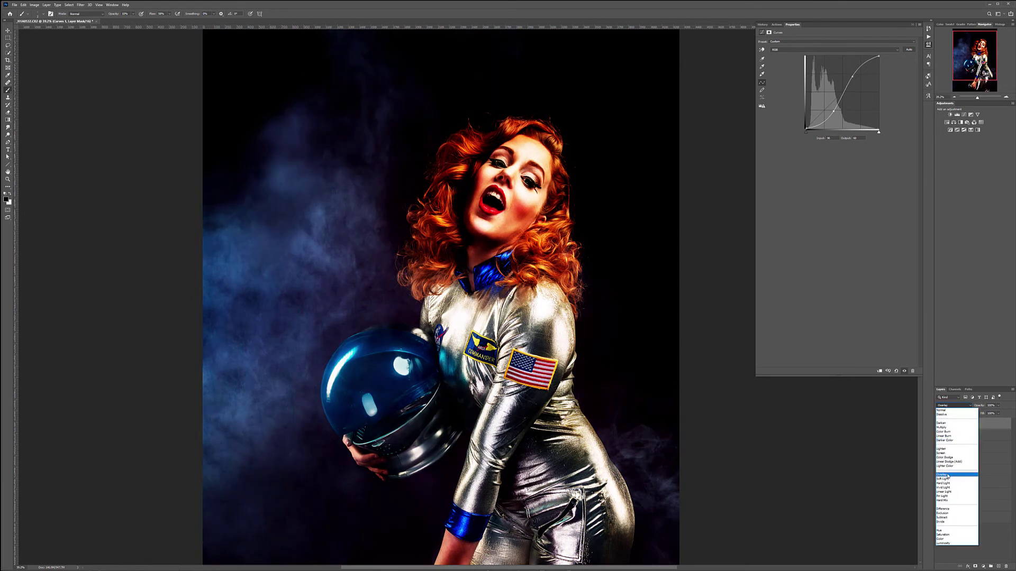
click(953, 474)
drag(836, 113, 827, 111)
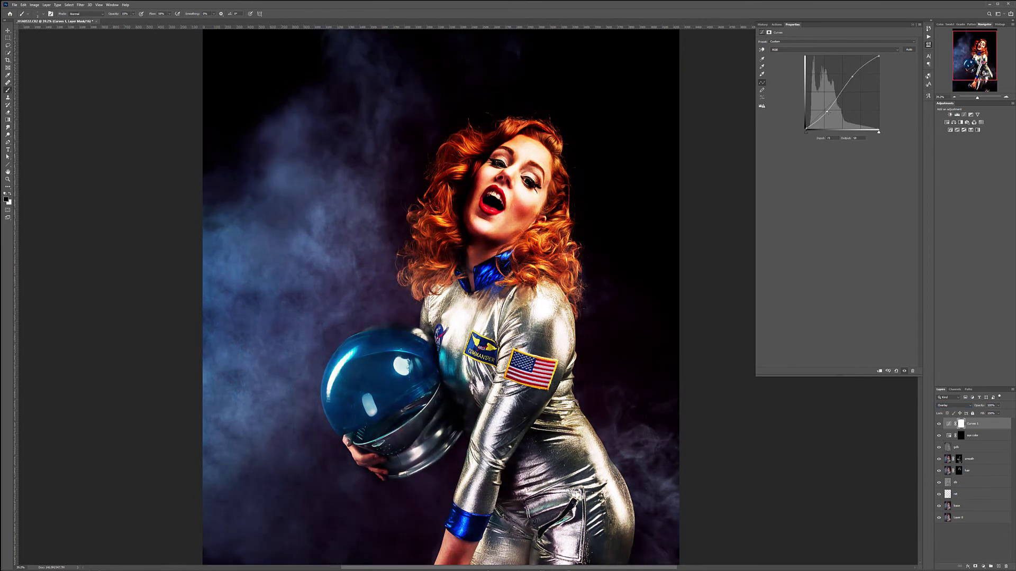
drag(852, 77, 850, 74)
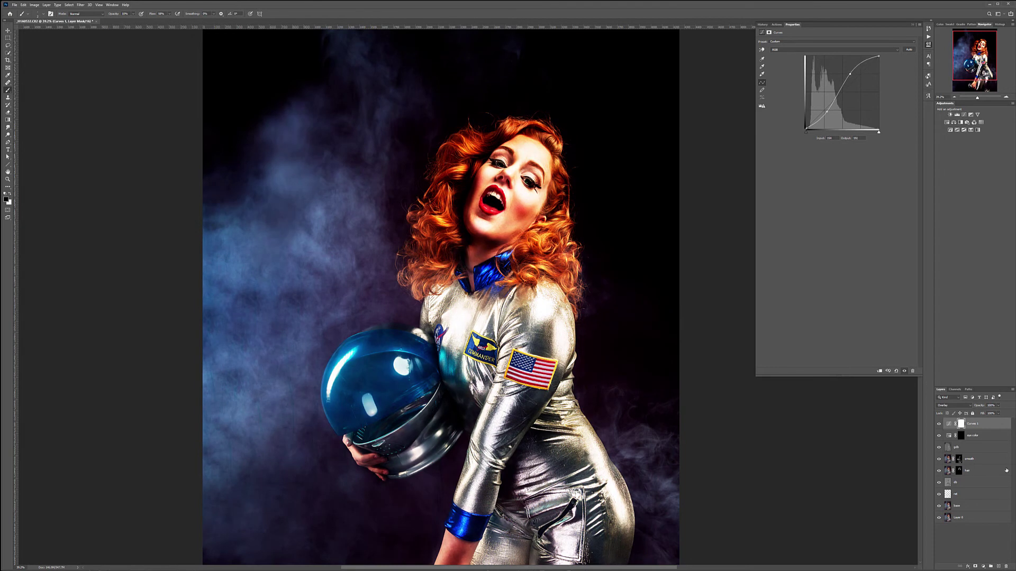
Step: Invert the Curves layer's mask to hide the contrast effect and rename the layer for the hair highlights
click(961, 423)
key(ctrl+i)
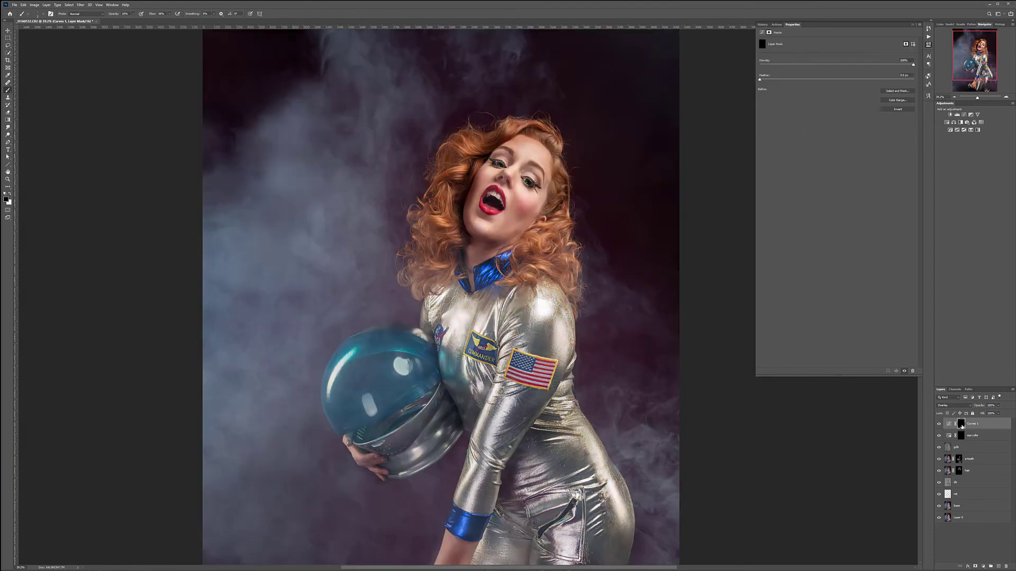
click(980, 424)
double_click(976, 425)
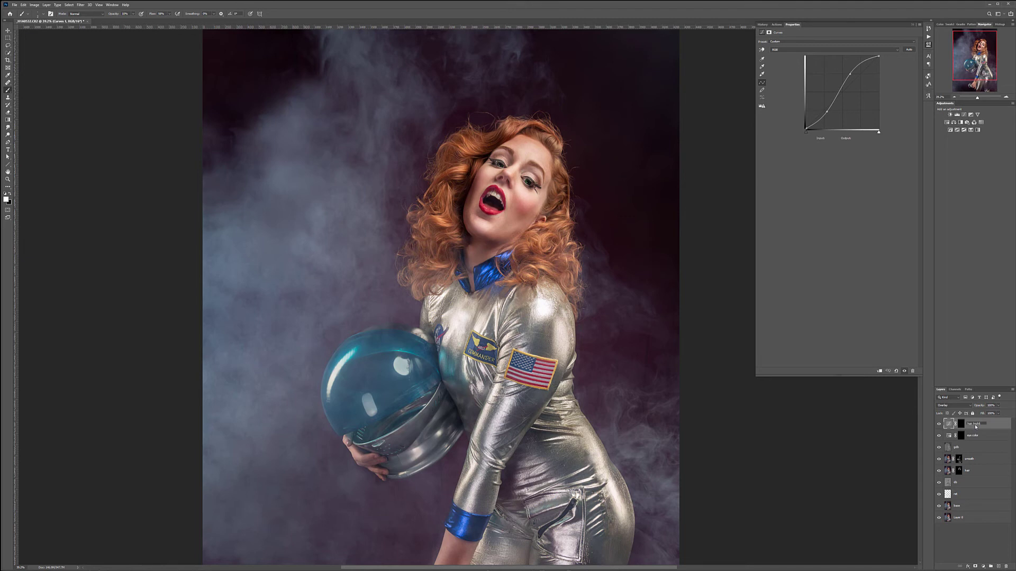
key(Return)
click(568, 167)
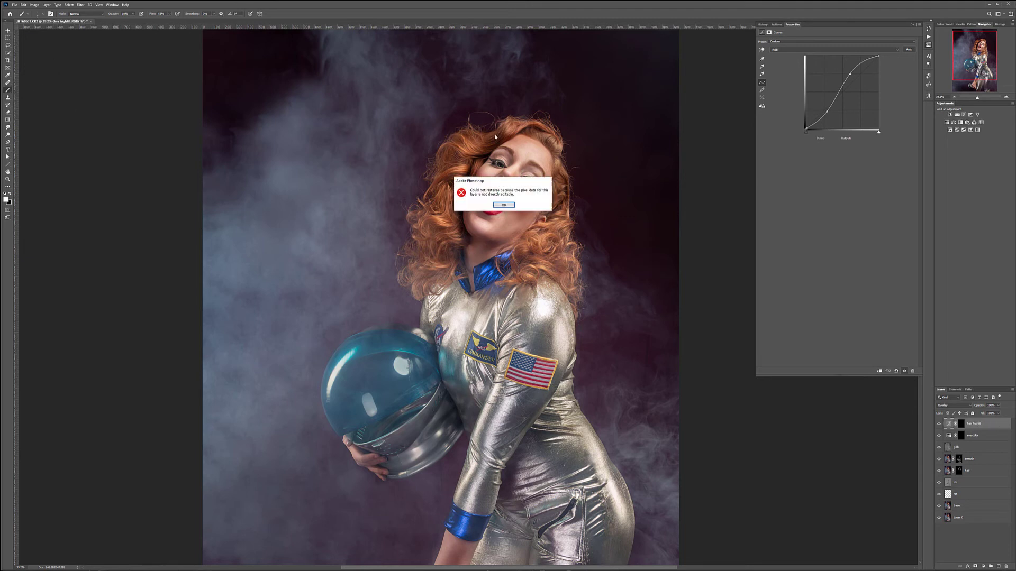
click(502, 206)
click(458, 169)
click(503, 205)
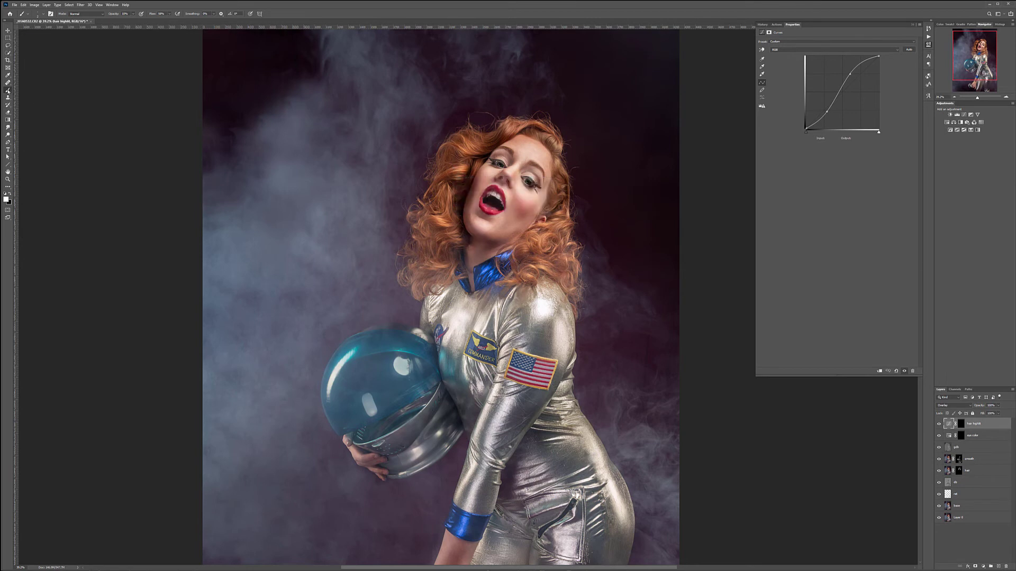
click(122, 80)
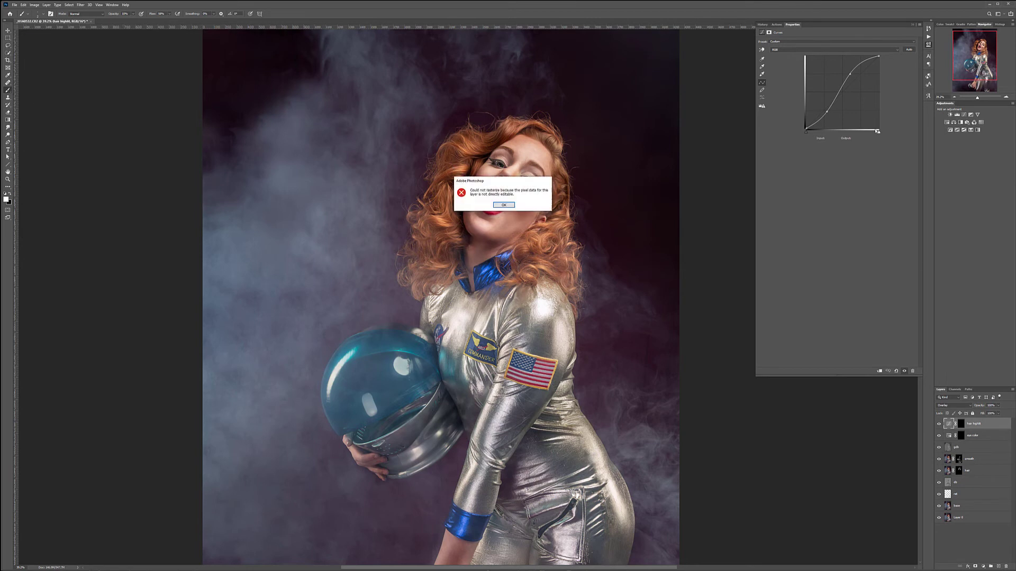
click(503, 205)
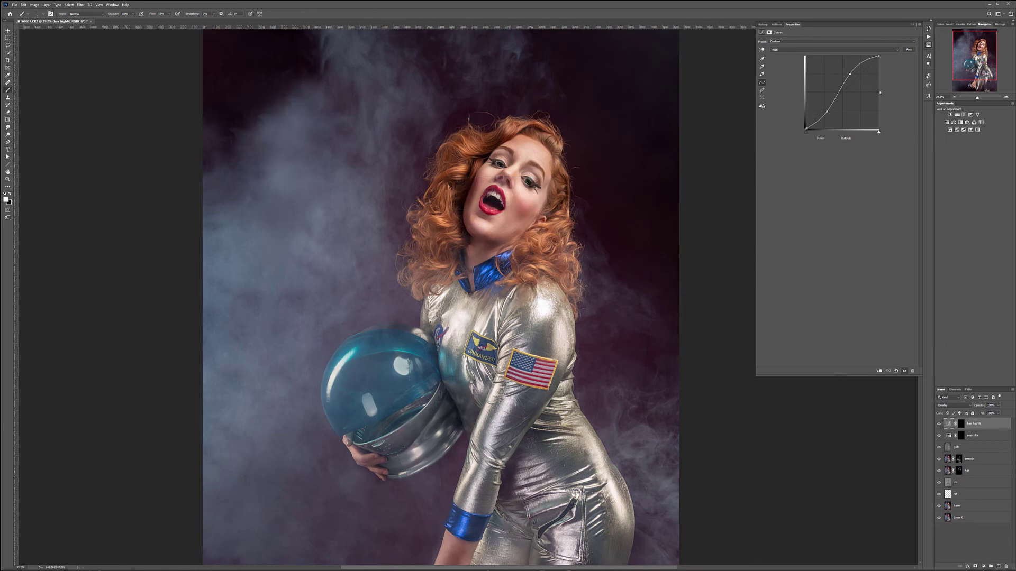
Step: Paint white with an enlarged soft brush on the Curves layer's mask to brighten the curls on the smoke-lit side of the face
click(962, 424)
drag(451, 159, 468, 158)
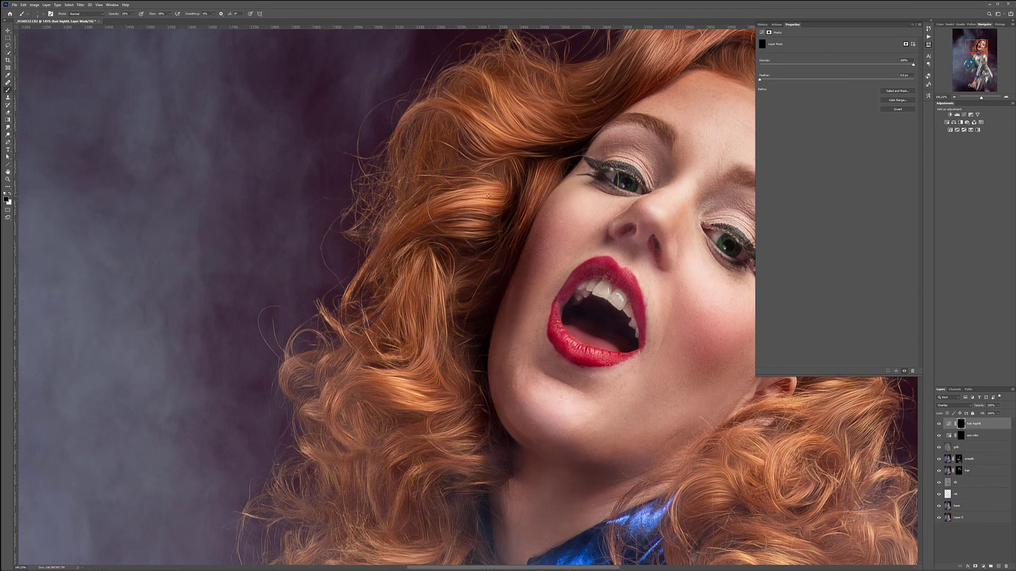
key(bracketright)
key(bracketright)
key(bracketright)
key(bracketright)
key(bracketright)
key(bracketright)
key(bracketright)
key(bracketright)
key(bracketright)
key(bracketright)
key(x)
mouse_move(478, 199)
mouse_down()
mouse_move(441, 240)
mouse_move(457, 214)
mouse_move(378, 412)
mouse_move(432, 374)
mouse_move(387, 382)
mouse_up()
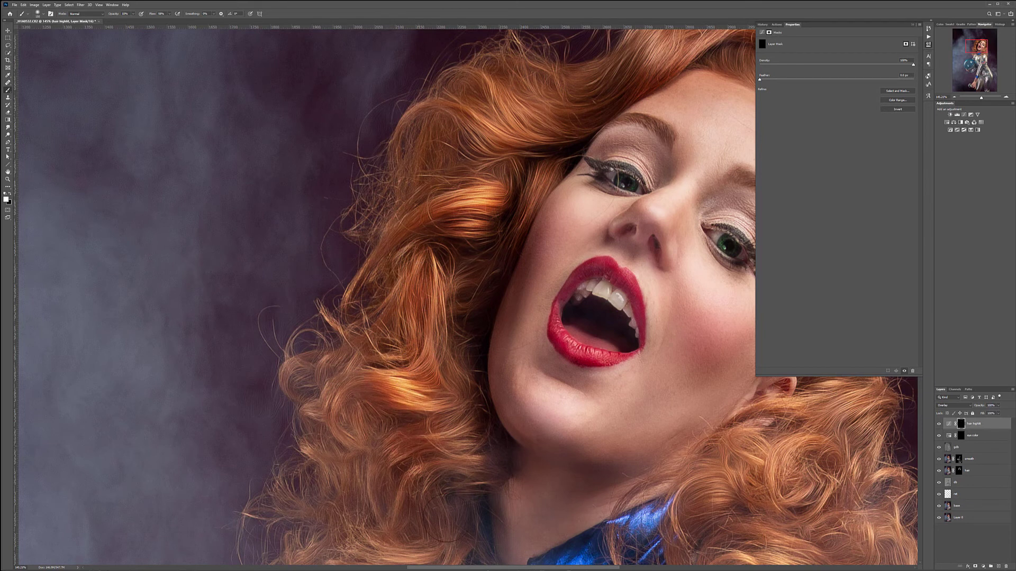
Step: Paint the highlights into the crown, the curls on the other side of the face and the lower curls, using a smaller brush for details
scroll(423, 439, down, 2)
scroll(425, 438, down, 3)
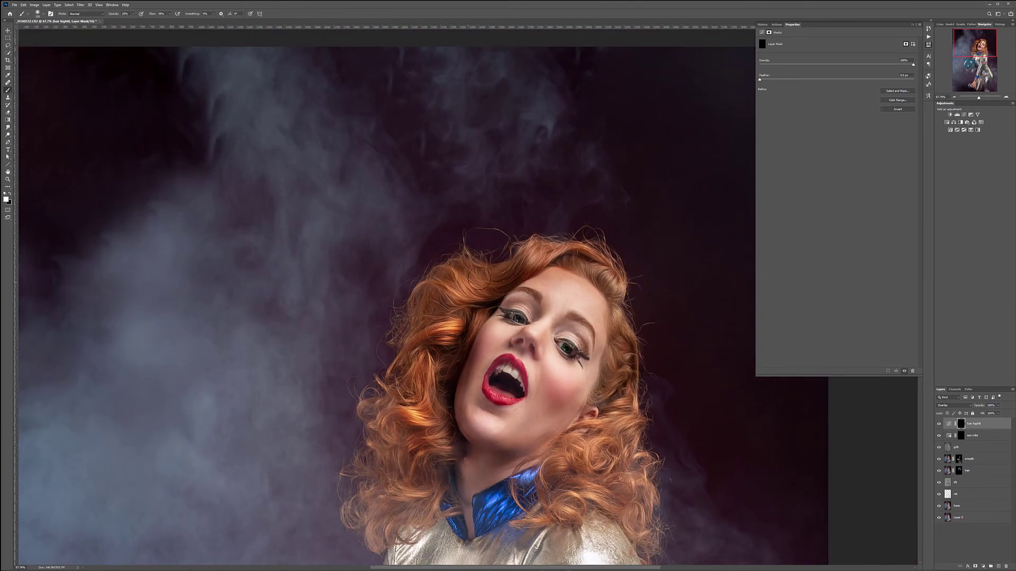
mouse_move(540, 253)
mouse_down()
mouse_move(564, 251)
mouse_move(614, 279)
mouse_move(632, 373)
mouse_move(632, 360)
mouse_move(633, 434)
mouse_move(609, 451)
mouse_move(628, 498)
mouse_move(556, 473)
mouse_move(595, 471)
mouse_move(567, 456)
mouse_move(596, 482)
mouse_move(566, 521)
mouse_move(637, 492)
mouse_up()
key(bracketleft)
key(bracketleft)
key(bracketleft)
key(bracketleft)
drag(630, 381, 637, 396)
drag(533, 264, 507, 275)
drag(423, 494, 428, 489)
Step: Compare the portrait with and without the hair highlight layer, both close up and at full view
click(939, 423)
click(939, 423)
scroll(438, 335, down, 5)
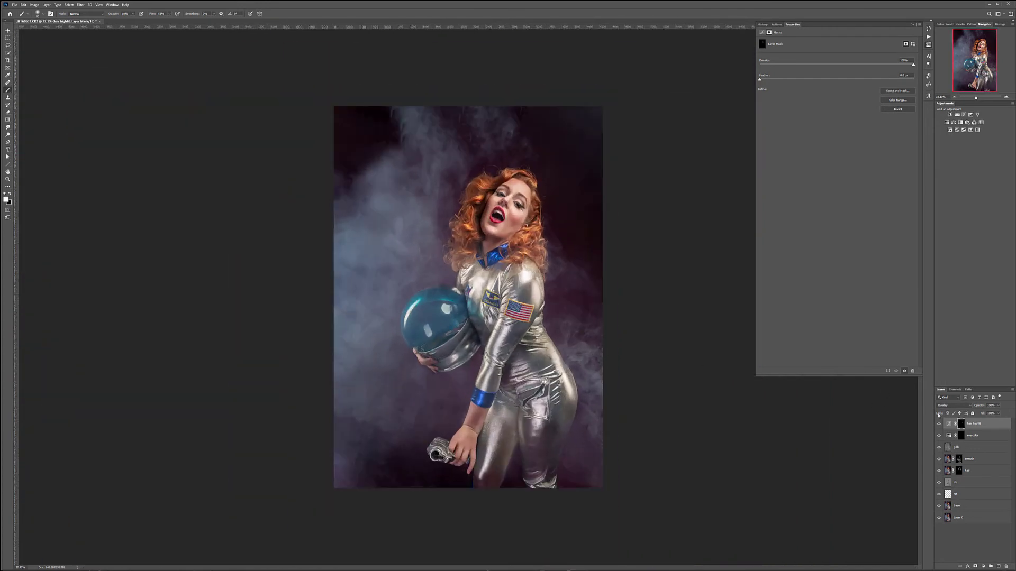
click(940, 424)
click(939, 423)
click(939, 424)
click(939, 423)
scroll(547, 204, down, 1)
scroll(547, 203, up, 4)
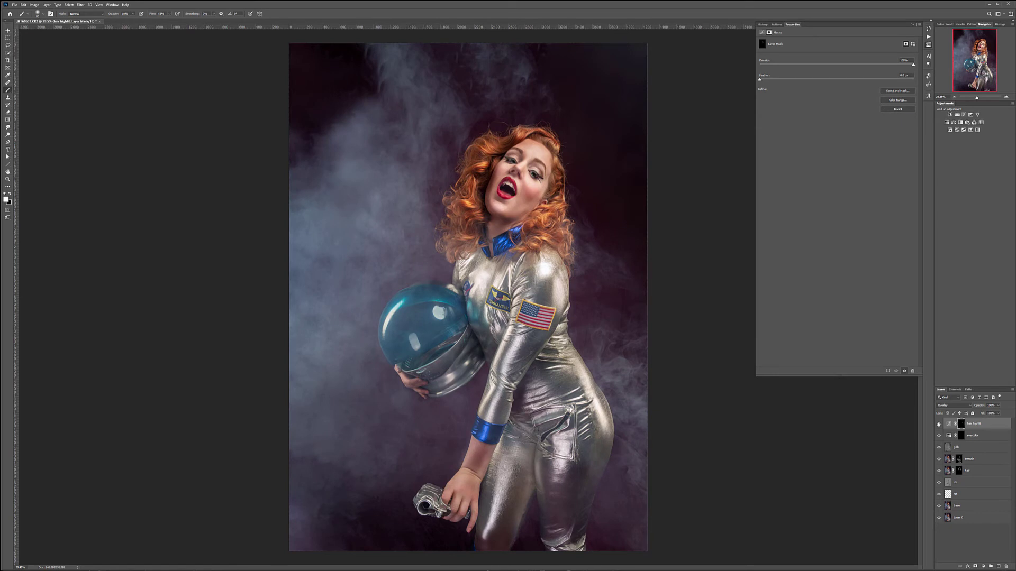
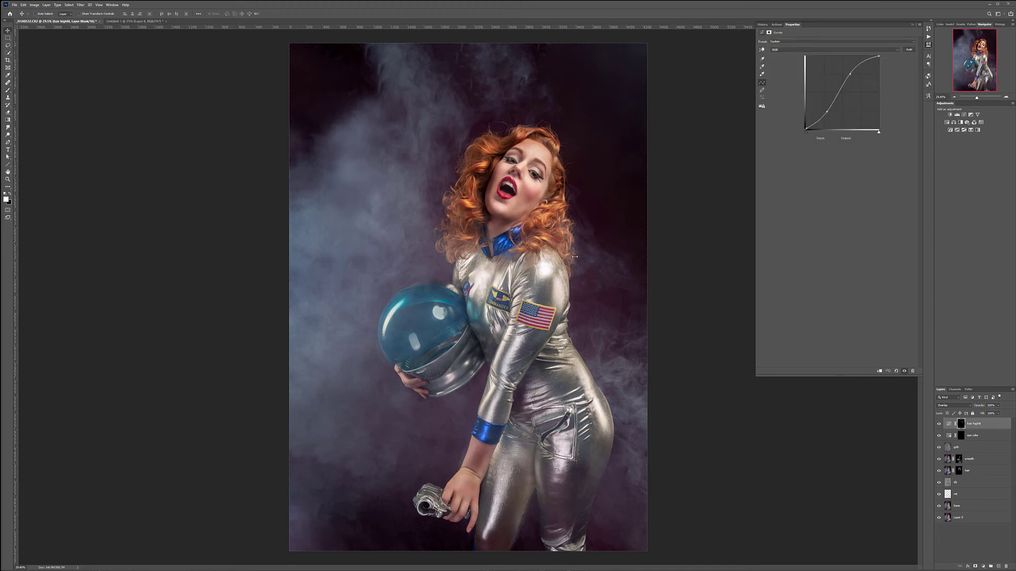
Step: Hide the white background in the robot document and bring the robot layer into the portrait as the topmost layer
click(119, 22)
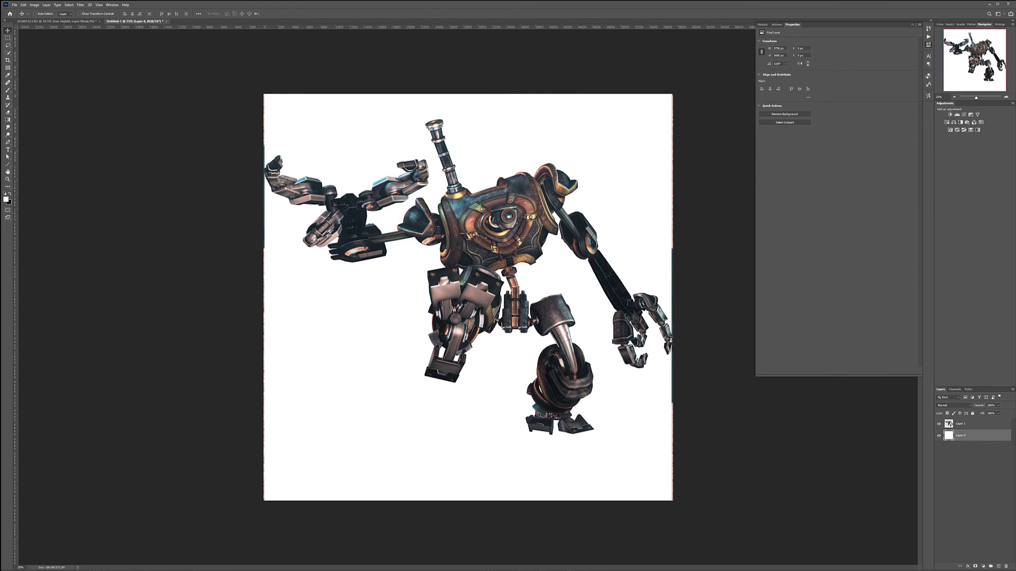
click(940, 436)
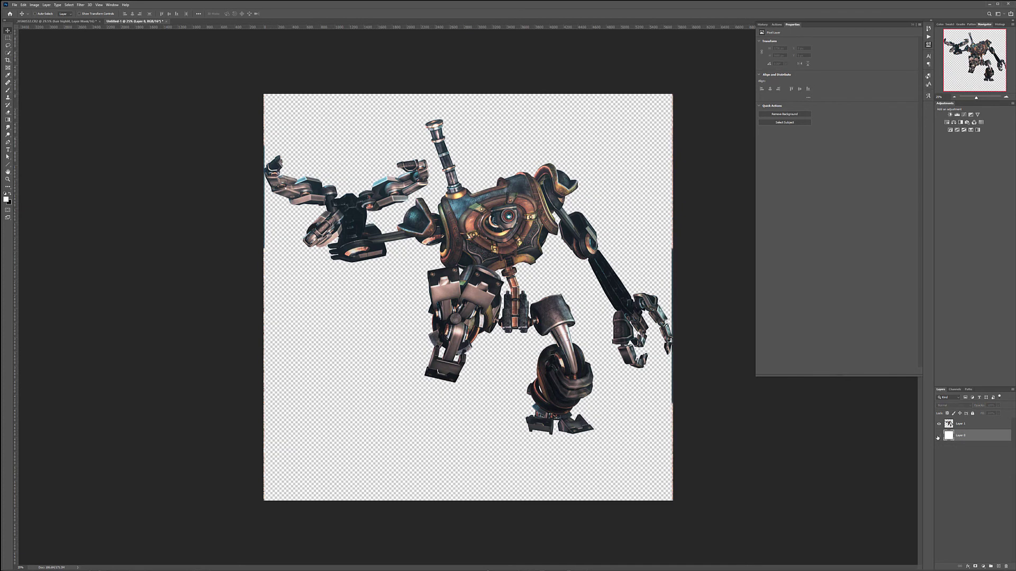
click(979, 424)
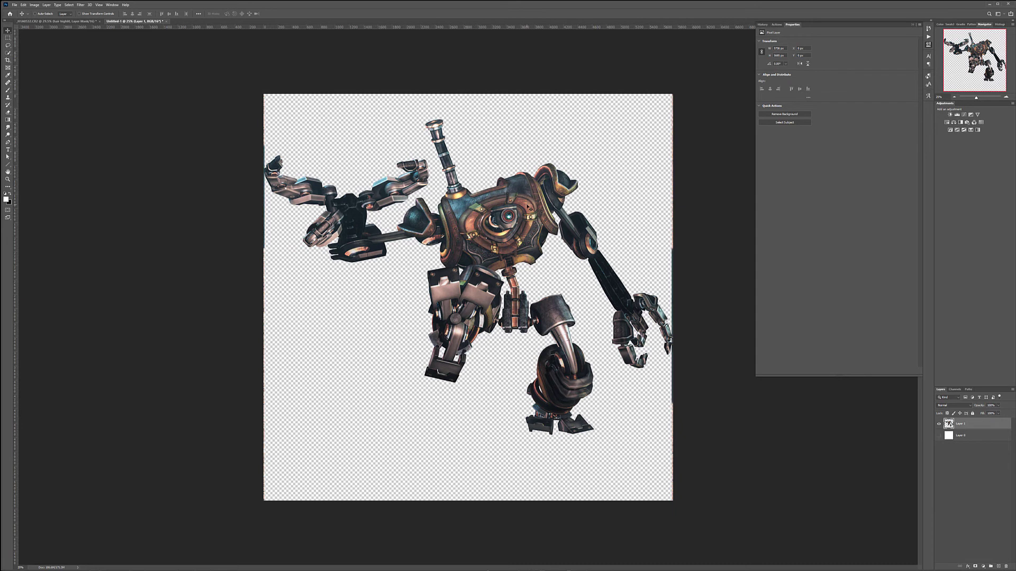
drag(528, 207, 491, 214)
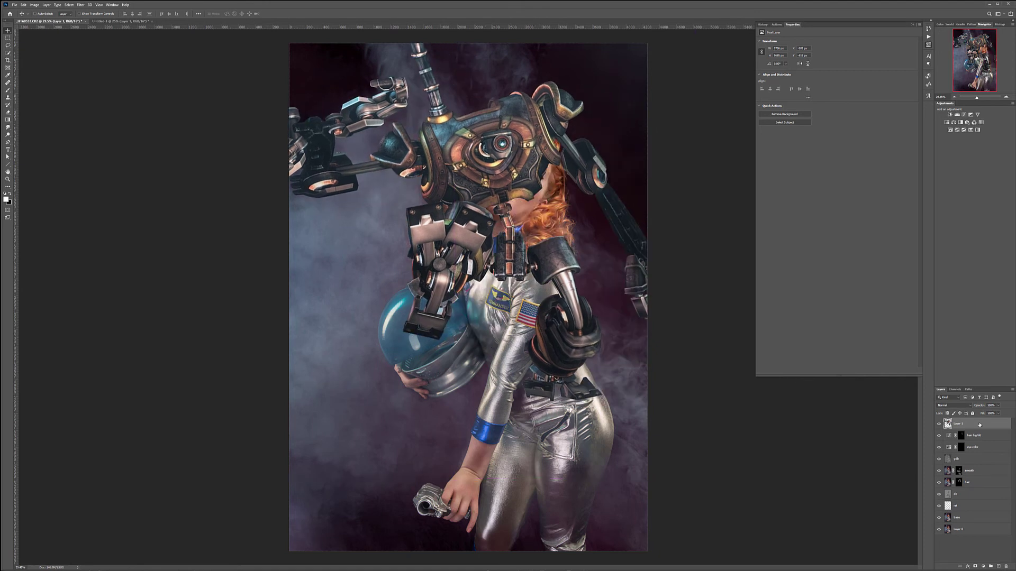
Step: Convert the robot layer to a Smart Object and rename it "robot"
right_click(979, 422)
click(998, 260)
double_click(959, 424)
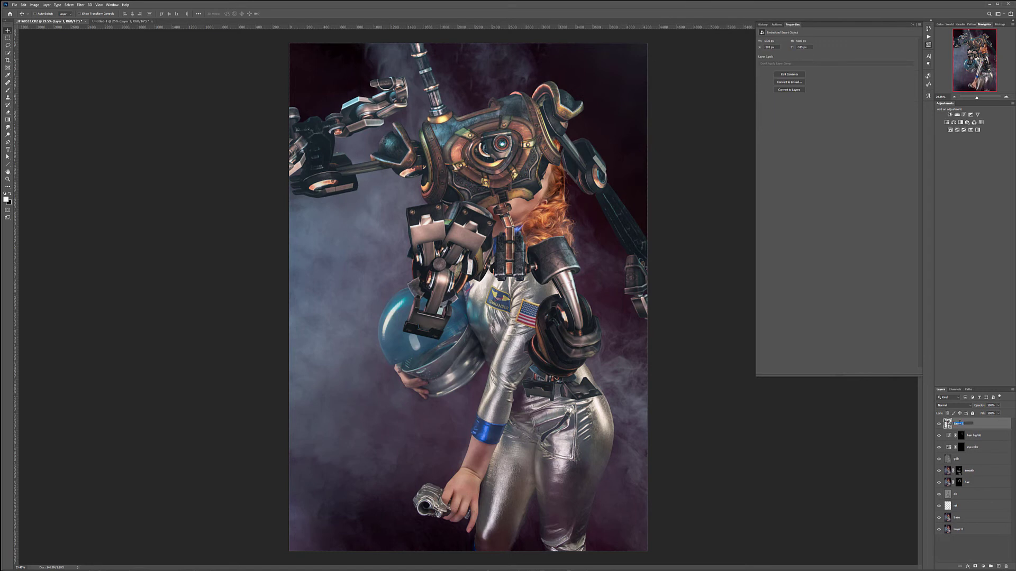
text(m)
key(Return)
Step: Move the robot up and to the right over the model, duplicate its layer and hide the original
drag(524, 152, 569, 126)
key(ctrl+j)
click(939, 435)
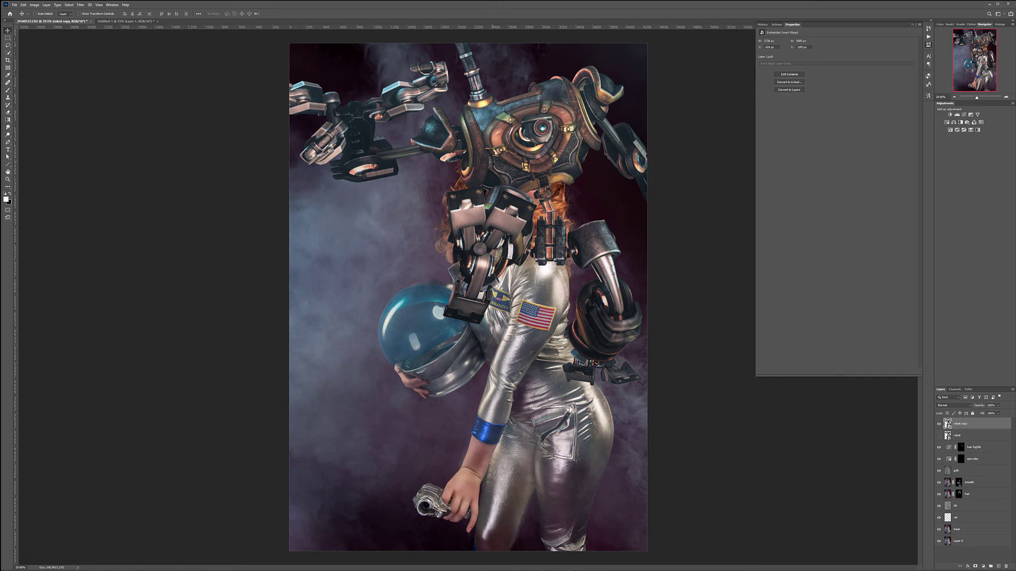
Step: Enlarge the robot copy well beyond the canvas, rotate it slightly clockwise and position its torso above the model with Free Transform
key(ctrl+t)
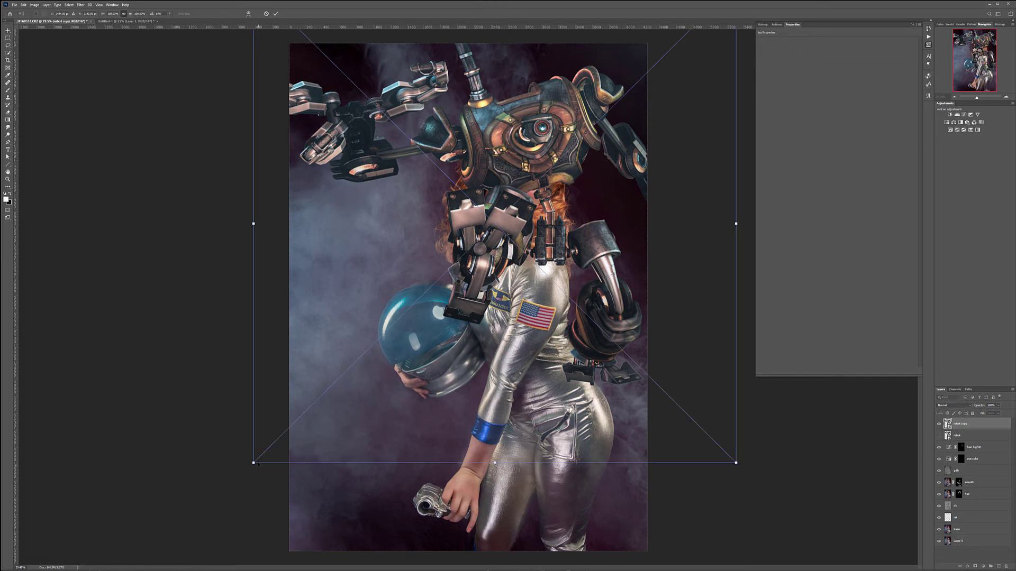
scroll(432, 326, down, 6)
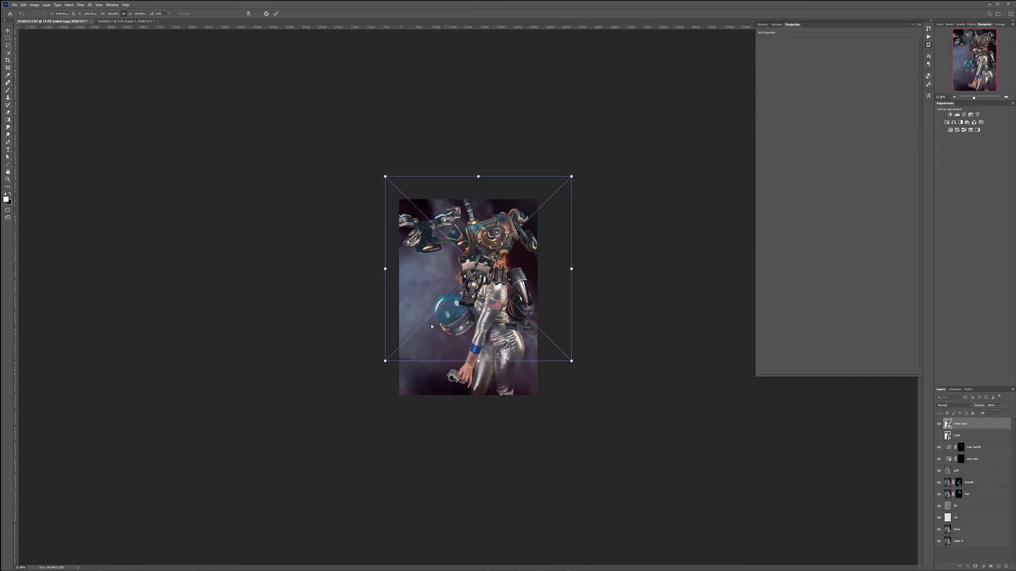
drag(385, 361, 153, 566)
drag(390, 328, 444, 271)
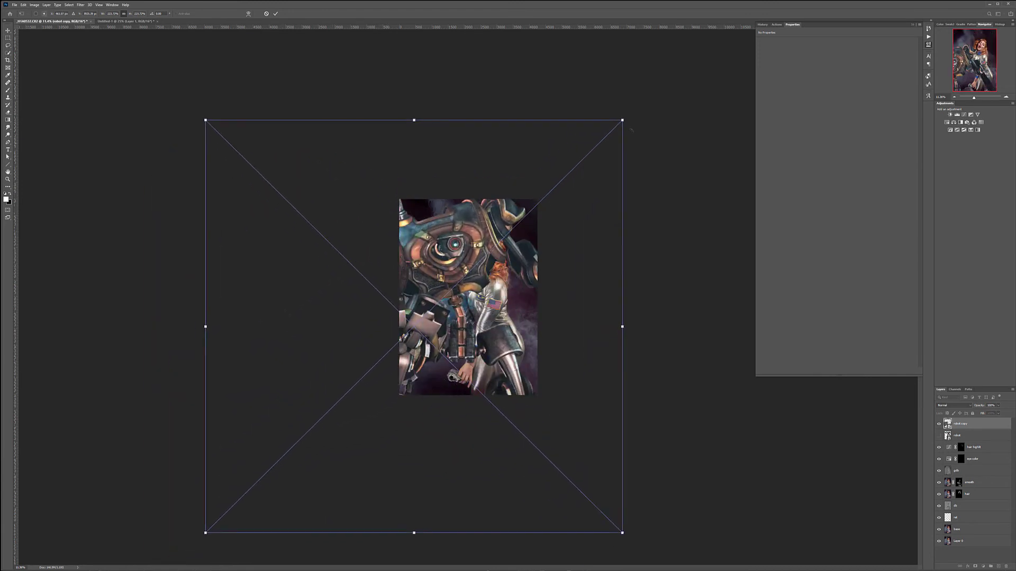
drag(627, 118, 664, 175)
drag(460, 258, 443, 225)
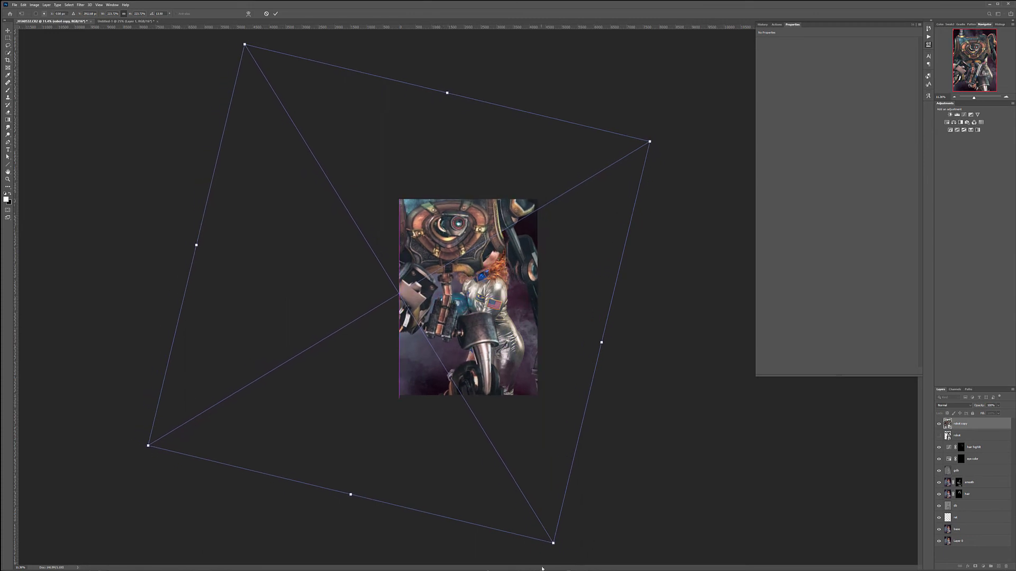
drag(553, 543, 487, 442)
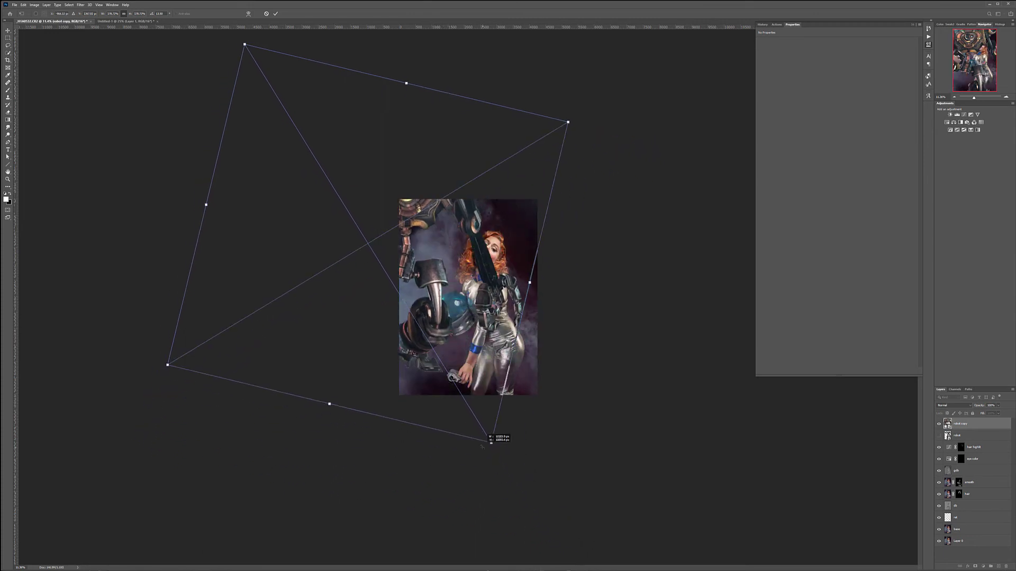
drag(429, 280, 501, 317)
key(Return)
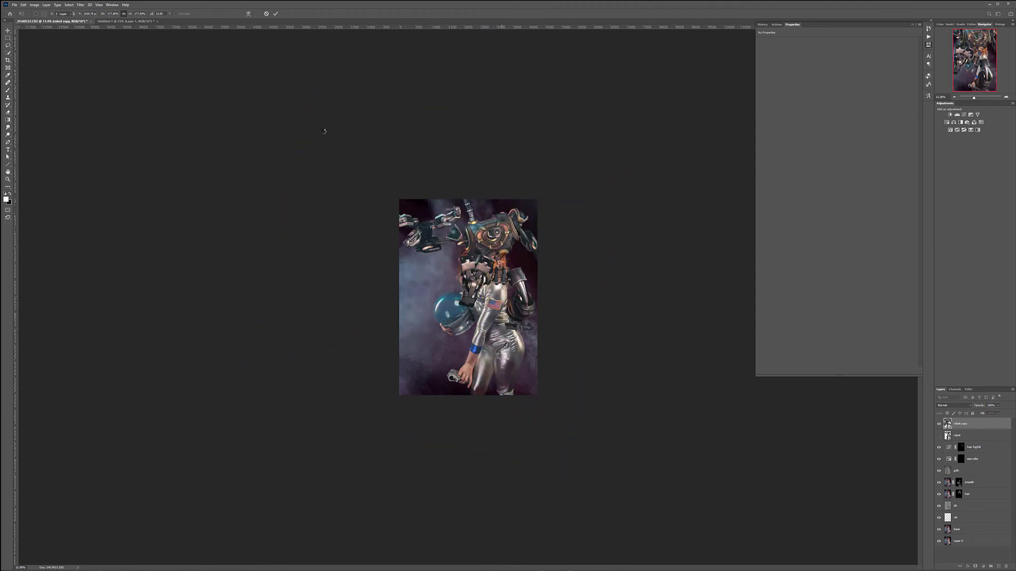
Step: Flip the enlarged robot copy horizontally and shift it to the right so its torso sits behind the model's head
click(23, 4)
mouse_move(80, 136)
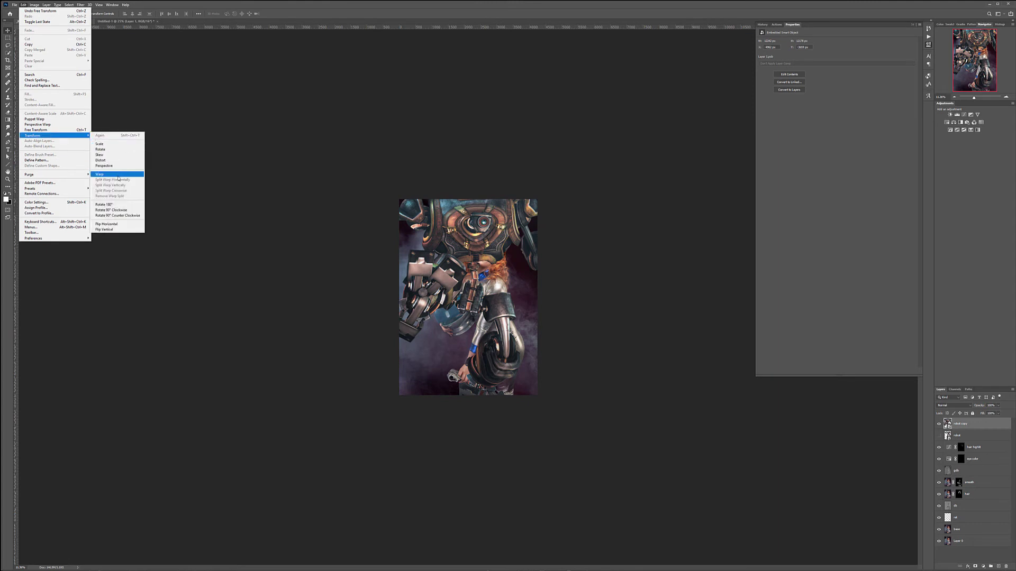
click(122, 226)
drag(457, 253, 536, 258)
drag(540, 256, 538, 257)
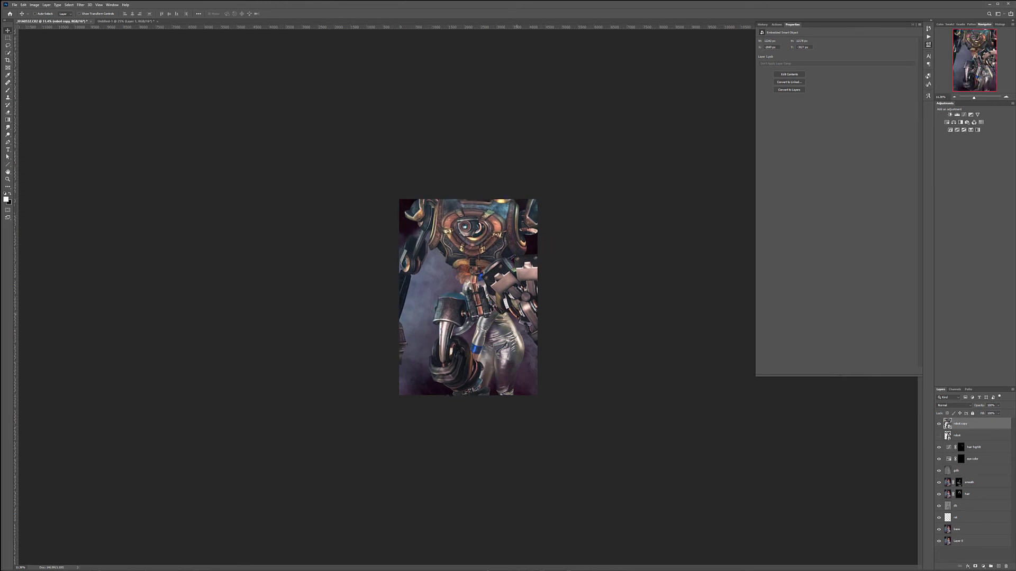
Step: Show the original robot layer, stack it above the copy and move it down over the lower part of the portrait
click(965, 436)
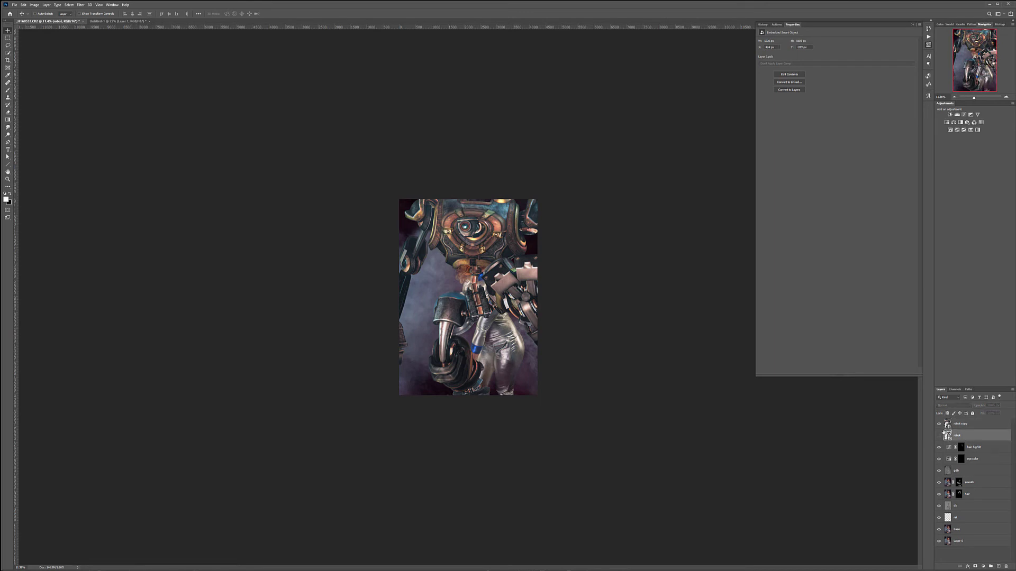
click(939, 436)
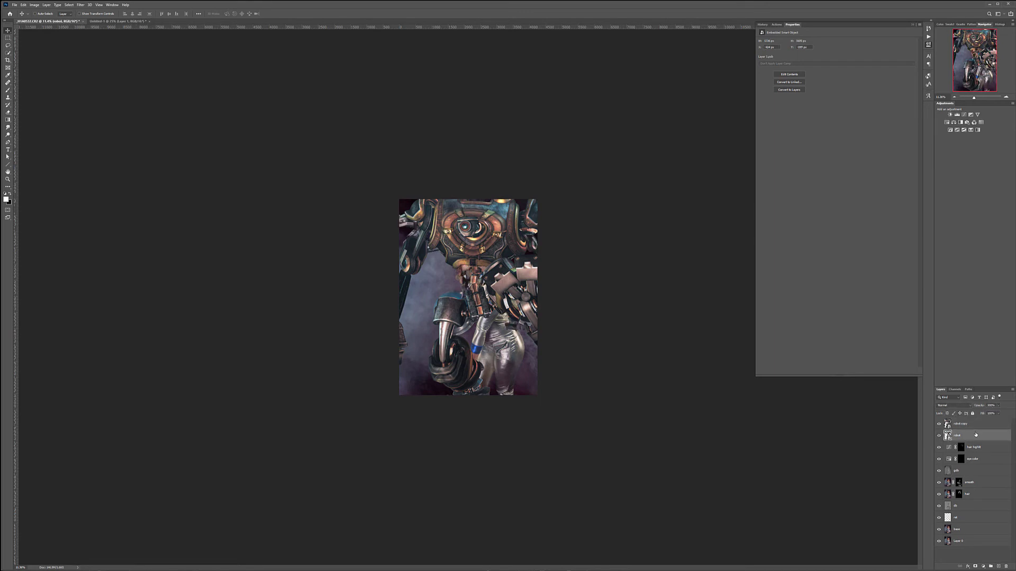
key(ctrl+bracketright)
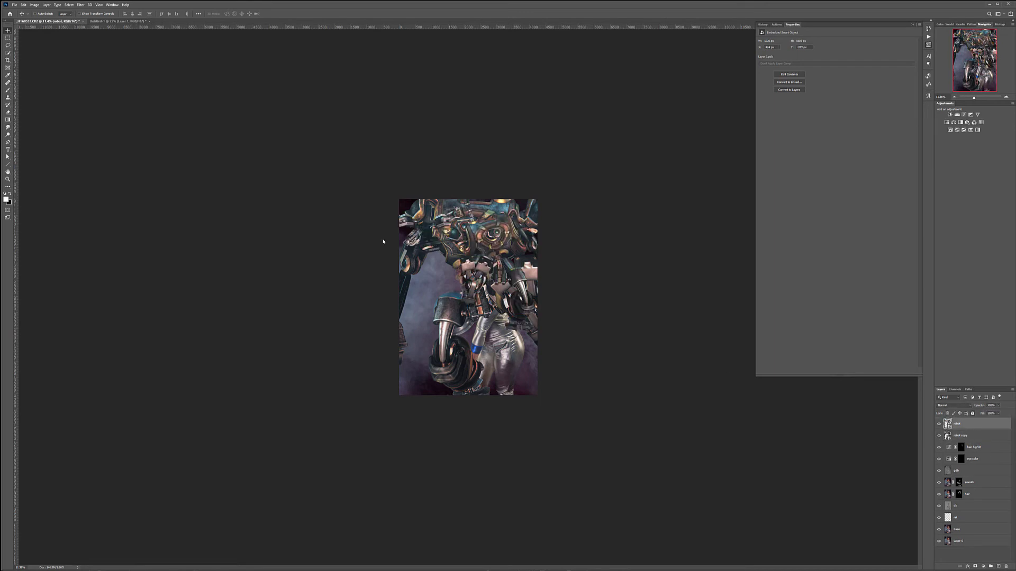
drag(487, 245, 494, 373)
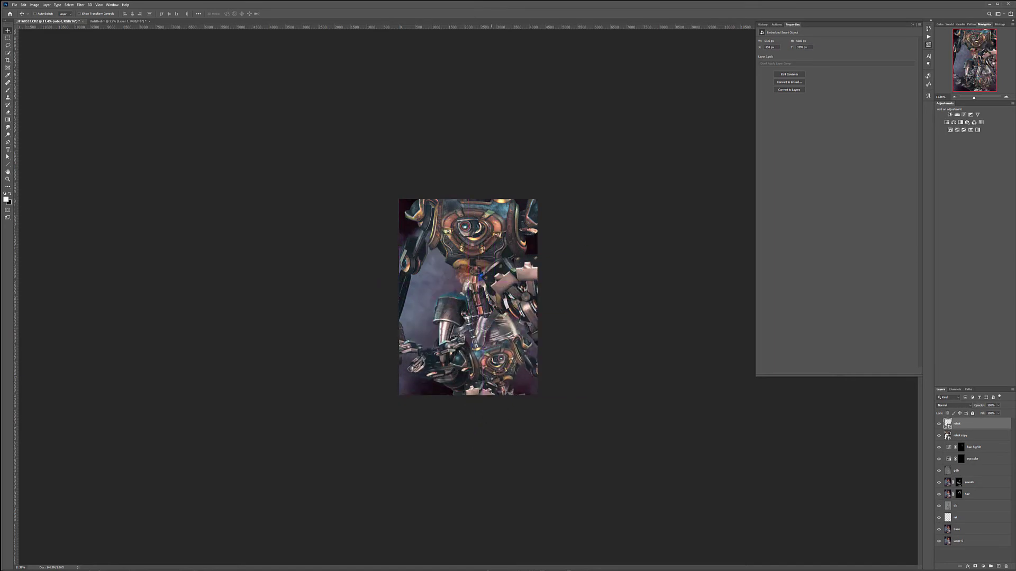
Step: Rotate the original robot about a quarter turn clockwise, enlarge it slightly and place it over the lower-left corner of the portrait
key(ctrl+t)
drag(588, 294, 528, 438)
drag(532, 402, 442, 402)
drag(490, 482, 512, 503)
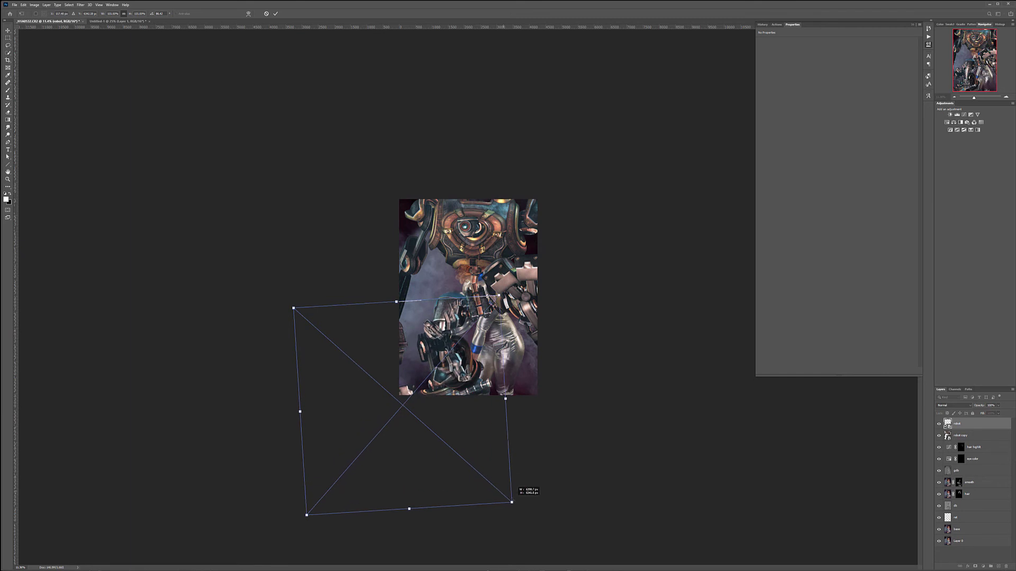
drag(476, 394, 454, 398)
key(Return)
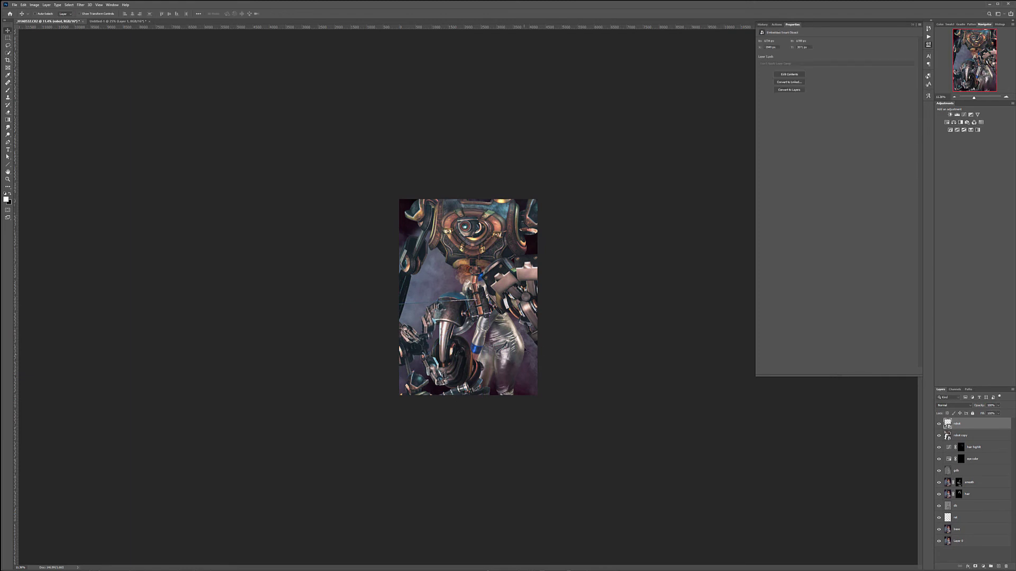
Step: Group the two robot layers under the name "robot" and set the group's blend mode to Soft Light
key(ctrl+0)
key(ctrl+minus)
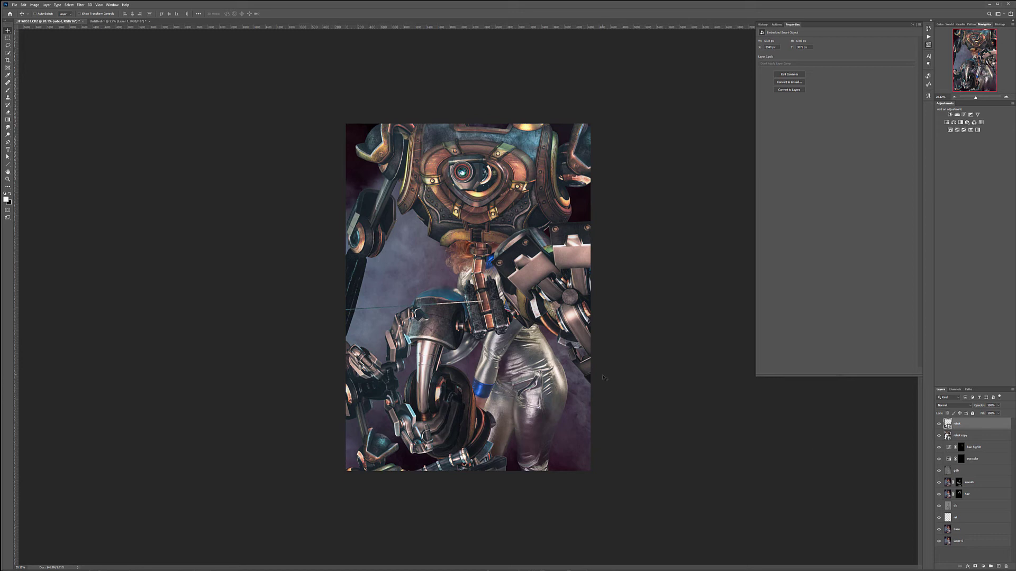
shift+click(978, 440)
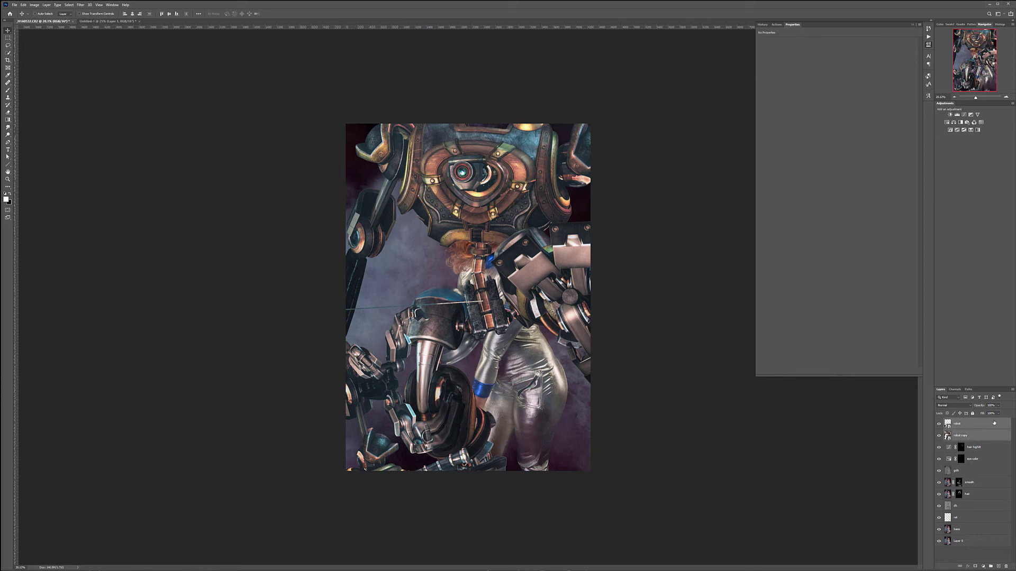
key(ctrl+g)
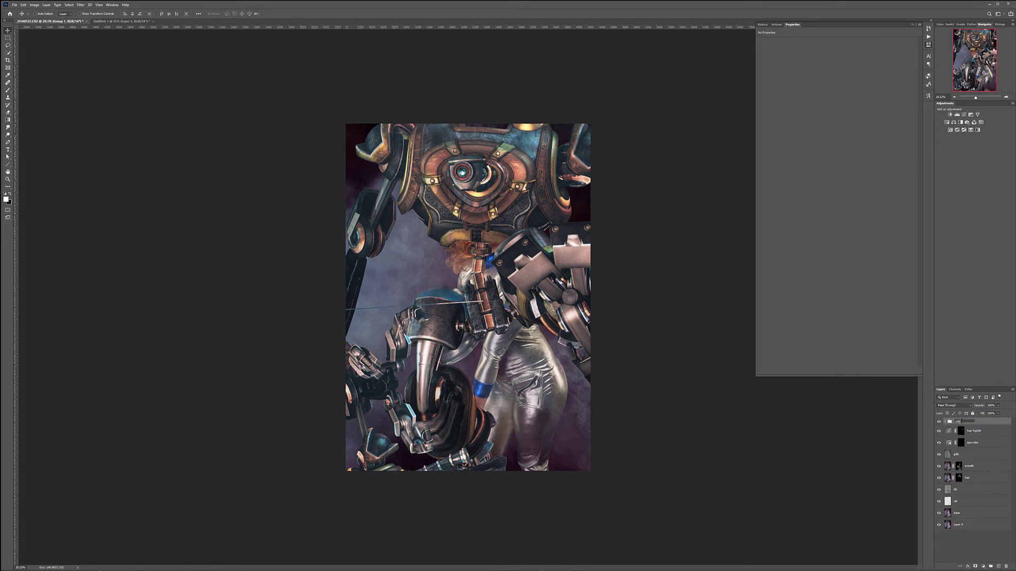
click(968, 405)
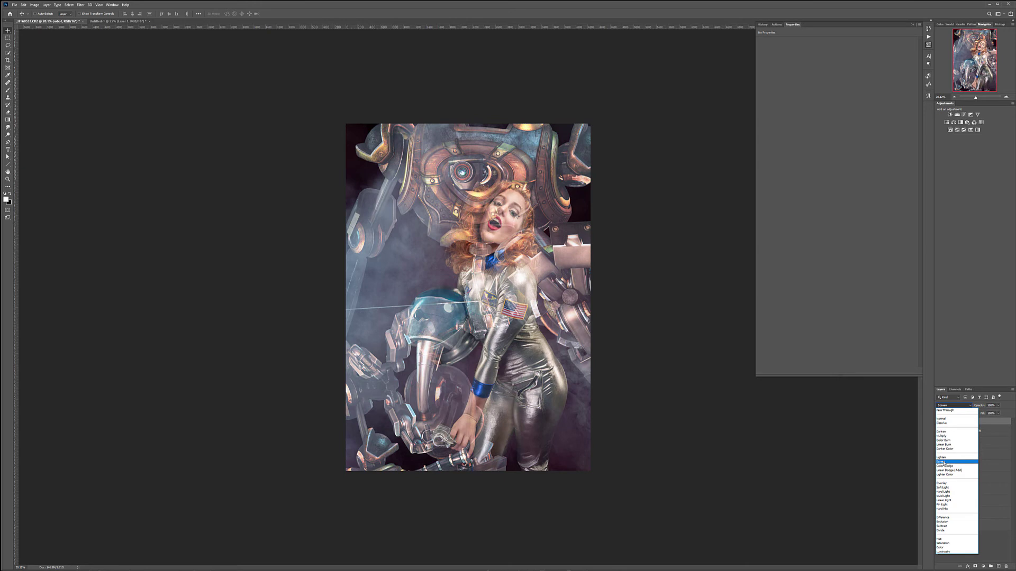
click(943, 488)
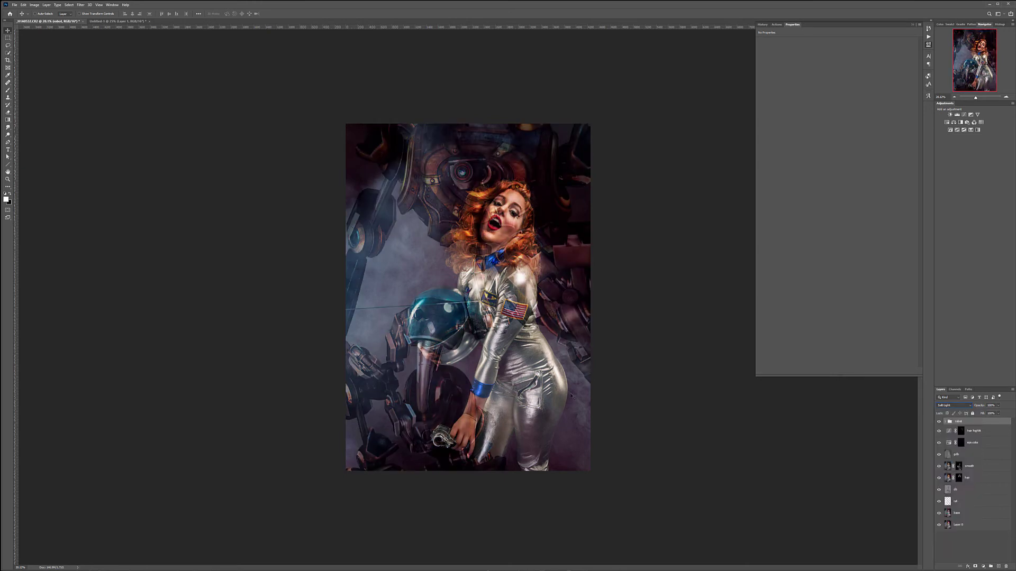
Step: Add a layer mask to the robot group and ready the Brush with black for painting over the model's face
click(976, 567)
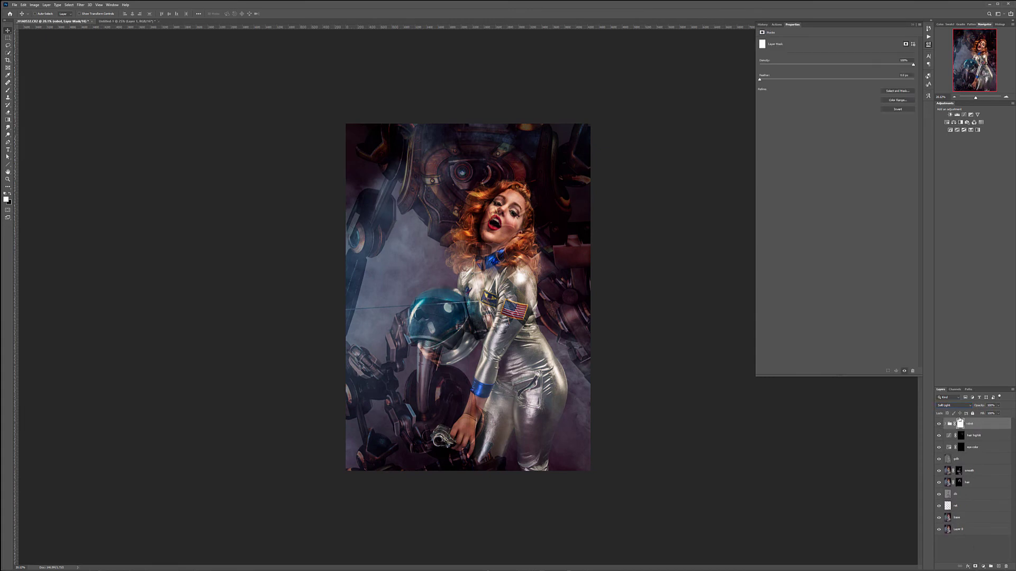
click(9, 91)
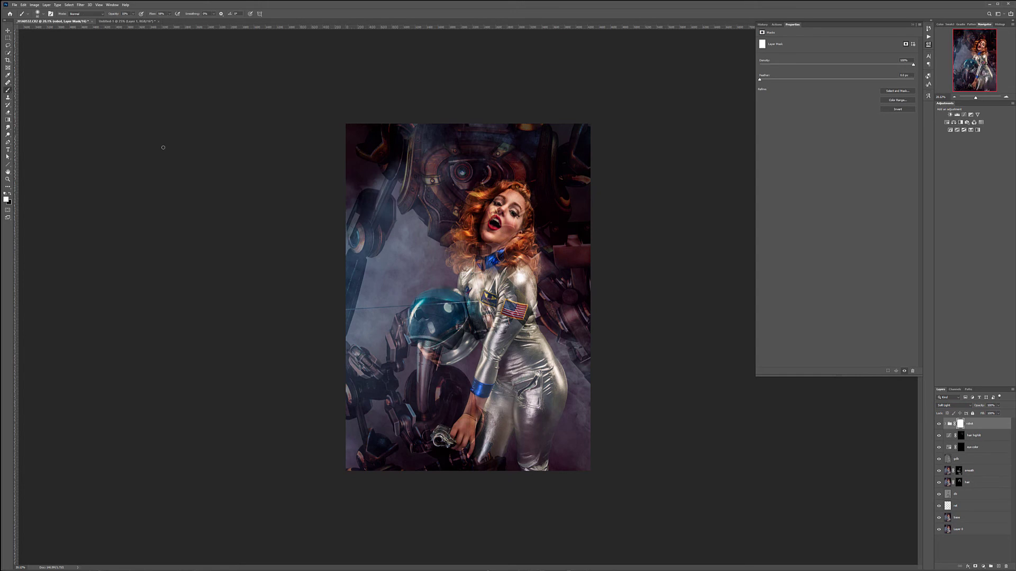
scroll(496, 234, up, 5)
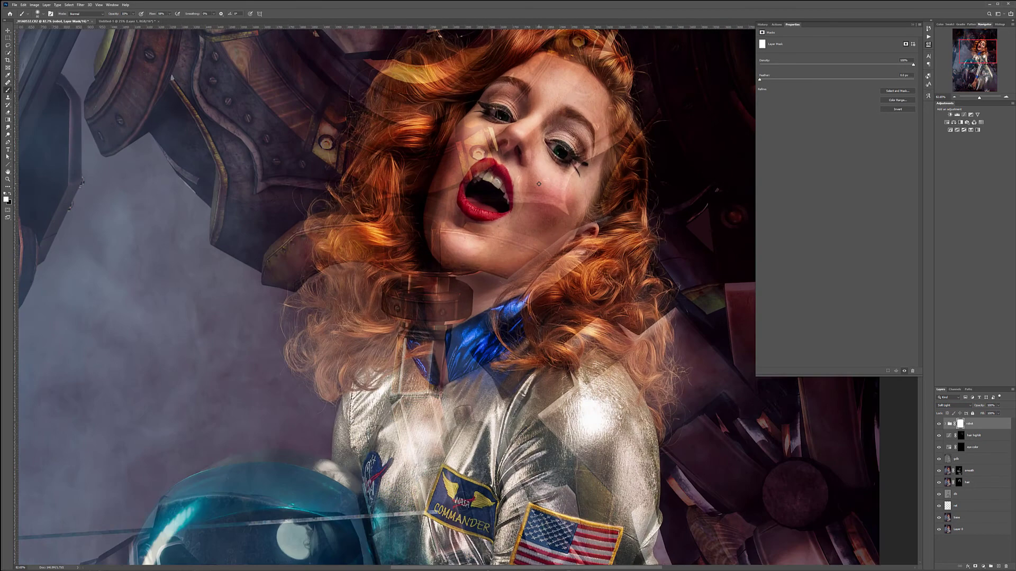
scroll(532, 175, up, 2)
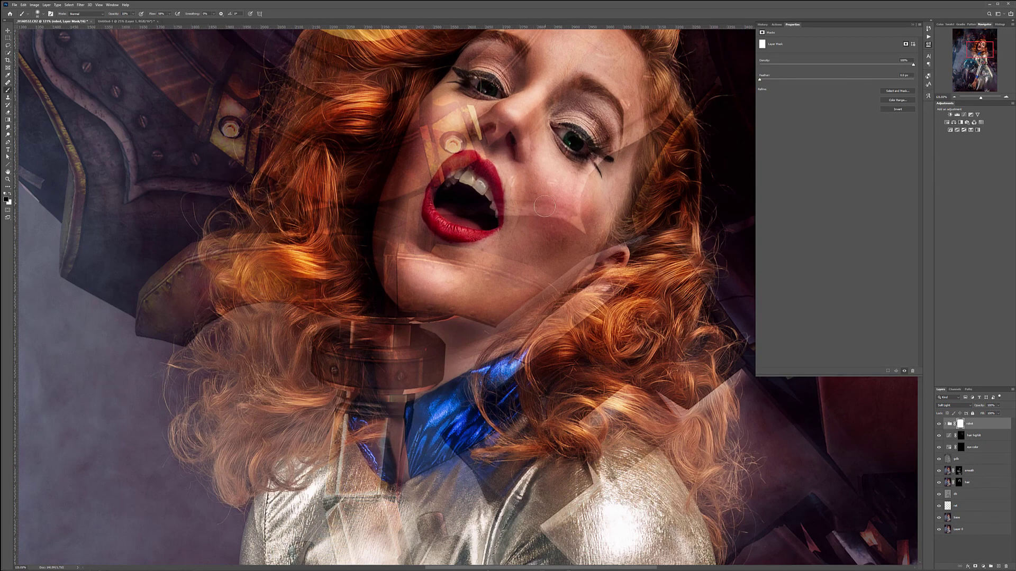
Step: Paint black at 40% opacity on the robot group's mask to fade the robot over the woman's face and neck
key(bracketright)
key(bracketright)
key(bracketright)
key(4)
mouse_move(442, 225)
mouse_down()
mouse_move(488, 159)
mouse_move(440, 199)
mouse_move(385, 217)
mouse_move(370, 318)
mouse_move(450, 328)
mouse_move(466, 380)
mouse_move(415, 419)
mouse_move(473, 389)
mouse_up()
drag(529, 254, 506, 482)
mouse_move(464, 315)
mouse_down()
mouse_move(378, 300)
mouse_move(390, 283)
mouse_move(368, 299)
mouse_move(410, 299)
mouse_move(382, 298)
mouse_up()
key(bracketleft)
key(bracketleft)
key(bracketleft)
key(bracketleft)
mouse_move(373, 242)
mouse_down()
mouse_move(340, 249)
mouse_move(353, 300)
mouse_up()
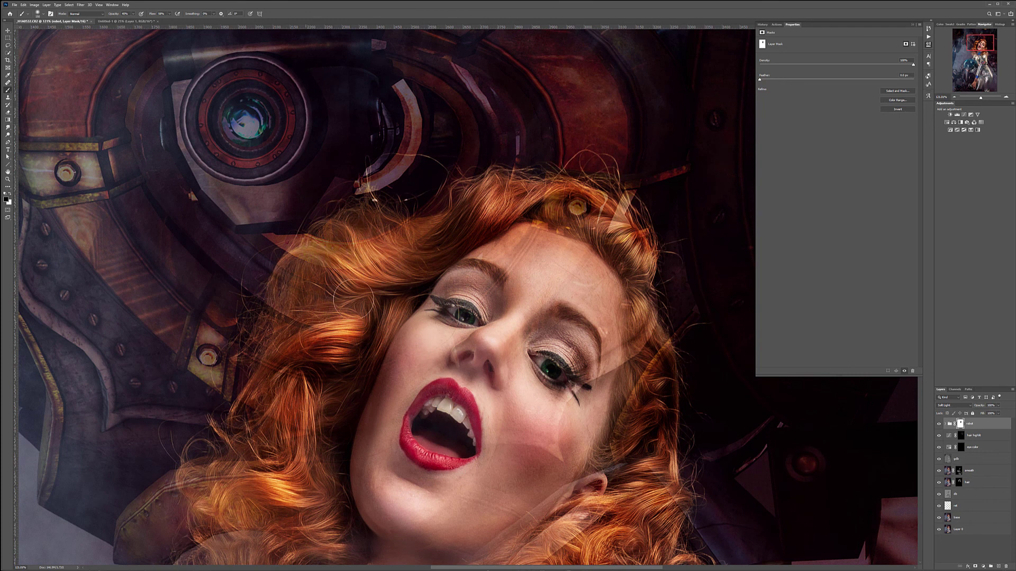
Step: Mask the robot off the woman's face and upper hair with black at 100% opacity
key(0)
mouse_move(464, 289)
mouse_down()
mouse_move(437, 341)
mouse_move(524, 257)
mouse_move(411, 266)
mouse_up()
mouse_move(495, 259)
mouse_down()
mouse_move(582, 211)
mouse_move(616, 223)
mouse_move(643, 317)
mouse_move(624, 410)
mouse_move(635, 447)
mouse_move(651, 359)
mouse_move(661, 476)
mouse_move(647, 500)
mouse_move(576, 209)
mouse_up()
mouse_move(489, 238)
mouse_down()
mouse_move(465, 185)
mouse_move(352, 225)
mouse_move(558, 233)
mouse_move(588, 222)
mouse_move(593, 190)
mouse_move(585, 328)
mouse_move(613, 422)
mouse_move(608, 449)
mouse_move(522, 437)
mouse_move(465, 318)
mouse_move(525, 201)
mouse_move(591, 203)
mouse_up()
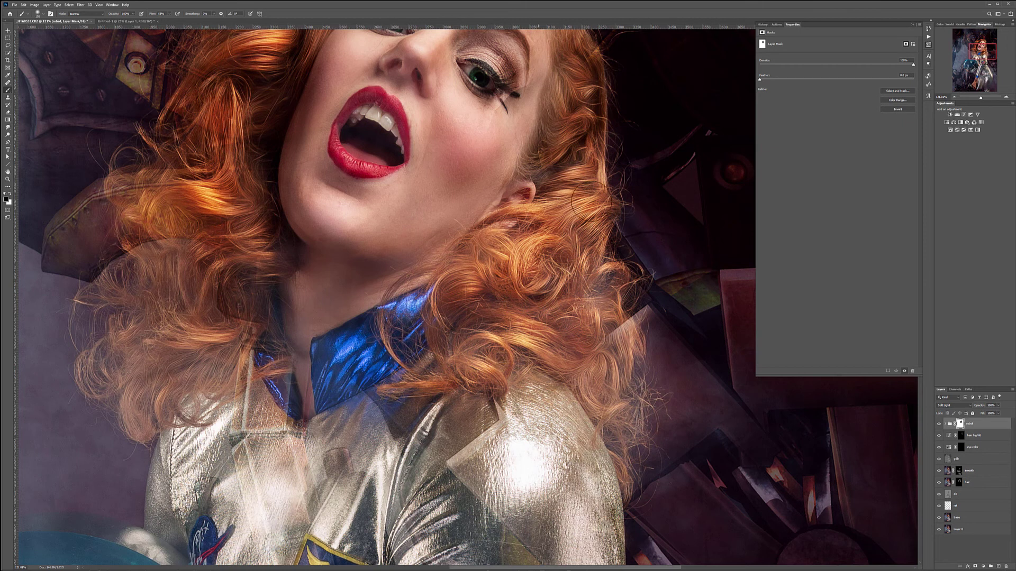
Step: Continue masking the robot off the lower curls, neck, blue collar and upper chest of the suit
mouse_move(242, 282)
mouse_down()
mouse_move(251, 209)
mouse_move(192, 255)
mouse_up()
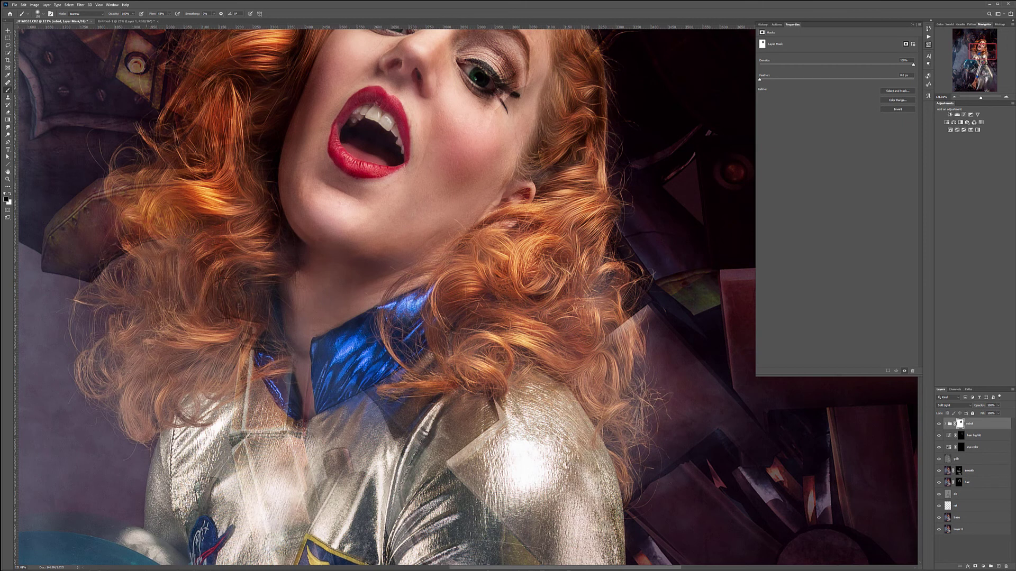
mouse_move(129, 222)
mouse_down()
mouse_move(159, 227)
mouse_move(148, 159)
mouse_move(192, 100)
mouse_move(149, 144)
mouse_up()
drag(254, 165, 328, 300)
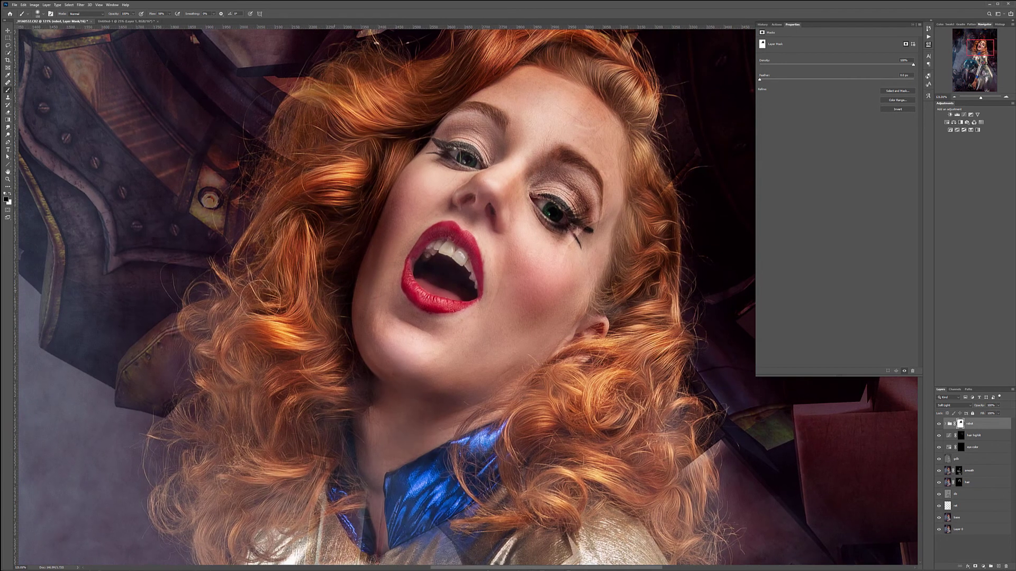
mouse_move(309, 145)
mouse_down()
mouse_move(333, 114)
mouse_move(329, 143)
mouse_move(266, 244)
mouse_up()
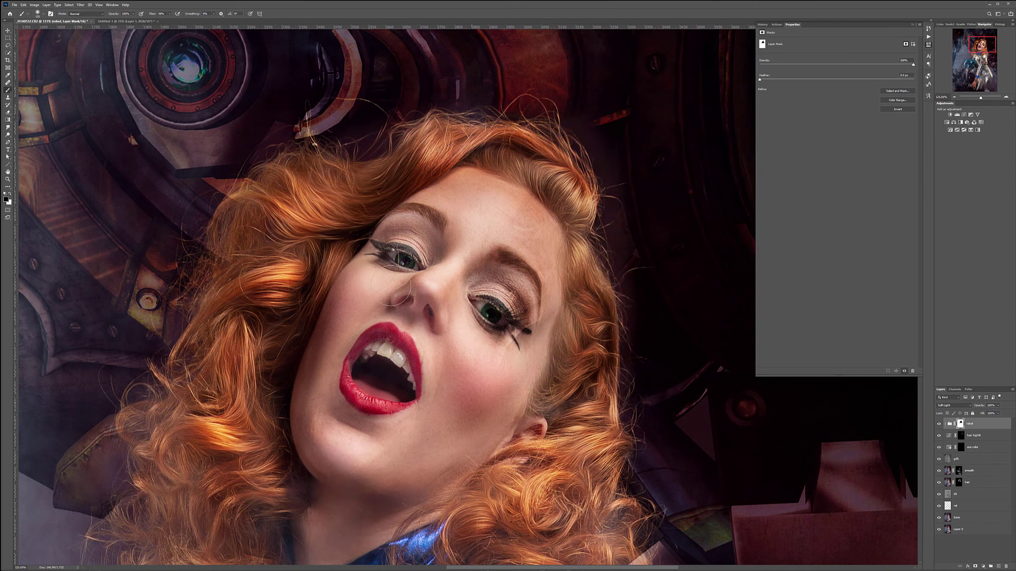
mouse_move(348, 378)
mouse_down()
mouse_move(370, 211)
mouse_move(276, 167)
mouse_move(372, 122)
mouse_up()
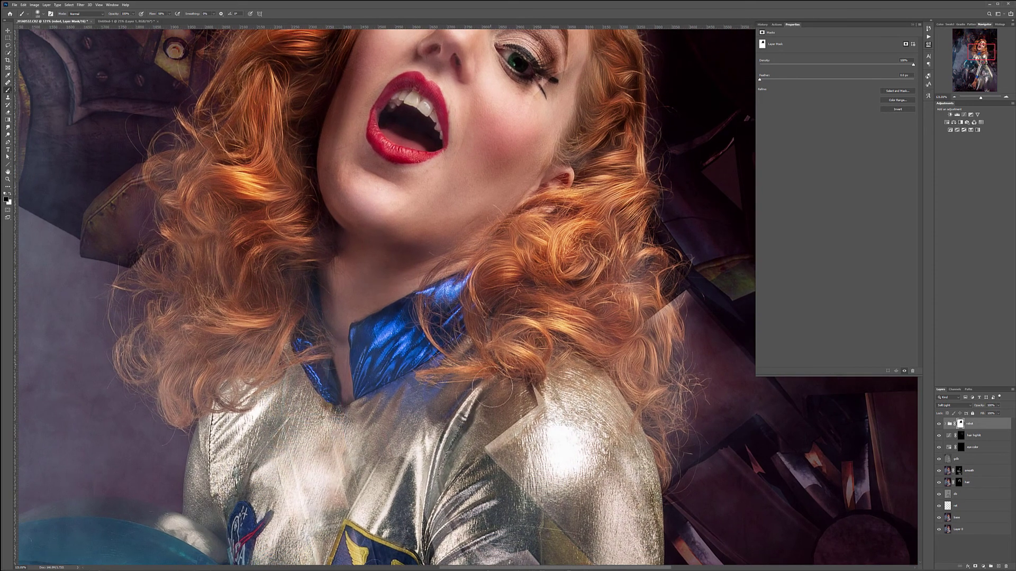
mouse_move(493, 387)
mouse_down()
mouse_move(481, 149)
mouse_move(533, 317)
mouse_move(339, 307)
mouse_move(418, 352)
mouse_move(389, 286)
mouse_up()
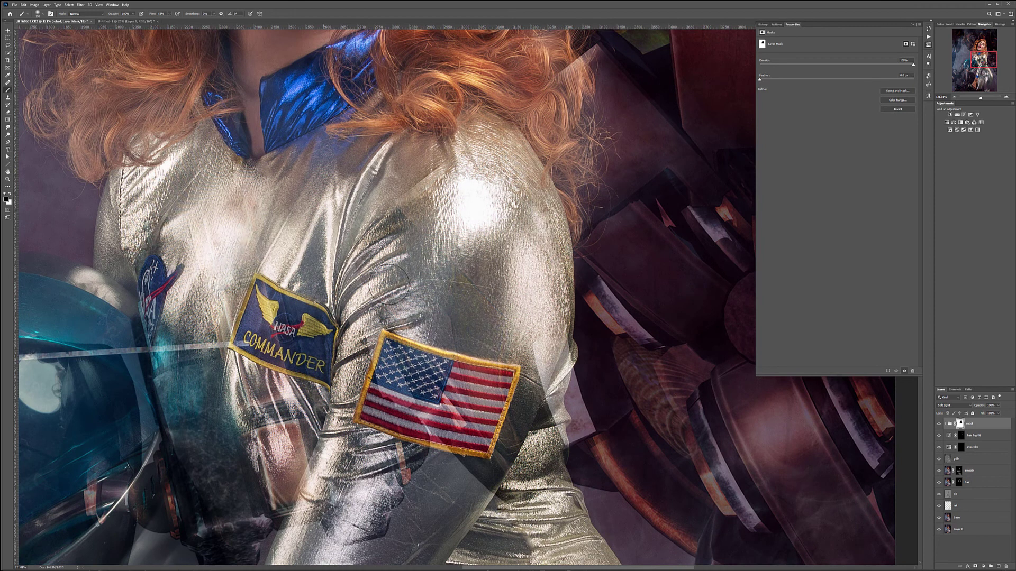
Step: Mask the robot off the silver suit's torso, shoulder, sleeve and patches with a much larger black brush
key(bracketright)
key(bracketright)
key(bracketright)
key(bracketright)
key(bracketright)
key(bracketright)
key(bracketright)
key(bracketright)
mouse_move(162, 249)
mouse_down()
mouse_move(313, 222)
mouse_move(225, 348)
mouse_up()
mouse_move(472, 360)
mouse_down()
mouse_move(483, 182)
mouse_move(521, 325)
mouse_move(477, 355)
mouse_move(256, 357)
mouse_move(158, 333)
mouse_move(132, 365)
mouse_up()
drag(200, 299, 547, 240)
drag(545, 240, 439, 298)
mouse_move(517, 164)
mouse_down()
mouse_move(319, 198)
mouse_move(271, 163)
mouse_move(340, 340)
mouse_move(328, 363)
mouse_move(461, 389)
mouse_move(386, 317)
mouse_move(392, 339)
mouse_move(365, 233)
mouse_move(309, 145)
mouse_move(328, 113)
mouse_move(430, 125)
mouse_move(363, 125)
mouse_move(256, 240)
mouse_move(185, 190)
mouse_move(217, 281)
mouse_move(273, 340)
mouse_move(328, 363)
mouse_move(340, 419)
mouse_move(366, 443)
mouse_up()
Step: Mask the robot off the fingers and lower rim of the helmet with a smaller brush
key(bracketleft)
key(bracketleft)
key(bracketleft)
key(bracketleft)
key(bracketleft)
key(bracketleft)
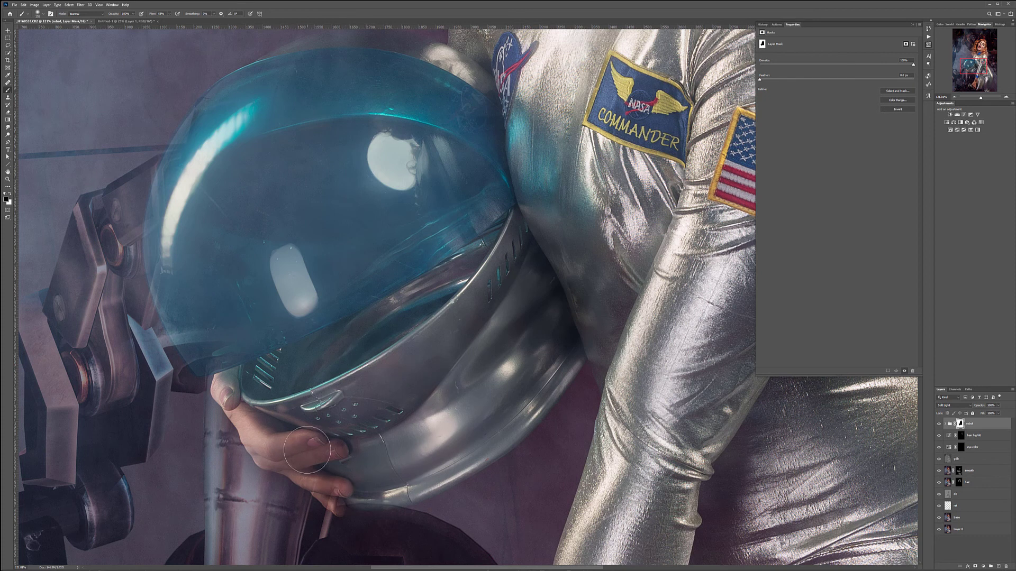
mouse_move(321, 479)
mouse_down()
mouse_move(356, 494)
mouse_move(340, 495)
mouse_move(390, 488)
mouse_up()
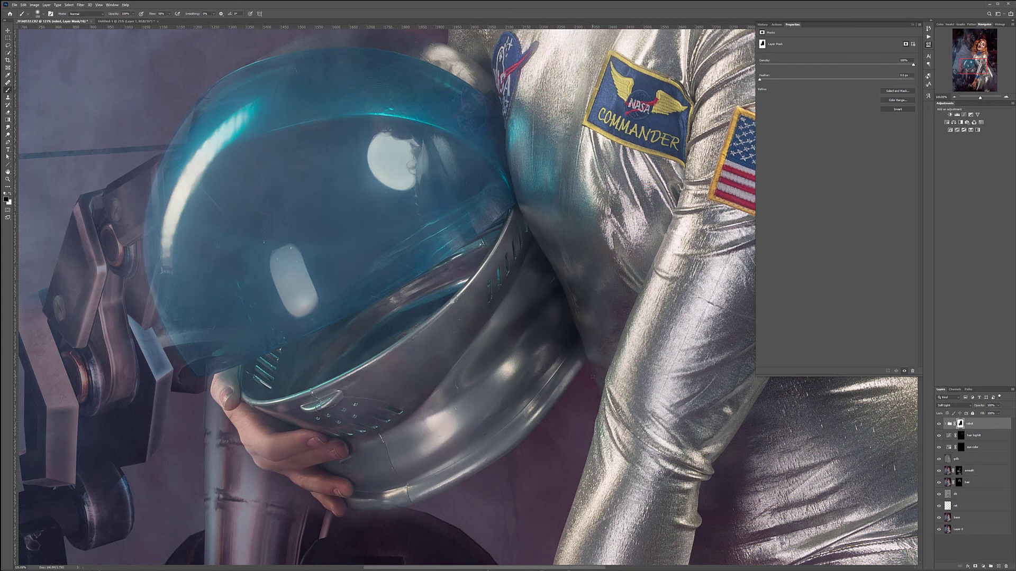
Step: Mask the robot off the lower forearm, wrist and thigh with an enlarged brush
scroll(593, 376, down, 16)
scroll(568, 440, up, 7)
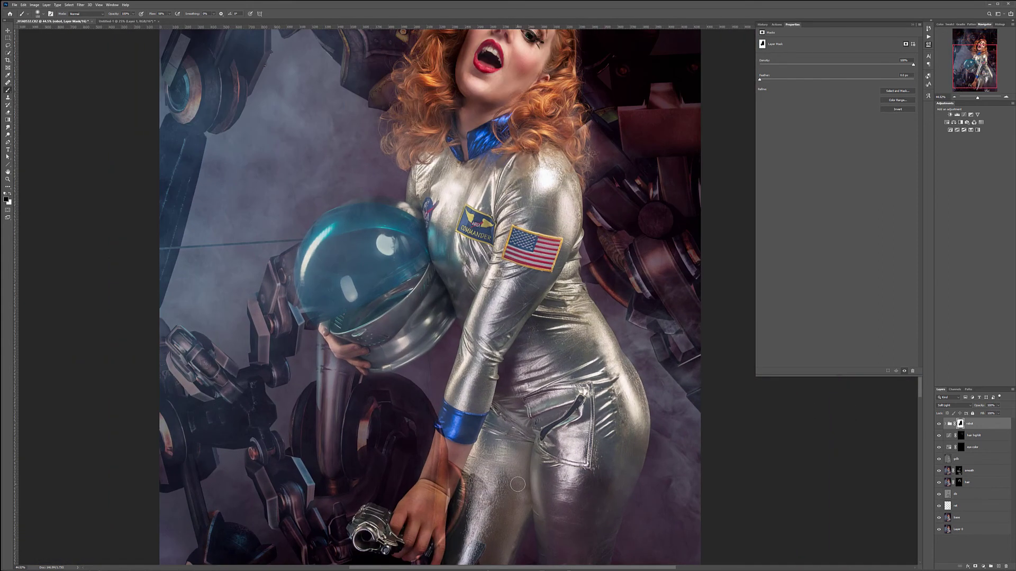
key(bracketright)
key(bracketright)
key(bracketright)
key(bracketright)
key(bracketright)
scroll(544, 529, down, 4)
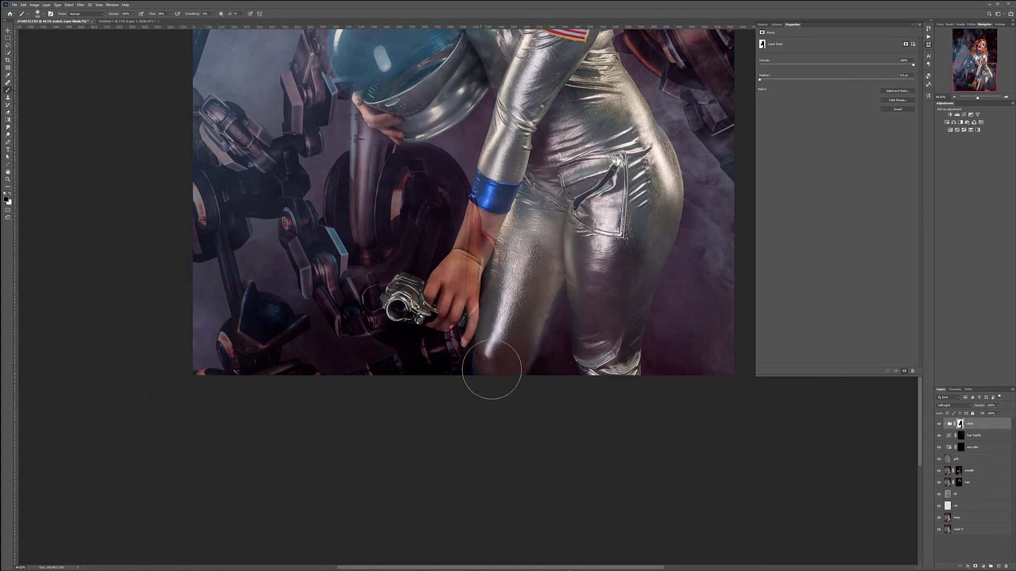
mouse_move(489, 230)
mouse_down()
mouse_move(485, 262)
mouse_move(464, 307)
mouse_move(454, 308)
mouse_up()
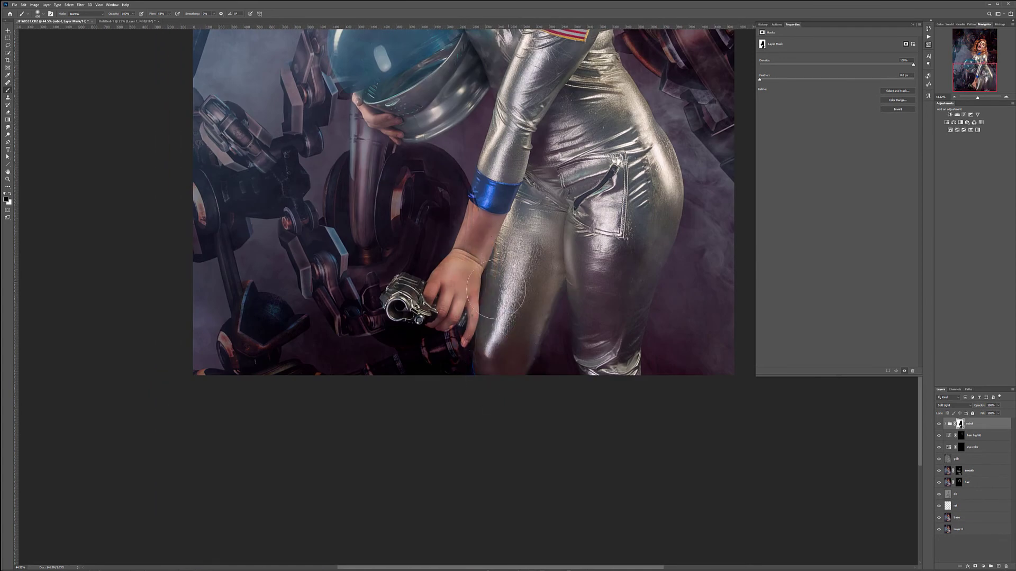
Step: Clean the remaining robot texture off the gun hand and wrist on the mask with a smaller brush
scroll(439, 325, up, 5)
key(bracketleft)
key(bracketleft)
key(bracketleft)
mouse_move(416, 272)
mouse_down()
mouse_move(465, 281)
mouse_move(444, 319)
mouse_move(495, 272)
mouse_move(504, 339)
mouse_move(457, 259)
mouse_move(421, 286)
mouse_move(434, 241)
mouse_move(476, 227)
mouse_up()
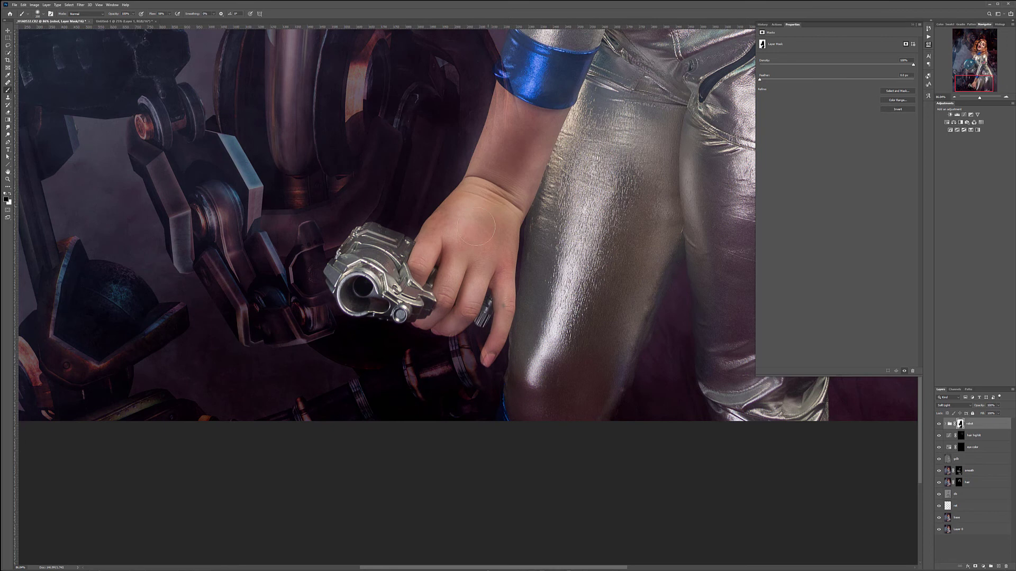
mouse_move(504, 155)
mouse_down()
mouse_move(536, 92)
mouse_move(522, 65)
mouse_move(536, 47)
mouse_move(512, 67)
mouse_move(526, 123)
mouse_up()
scroll(545, 282, down, 8)
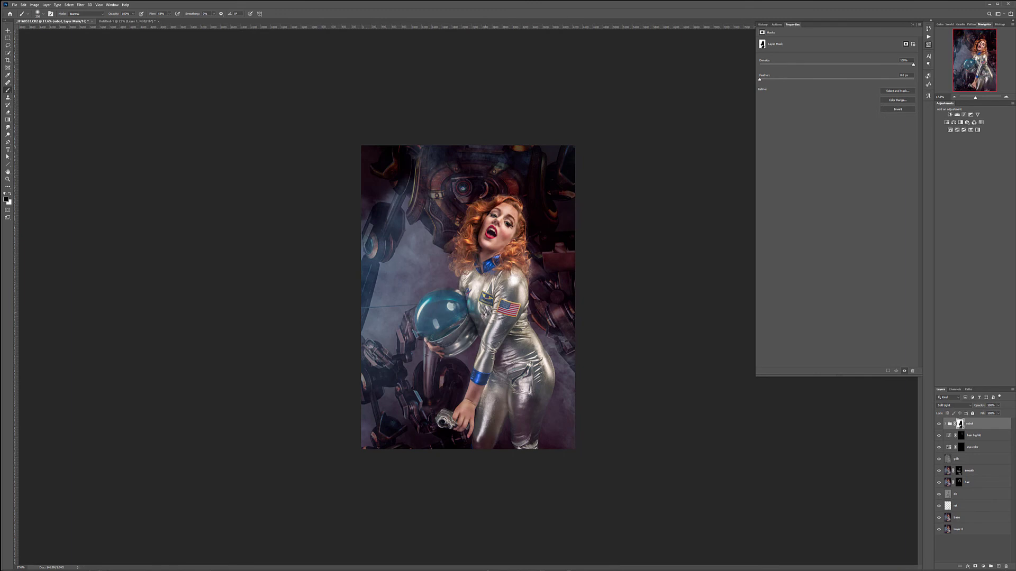
Step: Expand the robot group, toggle its two layers' visibility to compare them, and select the upper robot layer
scroll(486, 329, up, 6)
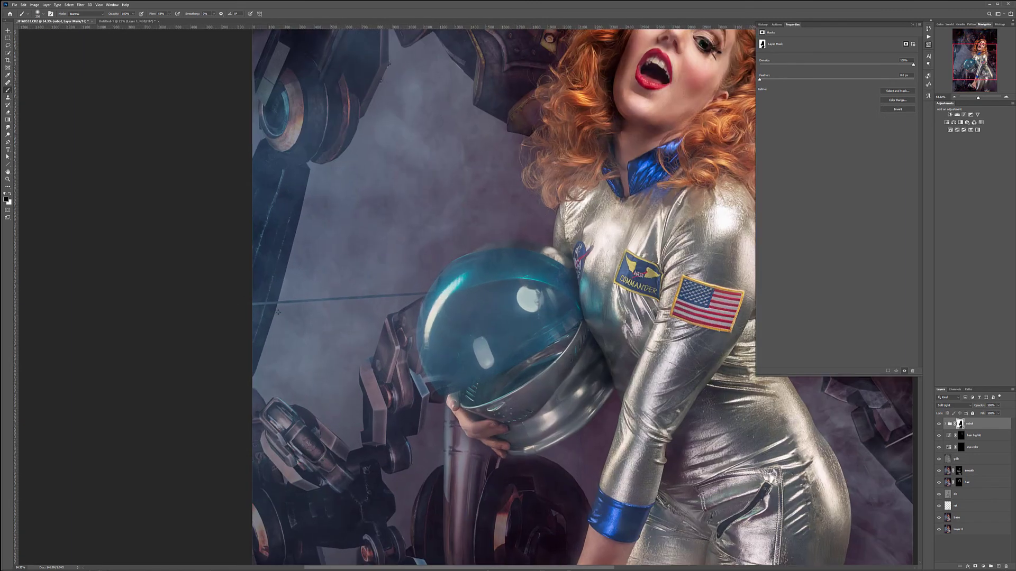
click(944, 424)
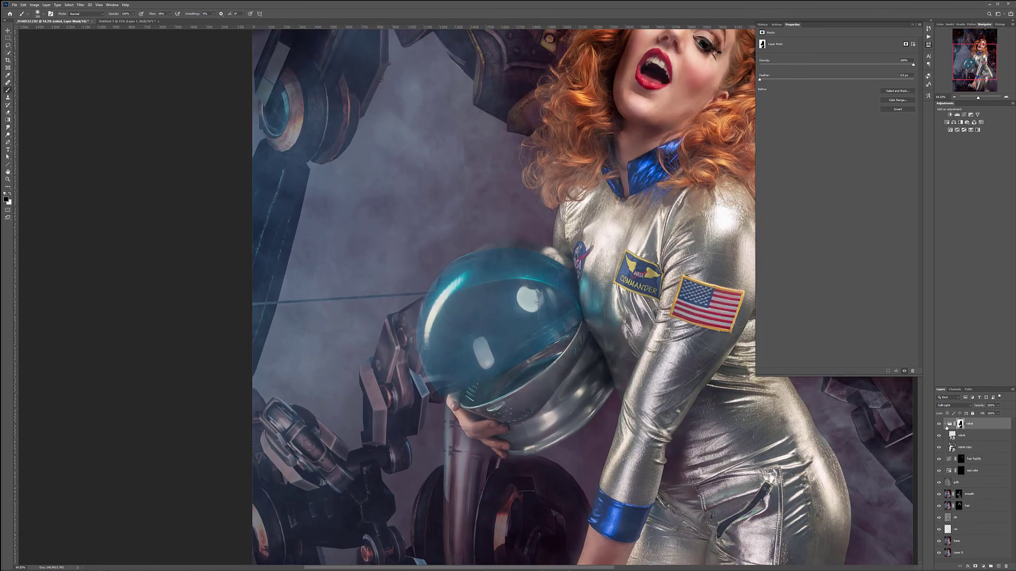
click(940, 448)
click(940, 448)
click(939, 436)
click(939, 436)
click(974, 436)
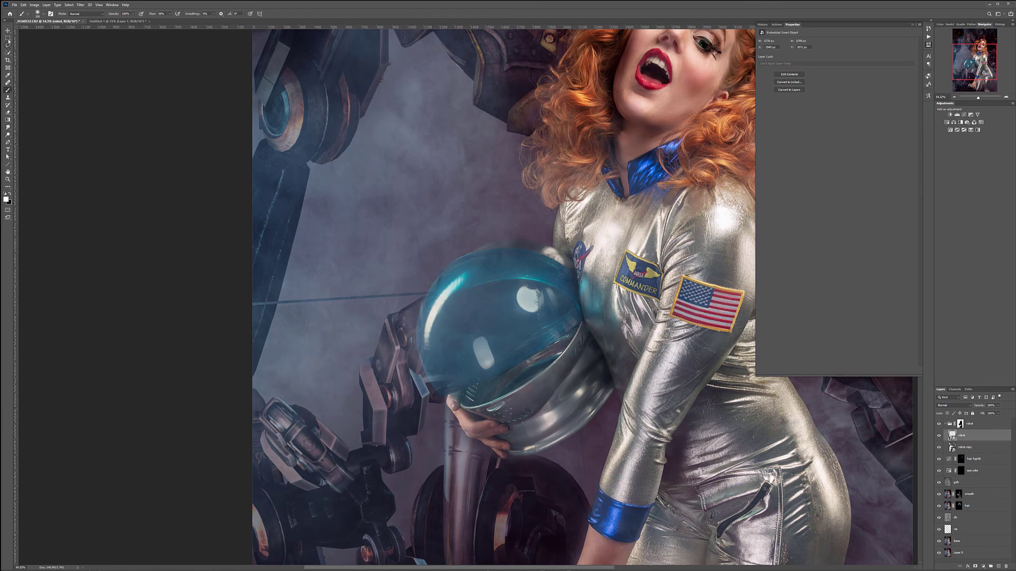
Step: Lasso the stray horizontal line beside the helmet and hide it with an inverted layer mask on the upper robot layer
click(7, 45)
drag(253, 294, 603, 307)
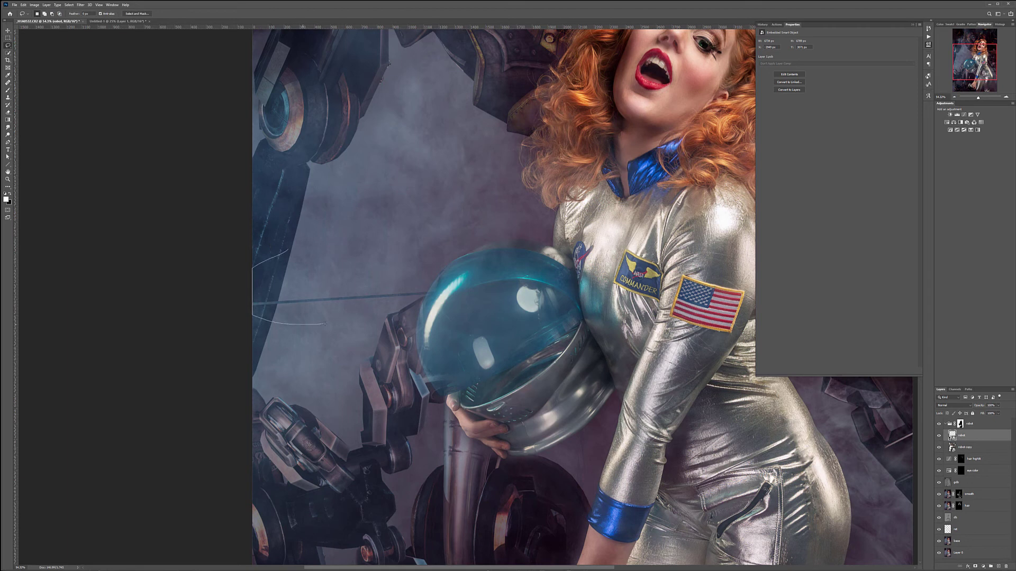
drag(519, 240, 381, 248)
drag(239, 275, 275, 321)
click(975, 567)
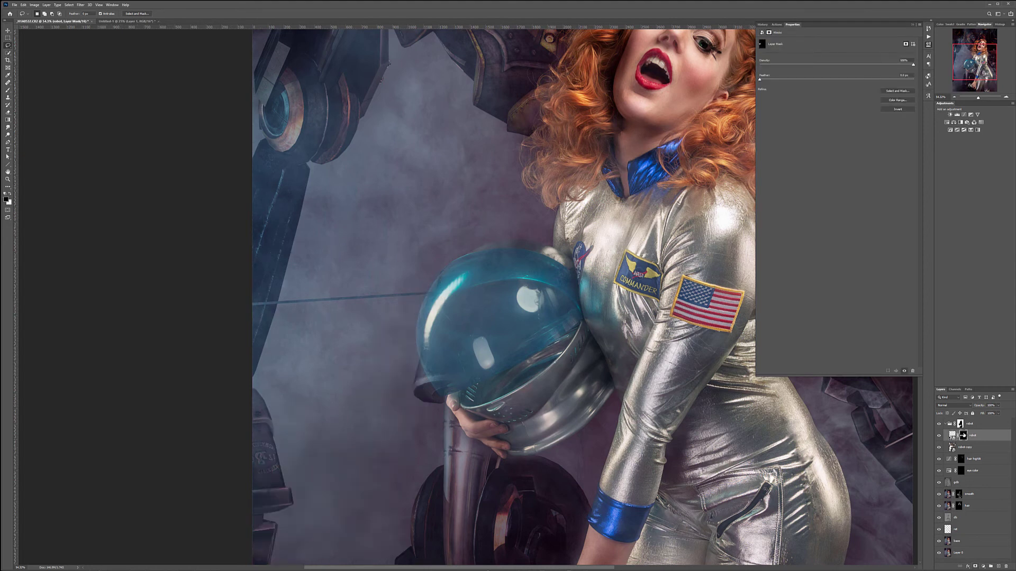
key(ctrl+i)
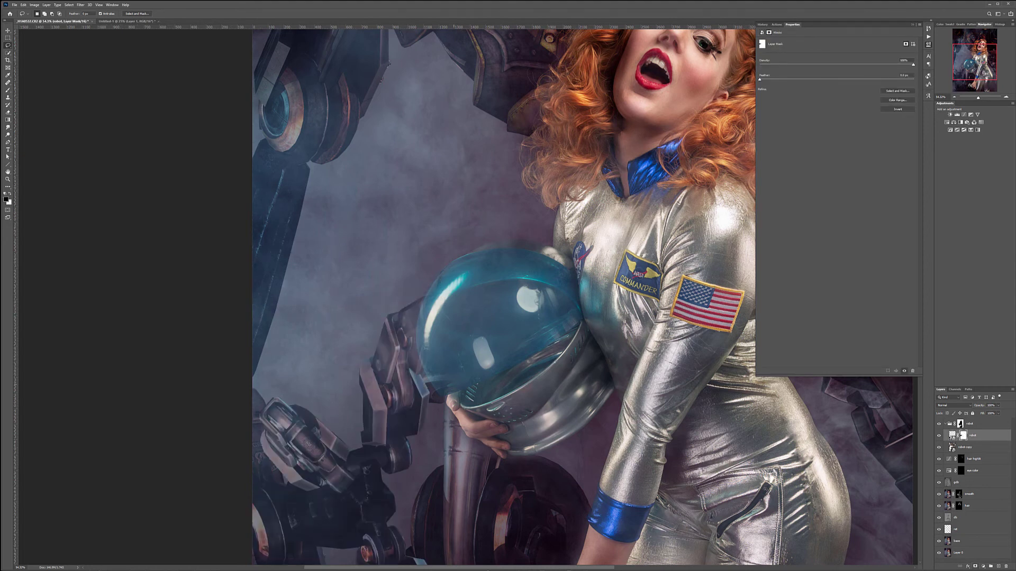
Step: Paint white at 10% opacity on the robot group's mask to softly restore the robot around the helmet
scroll(471, 319, down, 5)
scroll(423, 341, up, 8)
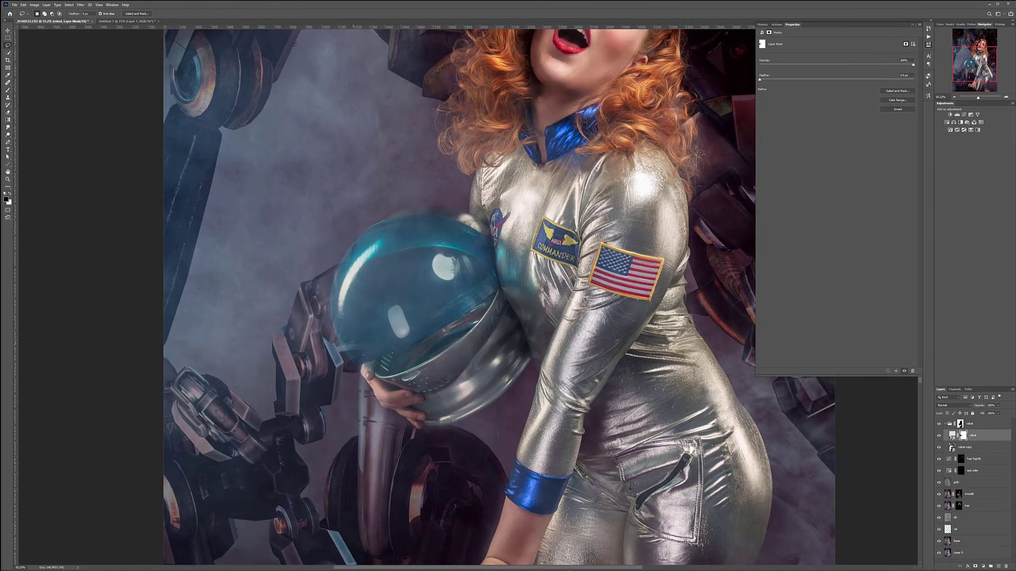
click(960, 423)
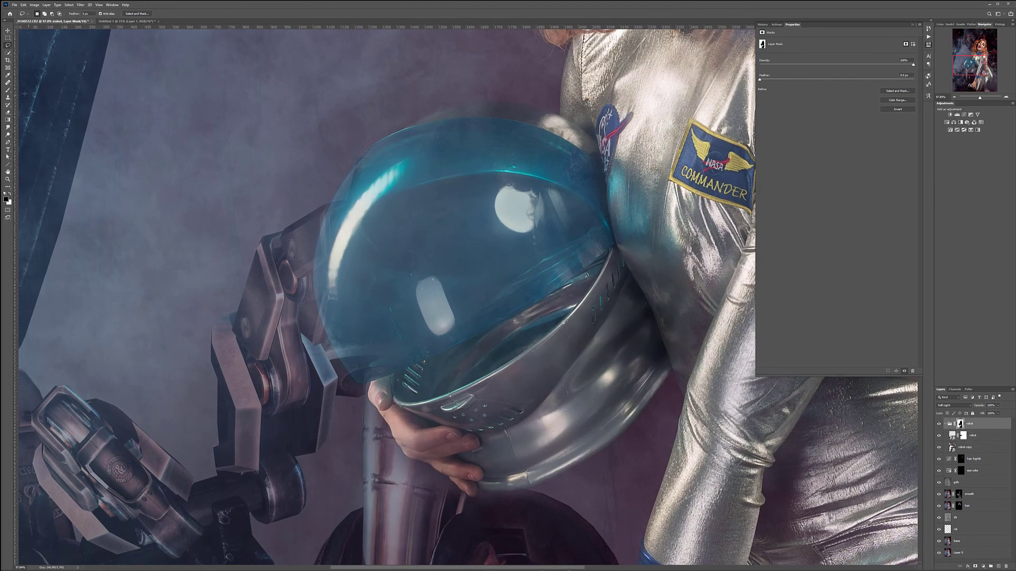
click(8, 91)
key(x)
key(1)
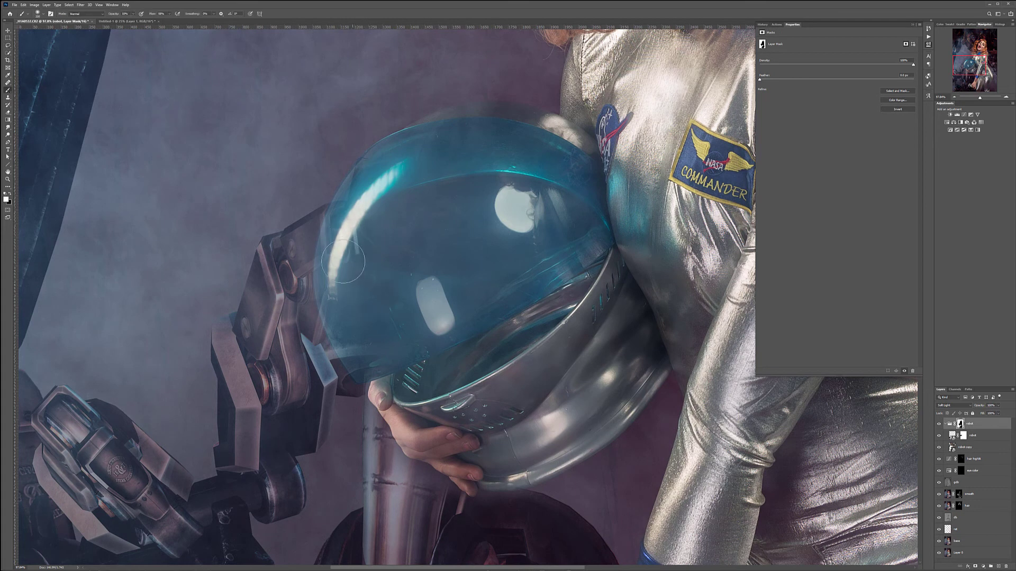
mouse_move(387, 314)
mouse_down()
mouse_move(381, 359)
mouse_move(360, 341)
mouse_move(358, 301)
mouse_move(365, 325)
mouse_up()
mouse_move(548, 173)
mouse_down()
mouse_move(404, 283)
mouse_move(465, 233)
mouse_move(490, 229)
mouse_move(318, 460)
mouse_up()
mouse_move(369, 216)
mouse_down()
mouse_move(367, 263)
mouse_move(471, 420)
mouse_up()
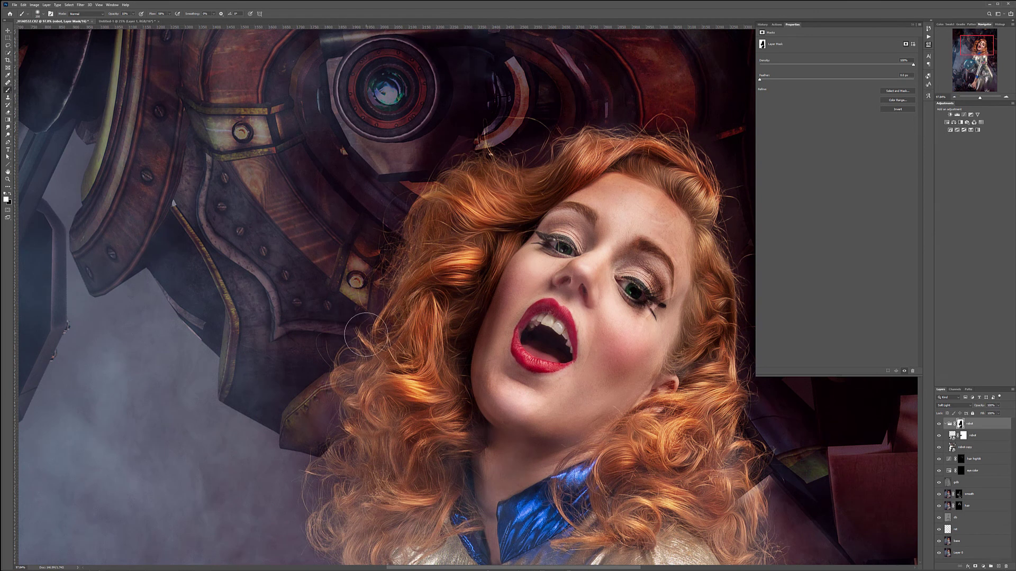
Step: Softly restore the robot around the outer edges of the hair and shoulder on the group's mask
drag(334, 475, 329, 318)
drag(688, 174, 224, 311)
mouse_move(295, 172)
mouse_down()
mouse_move(294, 344)
mouse_move(325, 446)
mouse_move(376, 231)
mouse_up()
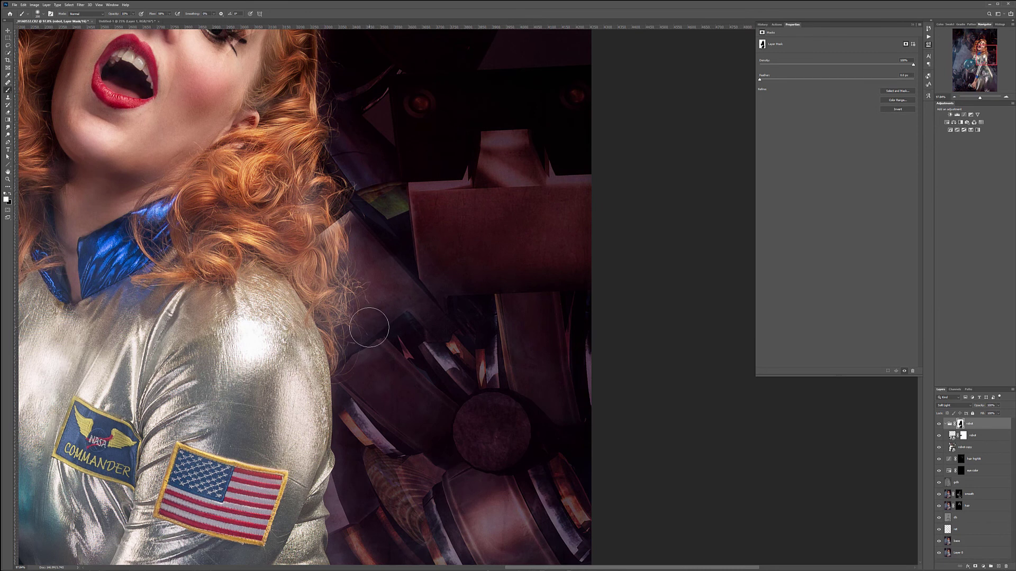
scroll(372, 335, down, 10)
scroll(468, 297, down, 1)
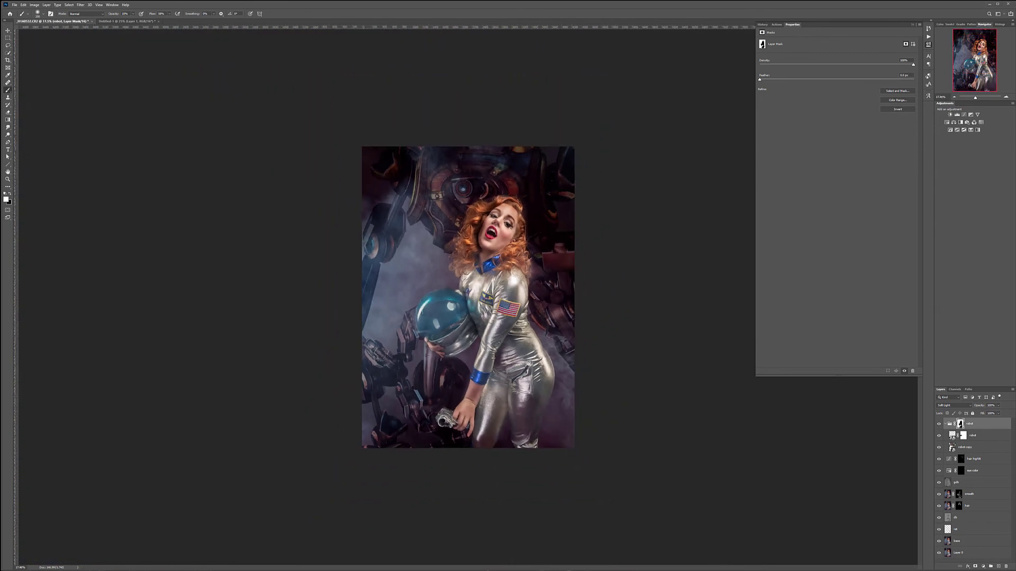
Step: Try lower opacity values for the robot group
click(10, 31)
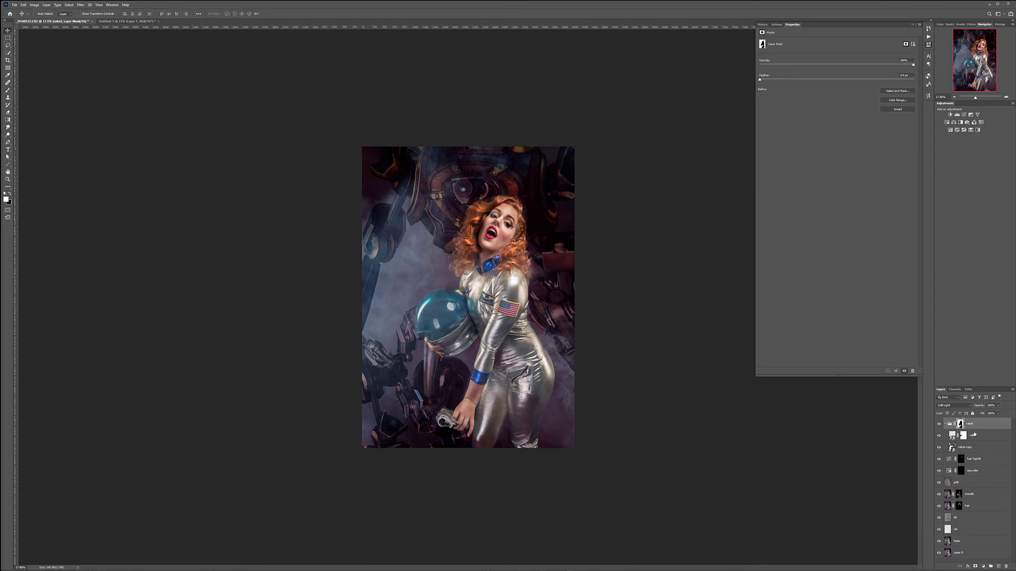
click(999, 406)
drag(983, 413, 992, 413)
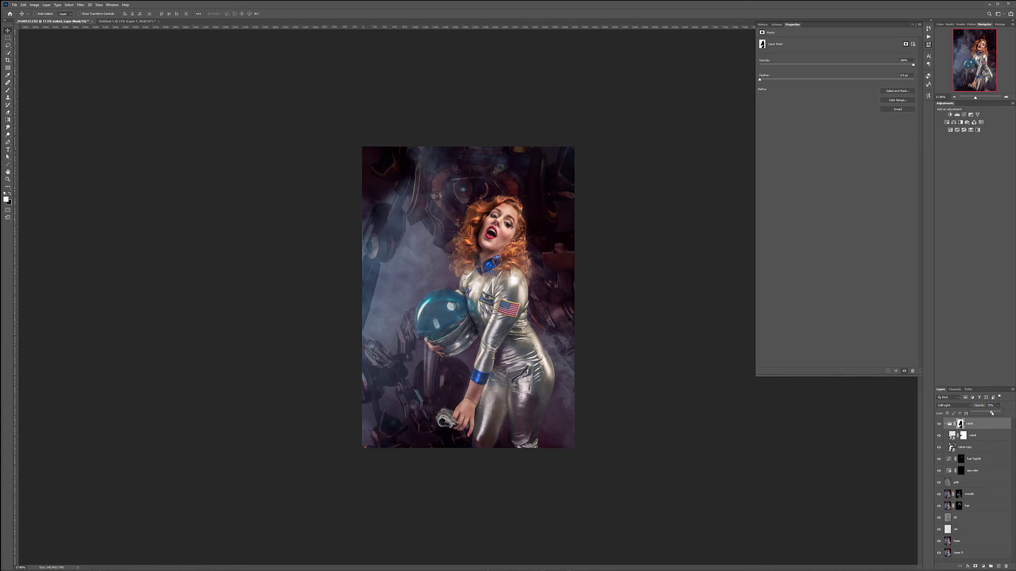
drag(981, 414, 989, 414)
Step: Set the robot group's blend mode to Pass Through and its opacity to 100%
click(959, 406)
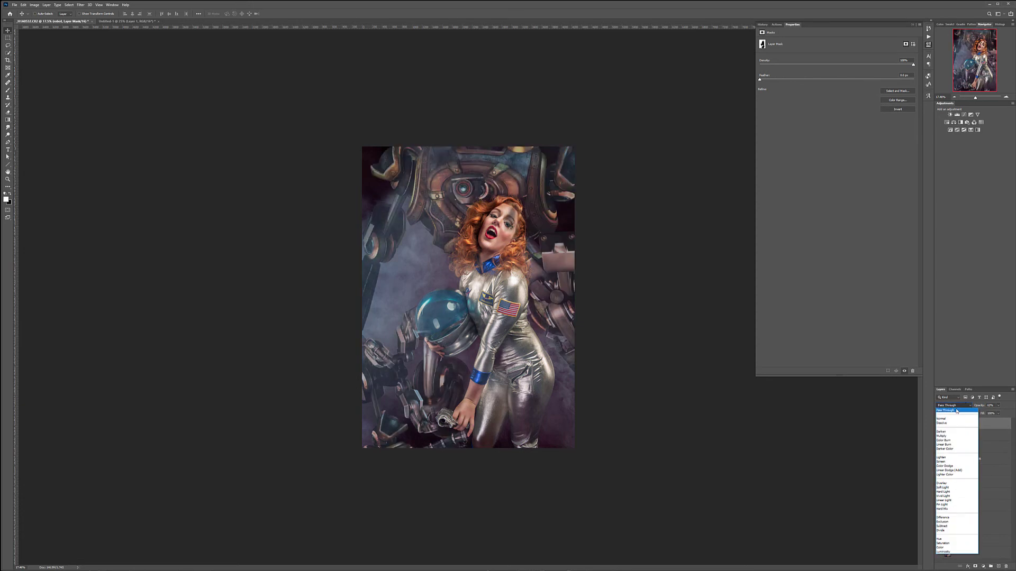
click(956, 410)
click(997, 406)
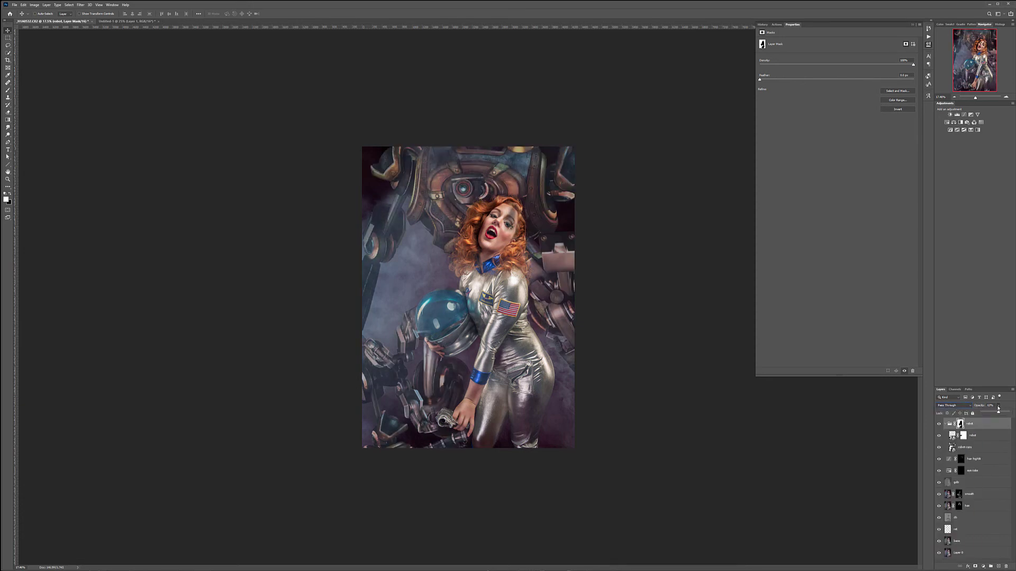
drag(989, 413, 1008, 412)
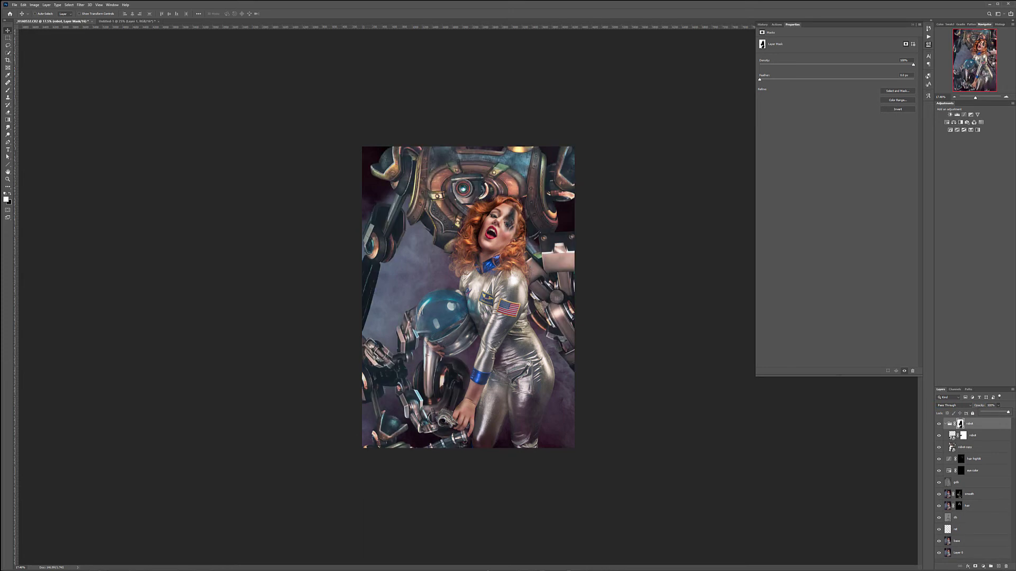
Step: Fill the leftover white and grey gaps over the woman's face and hair with 100% opacity black on the robot group's mask
drag(519, 216, 495, 288)
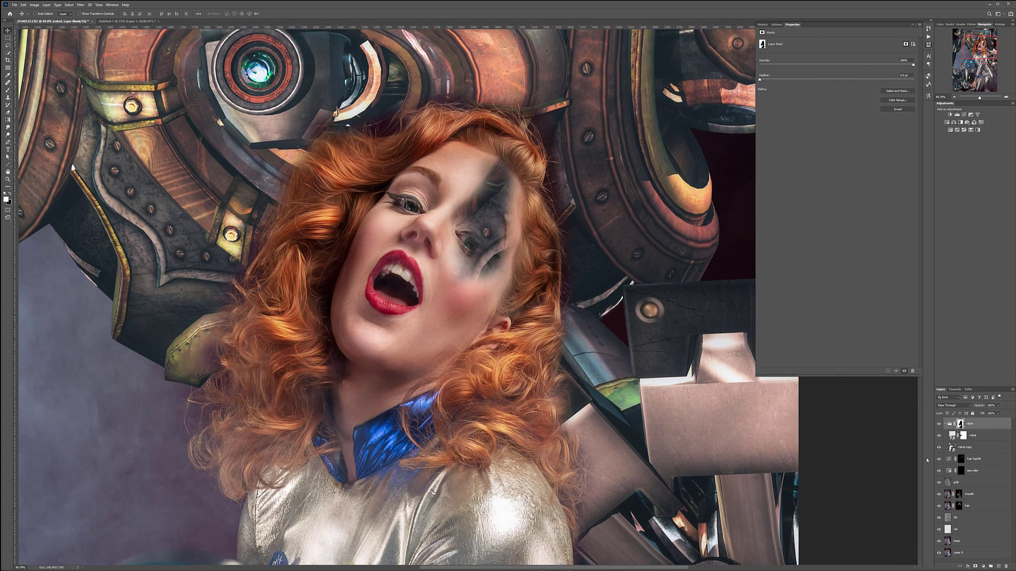
alt+click(960, 423)
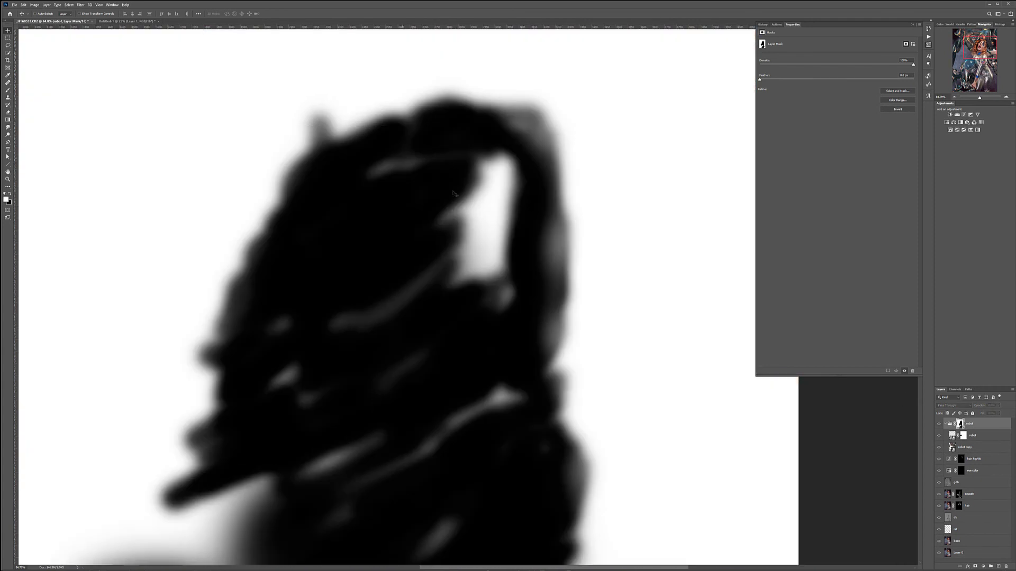
click(8, 90)
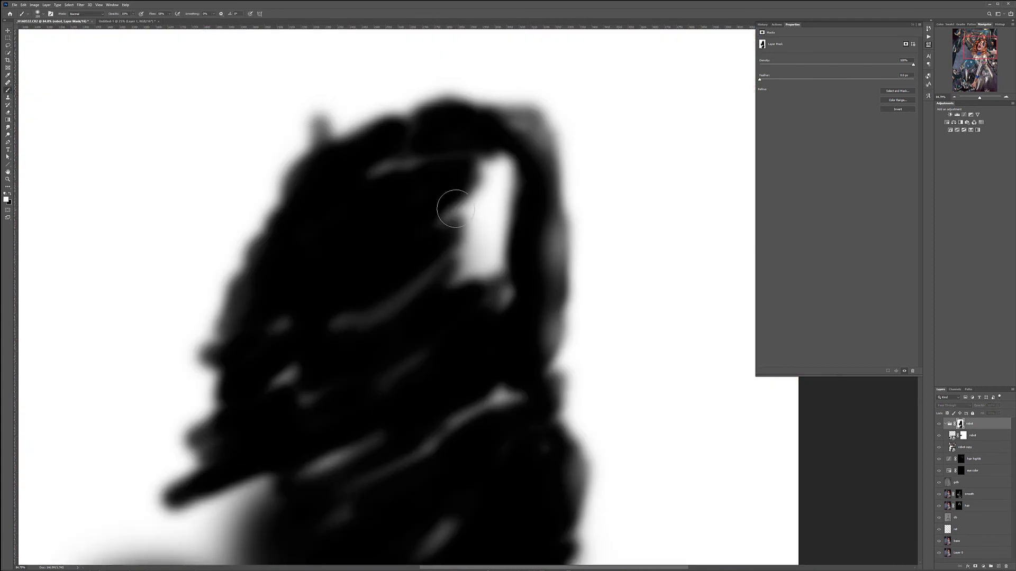
key(x)
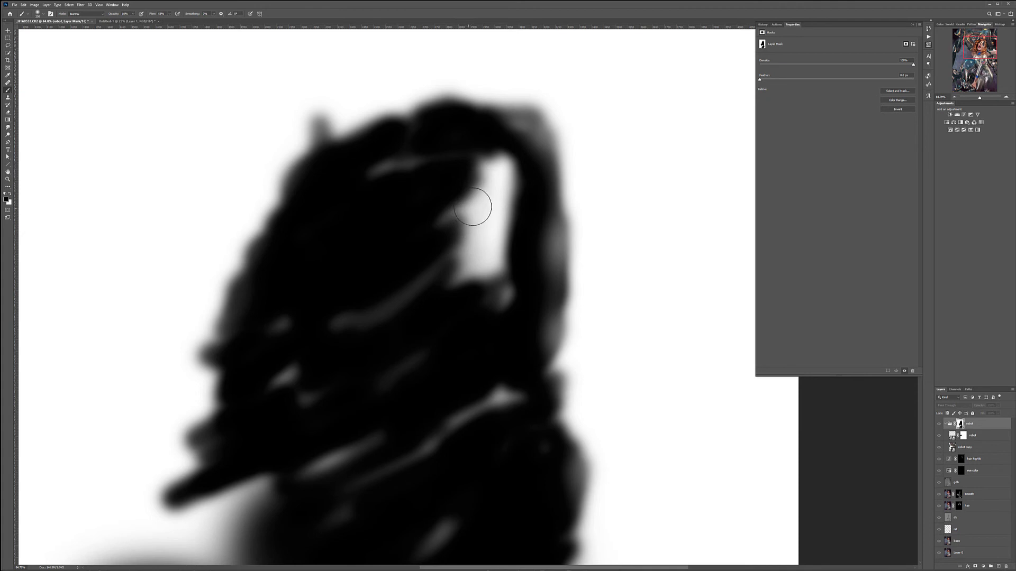
key(0)
mouse_move(473, 186)
mouse_down()
mouse_move(447, 235)
mouse_move(487, 162)
mouse_move(503, 233)
mouse_move(494, 159)
mouse_move(439, 275)
mouse_up()
mouse_move(486, 213)
mouse_down()
mouse_move(471, 281)
mouse_move(503, 286)
mouse_move(379, 169)
mouse_move(254, 321)
mouse_move(300, 396)
mouse_move(362, 319)
mouse_move(401, 371)
mouse_move(364, 489)
mouse_move(497, 397)
mouse_move(522, 397)
mouse_move(429, 550)
mouse_move(307, 468)
mouse_up()
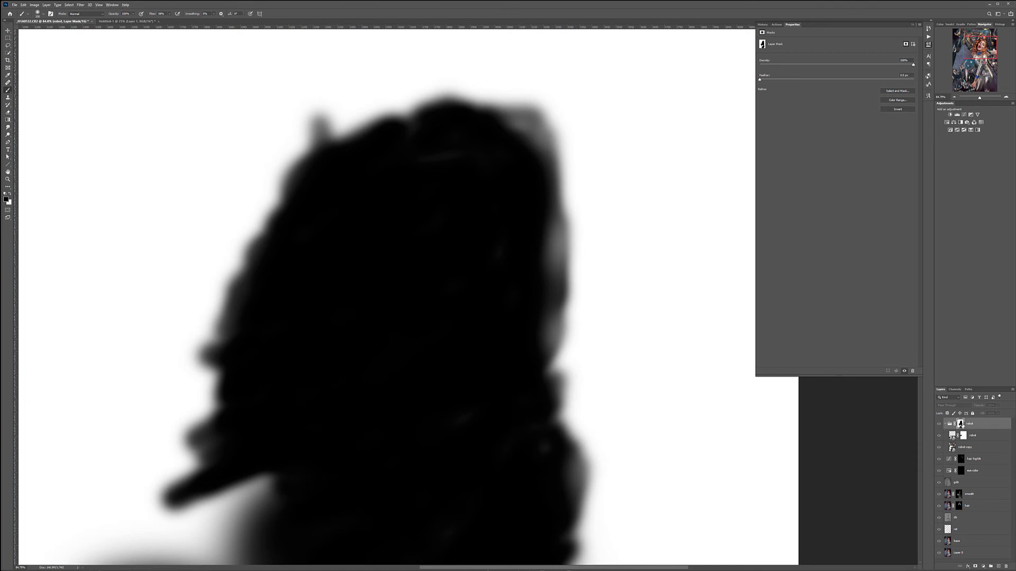
alt+click(958, 424)
scroll(458, 333, down, 8)
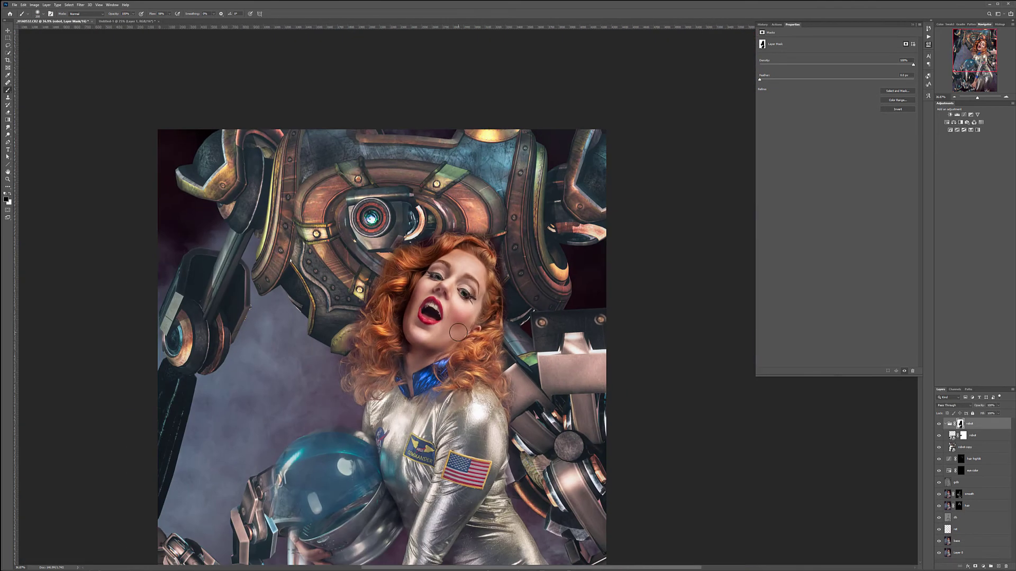
scroll(458, 333, up, 2)
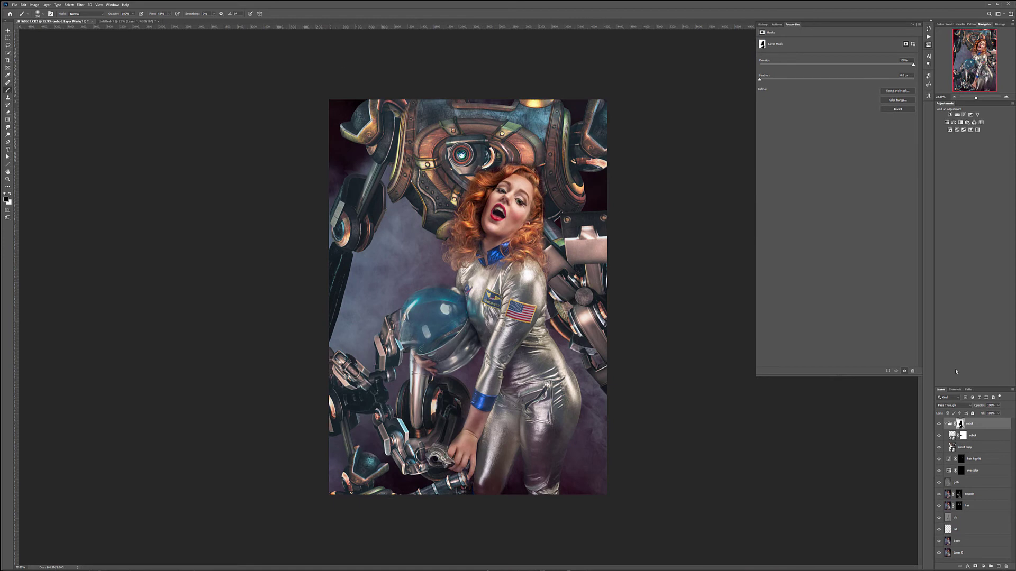
Step: Lower the robot group's opacity to about 40% and collapse the group
click(1000, 413)
drag(998, 413, 984, 413)
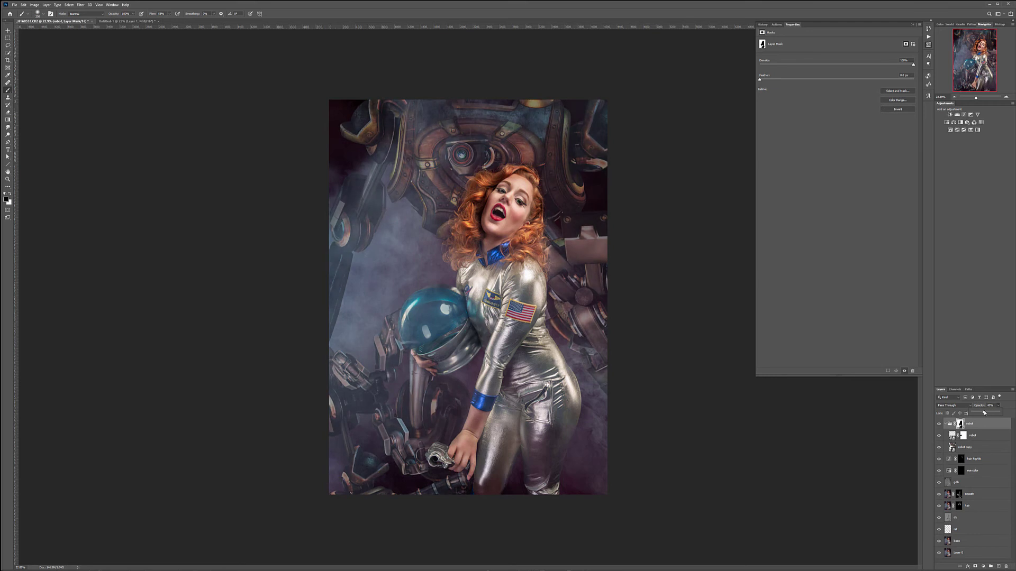
drag(985, 413, 983, 413)
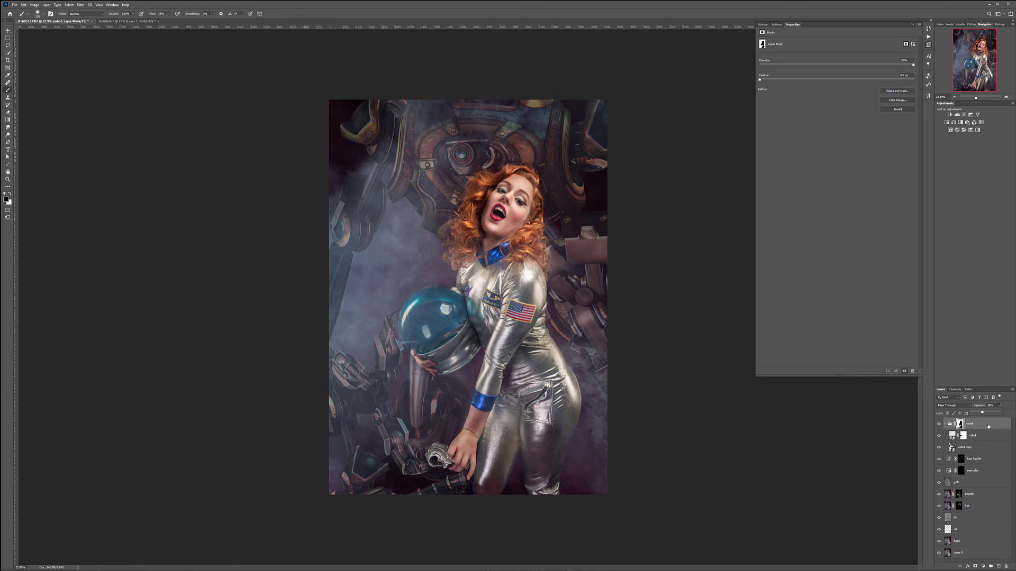
click(946, 424)
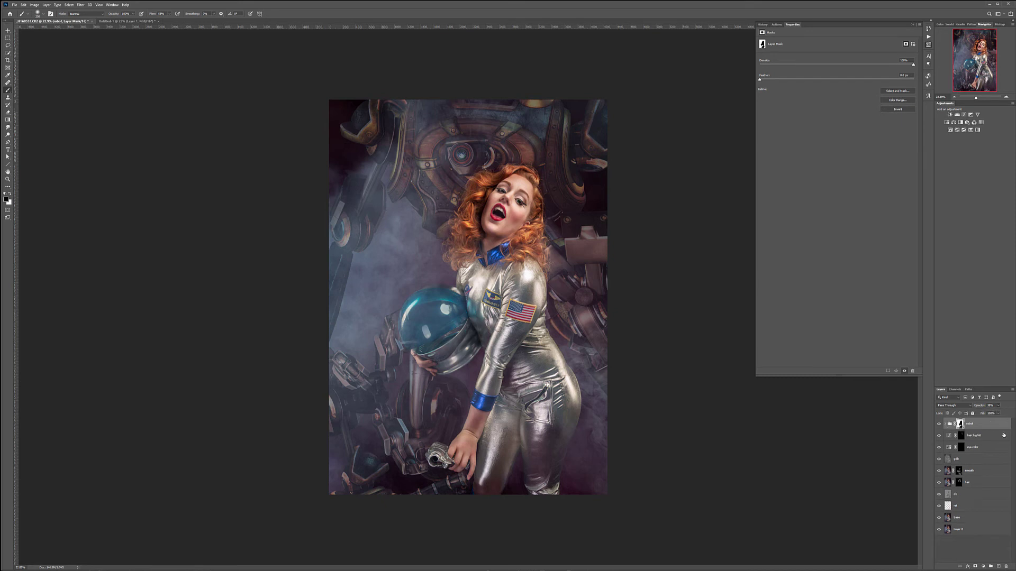
Step: Add a new layer named smoke above the robot group
key(ctrl+shift+alt+n)
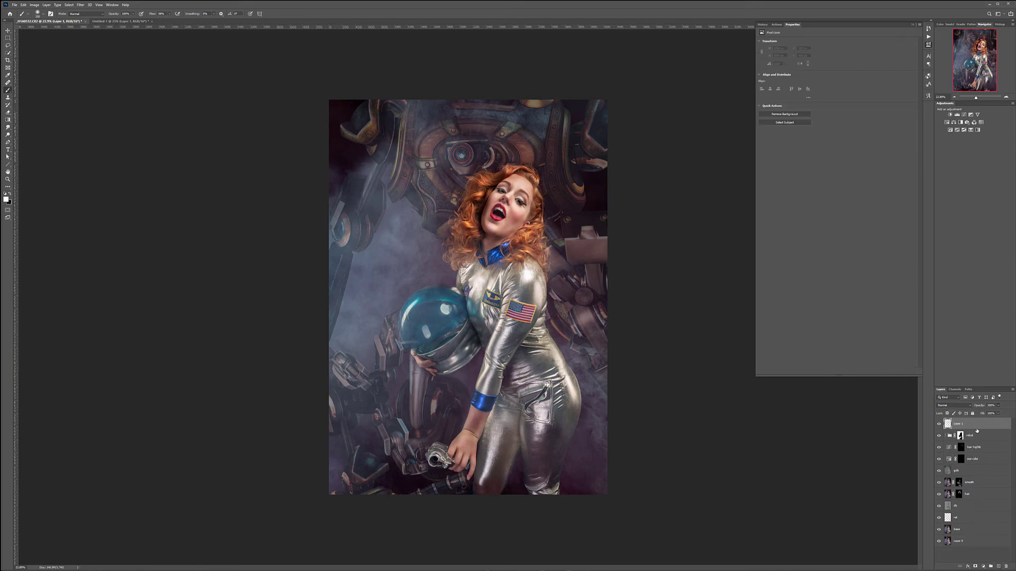
double_click(955, 423)
text(smoke)
key(Return)
Step: Try a single white stamp of a fog brush above the gun's muzzle on the smoke layer
click(8, 30)
click(8, 91)
drag(460, 337, 497, 337)
mouse_move(418, 300)
mouse_down()
mouse_move(426, 233)
mouse_move(397, 176)
mouse_up()
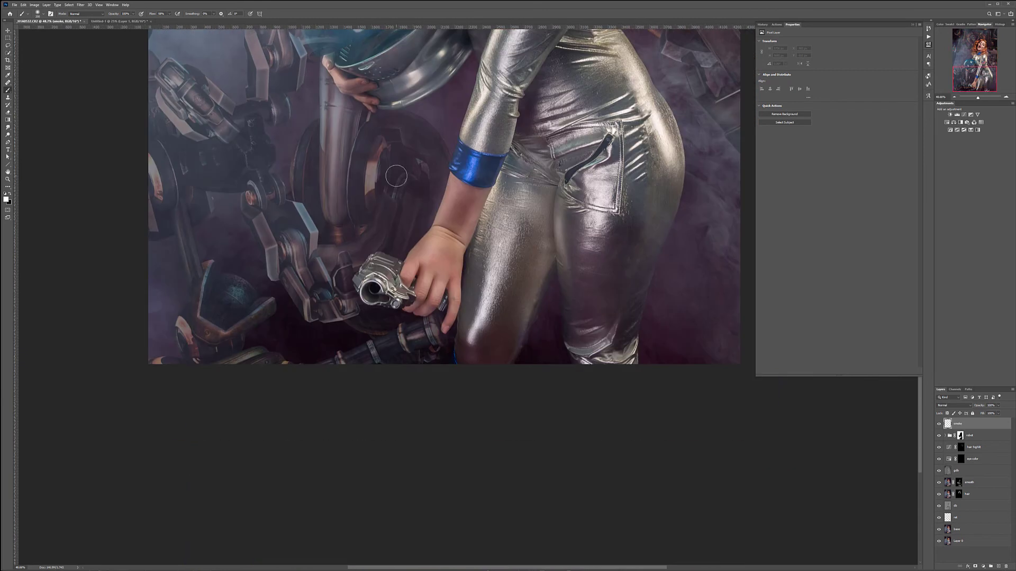
right_click(397, 176)
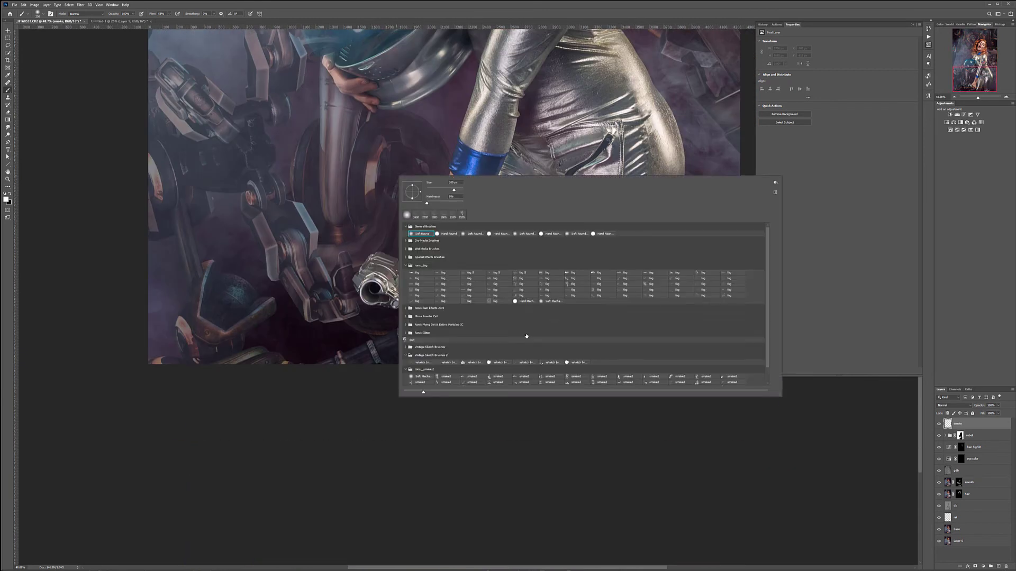
scroll(636, 338, down, 2)
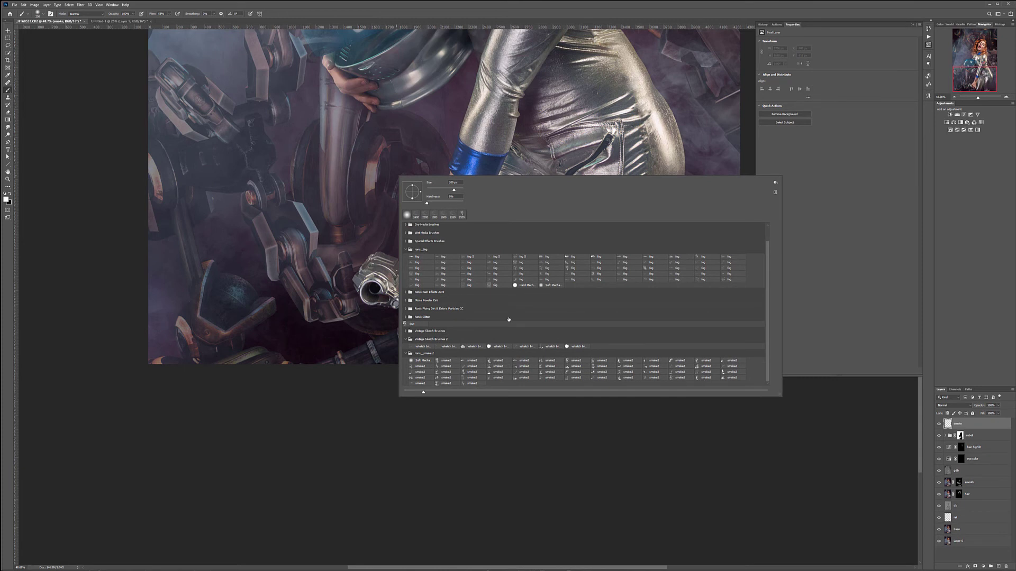
click(576, 270)
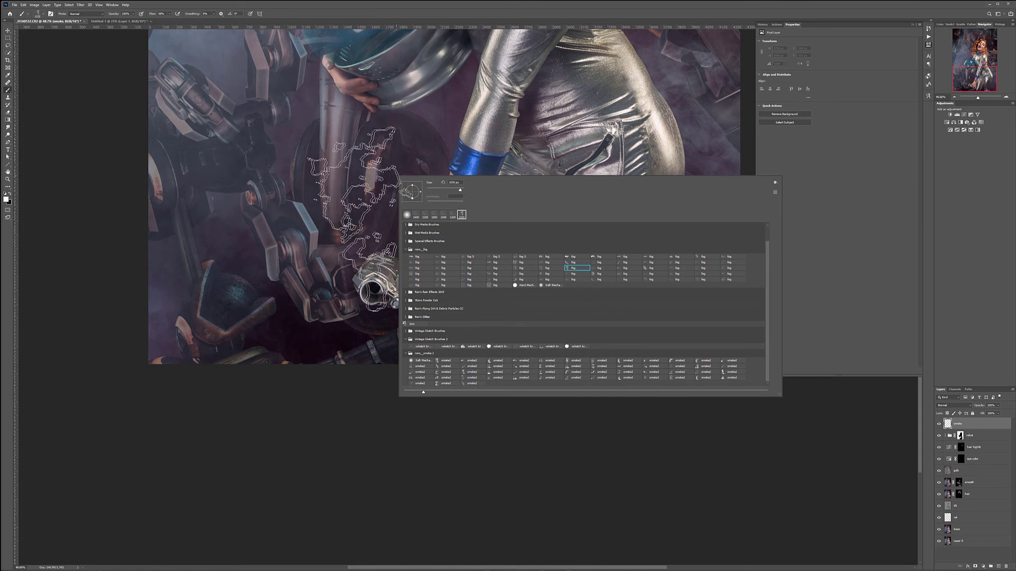
click(341, 191)
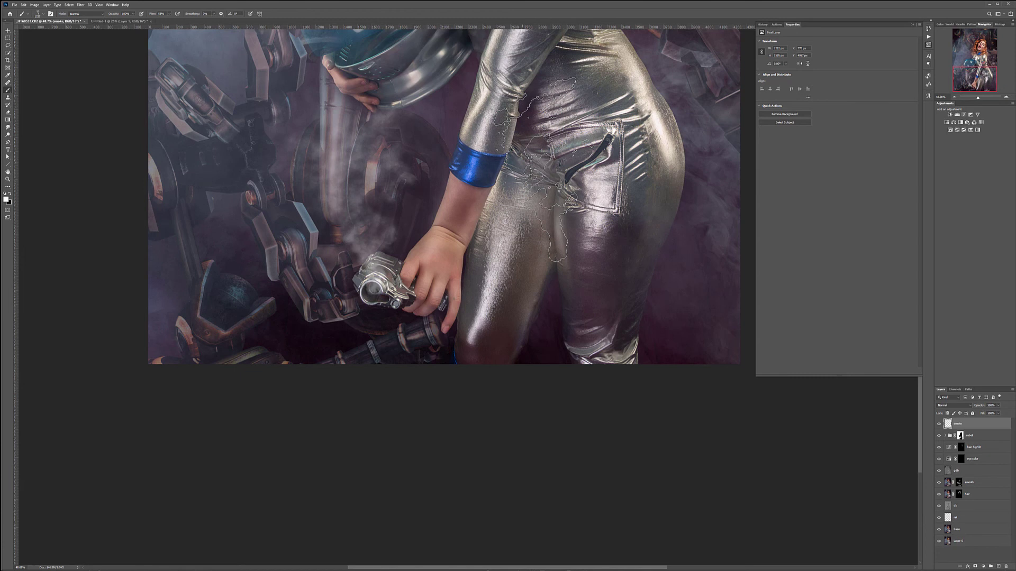
Step: Stamp a white smoke plume rising from the gun's muzzle with the last smoke2 brush, redoing the first attempt
right_click(405, 187)
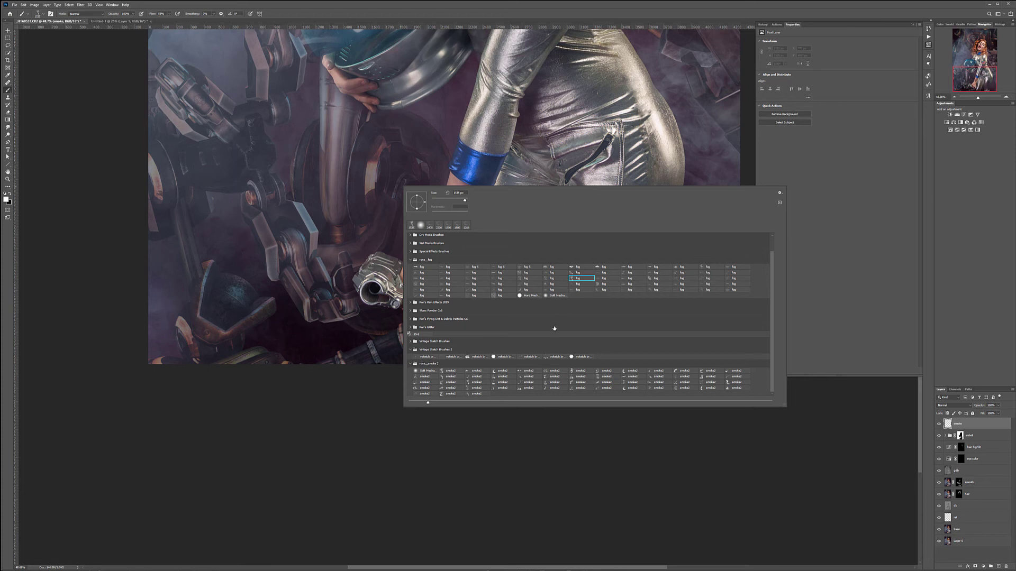
click(474, 392)
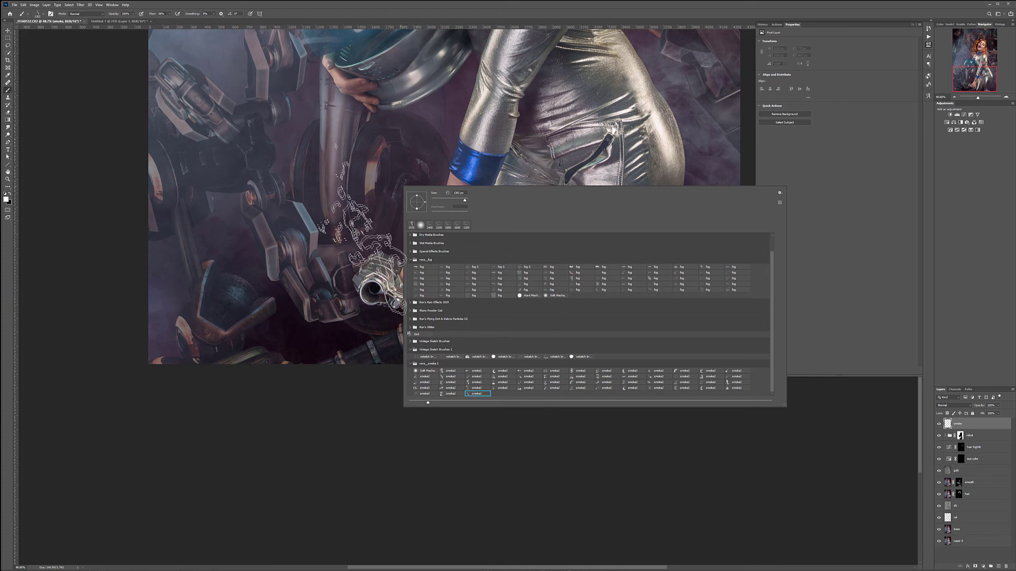
click(338, 210)
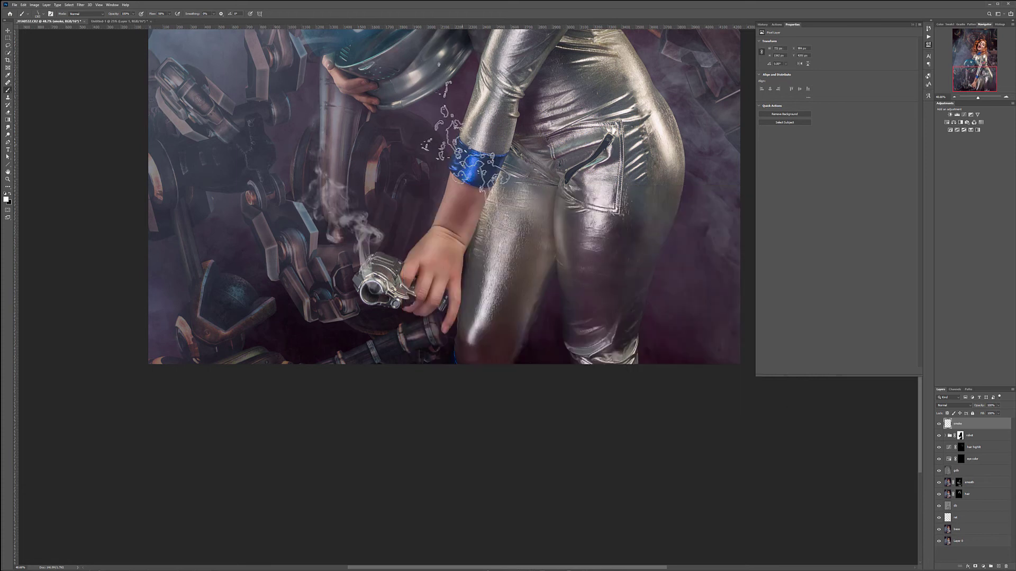
key(ctrl+z)
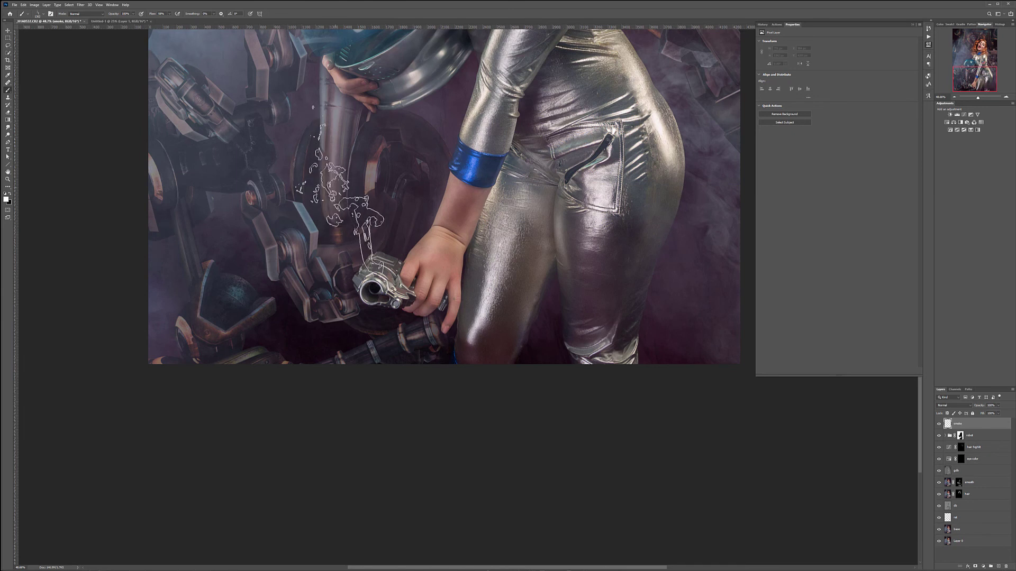
click(337, 208)
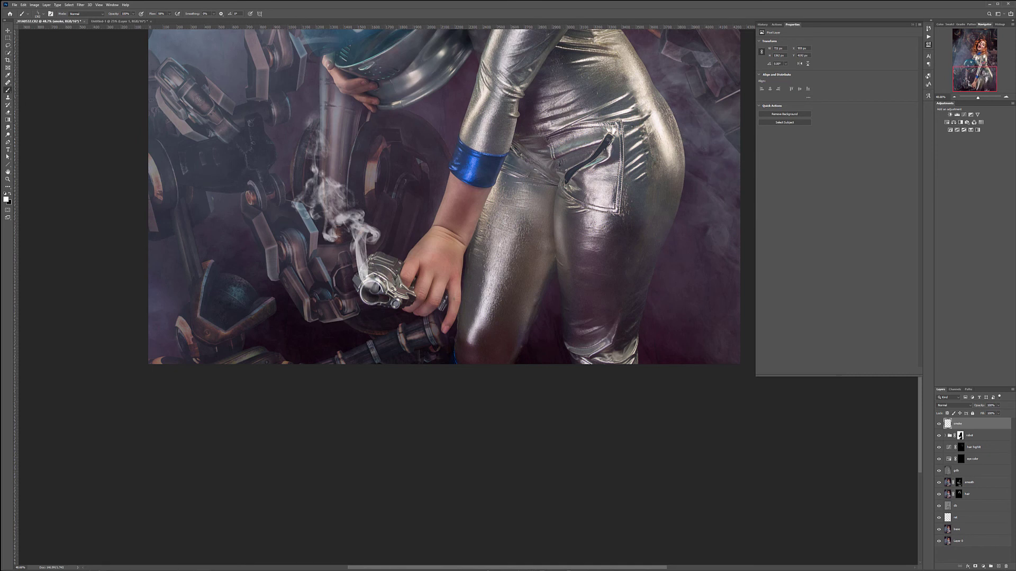
Step: Transform the smoke plume, rotating it more upright and repositioning it so it rises from the gun's muzzle
click(8, 31)
key(ctrl+t)
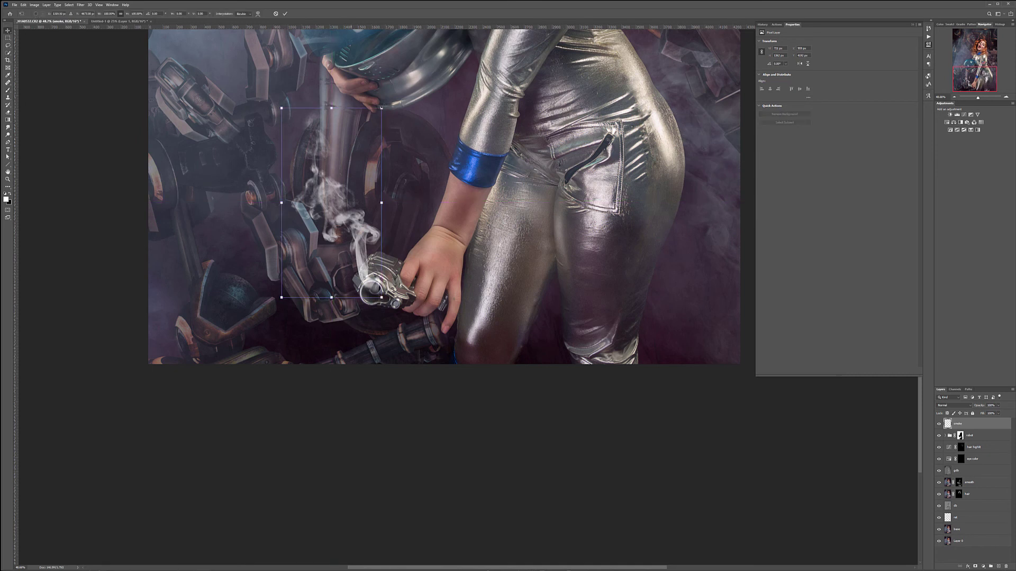
drag(394, 85, 443, 121)
drag(378, 172, 419, 160)
drag(471, 121, 467, 116)
key(Return)
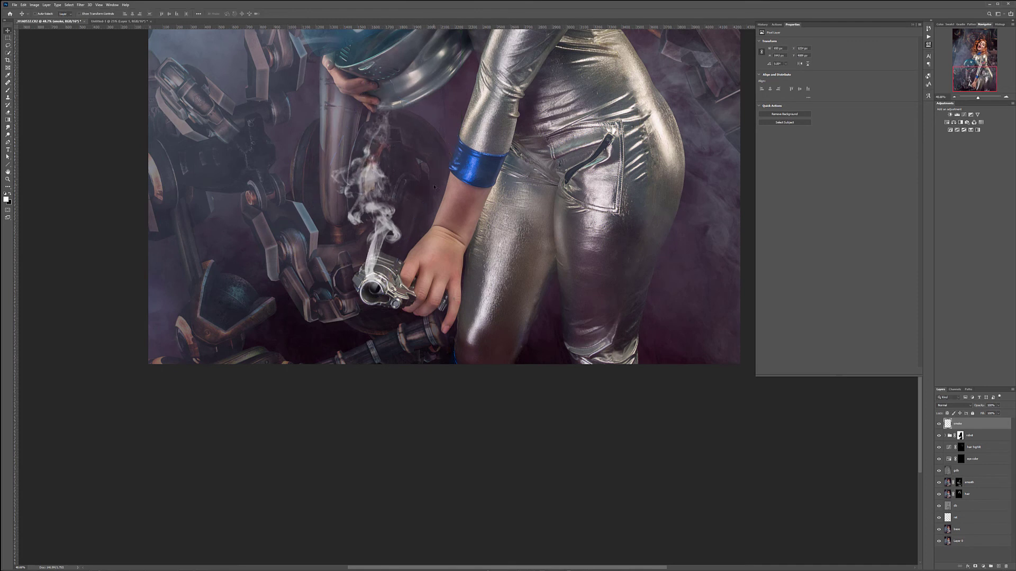
Step: Add a new layer named fog above the smoke layer
scroll(433, 186, down, 4)
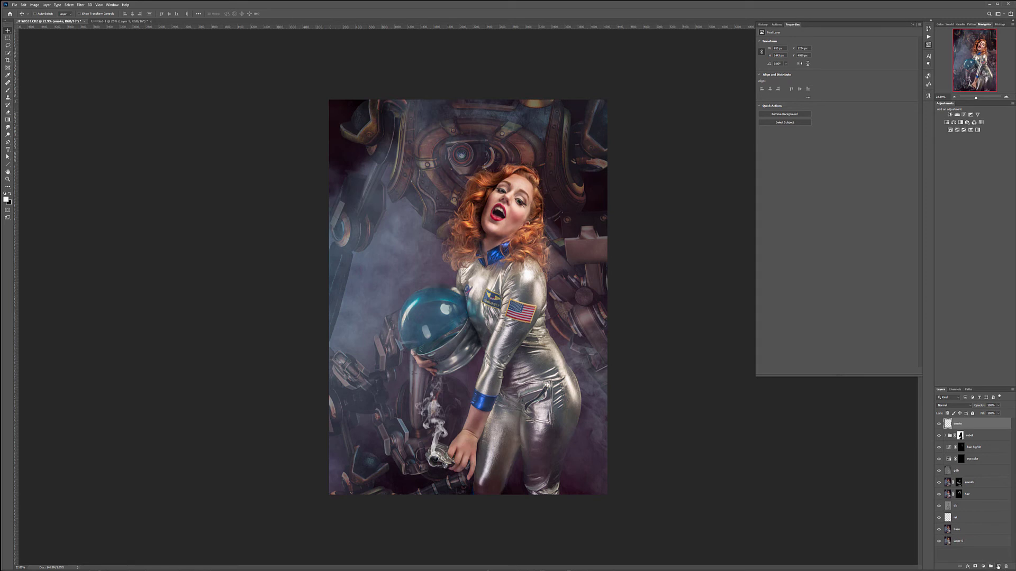
click(998, 567)
double_click(962, 424)
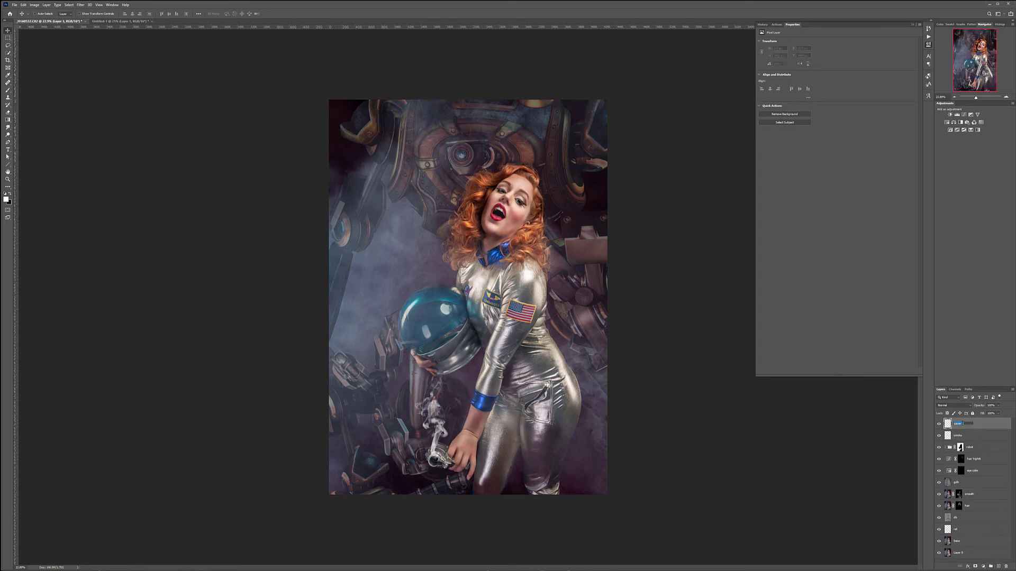
key(Return)
Step: Stamp white fog along the right, bottom and left edges of the image with a fog brush on the fog layer
click(6, 92)
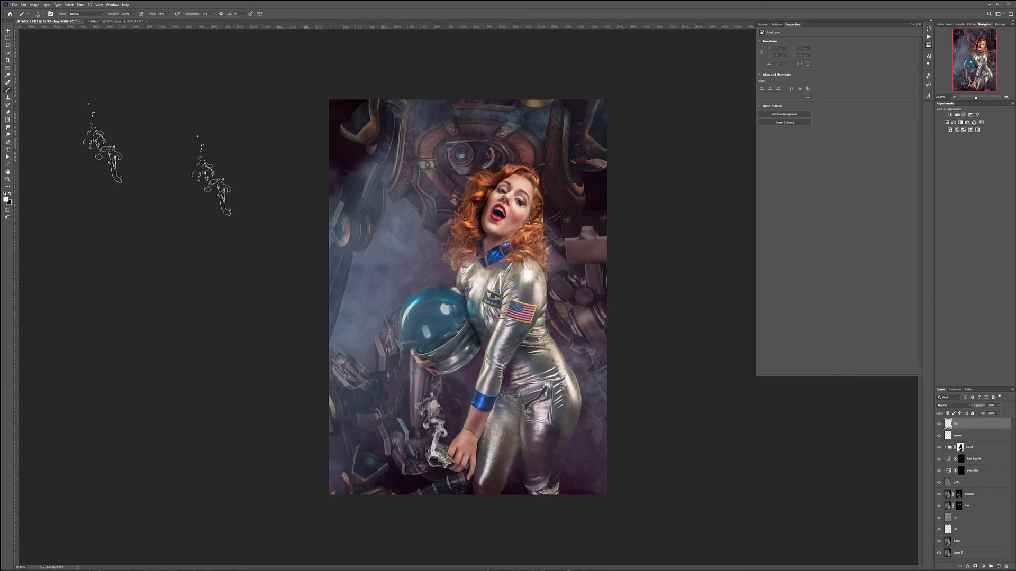
right_click(430, 232)
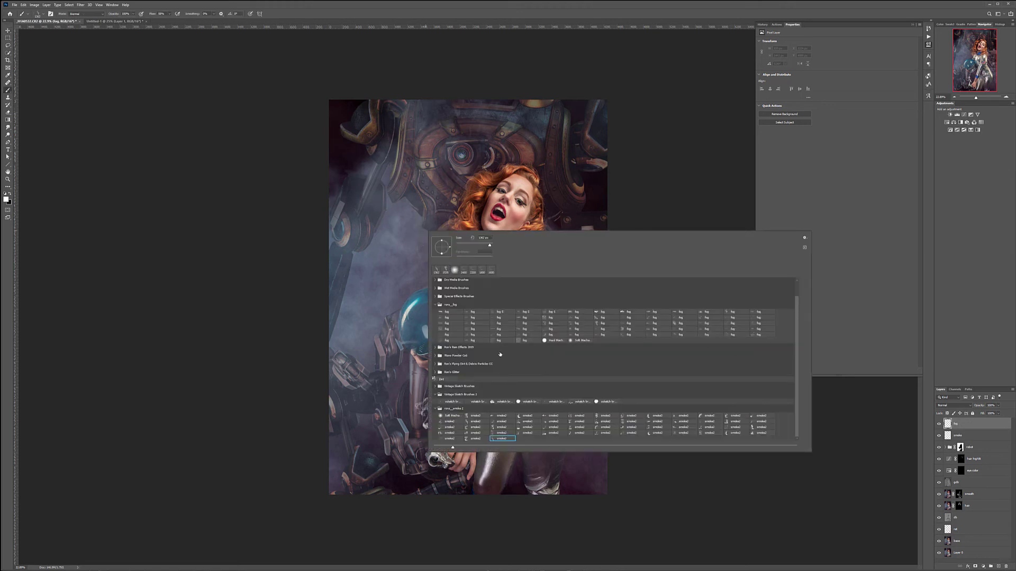
double_click(477, 324)
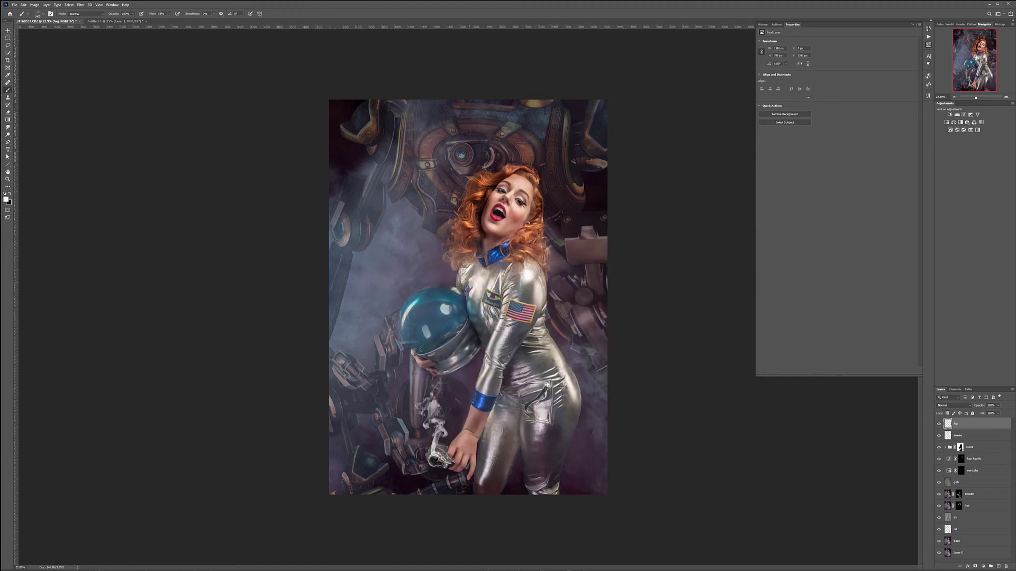
drag(574, 236, 568, 219)
click(601, 375)
click(585, 416)
click(435, 479)
click(366, 479)
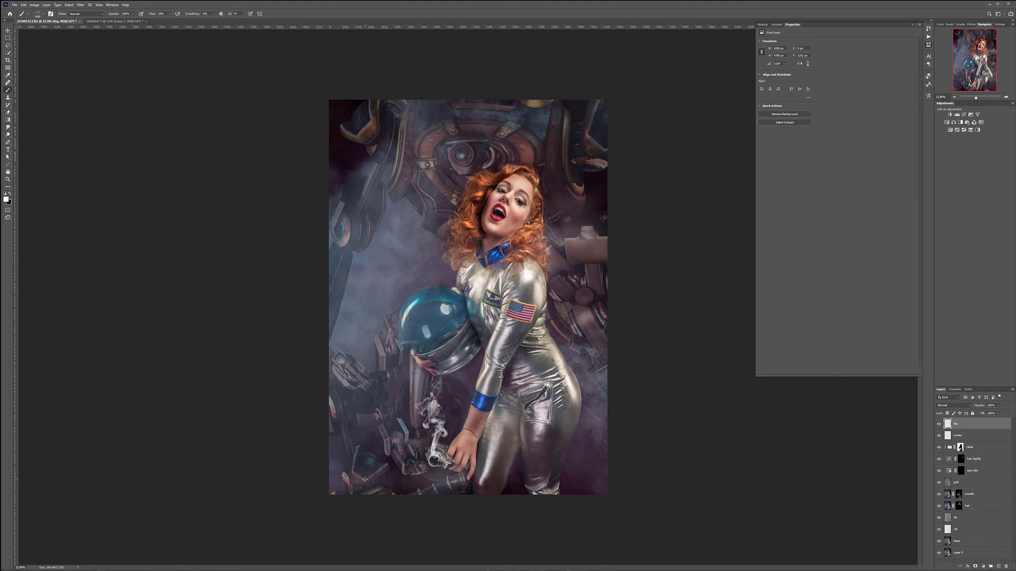
mouse_move(306, 422)
mouse_down()
mouse_move(341, 373)
mouse_move(336, 150)
mouse_up()
Step: Switch to a different fog brush and stamp more white fog down the right edge of the image
right_click(449, 186)
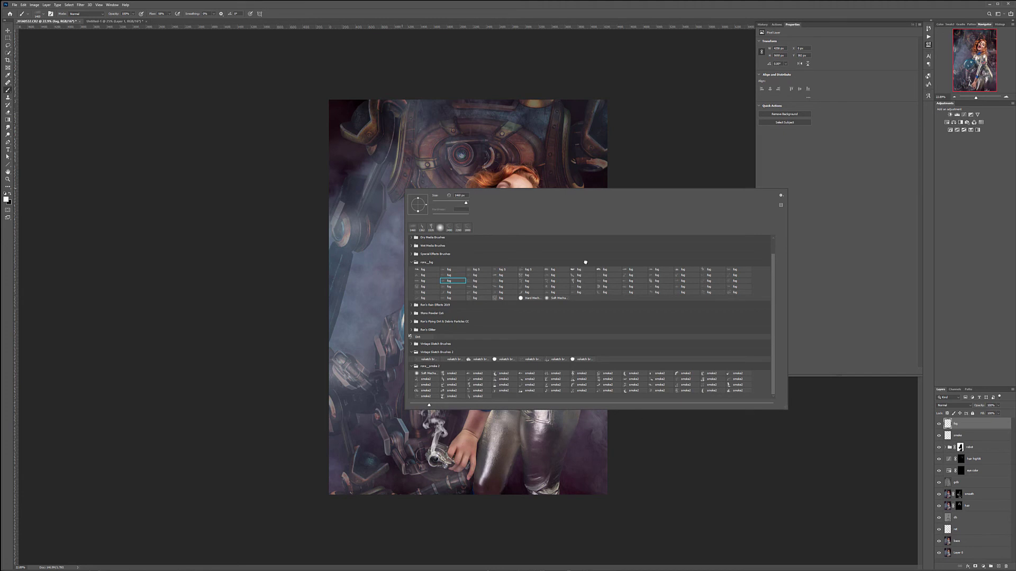
click(583, 280)
click(605, 147)
click(612, 302)
click(629, 394)
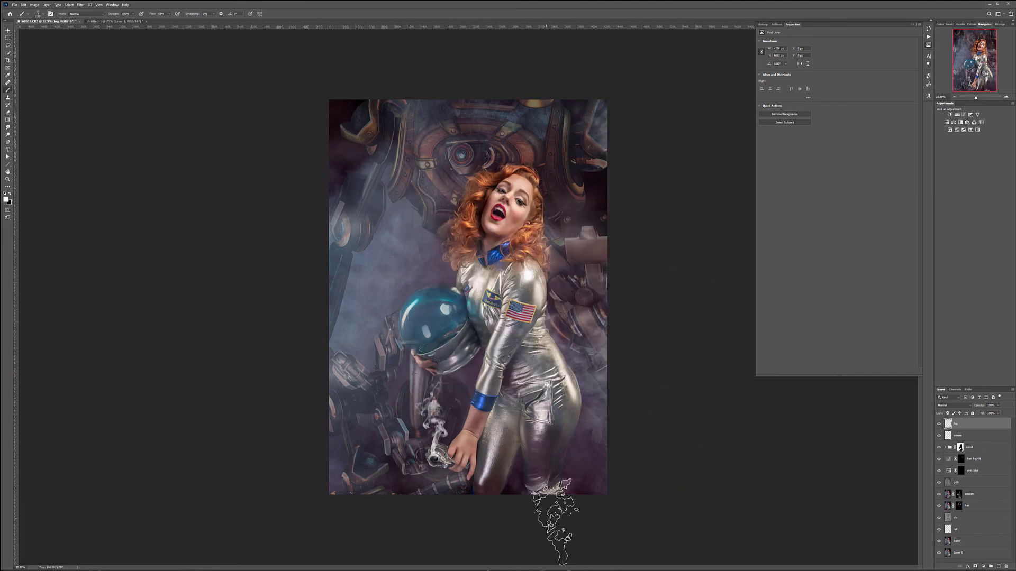
Step: Choose another fog brush and stamp white wisps over the robot on the image's left side and near the helmet
right_click(516, 371)
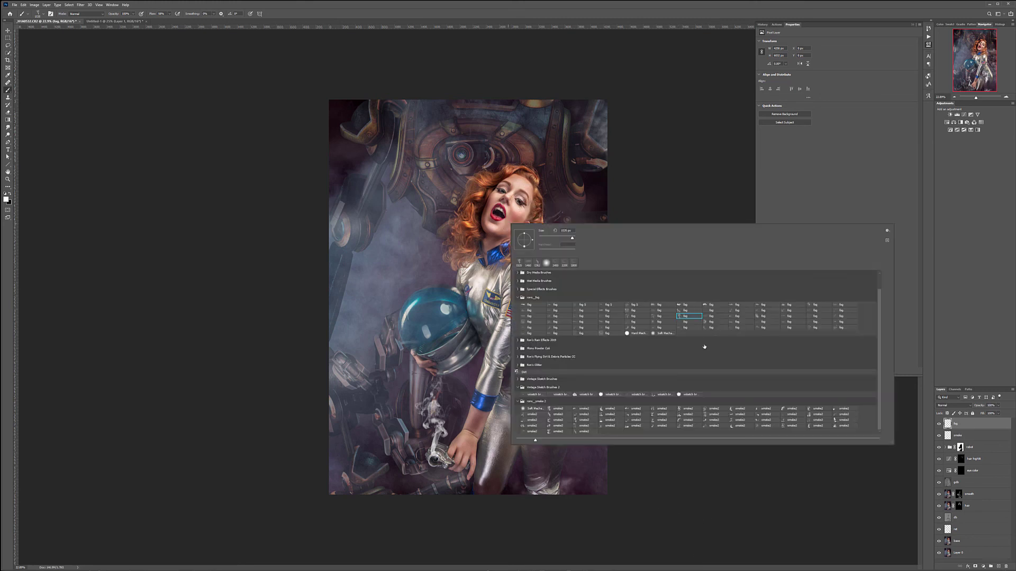
double_click(769, 305)
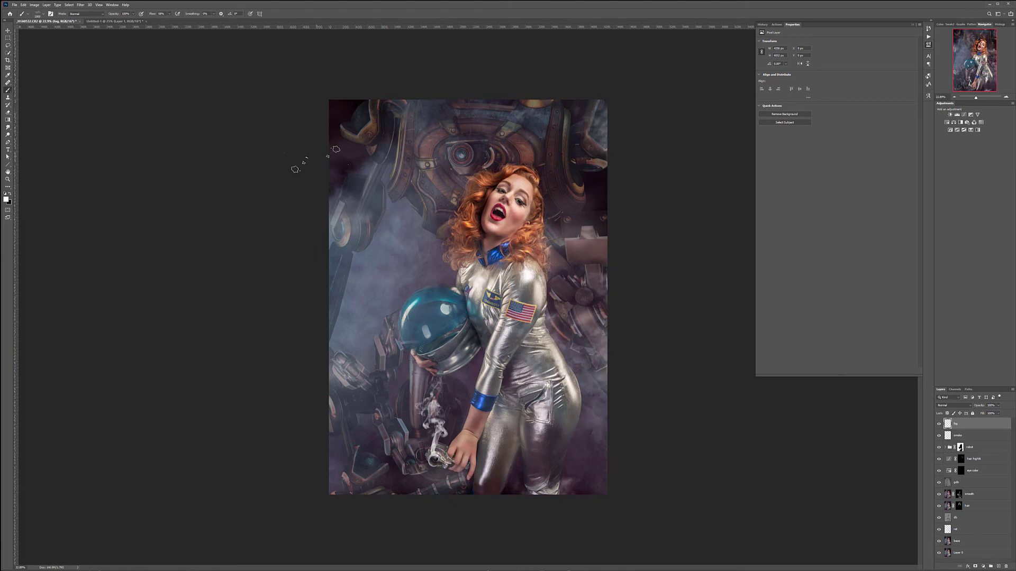
click(322, 199)
click(443, 270)
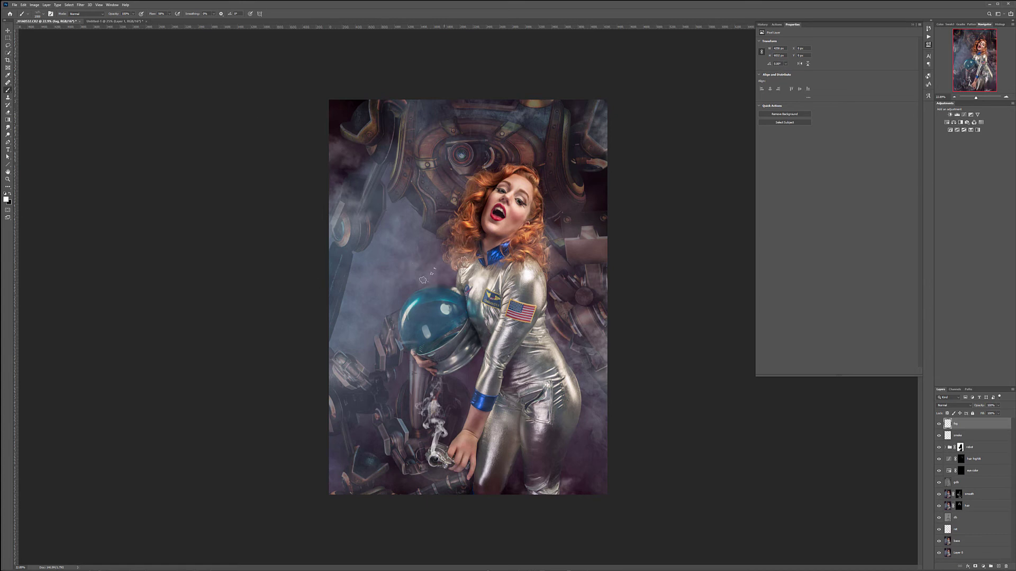
click(390, 344)
click(331, 406)
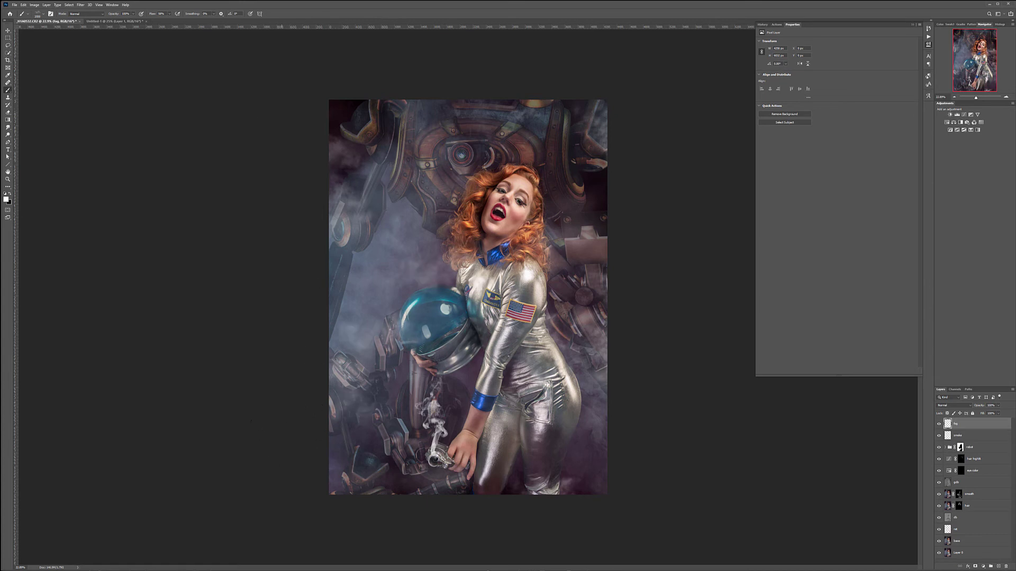
Step: Stamp more white fog along the right edge, upper-right corner and lower-left area of the image on the fog layer
click(574, 323)
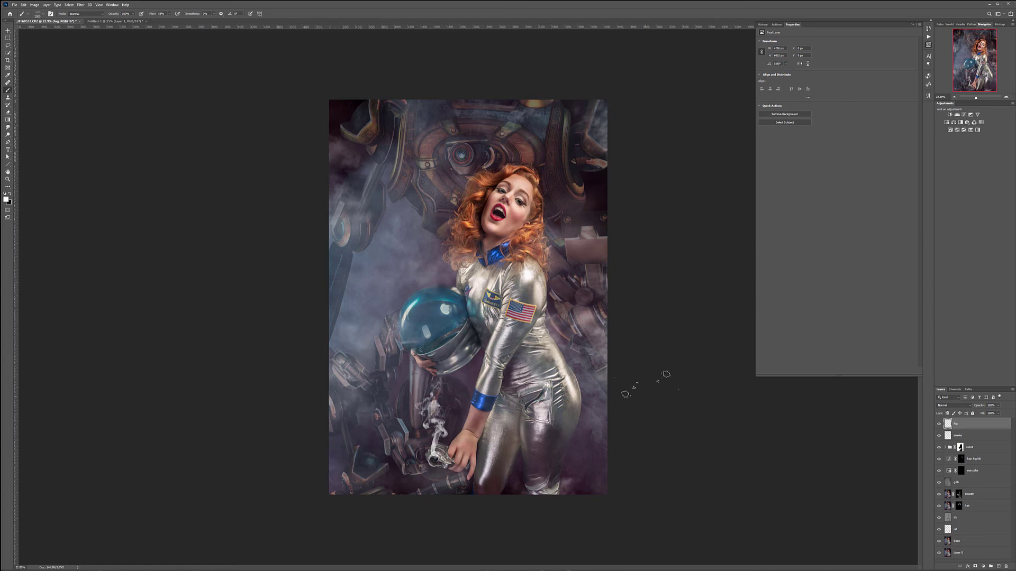
click(561, 198)
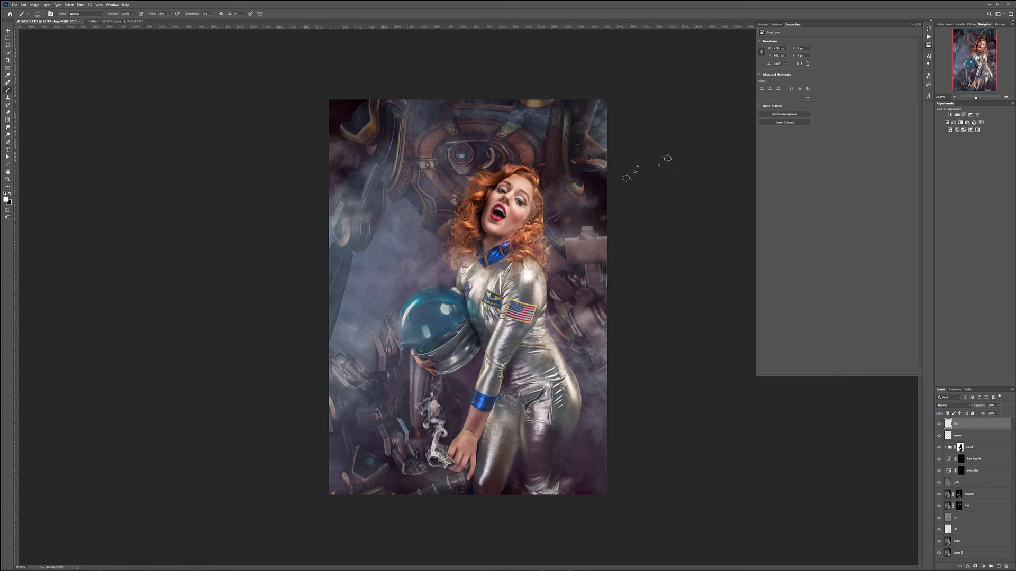
click(608, 108)
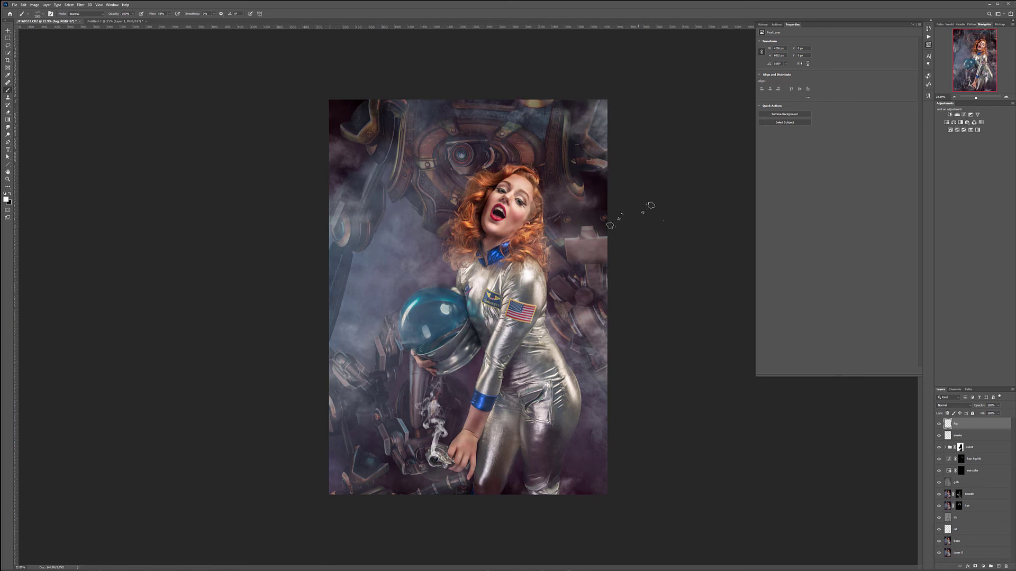
drag(323, 379, 313, 493)
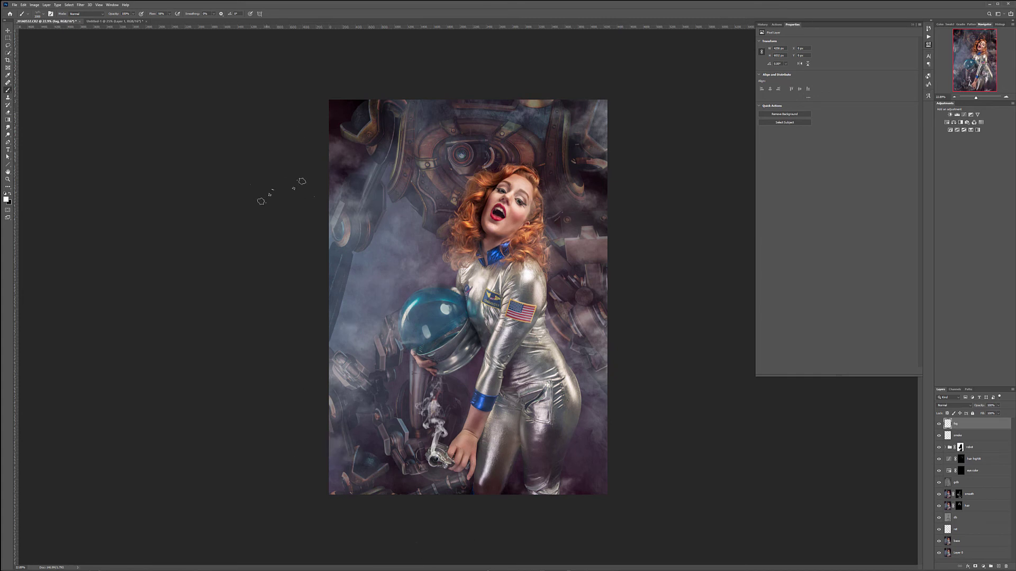
click(377, 439)
click(365, 485)
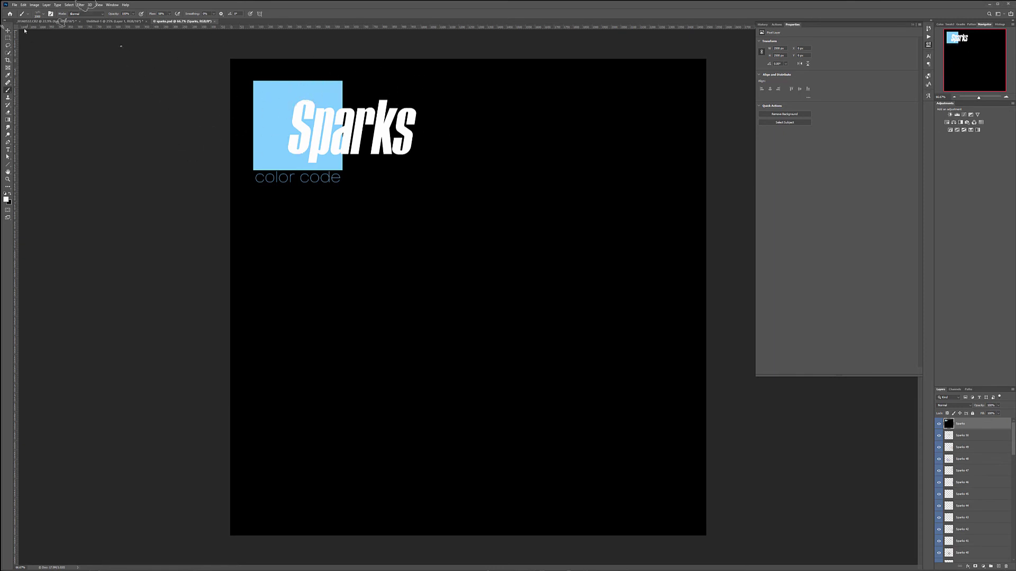
Step: Hide the title layer and all the spark layers in the Sparks document, with the Move tool active
click(8, 31)
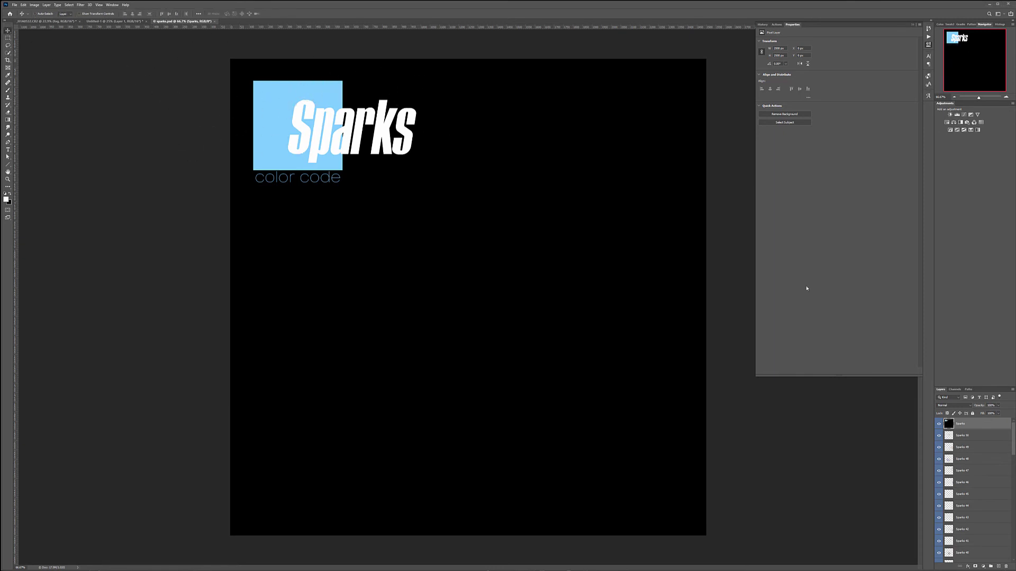
click(939, 424)
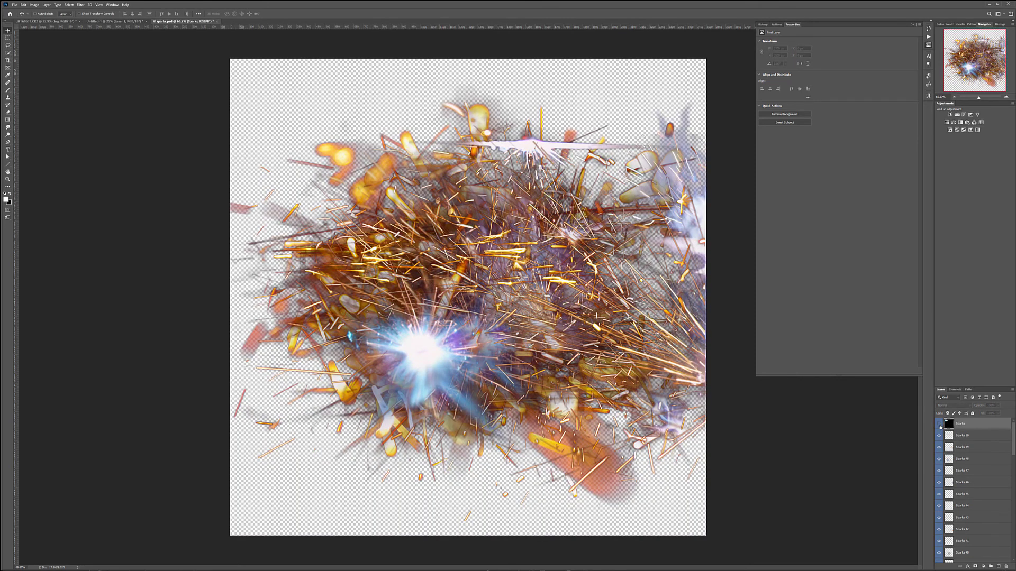
alt+click(939, 425)
alt+click(939, 424)
alt+click(939, 425)
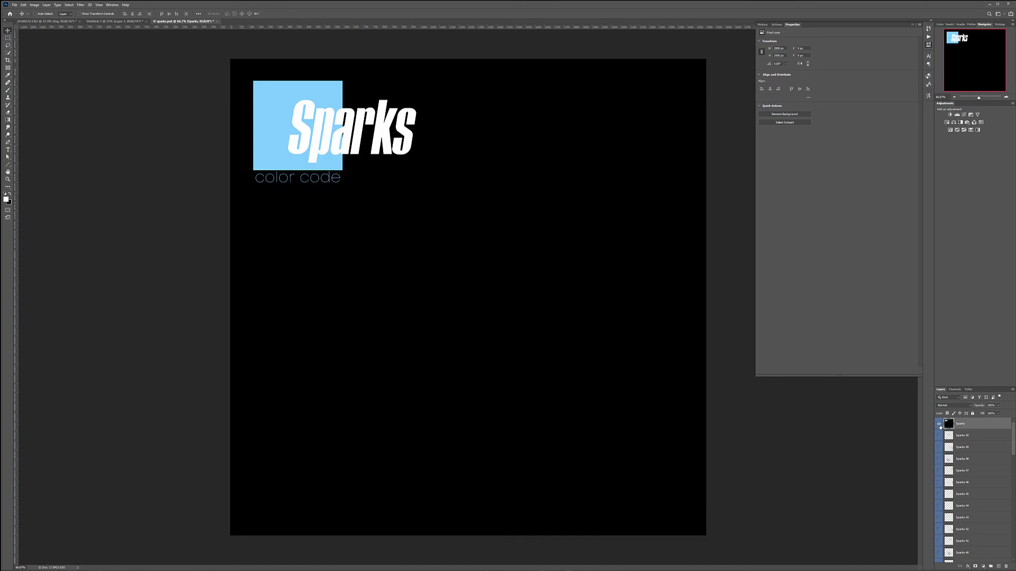
click(939, 425)
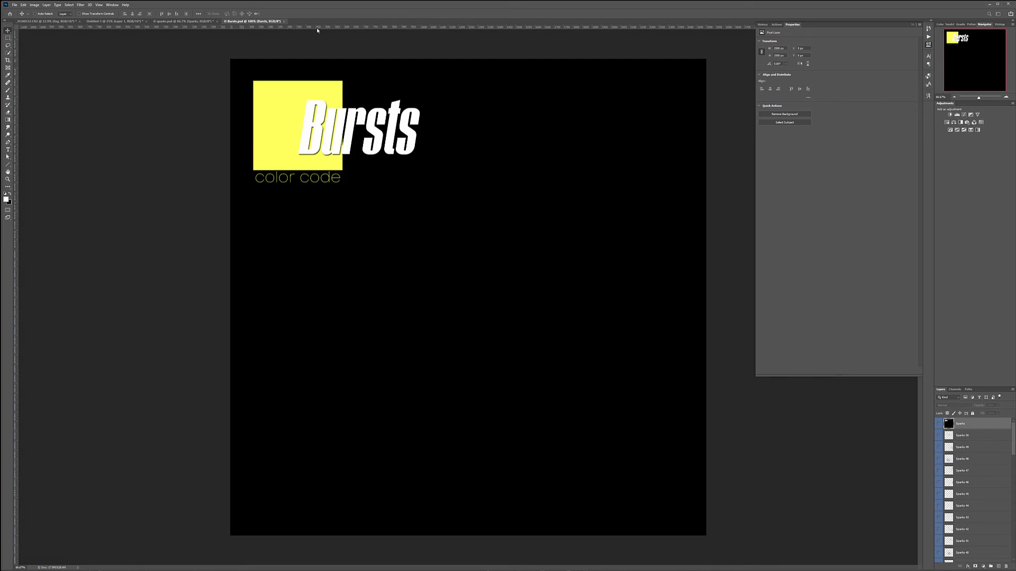
Step: Hide all layers in the Bursts document except Bursts 50 and select that layer
click(939, 424)
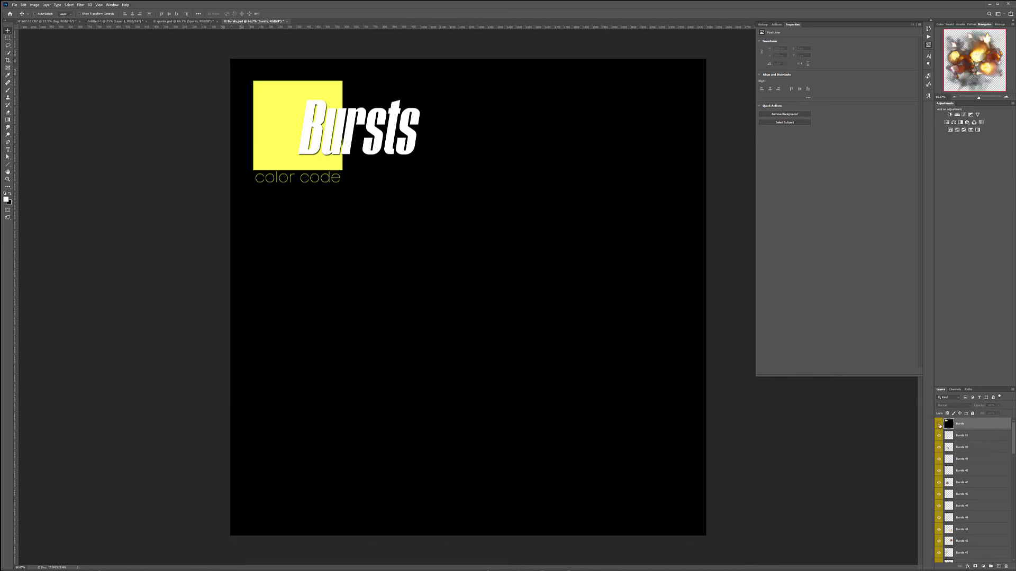
alt+click(939, 425)
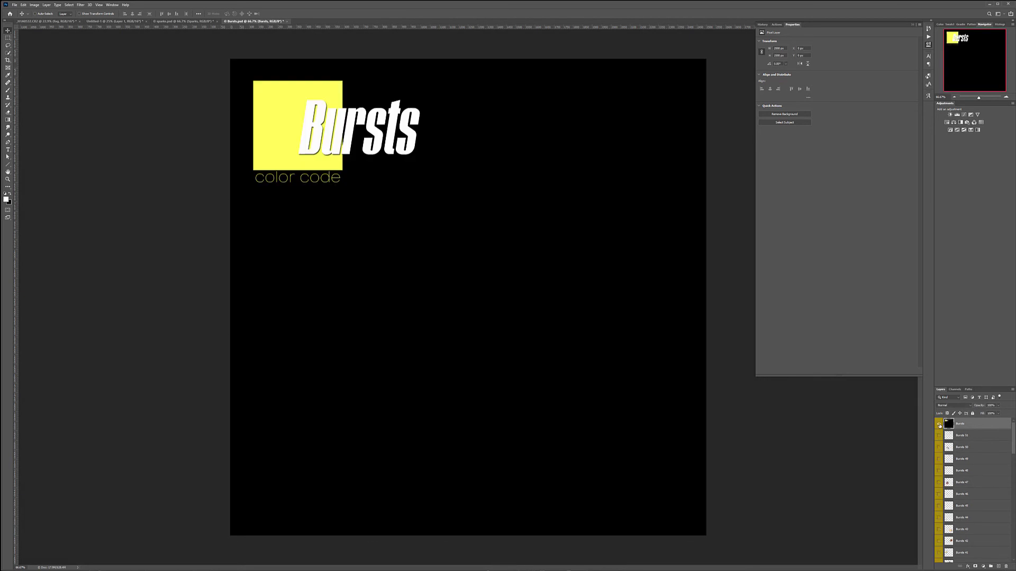
click(939, 425)
click(940, 436)
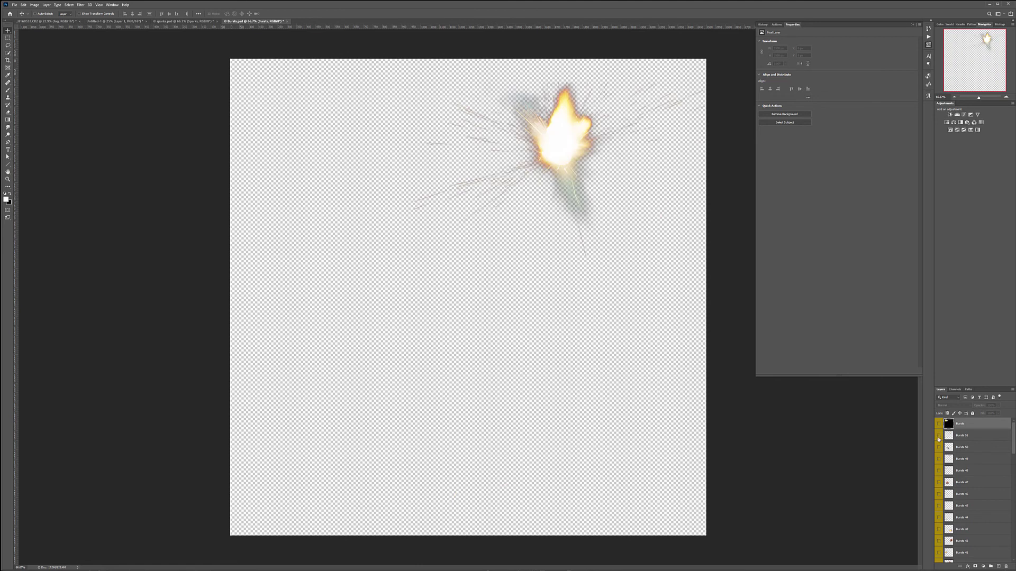
click(939, 439)
click(939, 448)
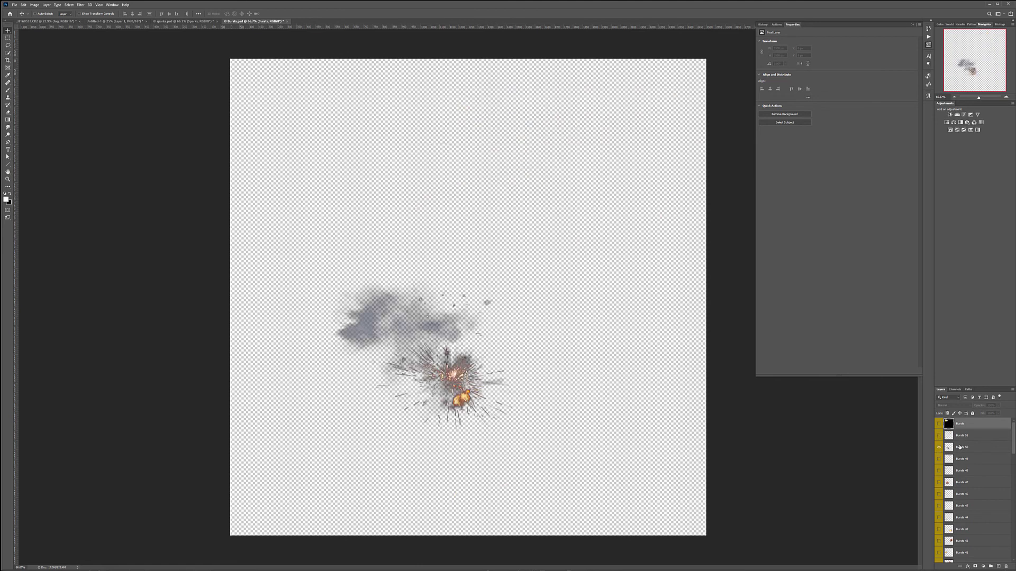
click(960, 448)
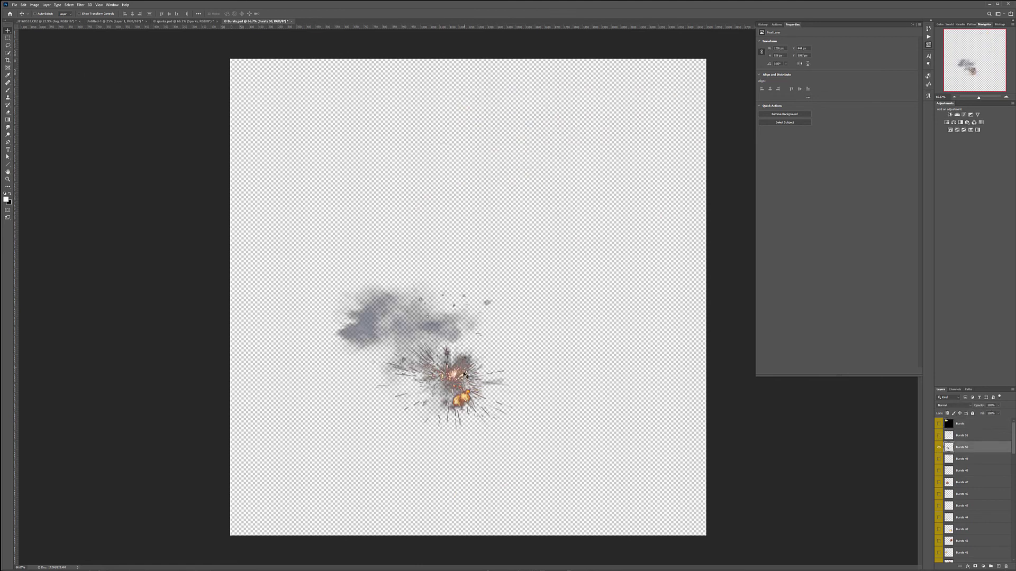
Step: Copy the Bursts 50 layer into the spacesuit composite, accepting the different bit depth, and place it at the image's right edge
drag(61, 22, 549, 260)
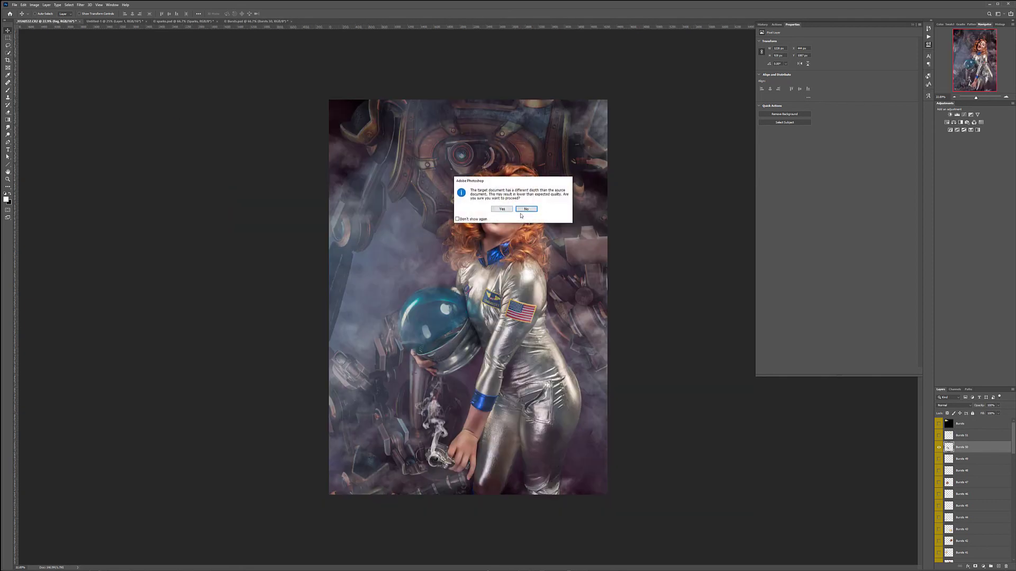
click(502, 209)
drag(502, 209, 609, 205)
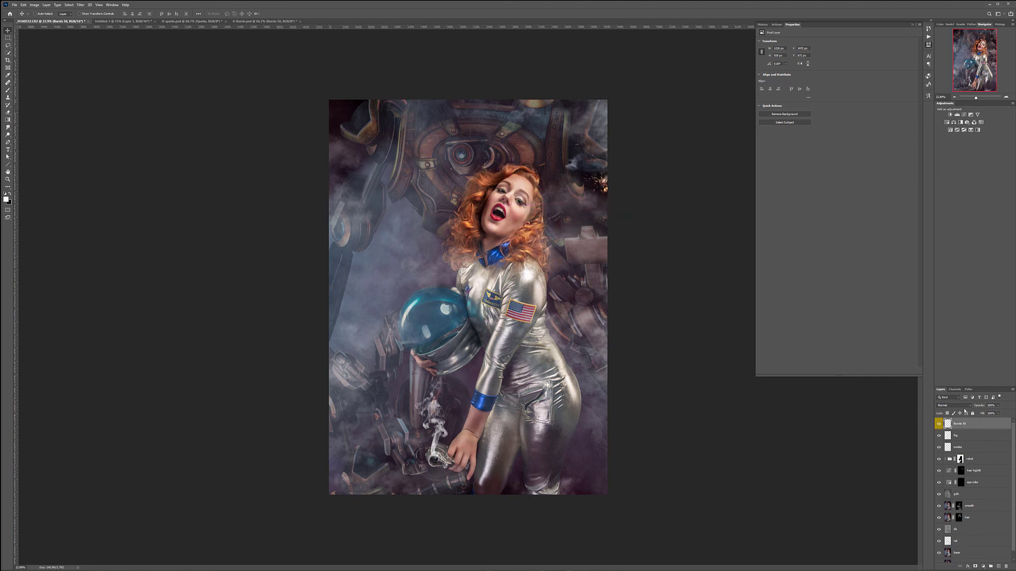
Step: Set the Bursts 50 layer to Screen blending and move it up over the robot parts at the image's upper right edge
click(969, 408)
click(947, 450)
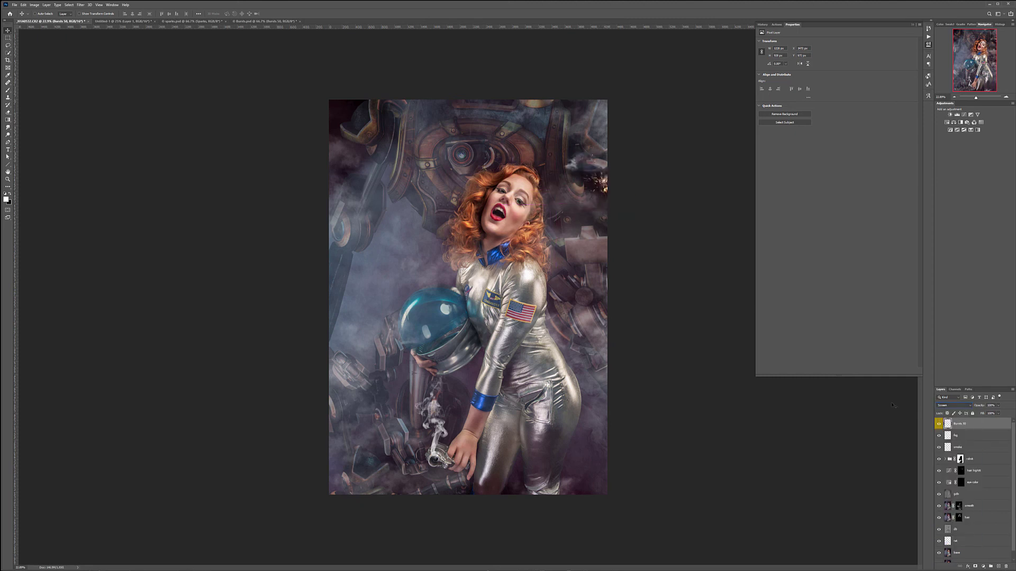
drag(616, 195, 570, 97)
mouse_move(611, 162)
mouse_down()
mouse_move(582, 164)
mouse_move(612, 154)
mouse_move(609, 167)
mouse_up()
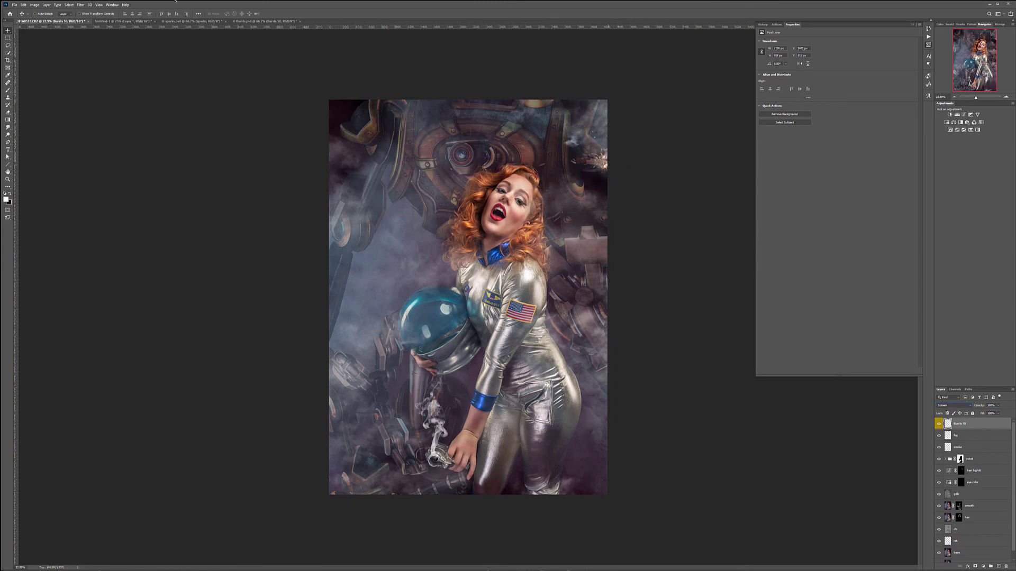
Step: Hide Bursts 50 in the Bursts document and preview the burst layers below it one at a time
click(265, 21)
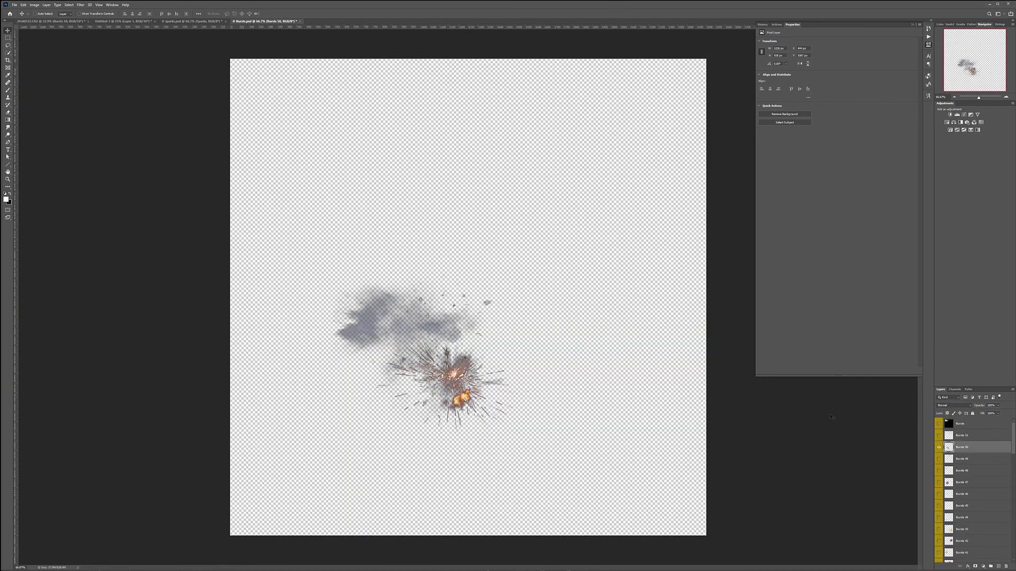
click(938, 448)
click(938, 458)
click(939, 458)
click(939, 482)
click(939, 482)
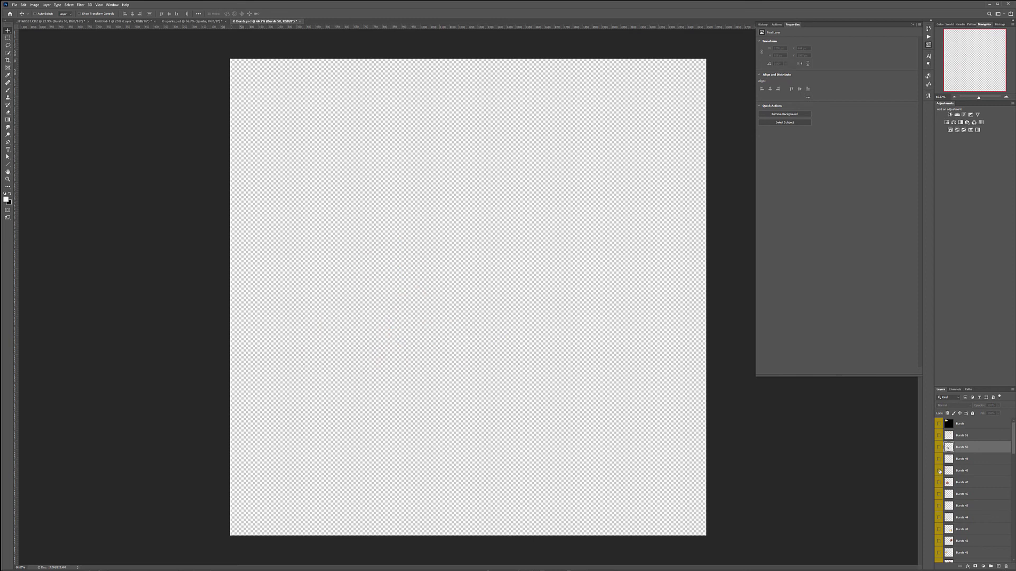
click(940, 471)
click(939, 471)
scroll(939, 471, down, 1)
click(939, 483)
click(939, 483)
scroll(937, 517, down, 3)
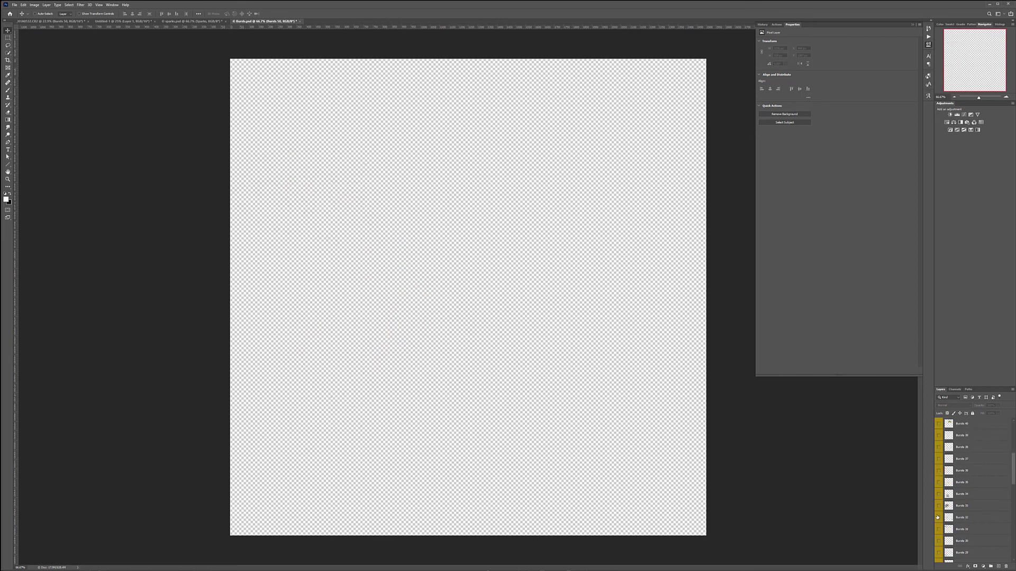
Step: Compare Bursts 36, 34, 33 and 32, leaving only Bursts 32 visible and selected
click(946, 494)
click(939, 494)
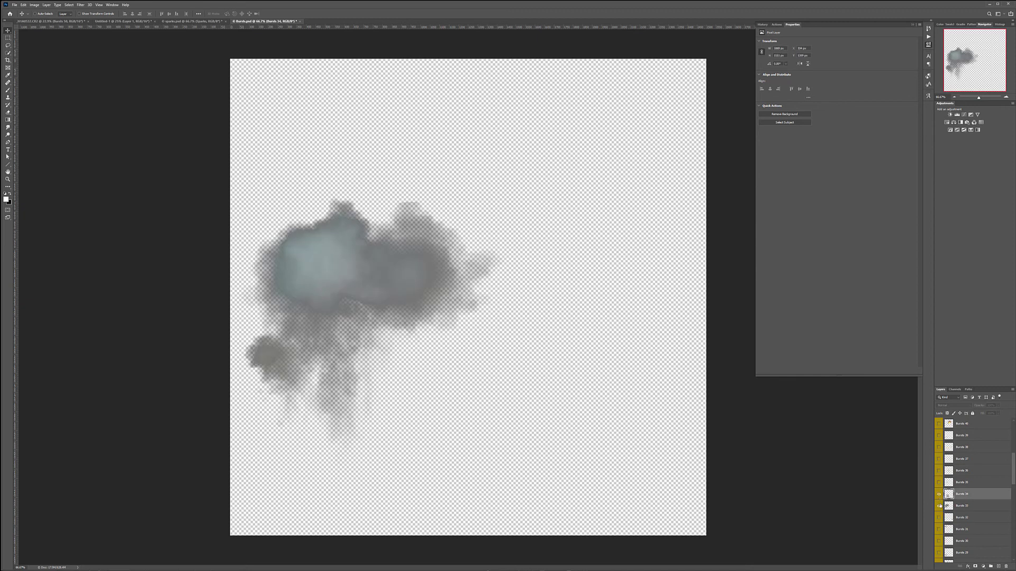
click(939, 506)
click(939, 494)
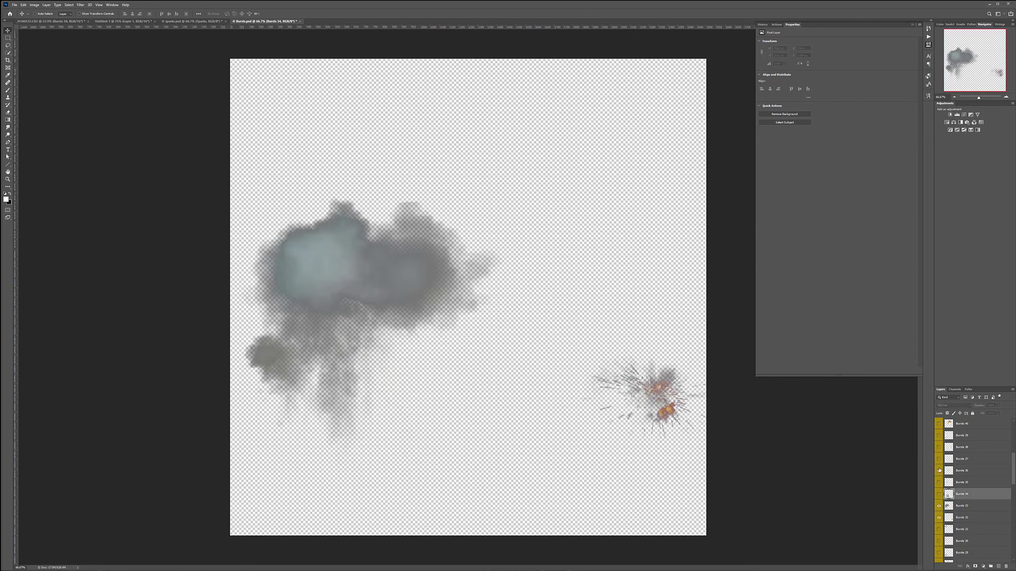
click(939, 470)
click(939, 470)
click(939, 507)
click(939, 518)
click(939, 518)
click(963, 518)
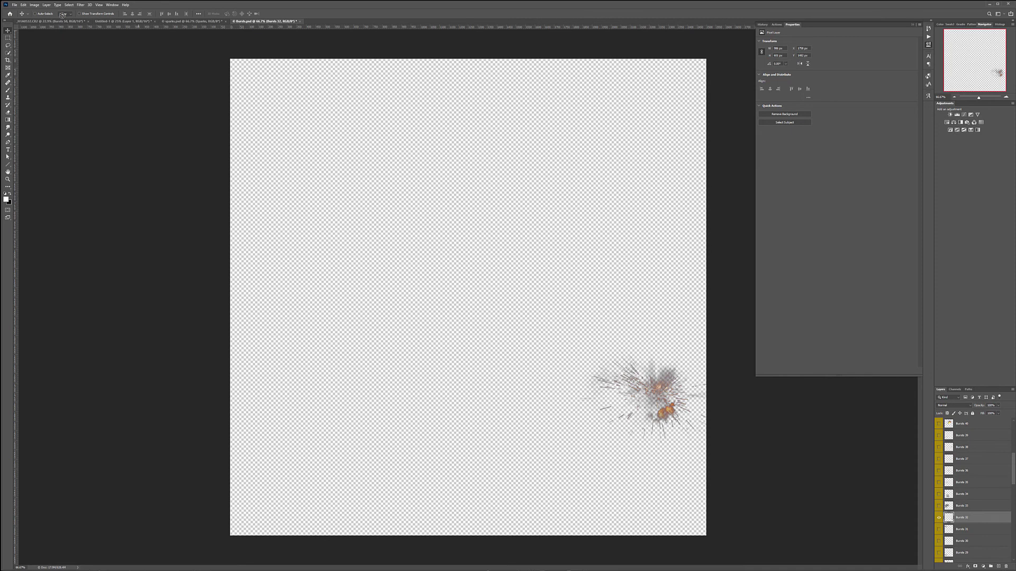
Step: Copy the Bursts 32 layer into the spacesuit composite, accepting the different bit depth, and set its blend mode to Screen
drag(62, 18, 521, 258)
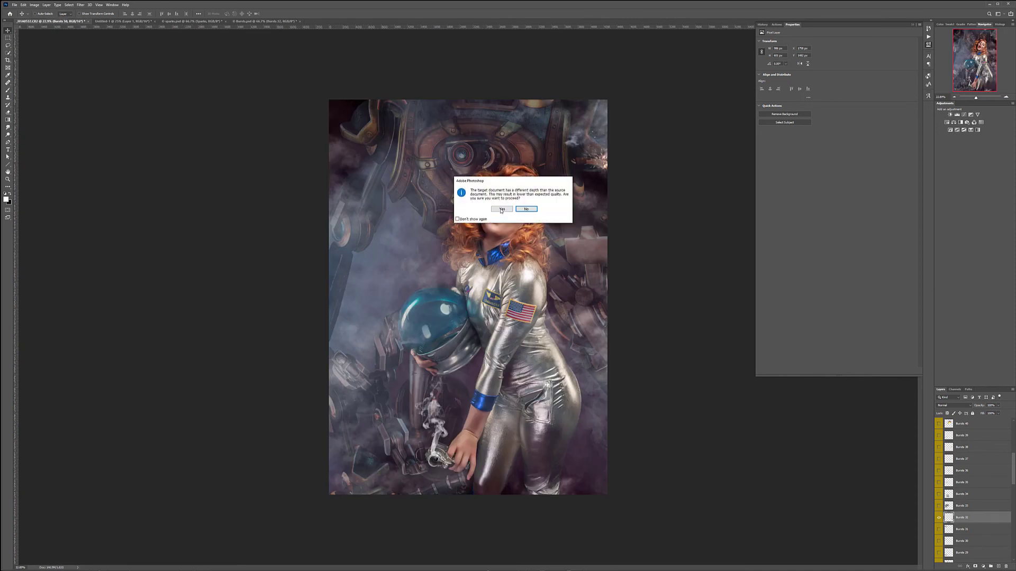
click(501, 209)
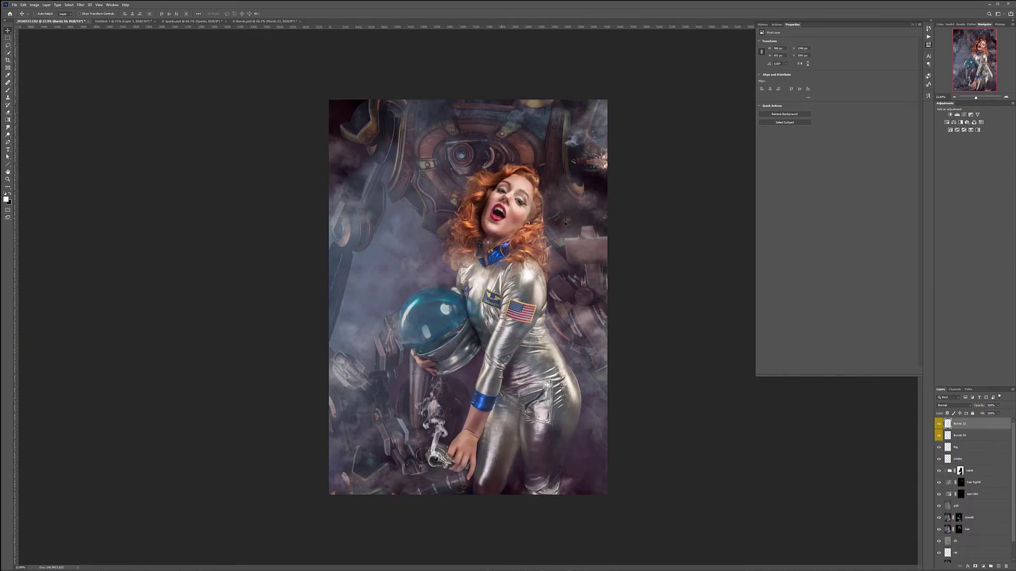
click(967, 405)
click(953, 453)
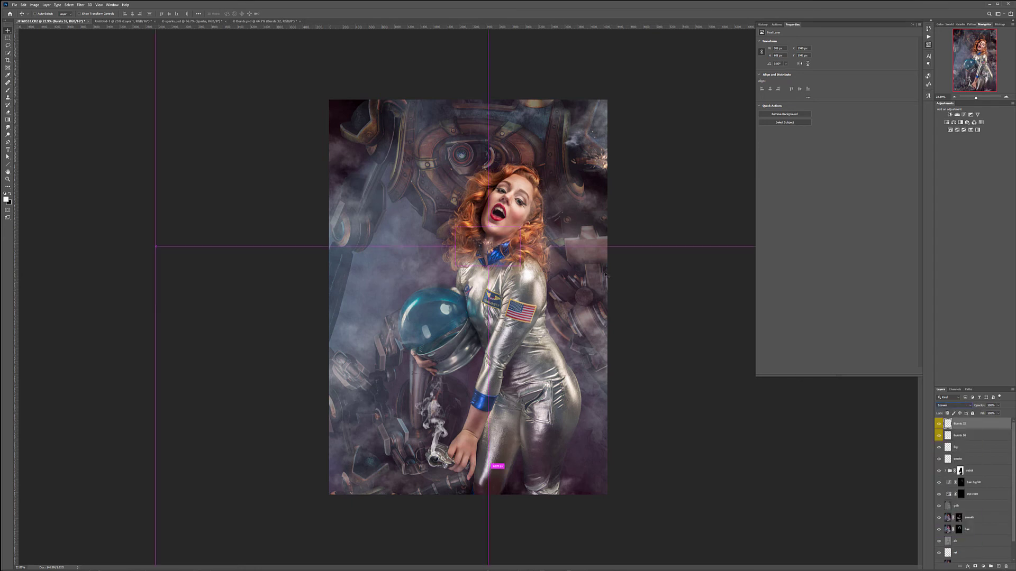
Step: Free-transform the Bursts 32 layer, rotating and enlarging it and placing it near the image's upper right edge
key(ctrl+t)
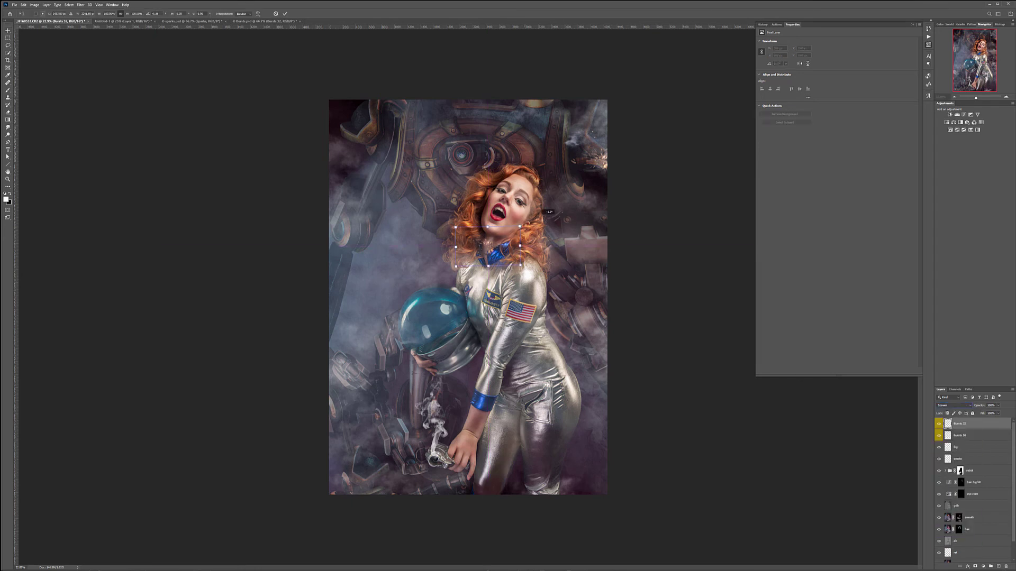
drag(521, 227, 644, 178)
key(Return)
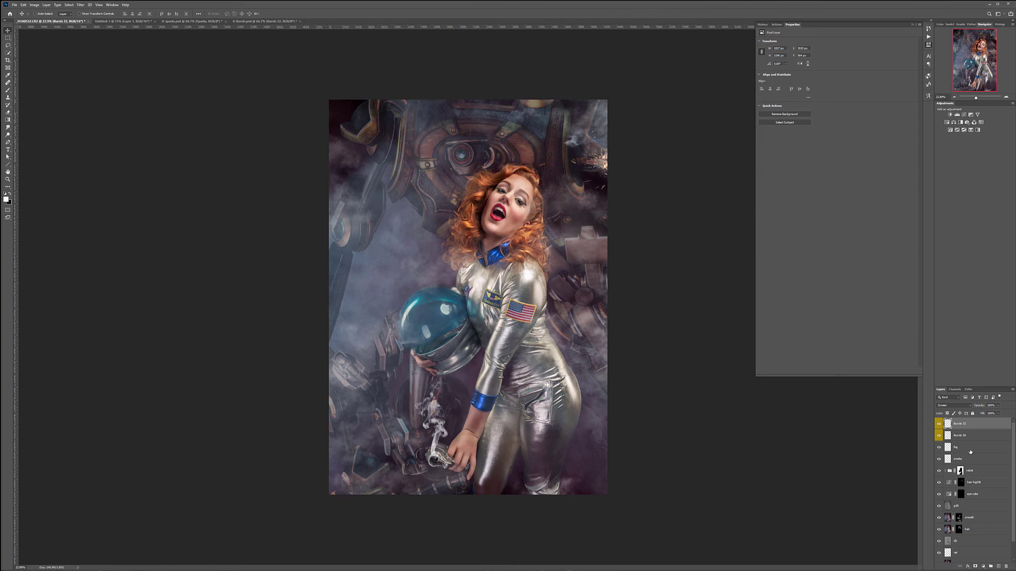
Step: Hide Bursts 32 in the Bursts document, leaving only Bursts 31 visible and selected
click(279, 20)
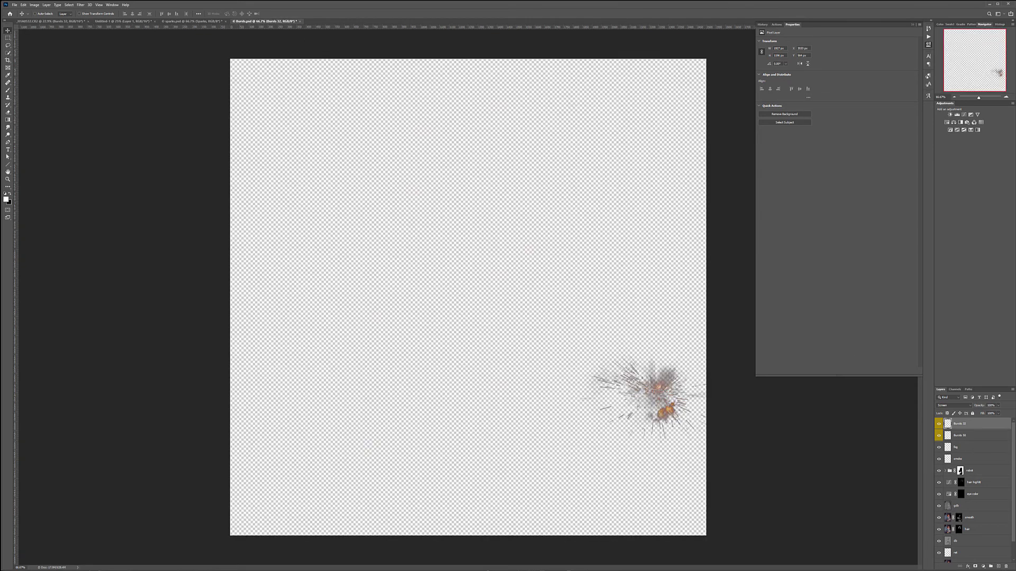
scroll(975, 506, down, 3)
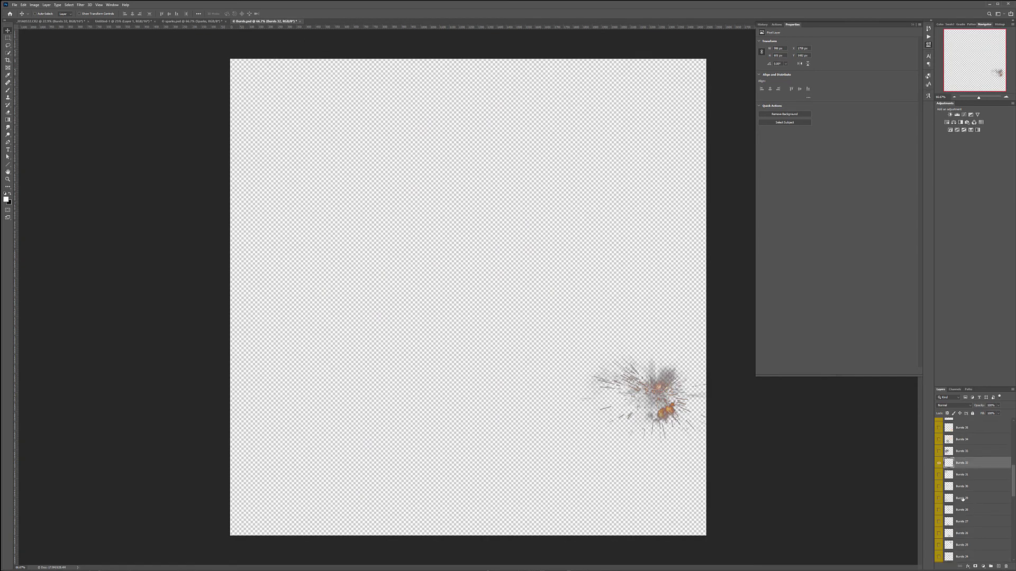
click(938, 464)
click(943, 476)
click(938, 475)
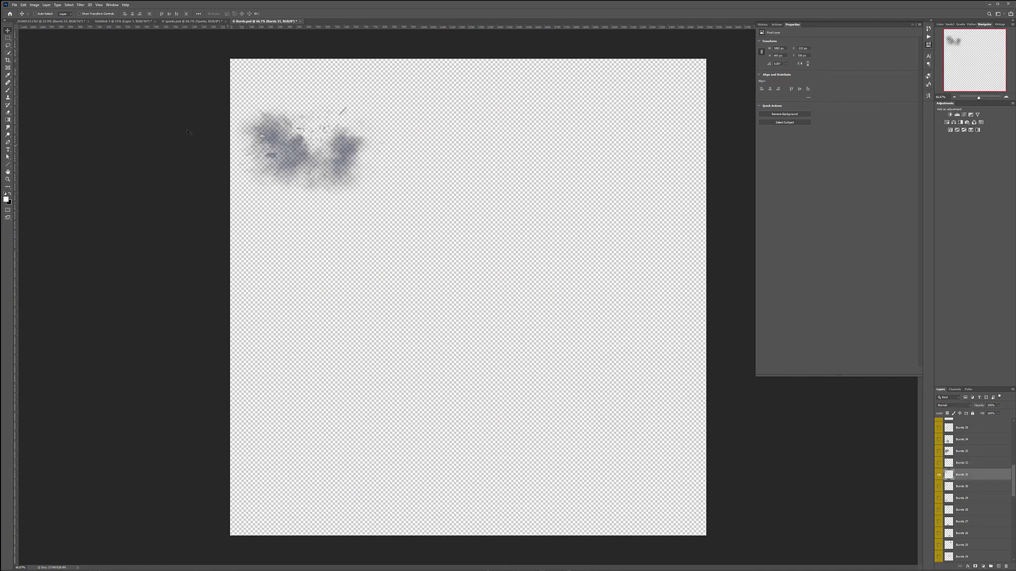
Step: Copy the Bursts 31 layer into the spacesuit composite, accepting the different bit depth, and set its blend mode to Screen
drag(291, 134, 497, 212)
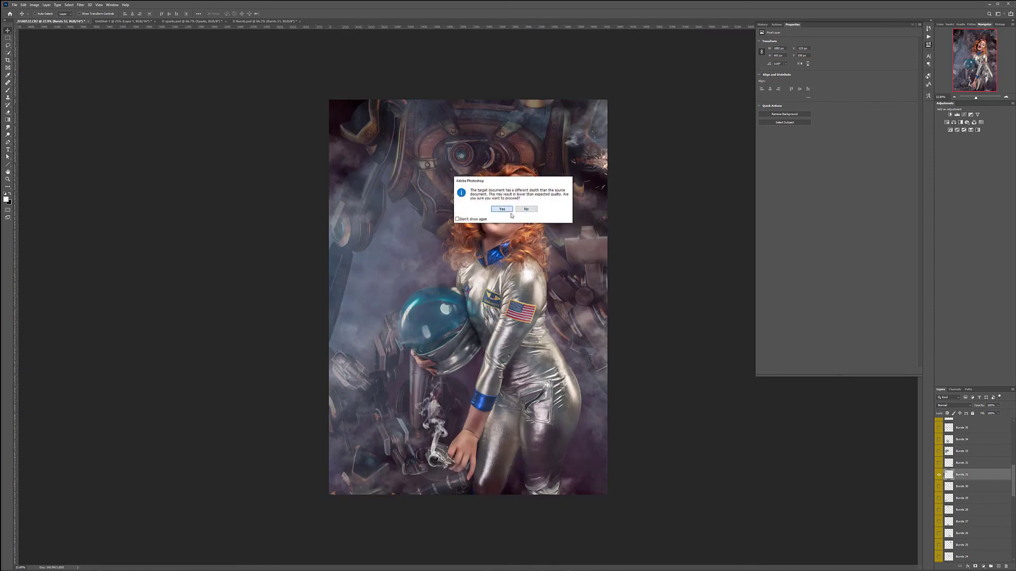
click(508, 210)
click(961, 405)
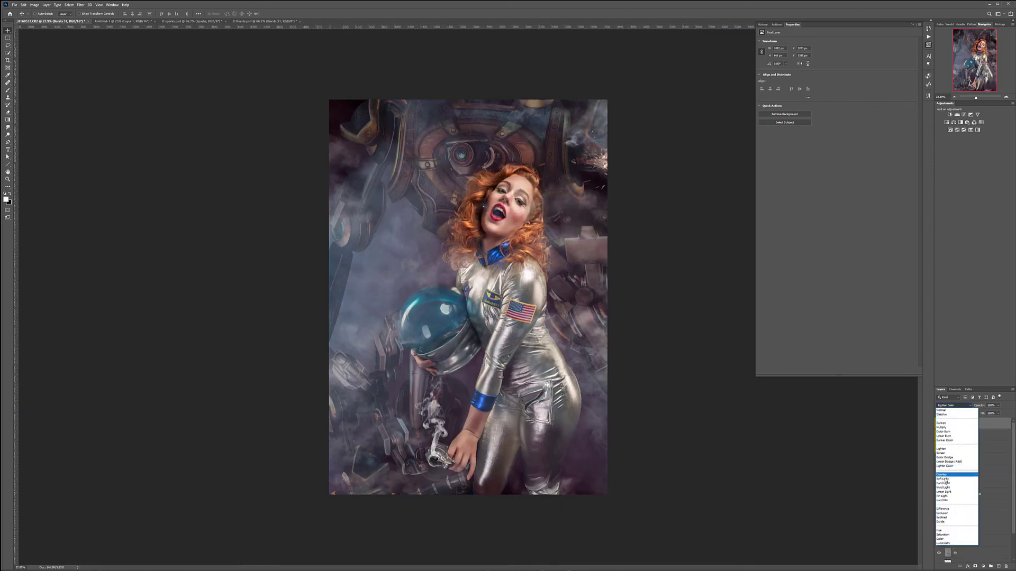
click(942, 453)
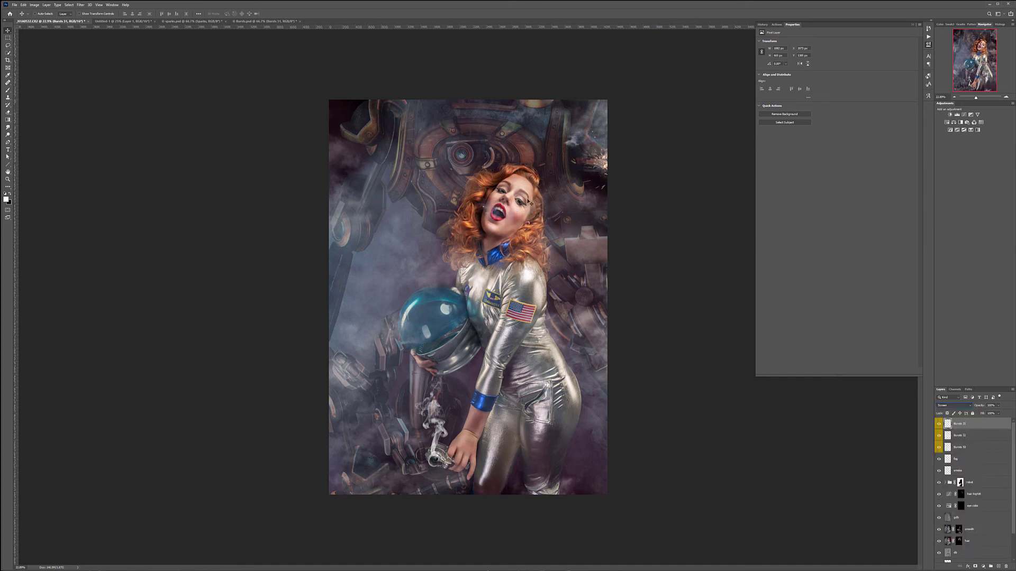
Step: Move the Bursts 31 layer toward the other burst near the composite's upper right edge
drag(548, 151, 597, 138)
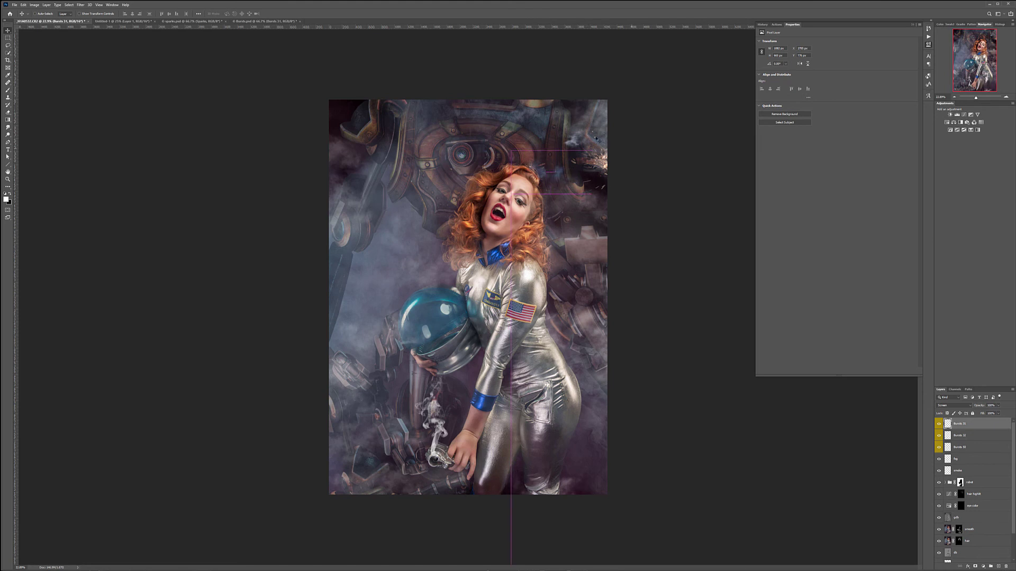
Step: Switch to the sparks document and preview several of its spark layers by toggling their visibility
click(172, 22)
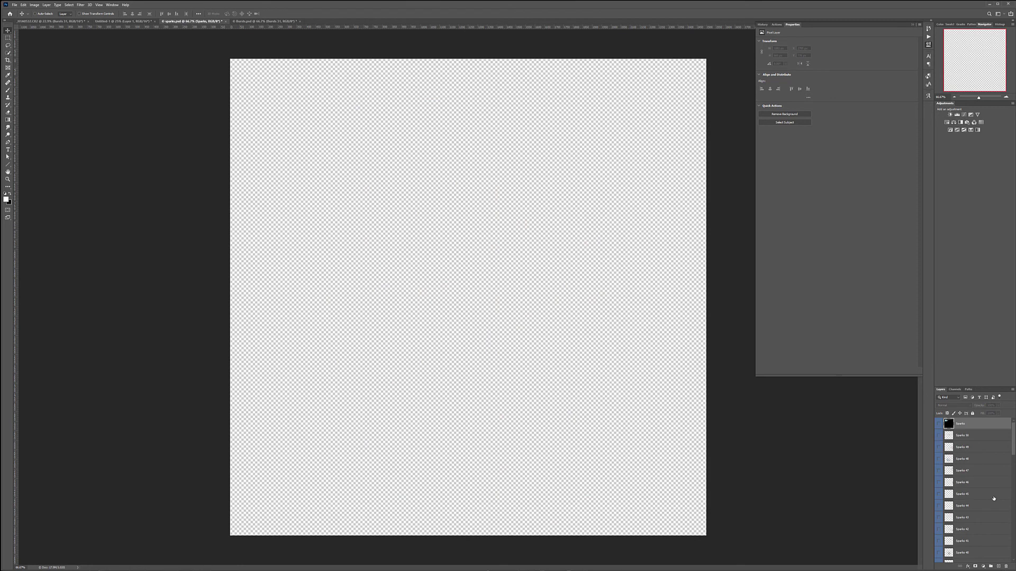
click(939, 435)
click(939, 435)
scroll(942, 450, down, 3)
click(939, 506)
click(939, 506)
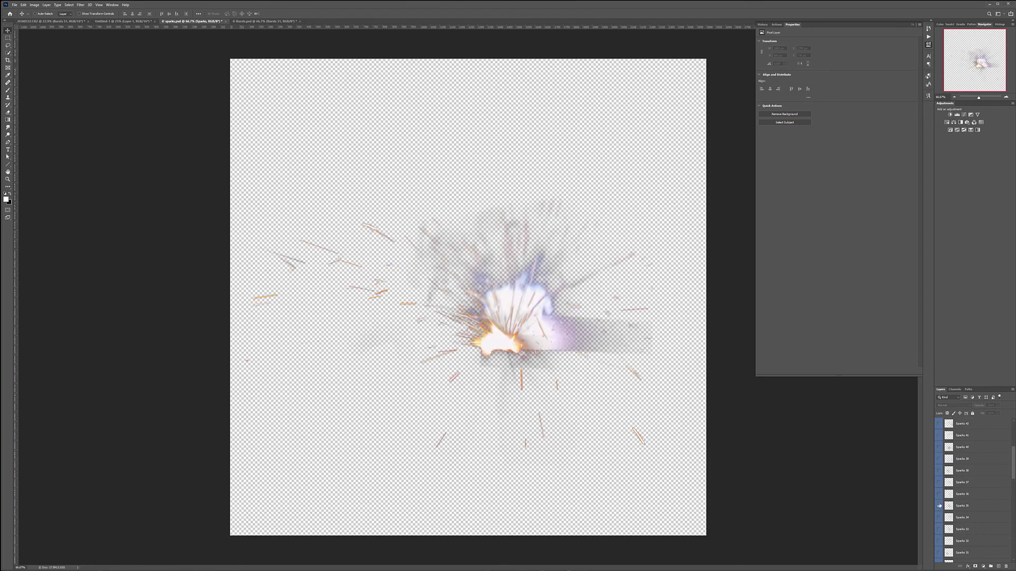
click(938, 482)
click(938, 484)
scroll(938, 486, down, 3)
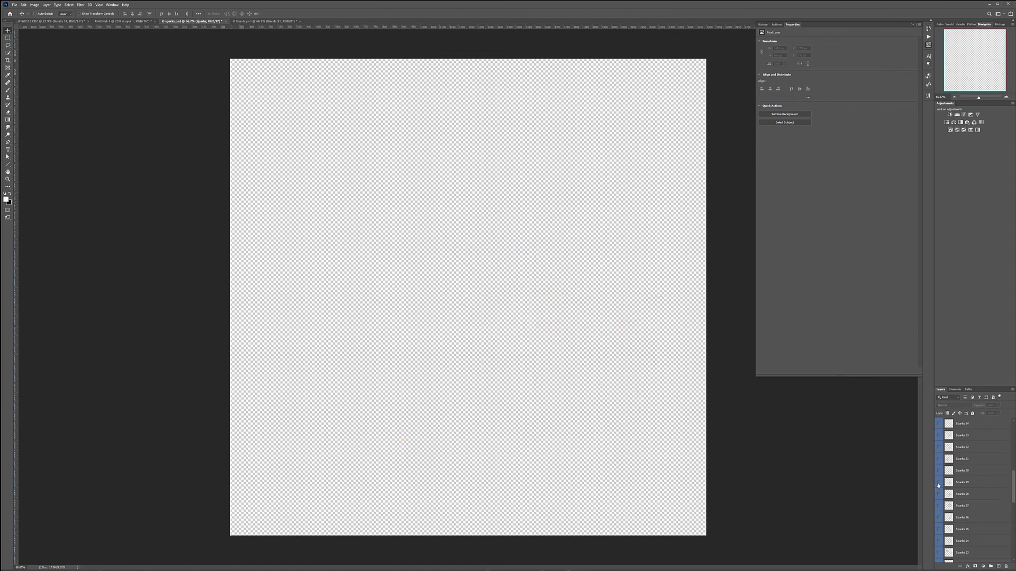
click(939, 504)
scroll(939, 513, down, 2)
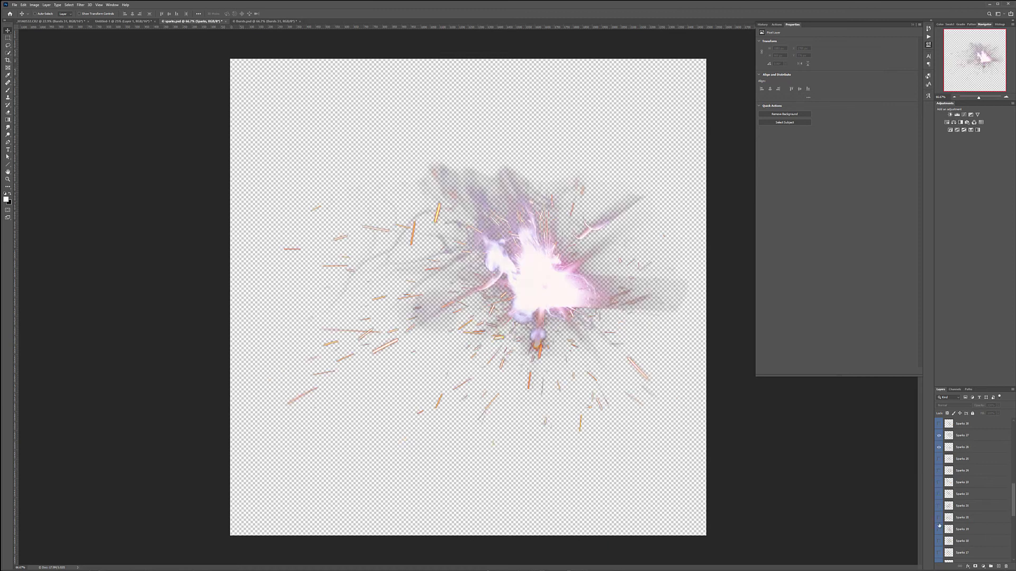
click(938, 529)
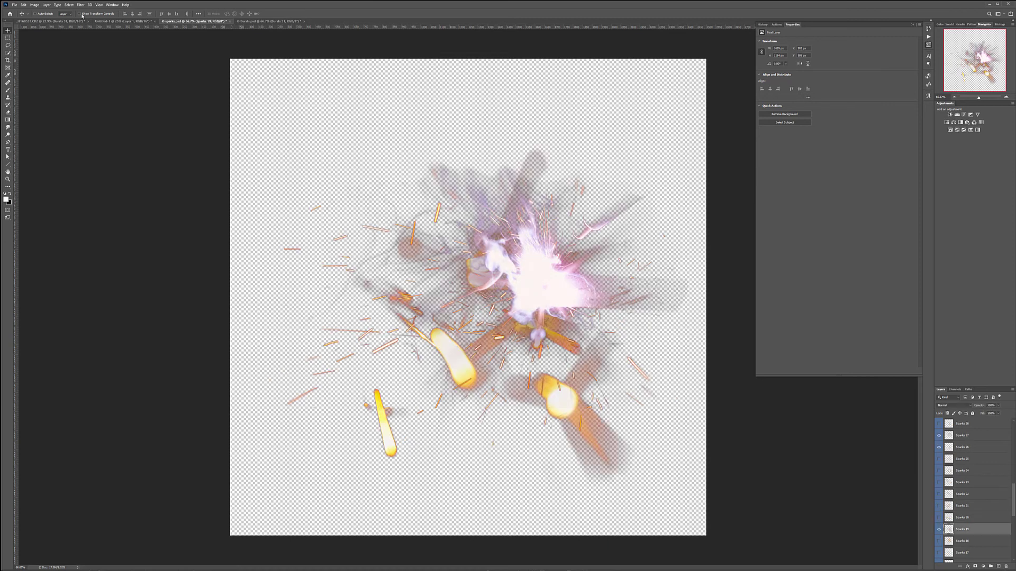
Step: Close the sparks document without saving its changes and go to the Bursts document
click(230, 22)
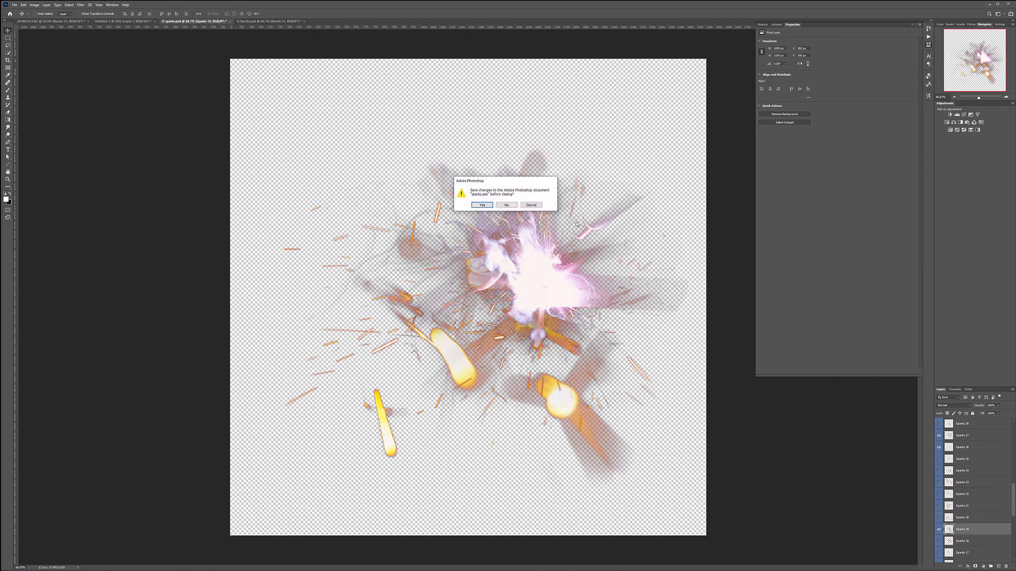
click(511, 205)
click(195, 22)
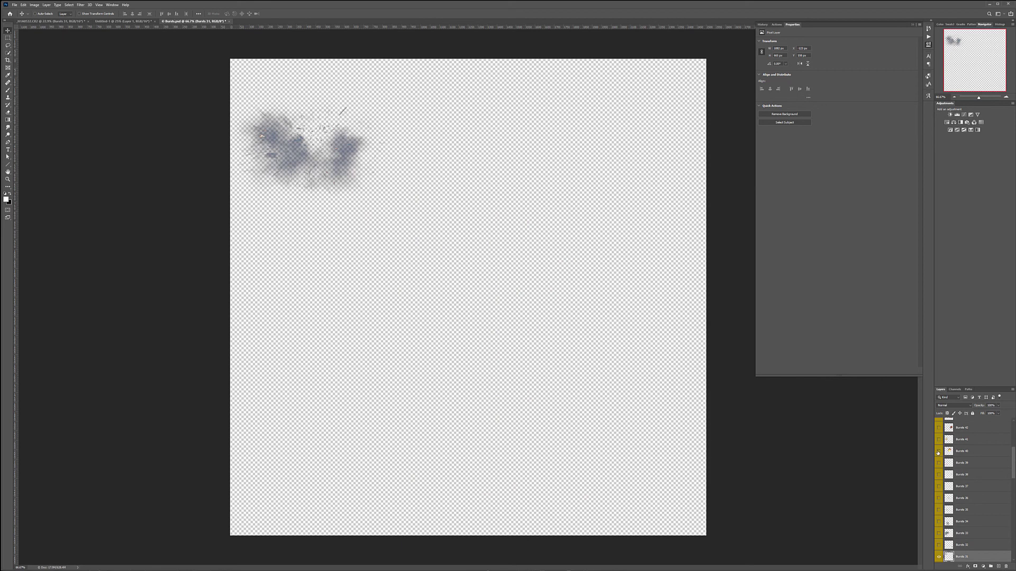
Step: Show the Bursts 42 fireball layer and copy it into the spacesuit composite, accepting the different bit depth
click(938, 451)
click(938, 452)
click(938, 428)
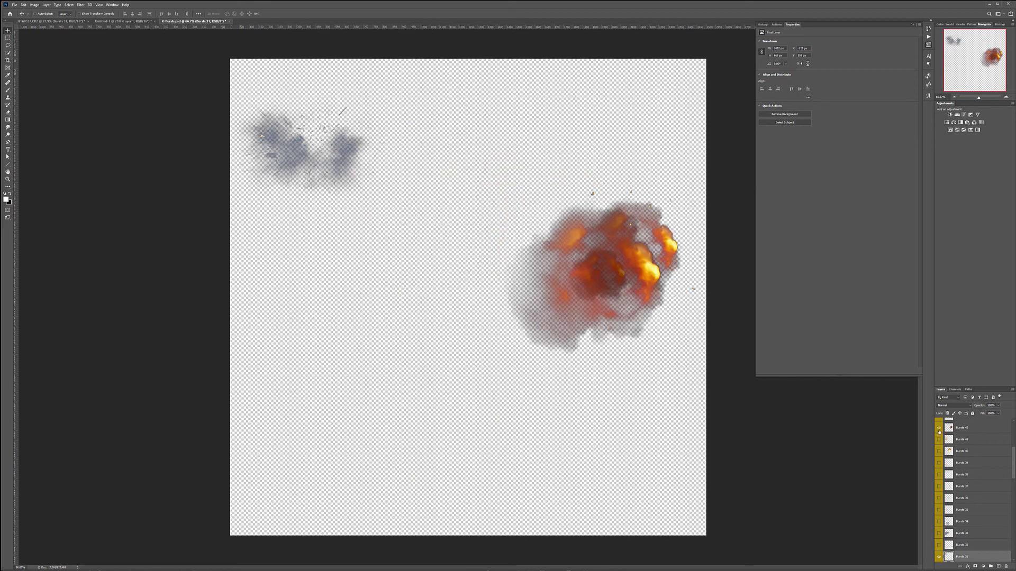
click(950, 429)
drag(616, 249, 453, 178)
key(Return)
mouse_move(577, 202)
mouse_down()
mouse_move(611, 180)
mouse_move(598, 174)
mouse_move(570, 193)
mouse_up()
Step: Free-transform the Bursts 42 fireball, rotating and enlarging it and placing it over the composite's upper right corner
key(ctrl+t)
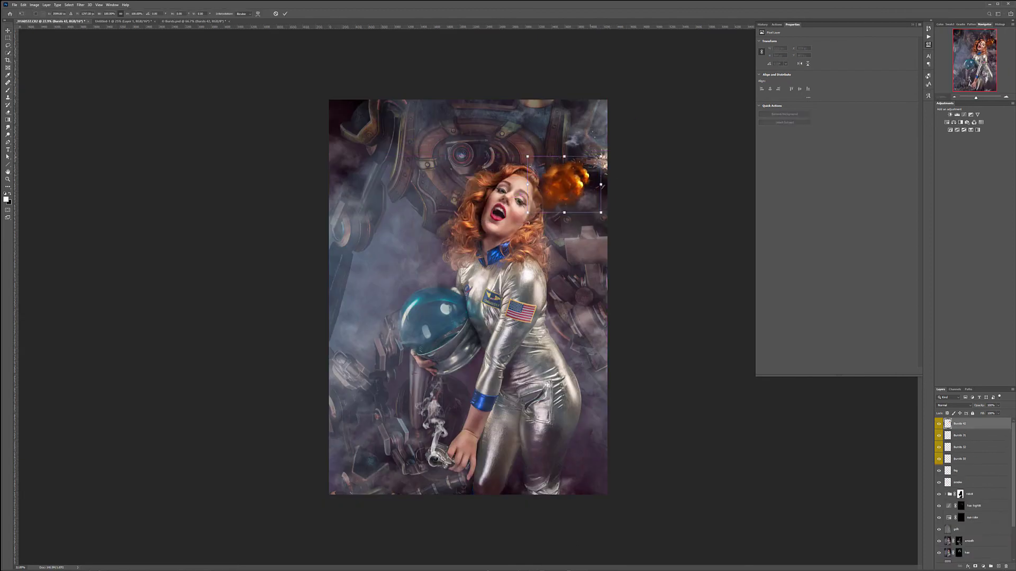
drag(610, 148, 720, 340)
drag(659, 301, 643, 193)
key(Return)
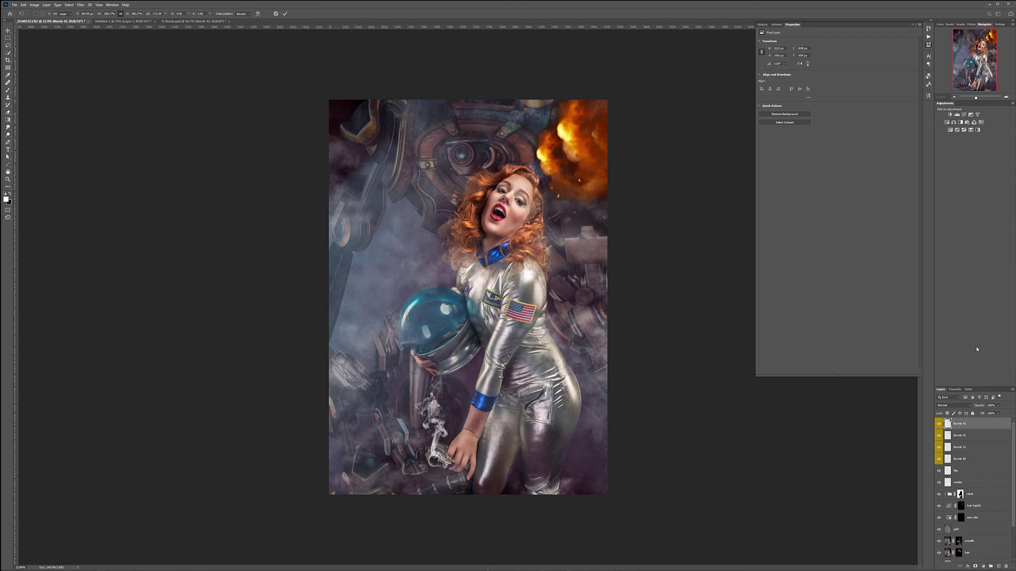
Step: Set the Bursts 42 layer's blend mode to Screen, lower its opacity and nudge it into the upper right corner
click(952, 405)
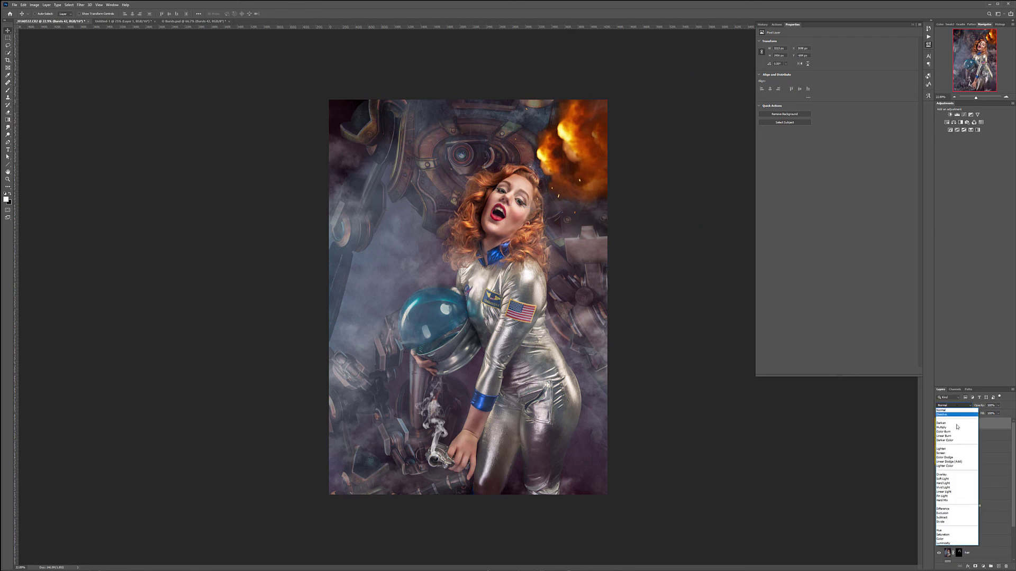
click(947, 452)
mouse_move(661, 129)
mouse_down()
mouse_move(662, 106)
mouse_move(648, 118)
mouse_up()
click(999, 405)
drag(972, 414, 976, 412)
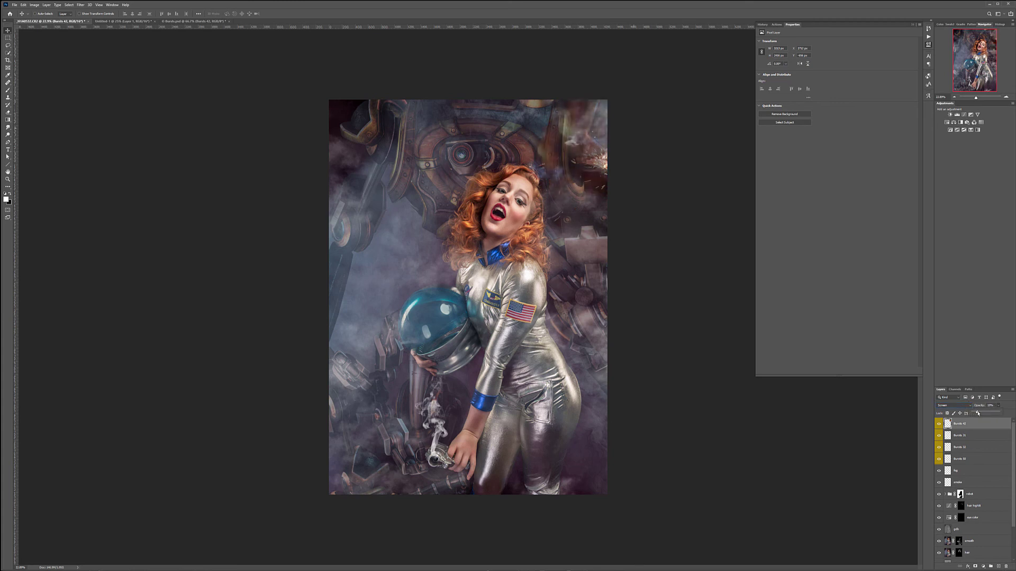
mouse_move(686, 162)
mouse_down()
mouse_move(721, 154)
mouse_move(668, 168)
mouse_move(676, 154)
mouse_up()
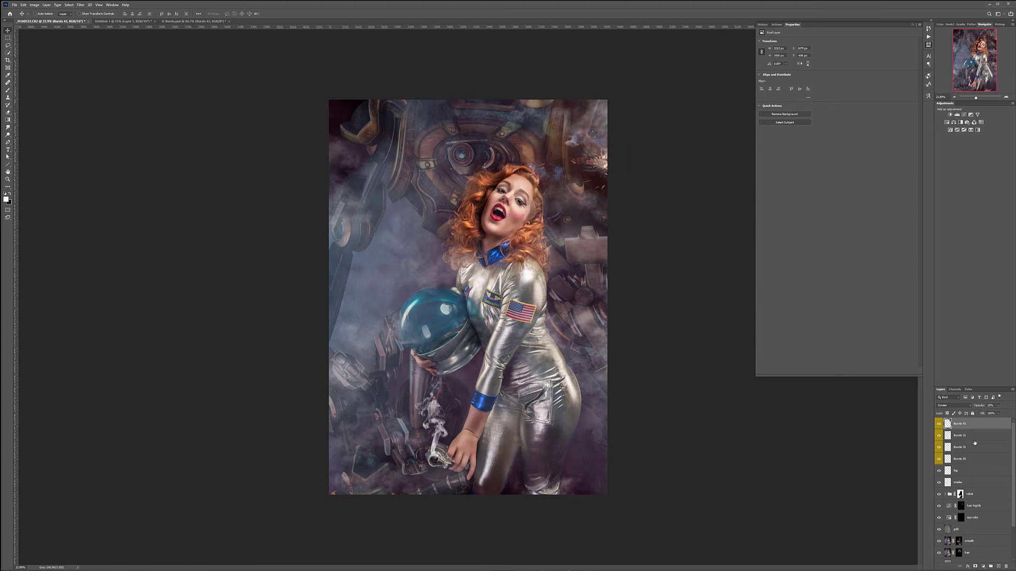
Step: Enlarge the Bursts 42 layer, raise its opacity and reposition it over the image's upper right corner
click(999, 406)
drag(992, 413, 993, 413)
key(ctrl+t)
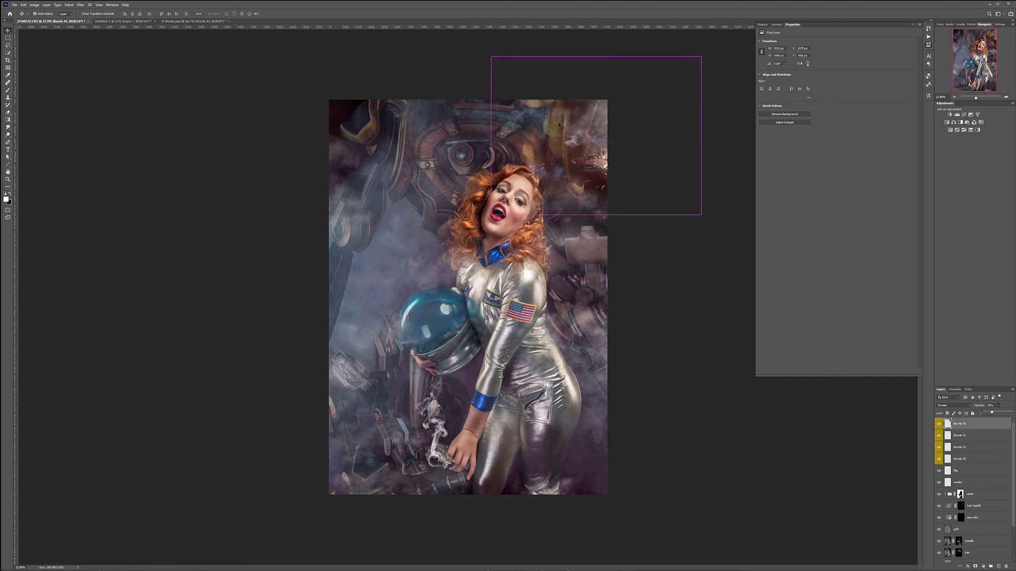
drag(439, 238, 411, 337)
key(Return)
click(998, 406)
drag(1002, 413, 999, 414)
drag(588, 106, 605, 102)
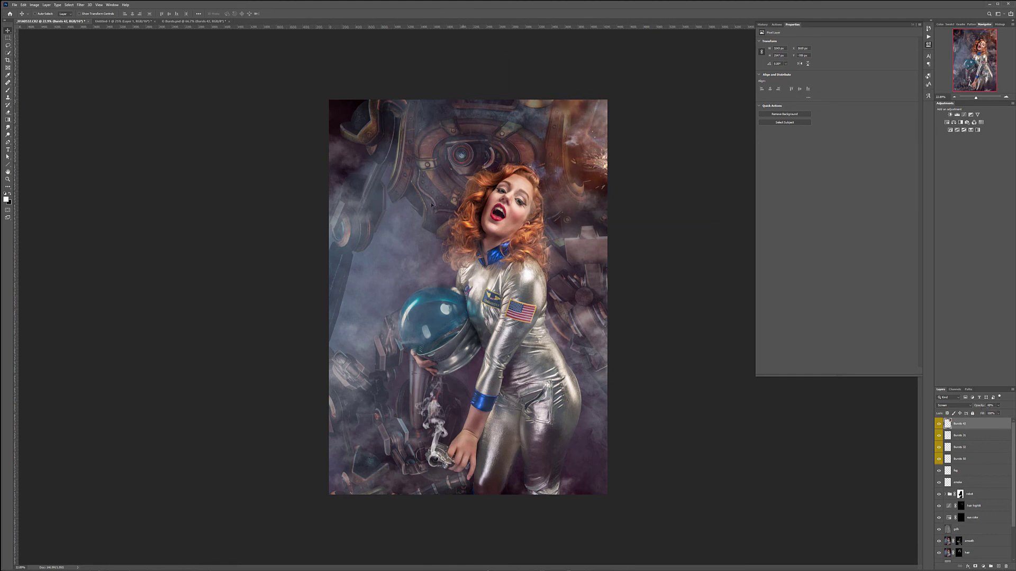
Step: Hide Bursts 42 in the Bursts document and preview the grey debris layers Bursts 27, 26 and 25
click(193, 21)
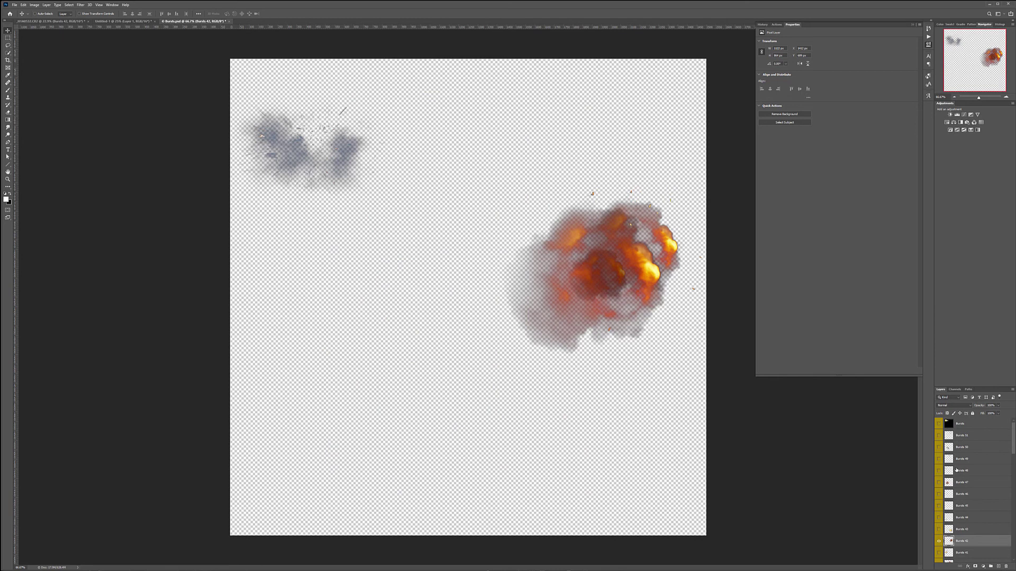
click(947, 483)
scroll(960, 504, down, 5)
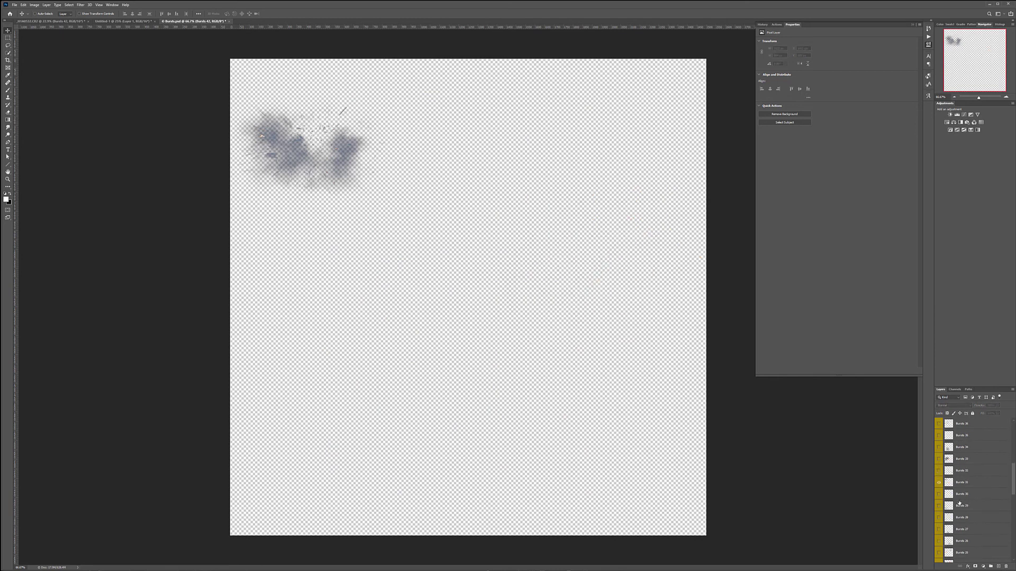
click(939, 530)
scroll(938, 530, down, 2)
click(938, 494)
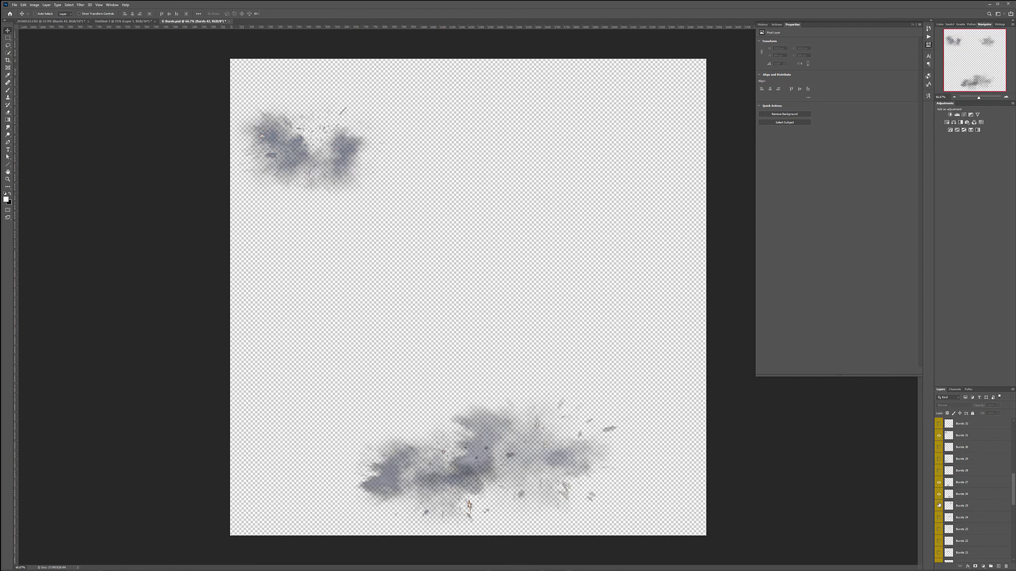
click(939, 506)
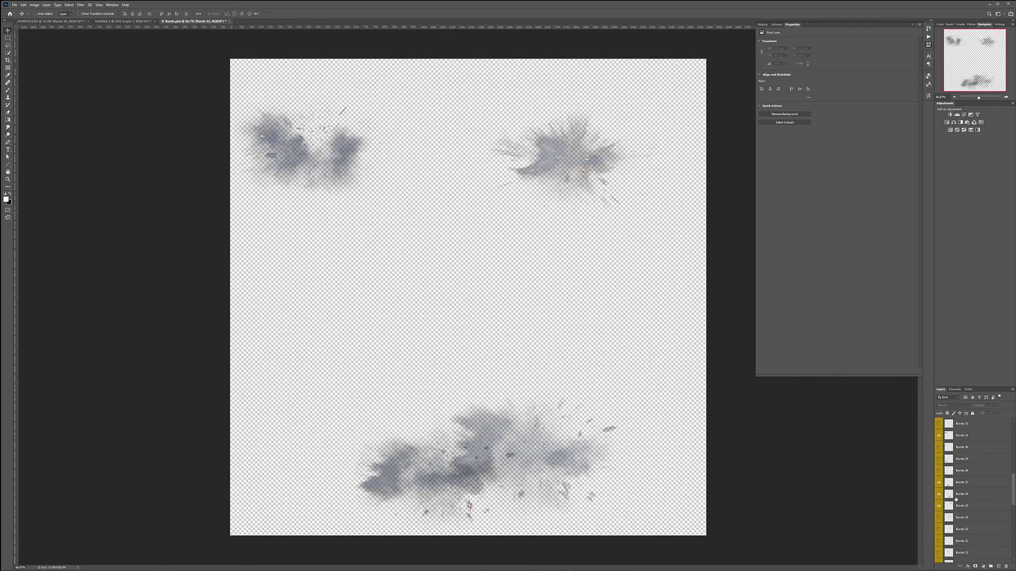
click(942, 499)
click(939, 482)
click(938, 494)
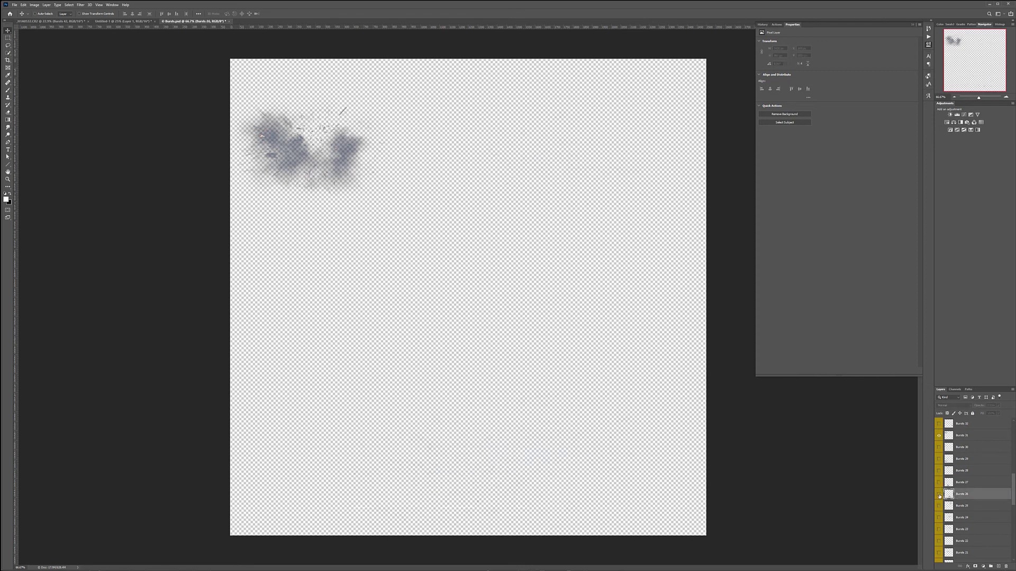
Step: Preview further burst layers lower in the stack, including Bursts 5 and Bursts 6
click(938, 494)
click(939, 494)
click(939, 517)
click(939, 518)
scroll(939, 517, down, 3)
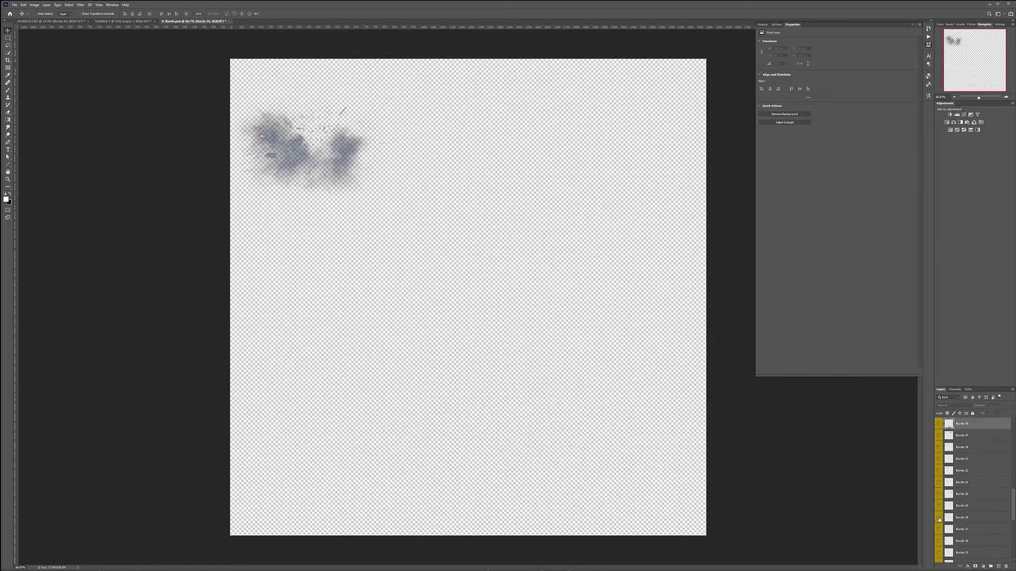
click(939, 518)
click(938, 529)
scroll(938, 529, down, 6)
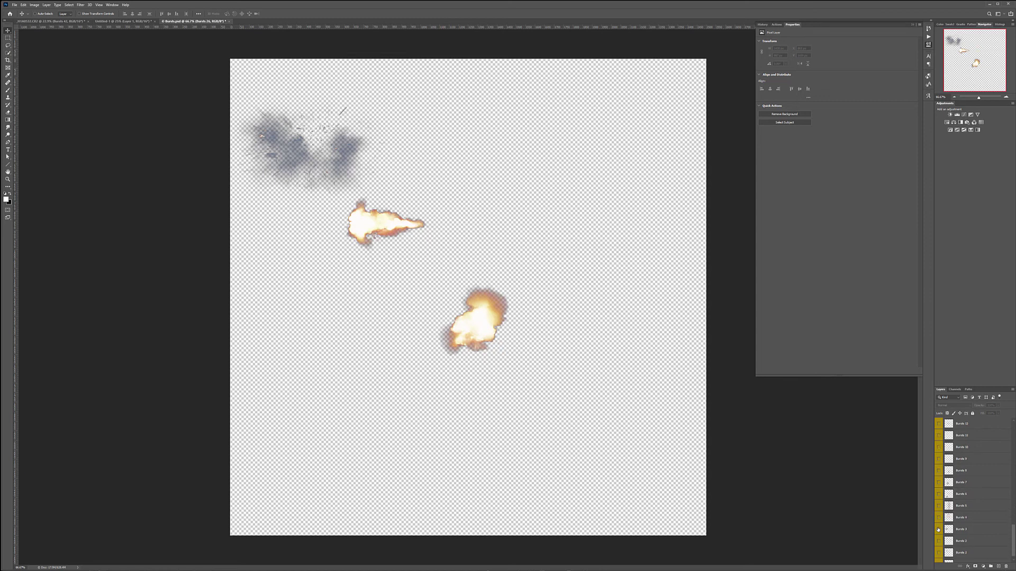
click(938, 505)
click(939, 495)
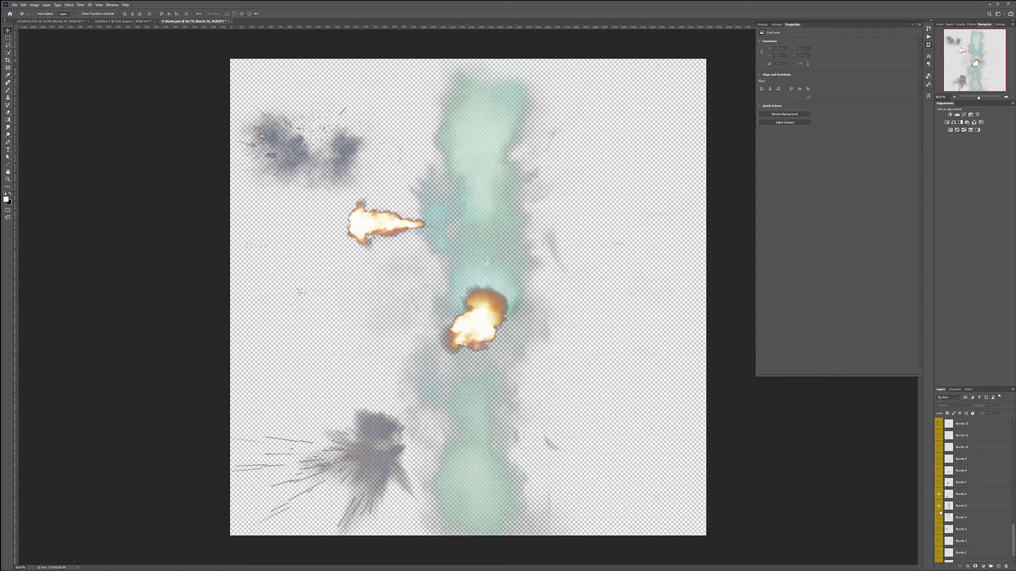
Step: Hide Bursts 5, then copy the Bursts 6 layer into the spacesuit composite, accepting the different bit depth
click(939, 506)
click(939, 494)
click(939, 494)
click(961, 494)
drag(381, 432, 555, 199)
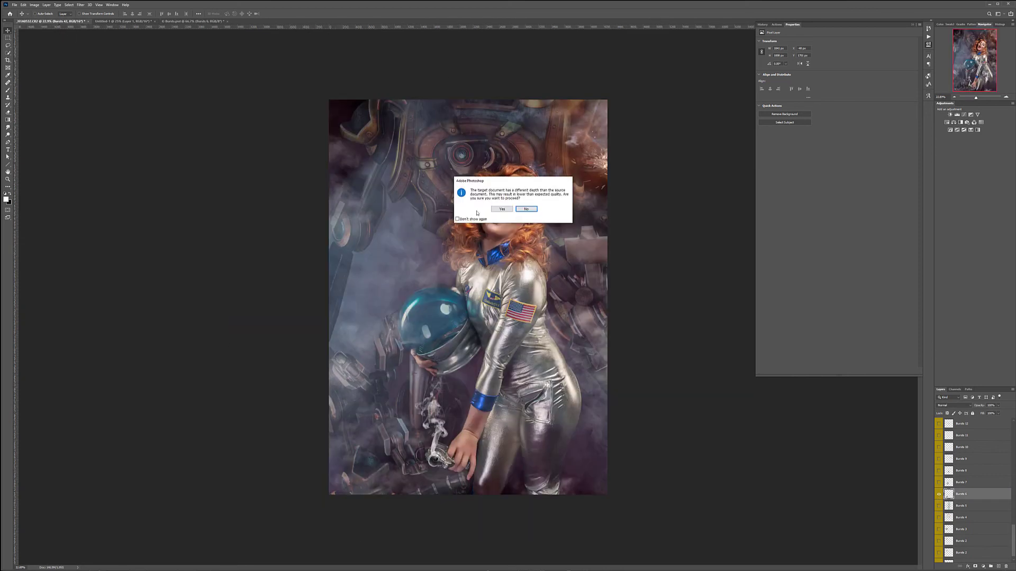
click(511, 209)
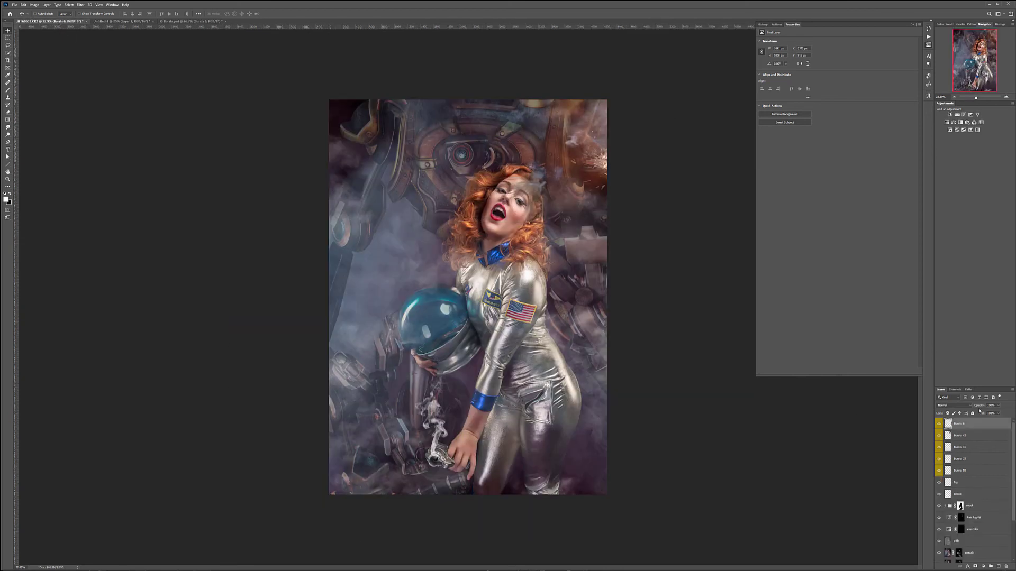
Step: Set the Bursts 6 layer's blend mode to Screen and move it to the image's upper right corner
click(960, 406)
click(950, 462)
drag(655, 268, 641, 128)
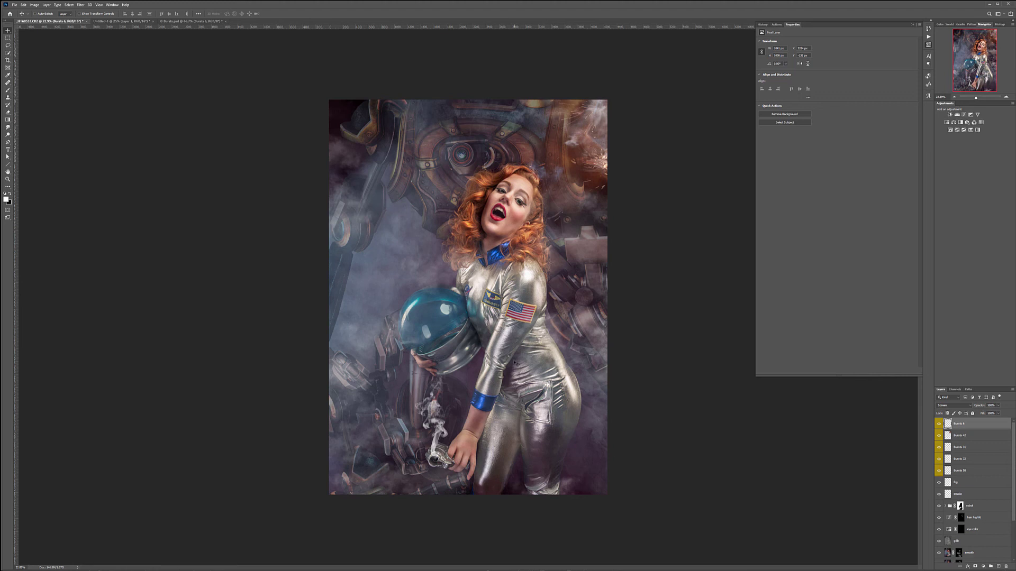
Step: Add a new empty layer above Bursts 6 and name it cy
click(999, 566)
double_click(958, 424)
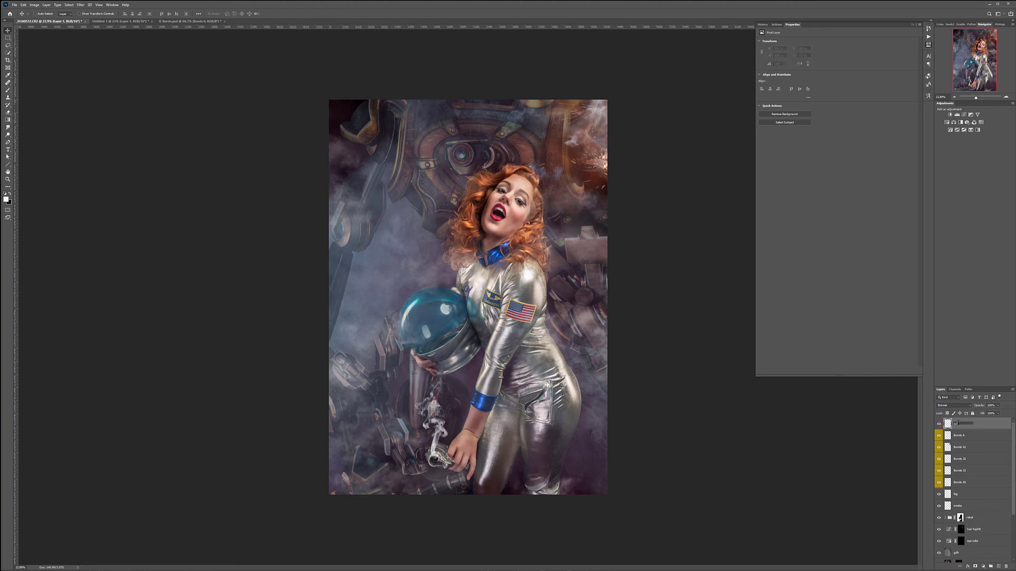
text(cy)
key(Return)
click(984, 567)
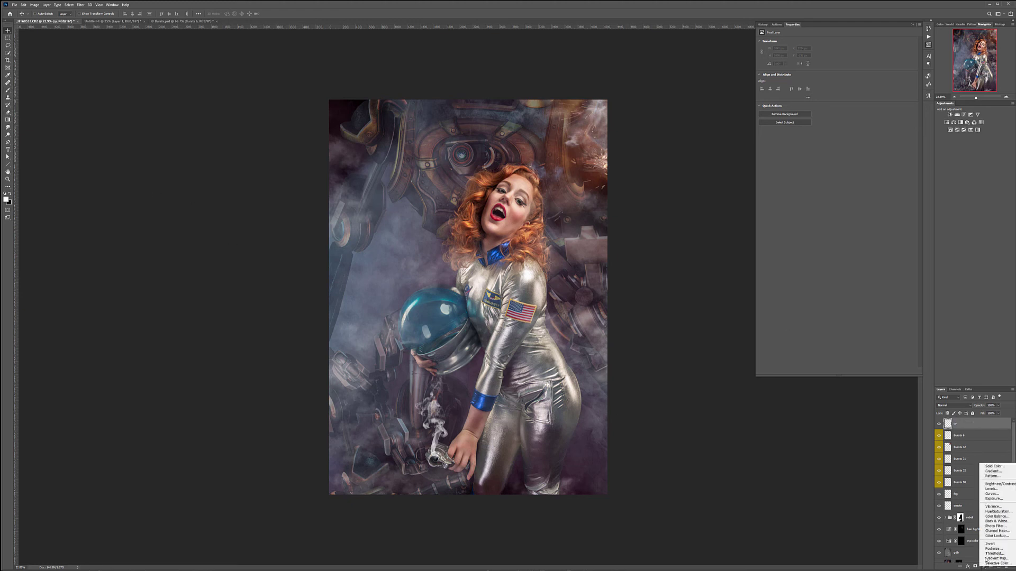
click(993, 426)
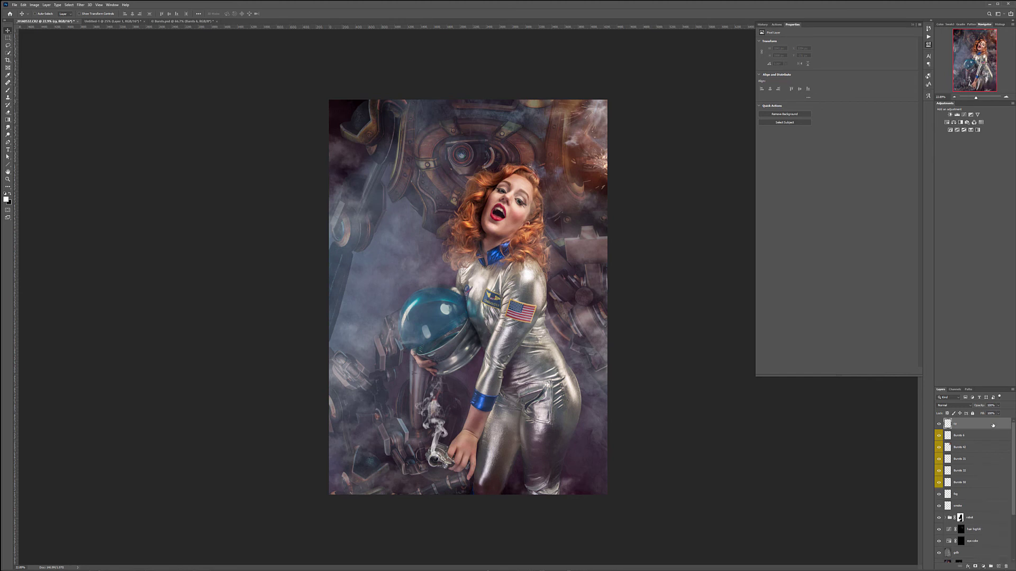
Step: Choose the Brush tool with a soft round brush and set the foreground color to a medium cyan-blue
click(7, 89)
right_click(485, 262)
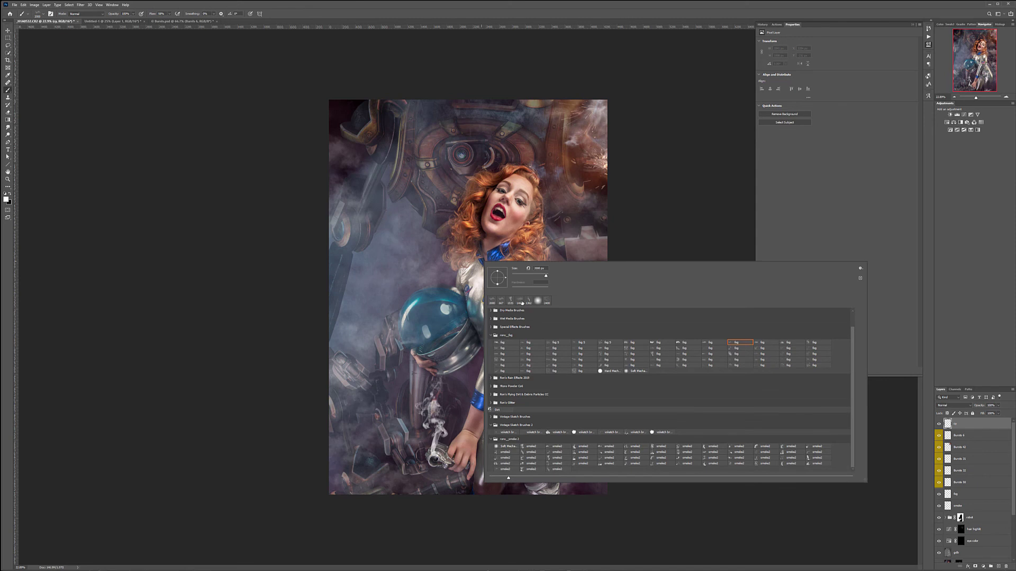
click(537, 301)
click(675, 180)
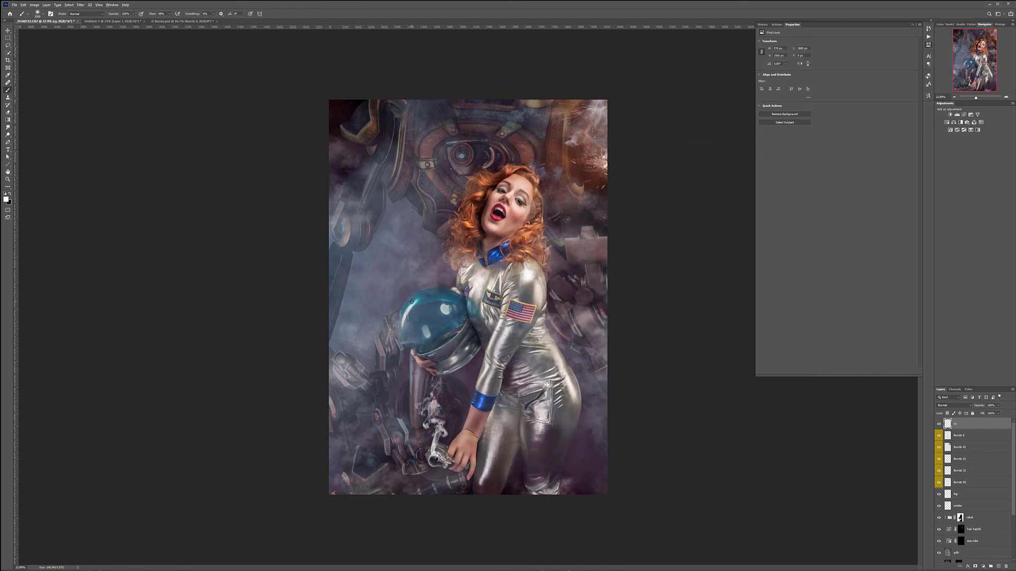
click(6, 200)
drag(182, 227, 186, 217)
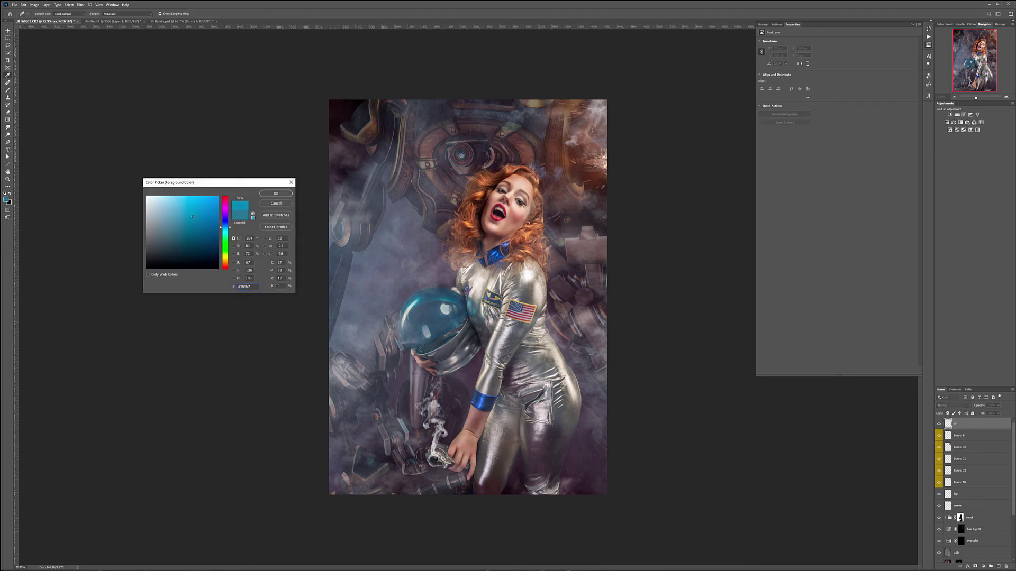
click(276, 194)
Step: Paint cyan over the helmet and lower left background, using a smaller brush along the woman's hair and neck
mouse_move(336, 403)
mouse_down()
mouse_move(370, 402)
mouse_move(366, 496)
mouse_move(397, 459)
mouse_move(395, 422)
mouse_move(350, 321)
mouse_move(337, 316)
mouse_move(412, 339)
mouse_move(408, 418)
mouse_move(428, 396)
mouse_move(468, 283)
mouse_move(462, 308)
mouse_move(488, 355)
mouse_move(477, 326)
mouse_move(456, 313)
mouse_up()
key(bracketleft)
key(bracketleft)
key(bracketleft)
key(bracketleft)
key(bracketleft)
key(bracketleft)
mouse_move(458, 242)
mouse_down()
mouse_move(457, 271)
mouse_move(464, 237)
mouse_move(471, 256)
mouse_move(479, 198)
mouse_move(488, 255)
mouse_move(490, 200)
mouse_move(461, 209)
mouse_move(418, 283)
mouse_up()
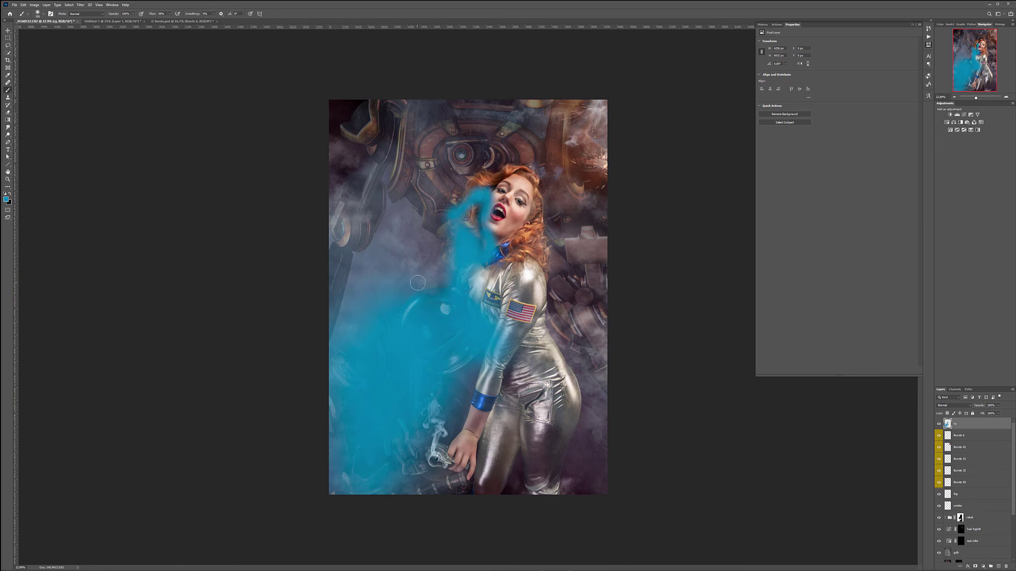
Step: Extend the cyan paint with a larger brush up the left side of the image and across the sleeve and legs
key(bracketright)
key(bracketright)
drag(359, 211, 328, 352)
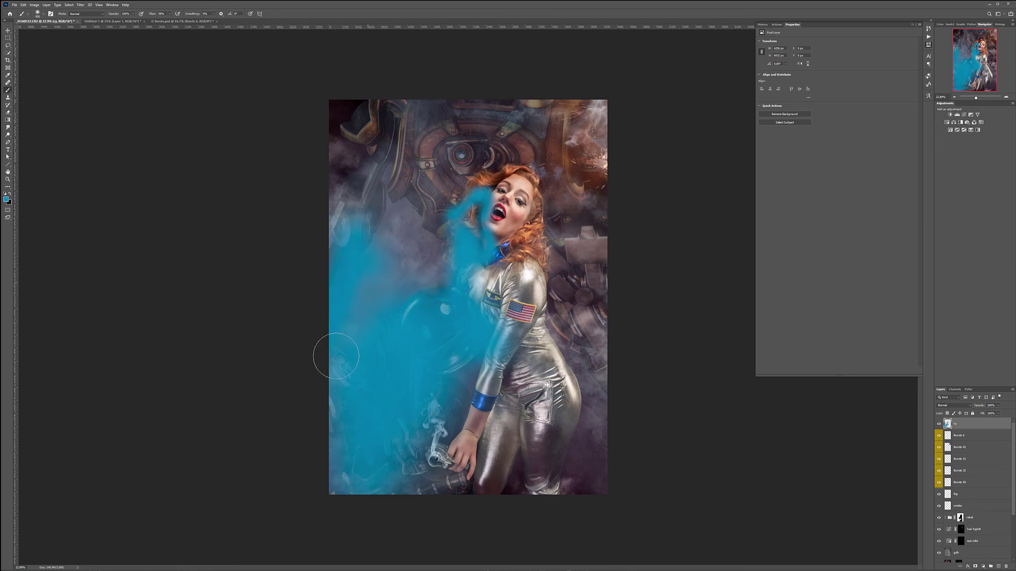
mouse_move(331, 475)
mouse_down()
mouse_move(443, 432)
mouse_move(451, 372)
mouse_move(467, 365)
mouse_move(508, 385)
mouse_move(490, 464)
mouse_move(512, 442)
mouse_move(527, 485)
mouse_move(498, 327)
mouse_move(473, 264)
mouse_move(519, 311)
mouse_move(489, 394)
mouse_move(461, 264)
mouse_move(498, 288)
mouse_up()
drag(389, 158, 335, 215)
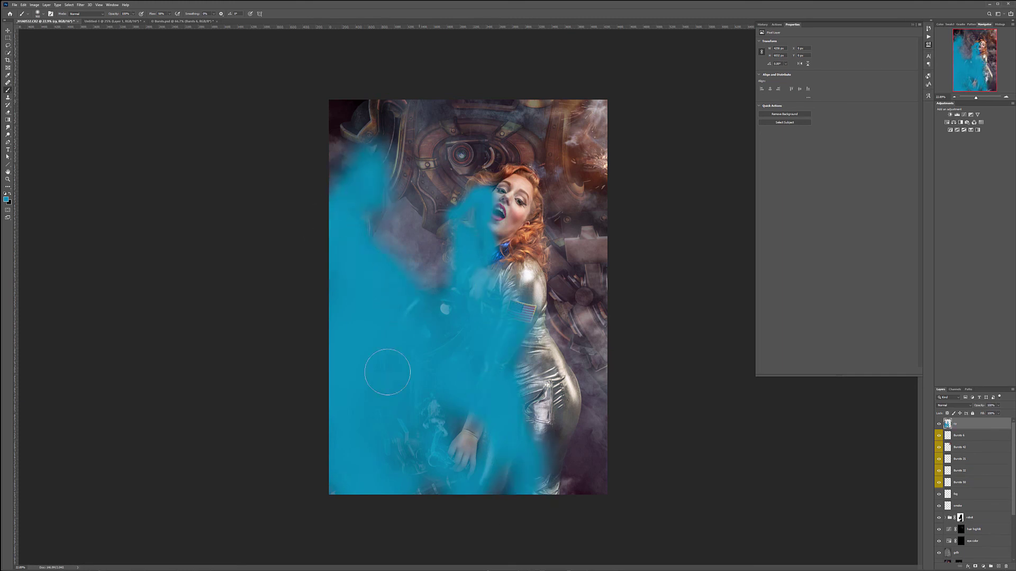
drag(434, 405, 428, 513)
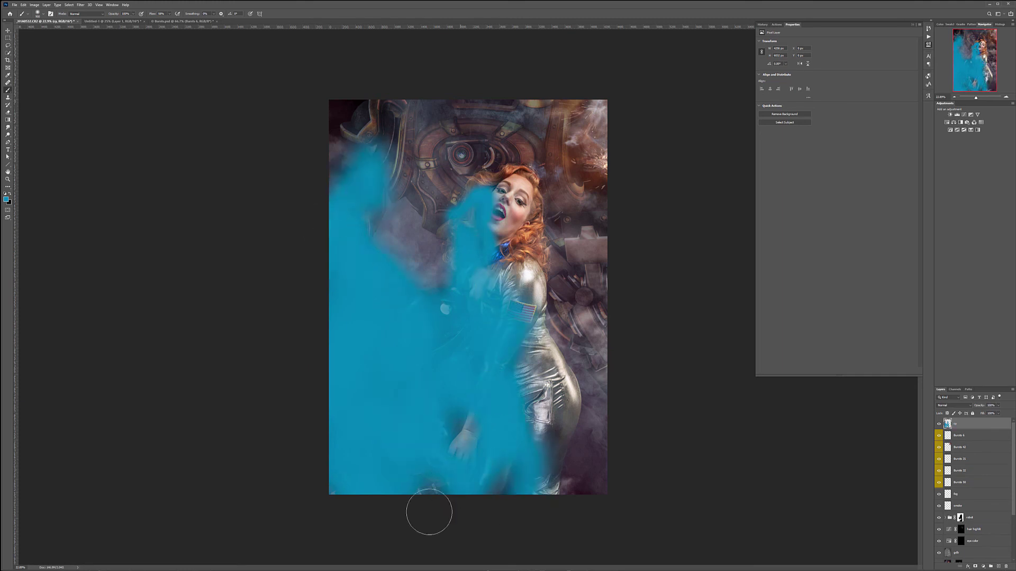
Step: Set the cy layer's blend mode to Soft Light and hide its paint with a black layer mask
click(953, 405)
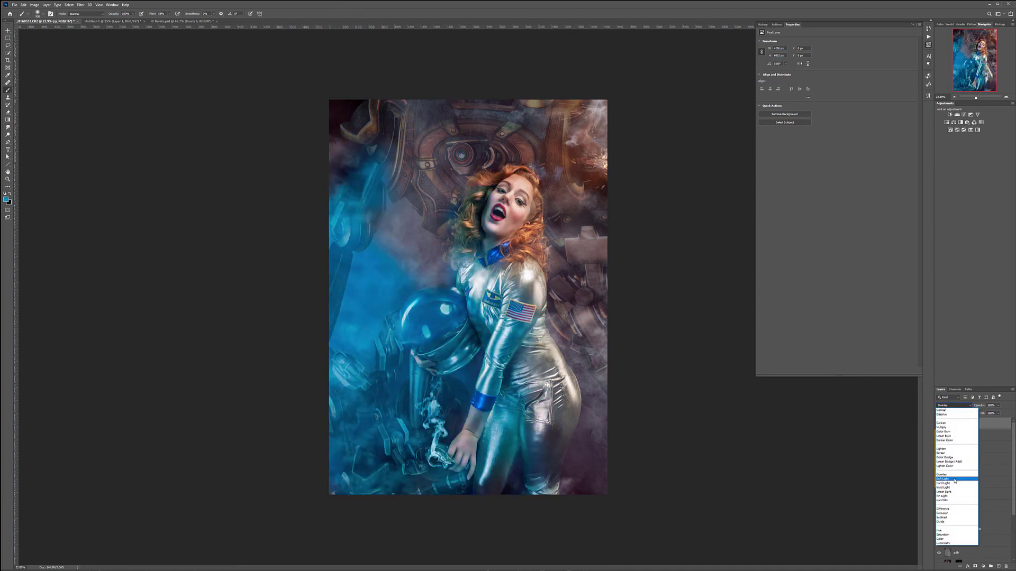
click(953, 479)
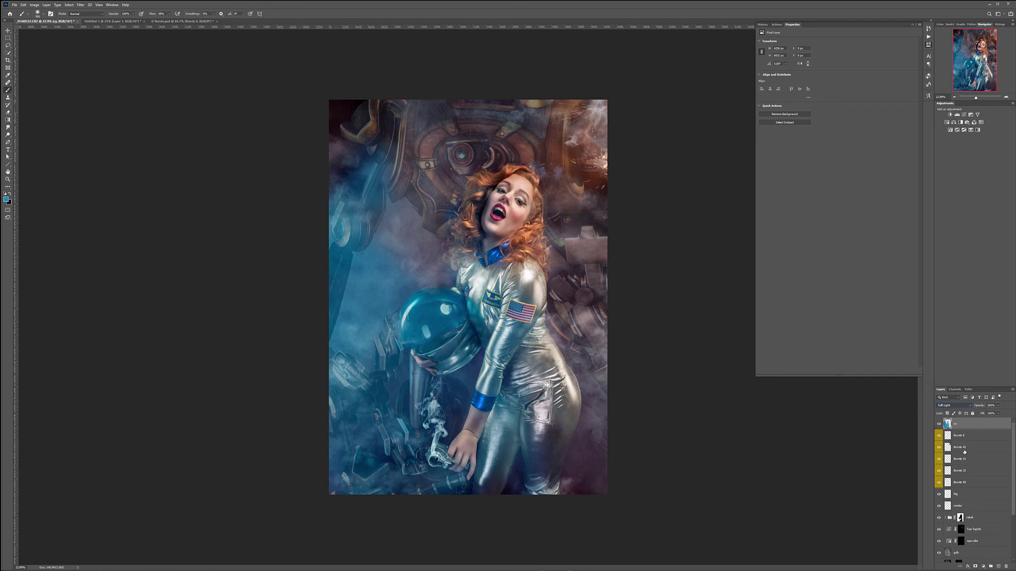
alt+click(975, 567)
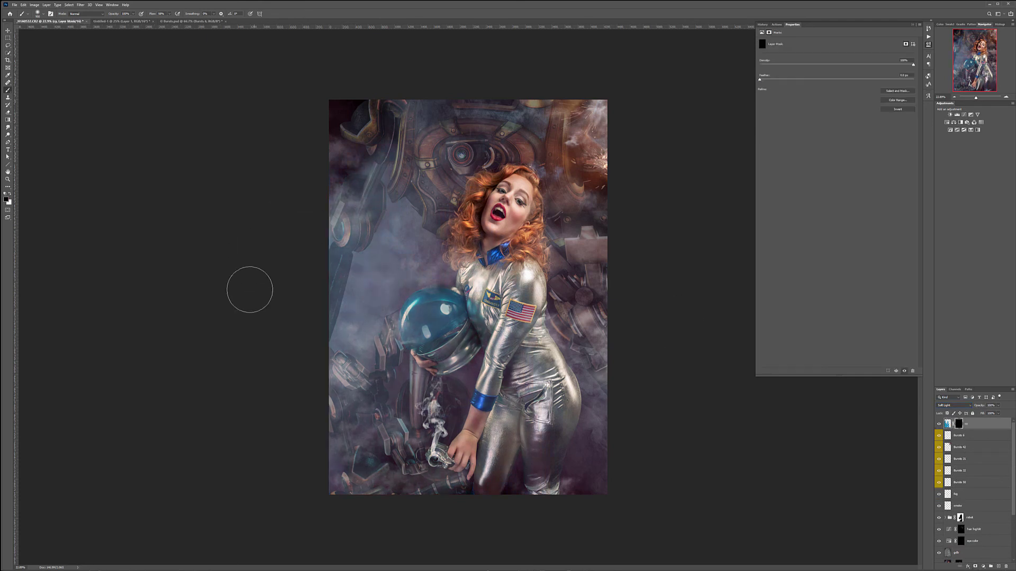
Step: Paint white at 10% brush opacity on the cy layer's mask to reveal cyan light on the suit beside the helmet
key(x)
scroll(465, 316, up, 5)
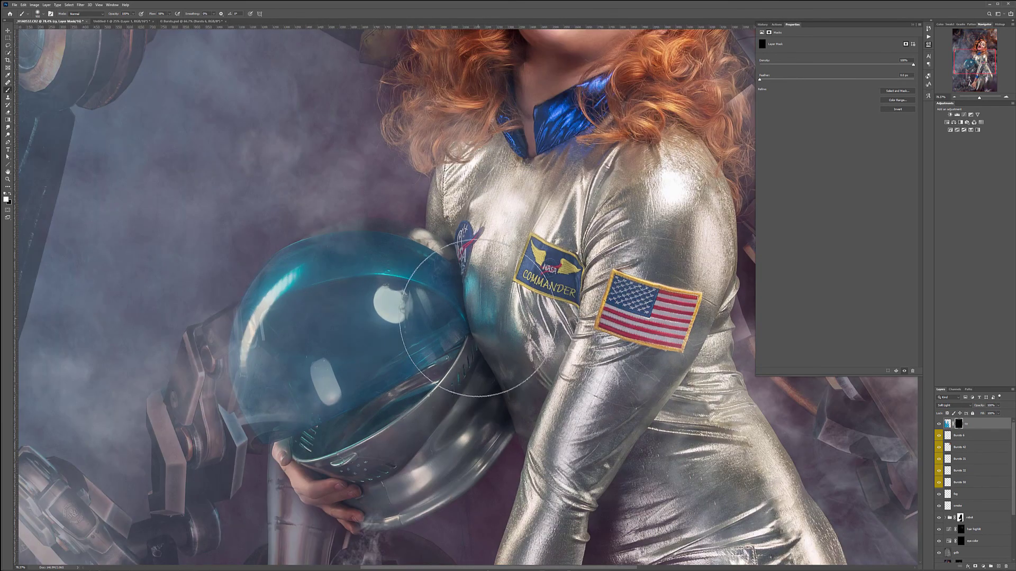
key(bracketleft)
key(bracketleft)
key(bracketleft)
key(bracketleft)
key(bracketleft)
drag(479, 283, 476, 360)
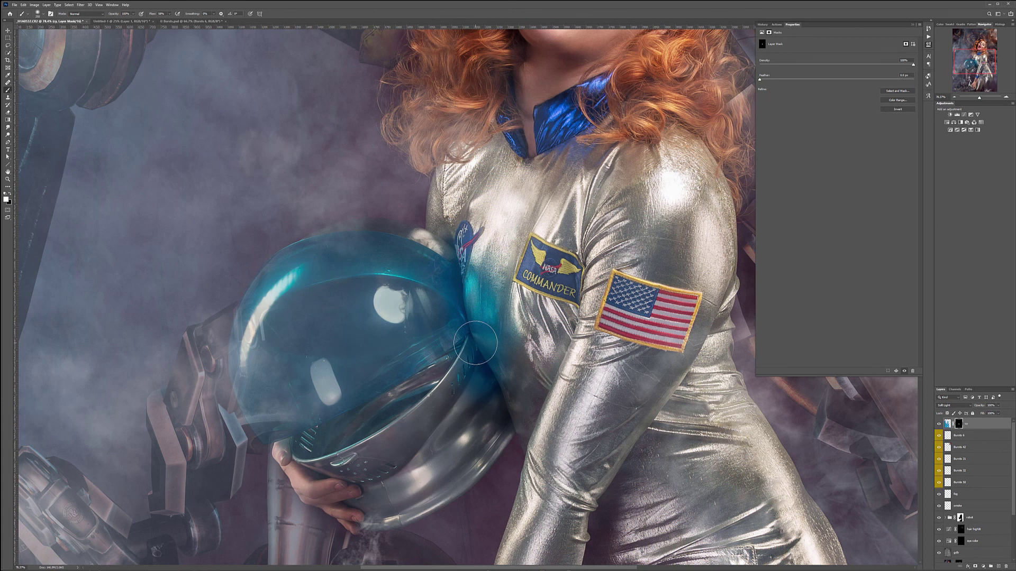
key(ctrl+z)
key(1)
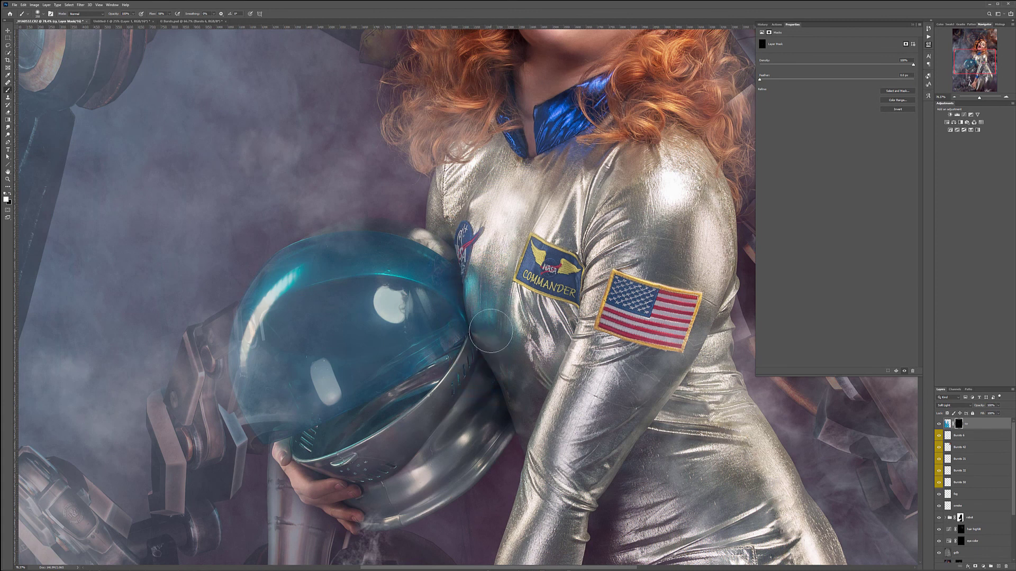
mouse_move(490, 316)
mouse_down()
mouse_move(465, 304)
mouse_move(498, 383)
mouse_move(472, 318)
mouse_move(496, 368)
mouse_up()
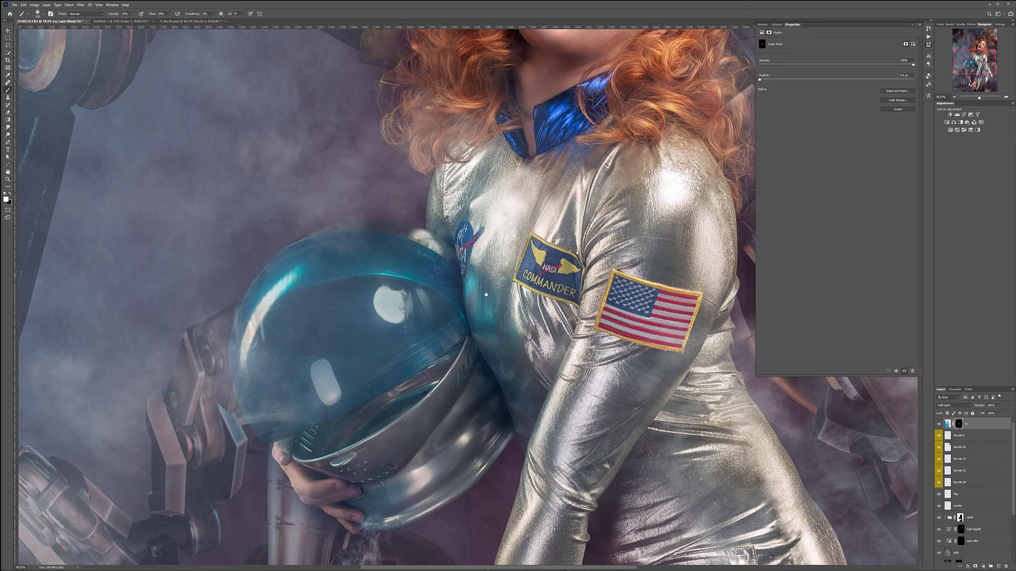
Step: Reveal faint cyan light on the shadow side of the face, neck and hair with a smaller brush on the mask
drag(487, 294, 527, 546)
key(bracketleft)
key(bracketleft)
key(bracketleft)
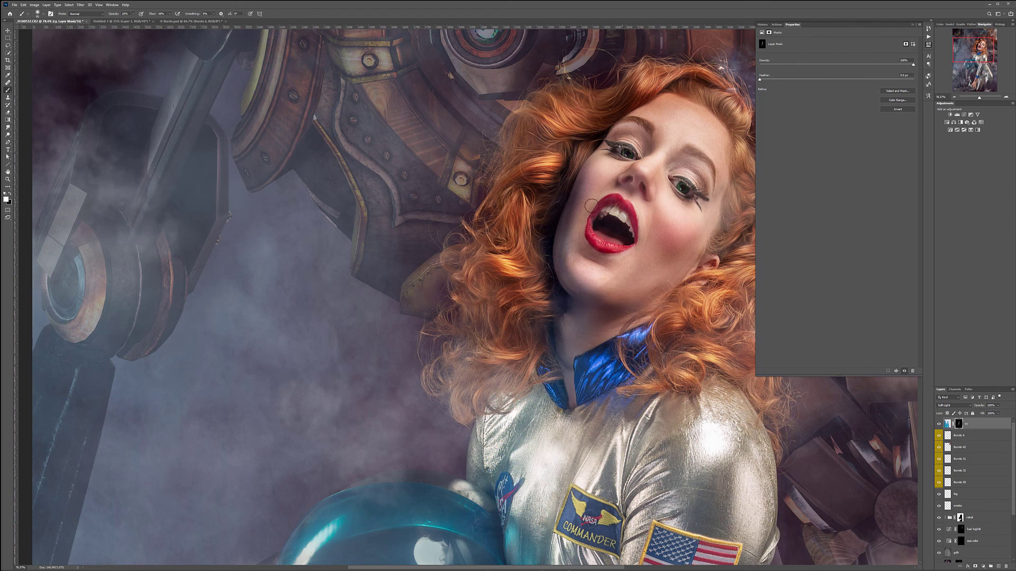
key(ctrl+0)
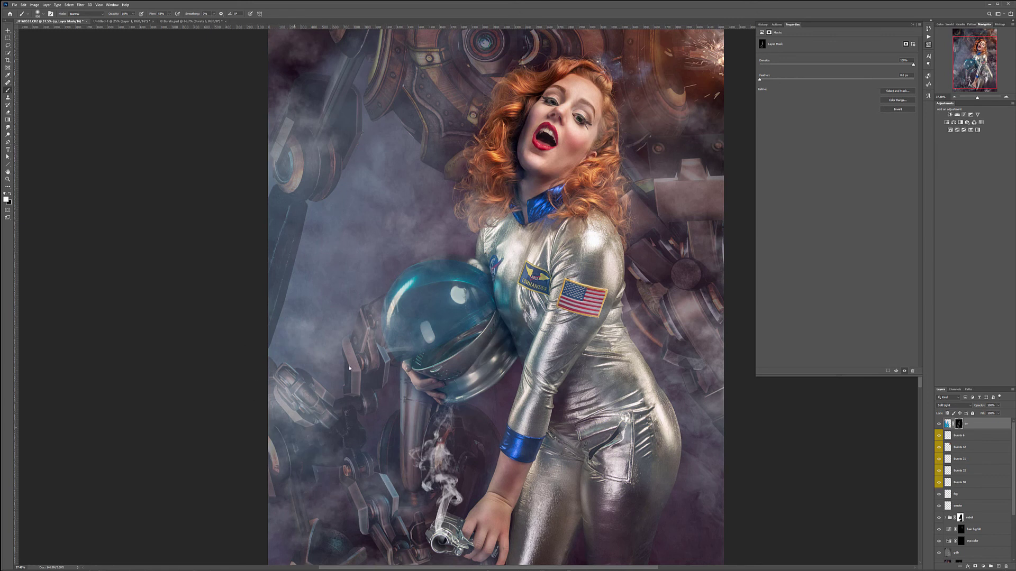
Step: Continue painting the cy mask to reveal cyan light on the legs and the robot parts in the left background
scroll(273, 471, down, 5)
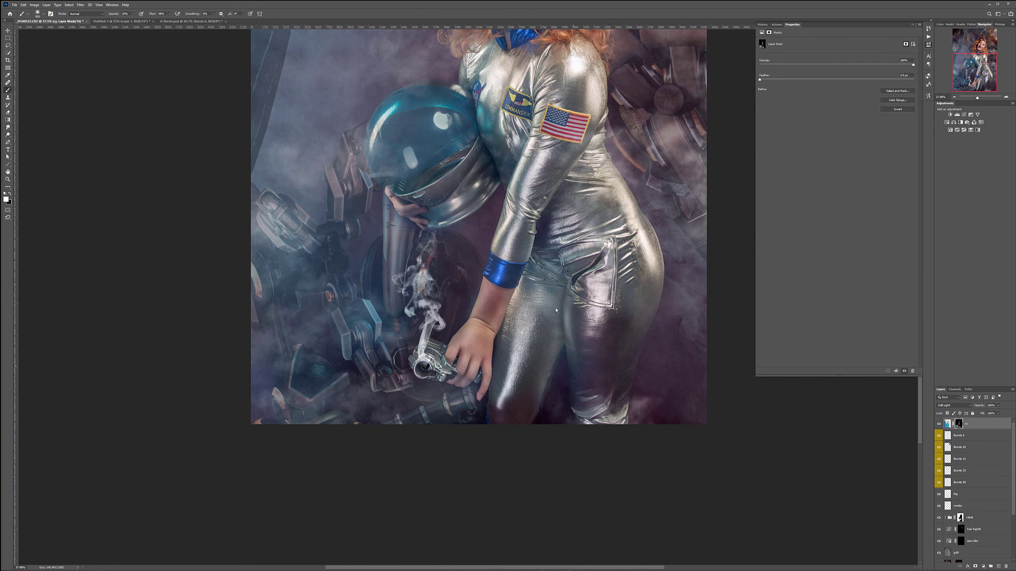
drag(569, 238, 599, 371)
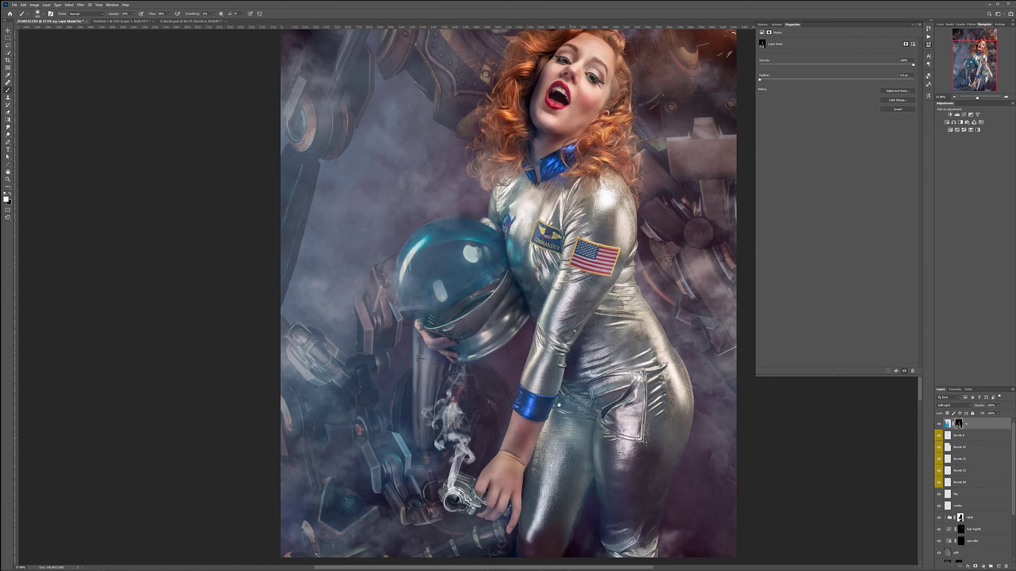
drag(401, 161, 448, 331)
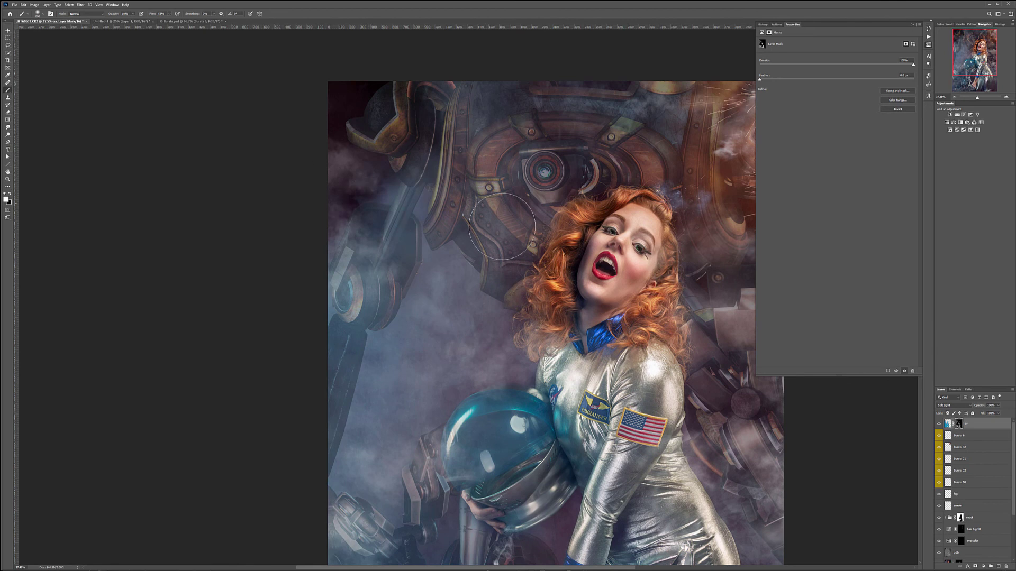
drag(477, 290, 290, 200)
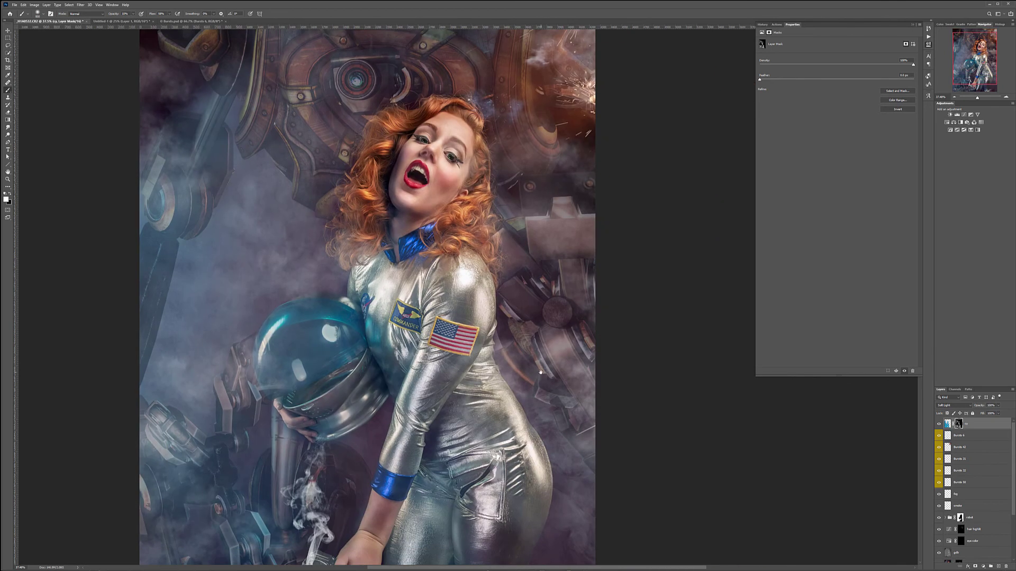
Step: Add and name a new empty layer above cy, and set the foreground color to a bright orange-red
click(998, 566)
double_click(961, 423)
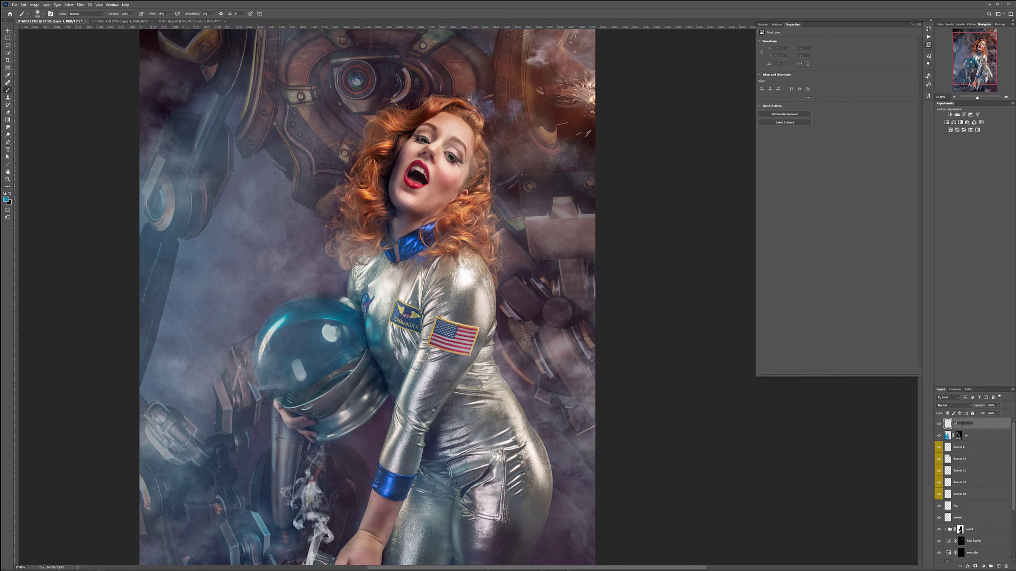
key(Return)
alt+click(467, 208)
click(6, 199)
click(211, 204)
drag(224, 267, 225, 267)
click(275, 196)
Step: Set the brush opacity to 100% and paint orange over the upper right background and down the right side of the body
scroll(539, 254, down, 3)
key(0)
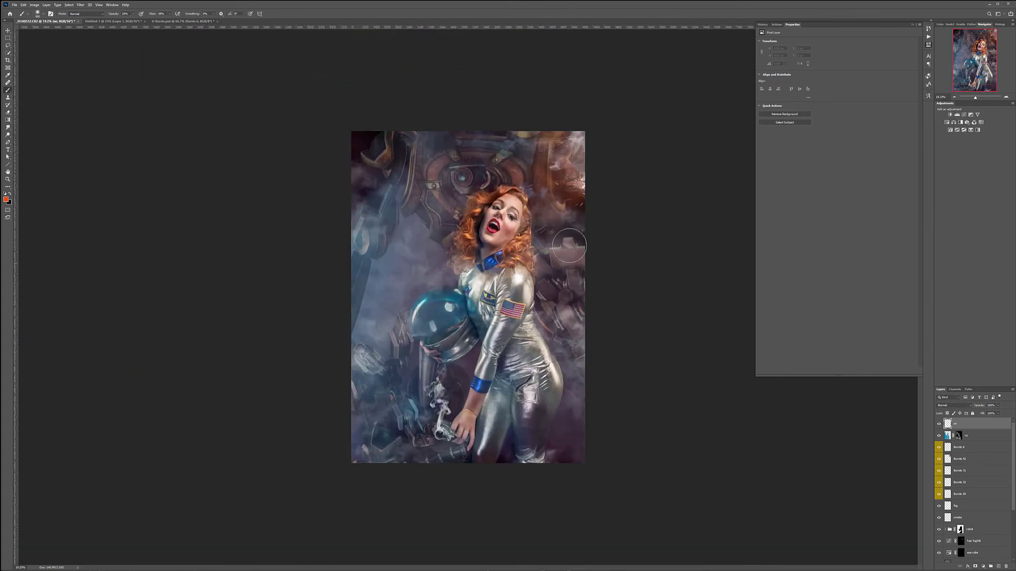
drag(602, 135, 556, 151)
mouse_move(547, 137)
mouse_down()
mouse_move(577, 180)
mouse_move(563, 159)
mouse_move(522, 169)
mouse_move(545, 196)
mouse_move(521, 211)
mouse_move(516, 243)
mouse_move(530, 328)
mouse_move(552, 373)
mouse_move(562, 455)
mouse_up()
Step: Paint orange with a smaller brush along the arm and hand, on the helmet's upper right edge, and over the face and hair
key(bracketleft)
key(bracketleft)
key(bracketleft)
key(bracketleft)
key(bracketleft)
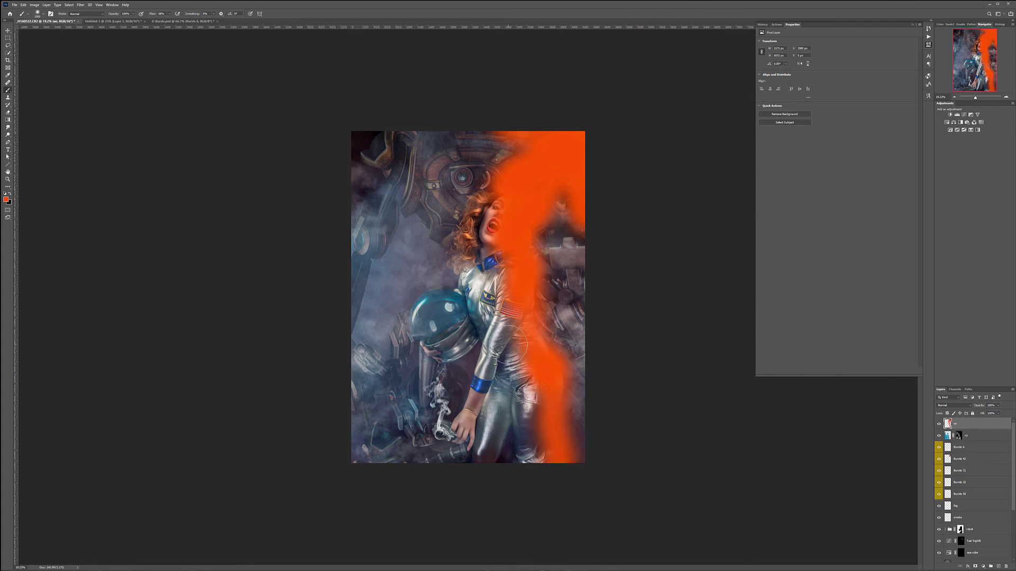
mouse_move(515, 304)
mouse_down()
mouse_move(468, 418)
mouse_move(468, 447)
mouse_up()
click(441, 289)
drag(469, 313, 442, 297)
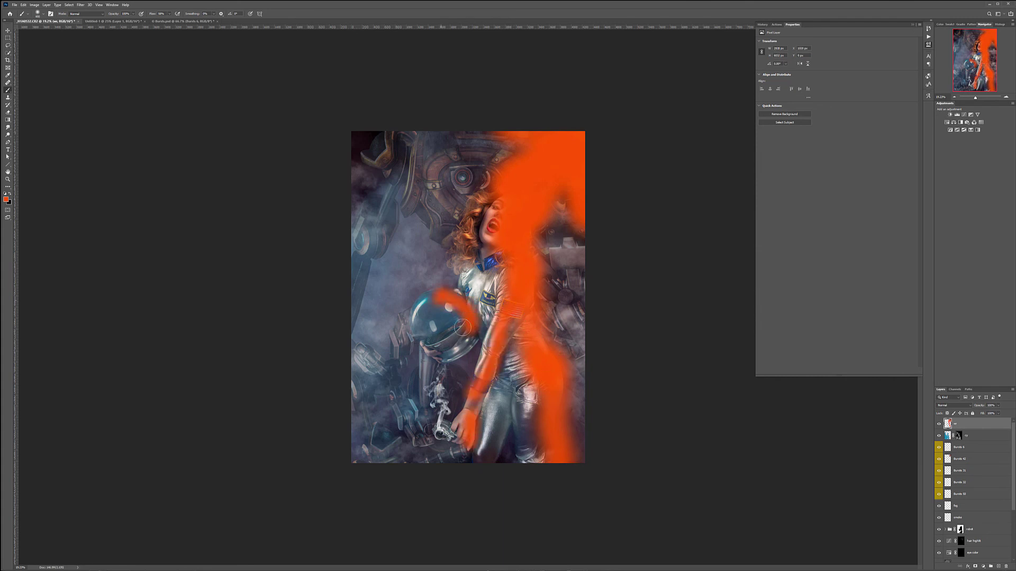
mouse_move(466, 209)
mouse_down()
mouse_move(502, 214)
mouse_move(484, 238)
mouse_move(497, 212)
mouse_move(494, 264)
mouse_up()
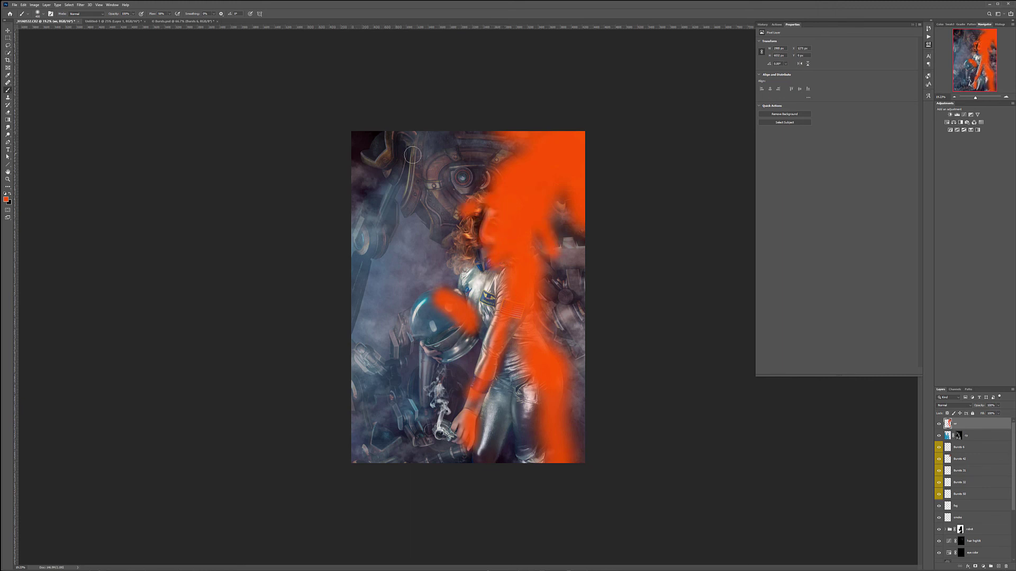
Step: Dab orange accents on the left robot parts, the helmet's left edge, the area around the gun, and the thigh
drag(395, 204, 392, 230)
drag(406, 326, 411, 311)
click(376, 356)
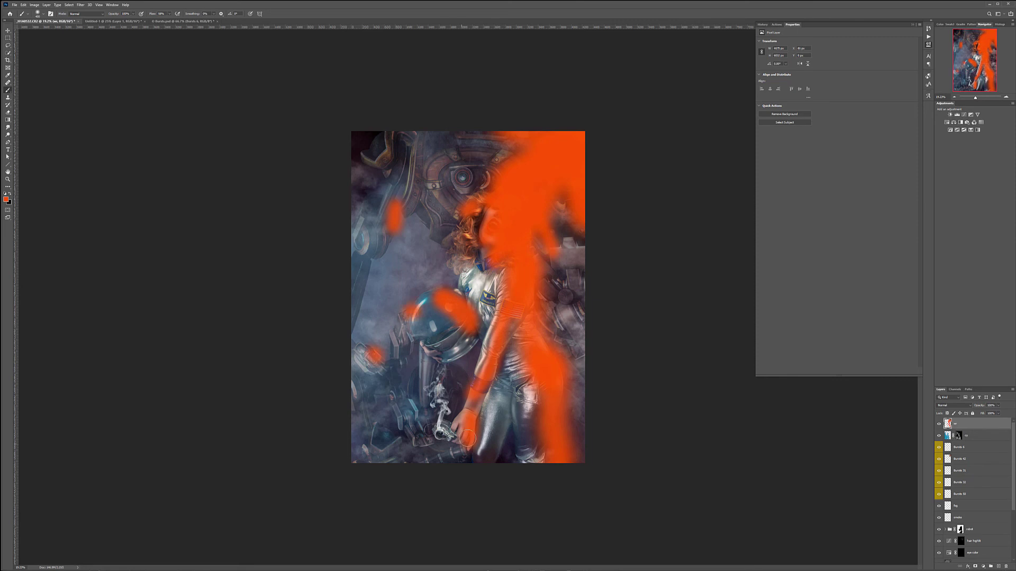
mouse_move(411, 412)
mouse_down()
mouse_move(428, 440)
mouse_move(492, 455)
mouse_move(498, 396)
mouse_up()
click(464, 375)
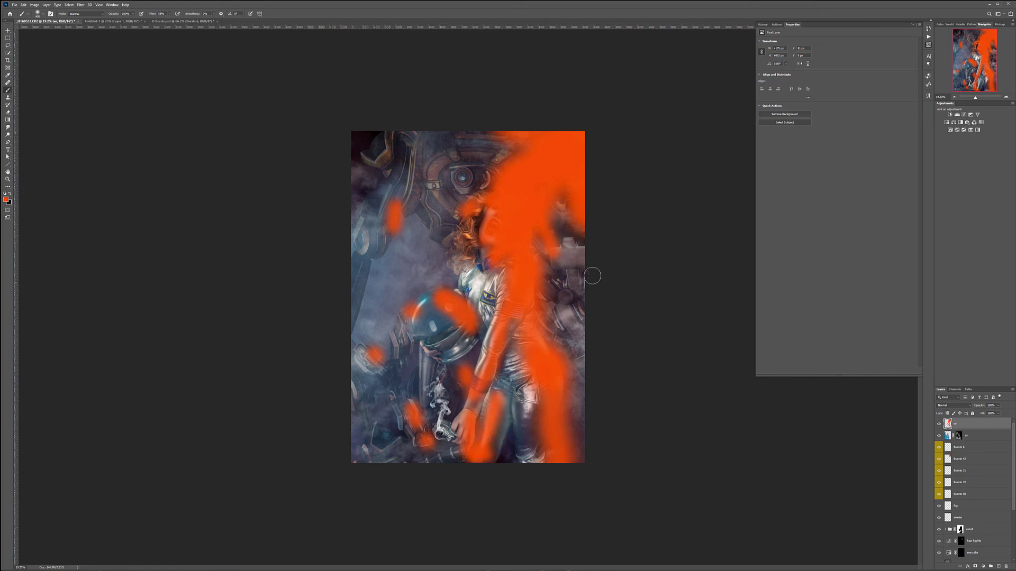
Step: Fill the remaining right background with orange and extend it across the top toward the robot's eye
drag(577, 268, 549, 296)
key(])
mouse_move(562, 175)
mouse_down()
mouse_move(569, 222)
mouse_move(553, 249)
mouse_move(572, 317)
mouse_move(544, 152)
mouse_move(507, 167)
mouse_move(476, 158)
mouse_move(480, 185)
mouse_up()
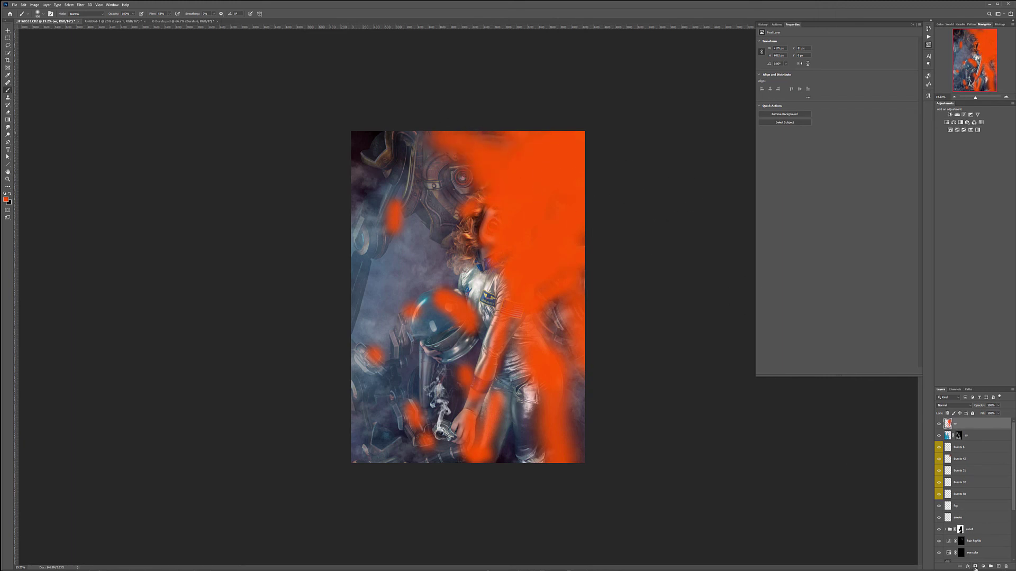
Step: Set the orange layer's blend mode to Soft Light and hide its paint with a black layer mask
click(960, 406)
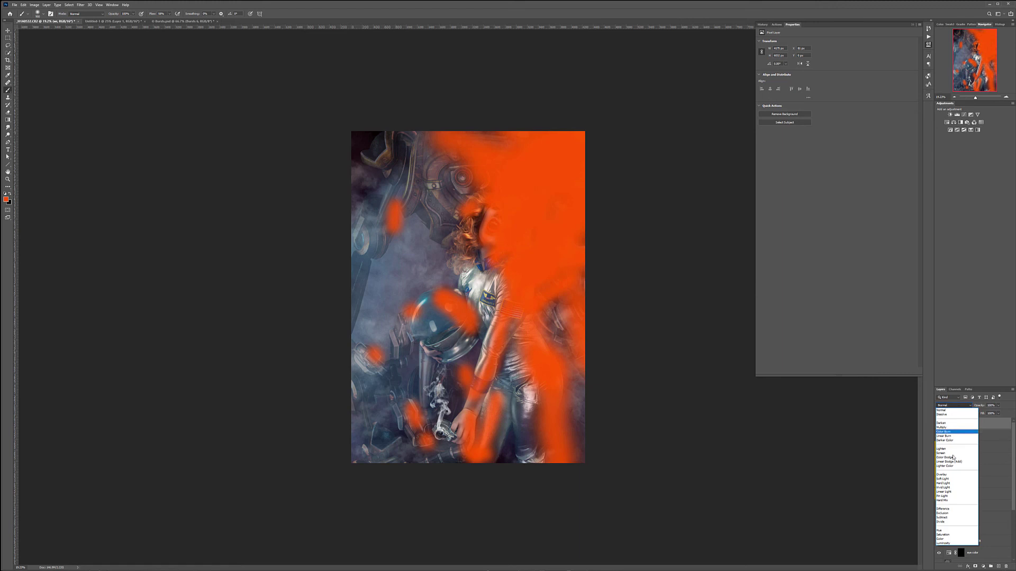
click(950, 480)
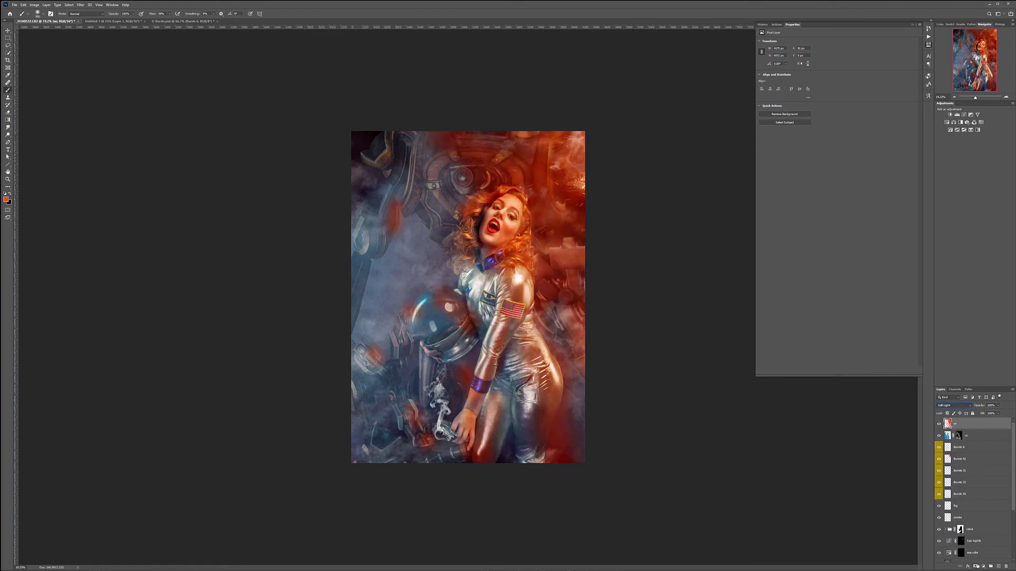
alt+click(976, 566)
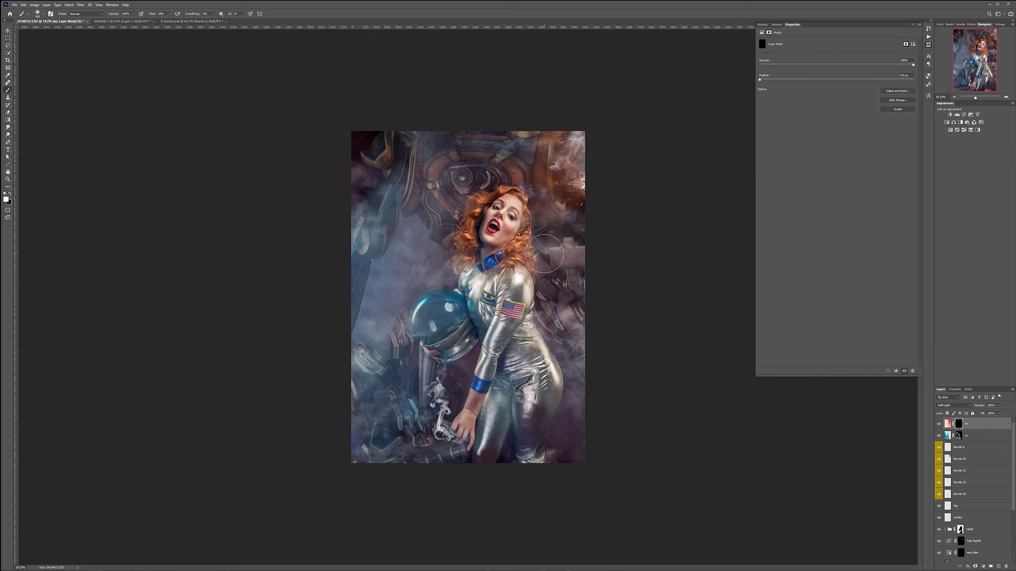
Step: Paint white at low brush opacity on the orange layer's mask to reveal warm light around the sparks at the upper right
scroll(547, 253, up, 3)
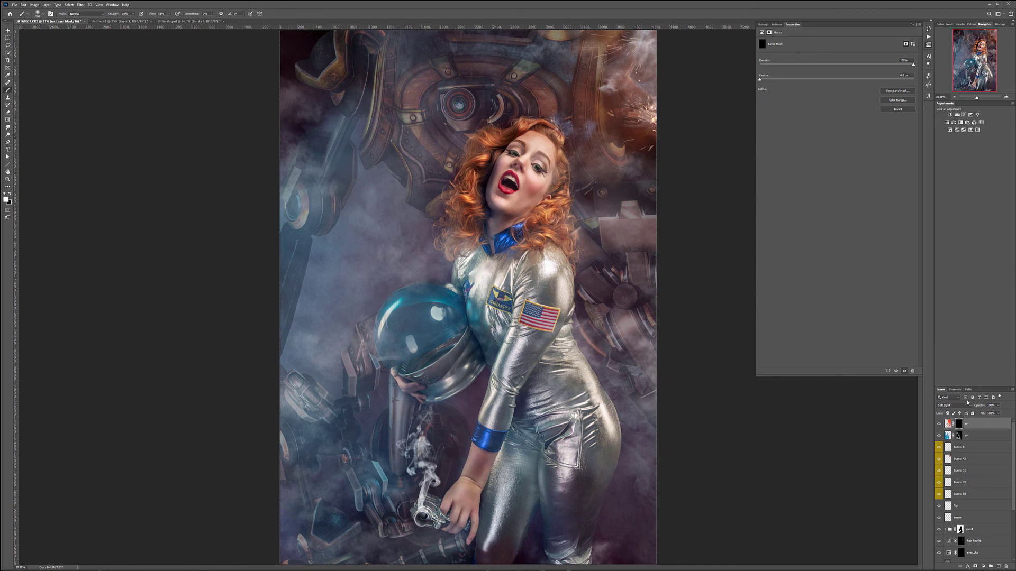
scroll(563, 156, up, 2)
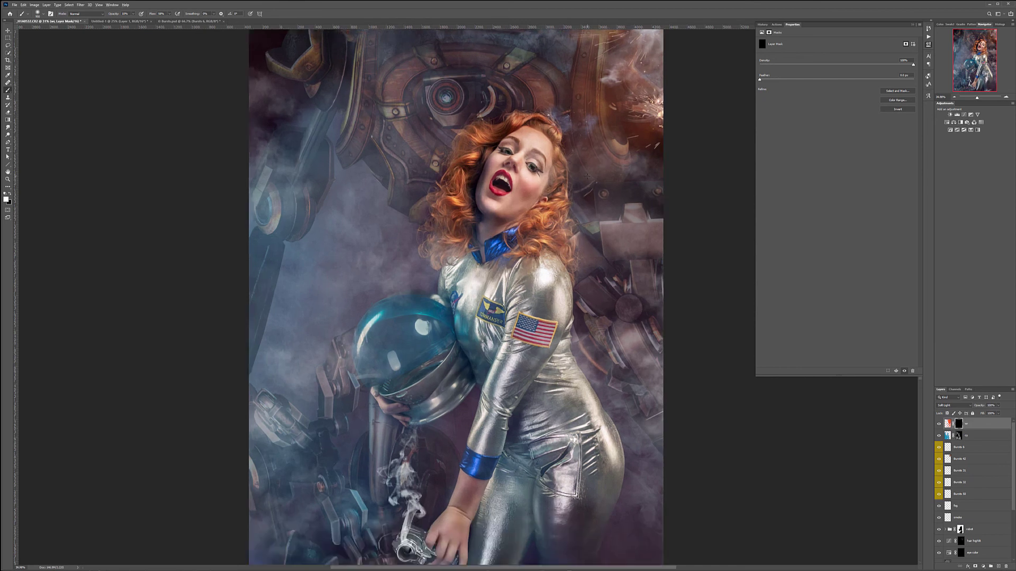
key(bracketleft)
key(bracketleft)
key(bracketleft)
key(bracketleft)
key(bracketleft)
key(bracketleft)
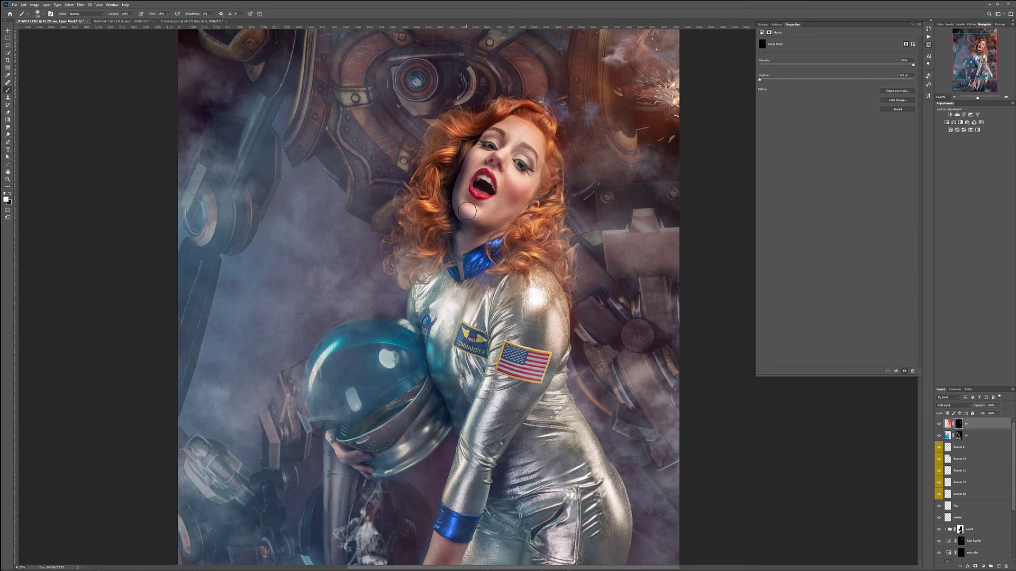
Step: Reveal more warm light on the suit and across the right background by painting the orange layer's mask with varied brush sizes
key([)
key([)
key([)
key([)
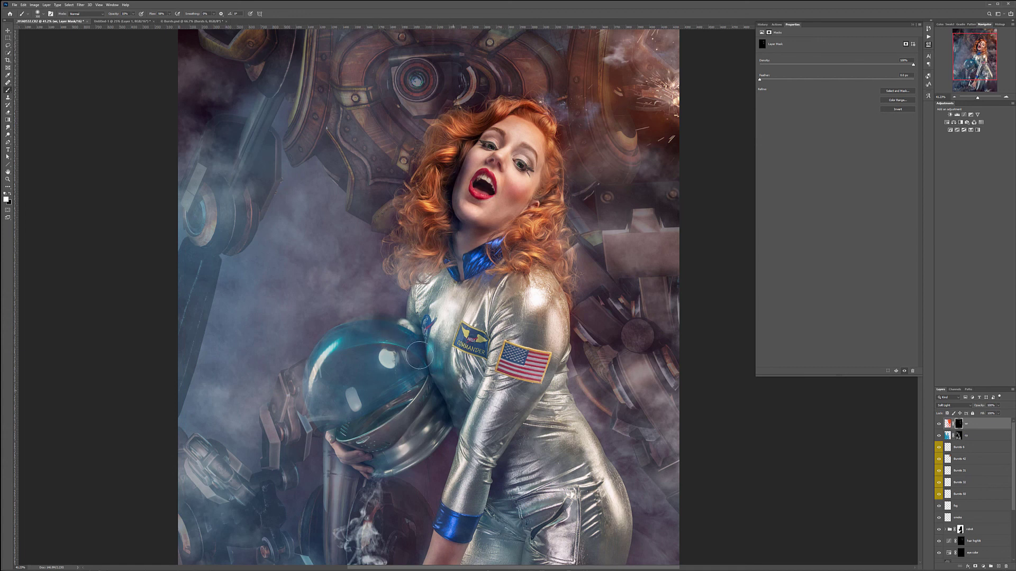
click(559, 329)
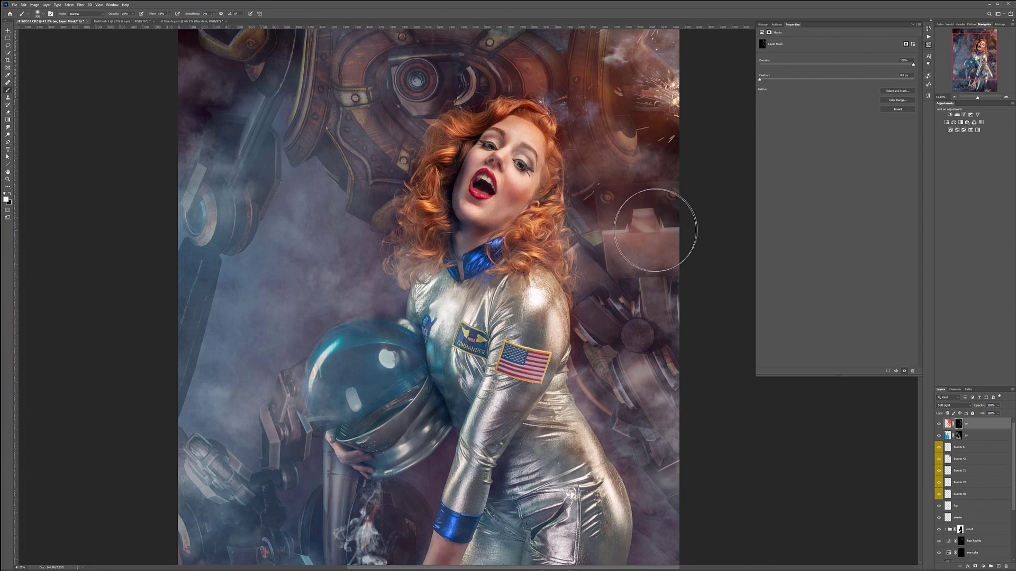
scroll(520, 248, down, 3)
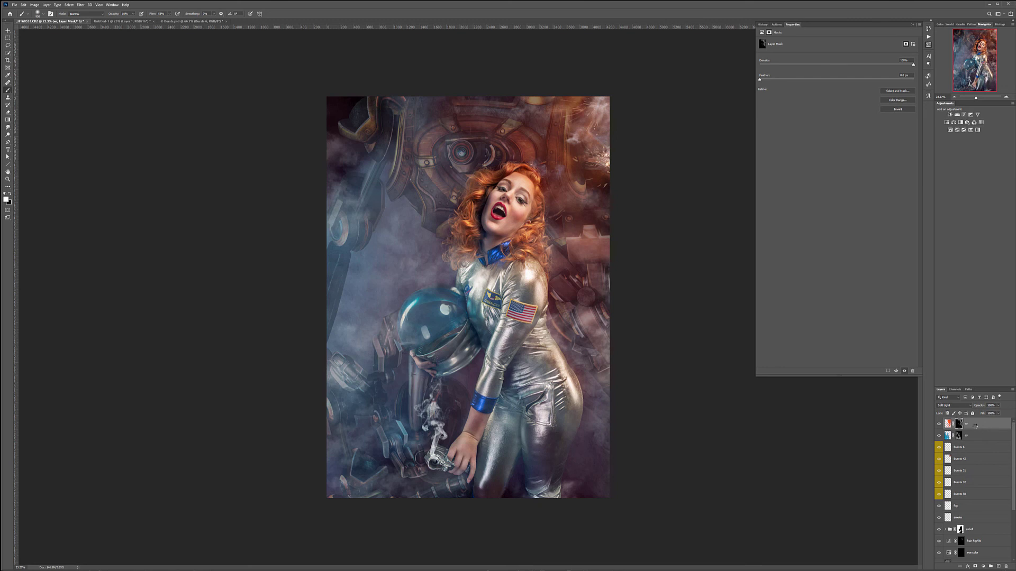
Step: Stamp all visible layers into a new top layer named ff and open it in Filter Forge, declining the update check
key(ctrl+shift+alt+e)
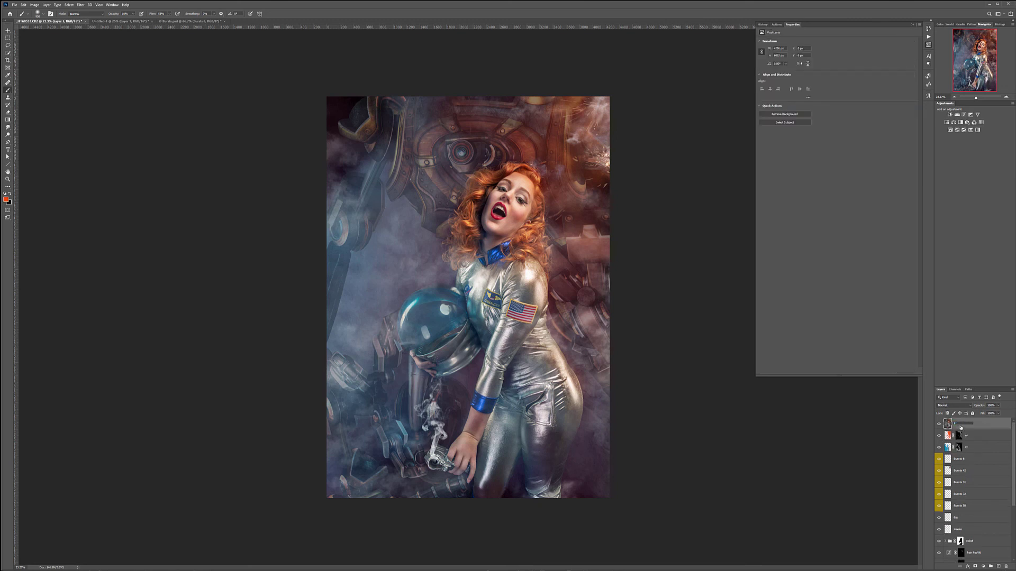
key(Return)
click(82, 5)
mouse_move(121, 127)
click(165, 128)
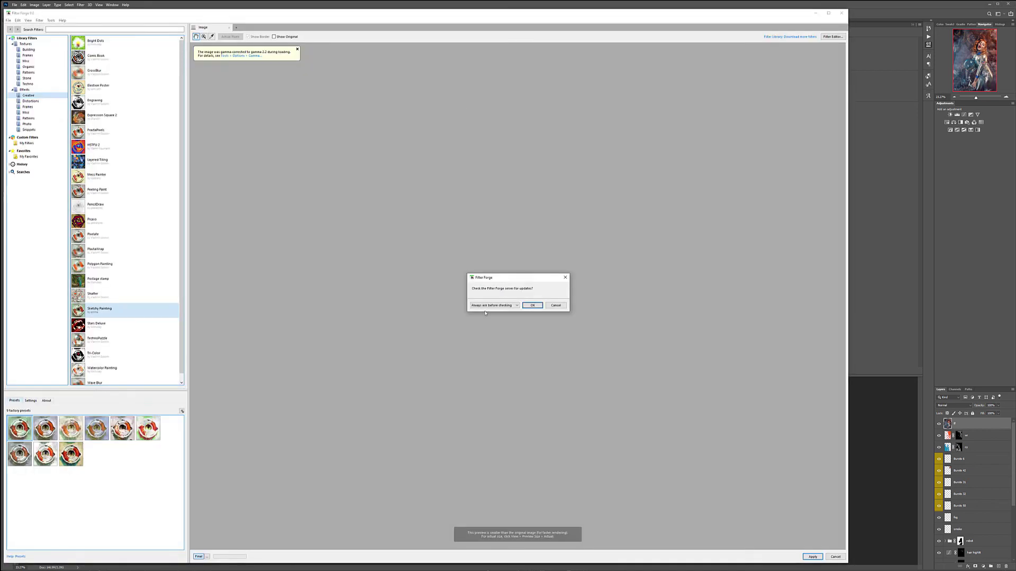
click(556, 305)
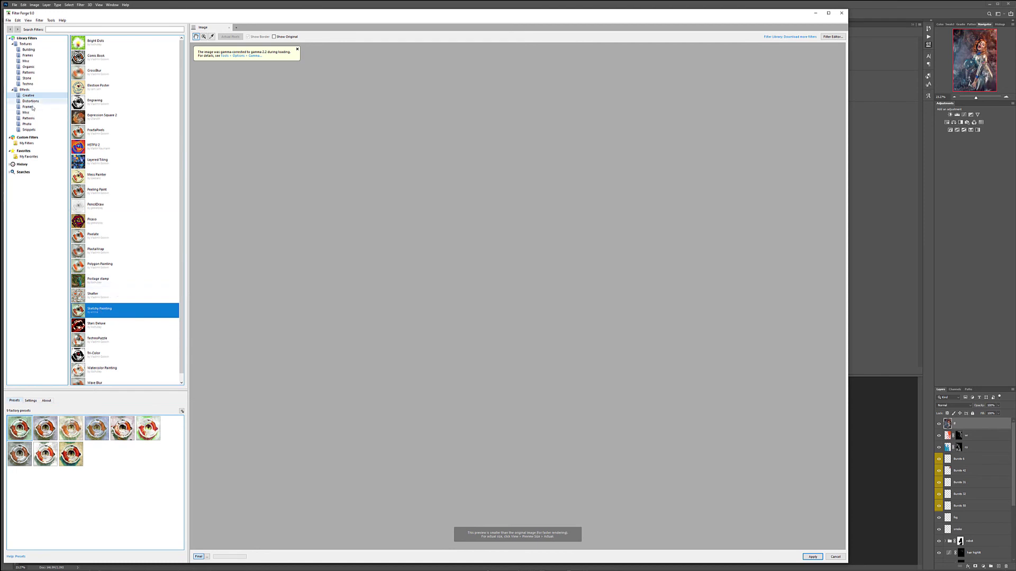
Step: Apply the PhotoTone filter from the Photo effects to the merged layer, using the last preset in the list
click(27, 124)
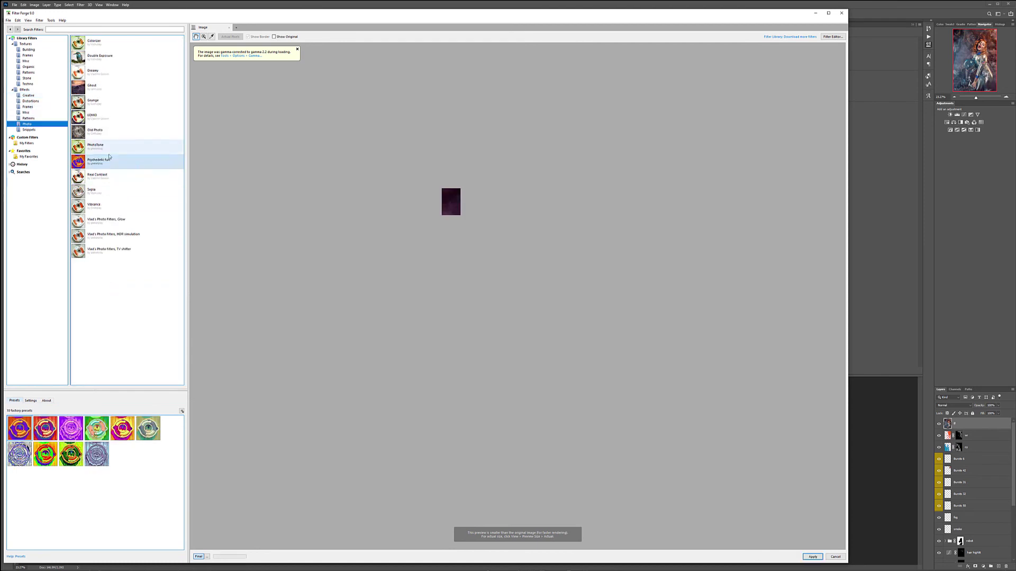
click(98, 146)
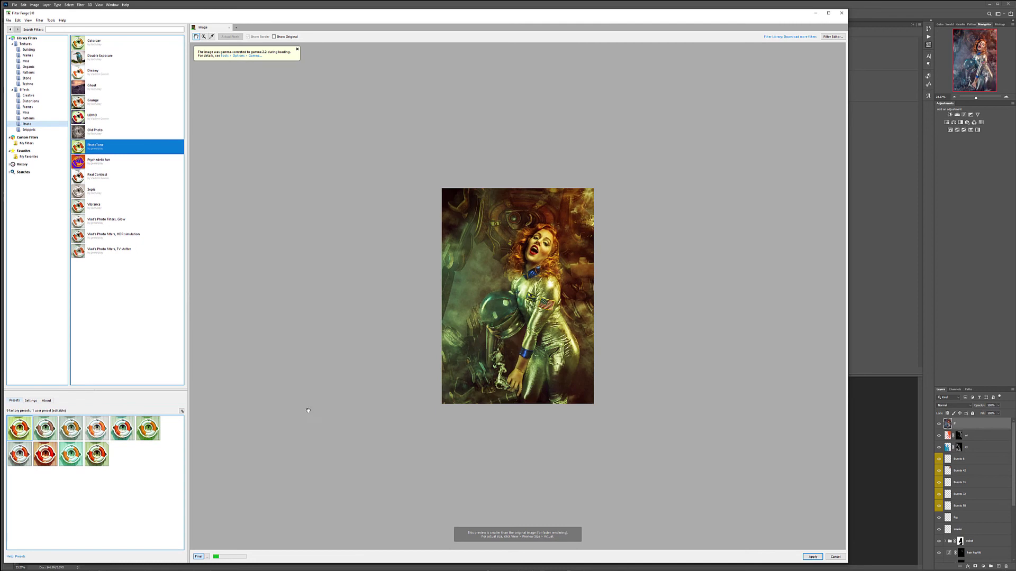
click(98, 461)
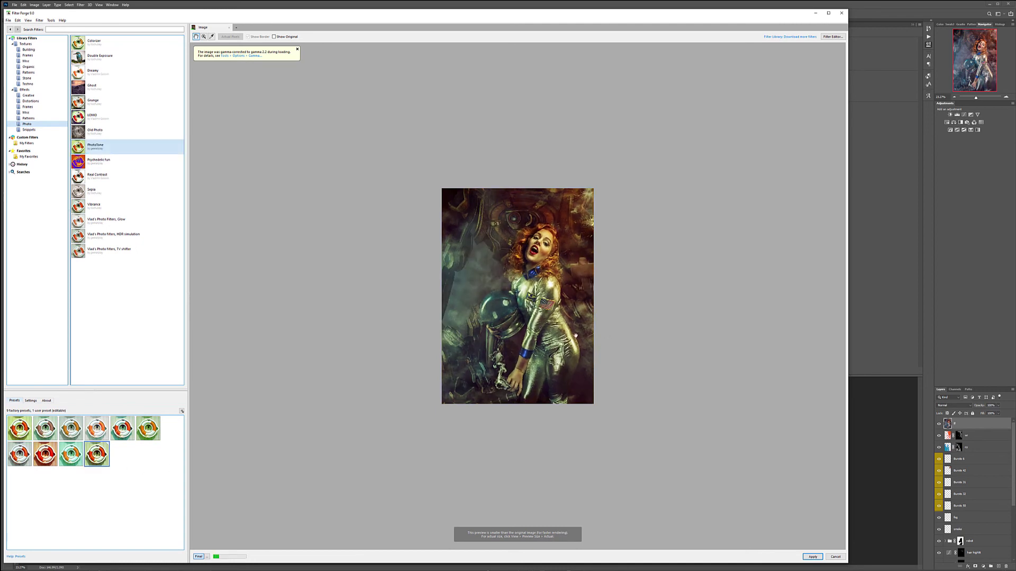
click(31, 400)
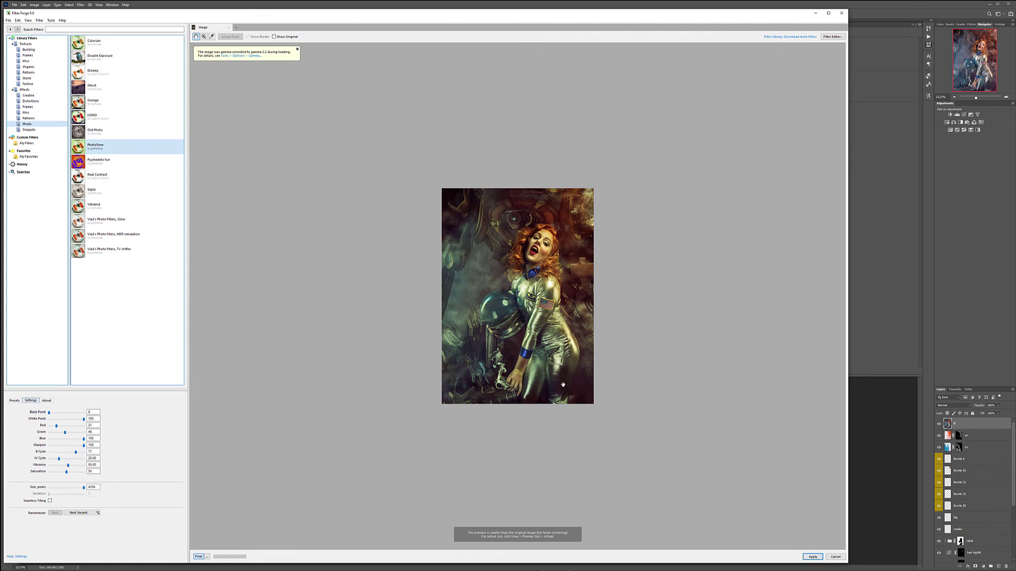
click(812, 557)
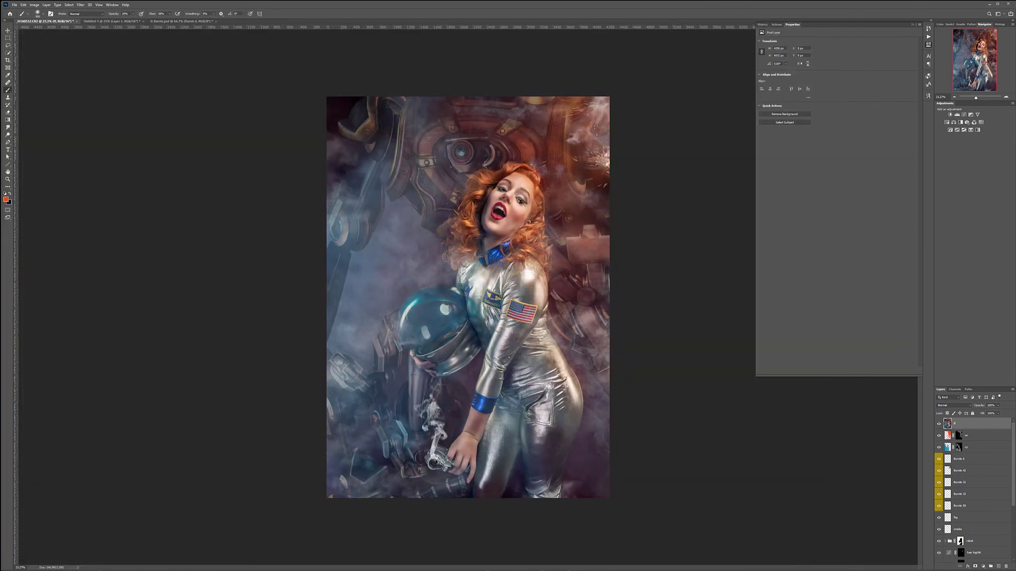
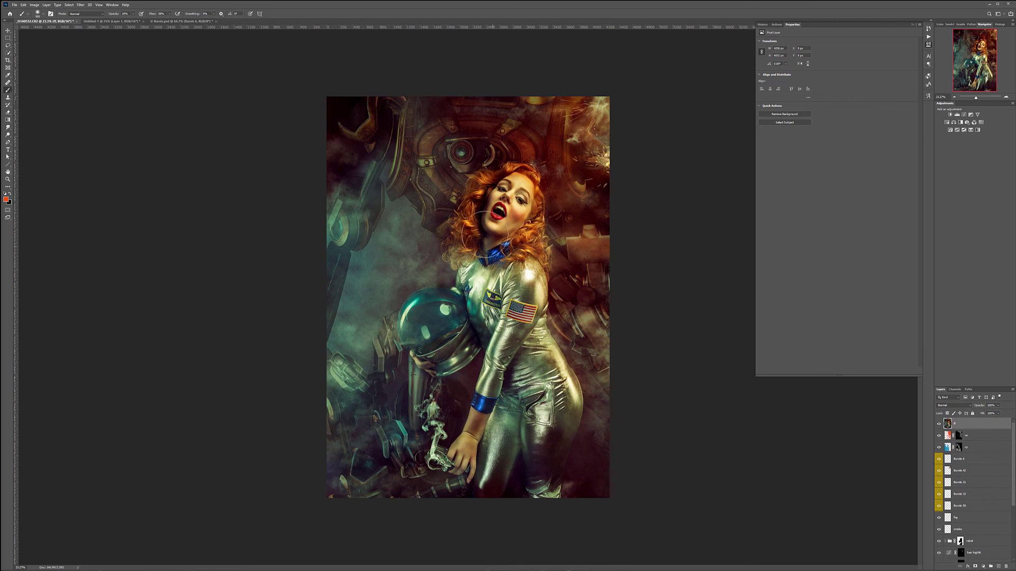
Step: Lower the filtered layer's opacity to about 70% to soften the green-gold color toning
click(8, 31)
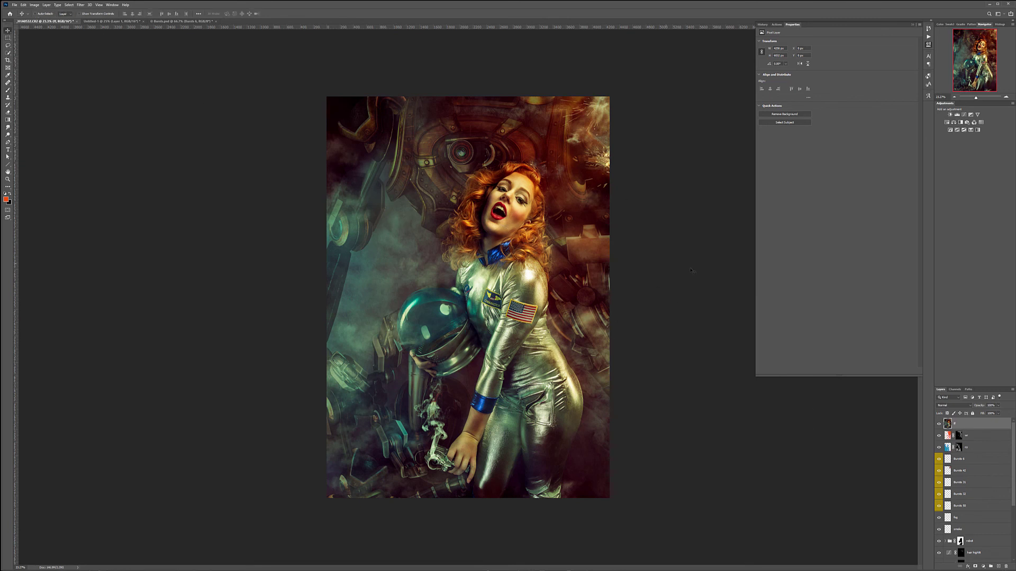
click(999, 406)
drag(976, 412, 975, 413)
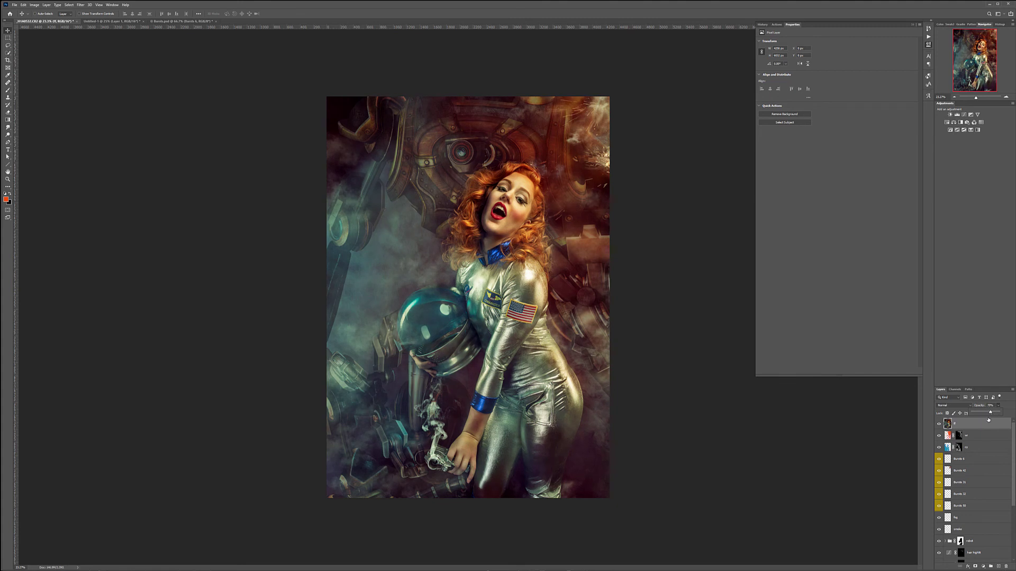
Step: Add a layer filled with 50% gray above the filtered layer, rename it, and set its blend mode to Soft Light
click(998, 567)
key(shift+F5)
key(Return)
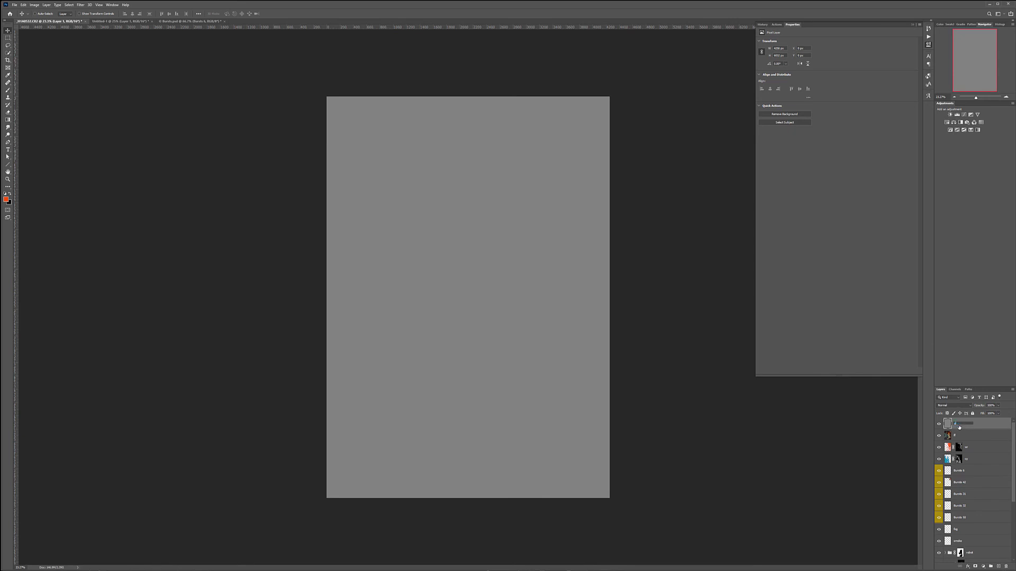
key(Return)
click(951, 406)
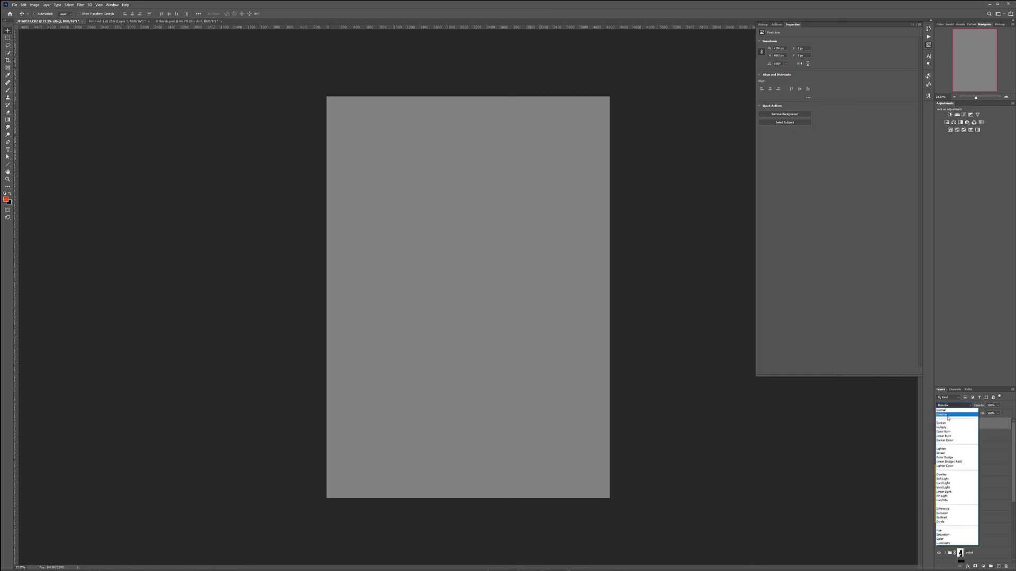
click(953, 479)
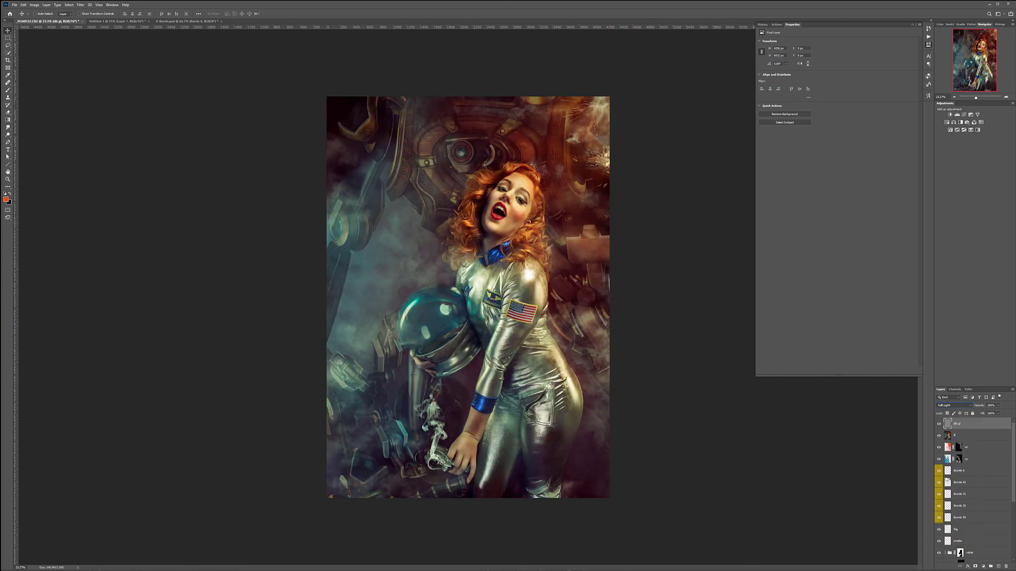
Step: Burn the left and lower-left background with a large low-opacity black brush, and dodge the helmet and suit with white on the gray layer
click(8, 91)
key(x)
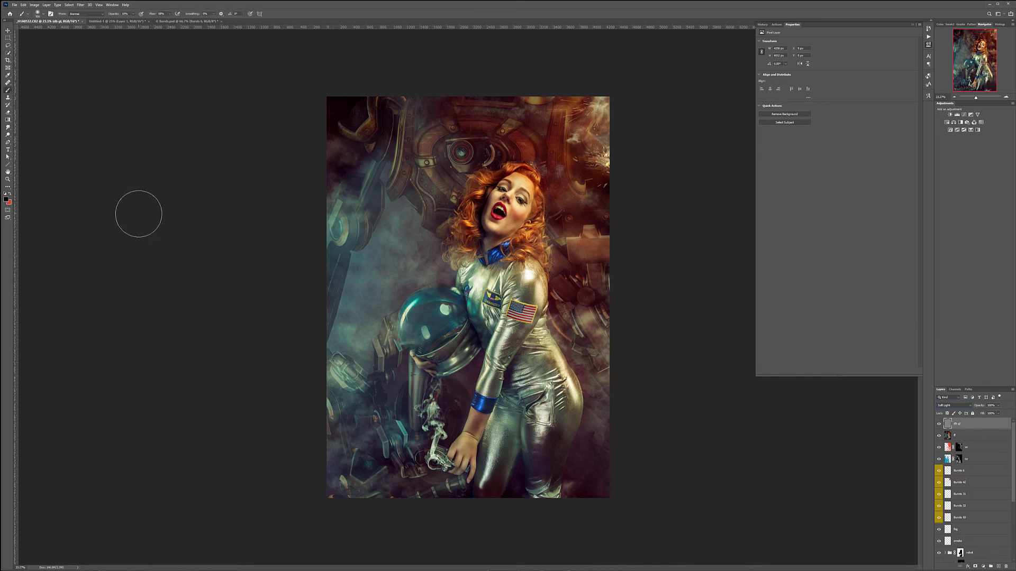
key(d)
key(])
key(])
key(])
key(])
key(])
mouse_move(339, 106)
mouse_down()
mouse_move(320, 236)
mouse_move(337, 374)
mouse_move(341, 383)
mouse_move(359, 337)
mouse_move(373, 365)
mouse_move(372, 346)
mouse_move(341, 374)
mouse_up()
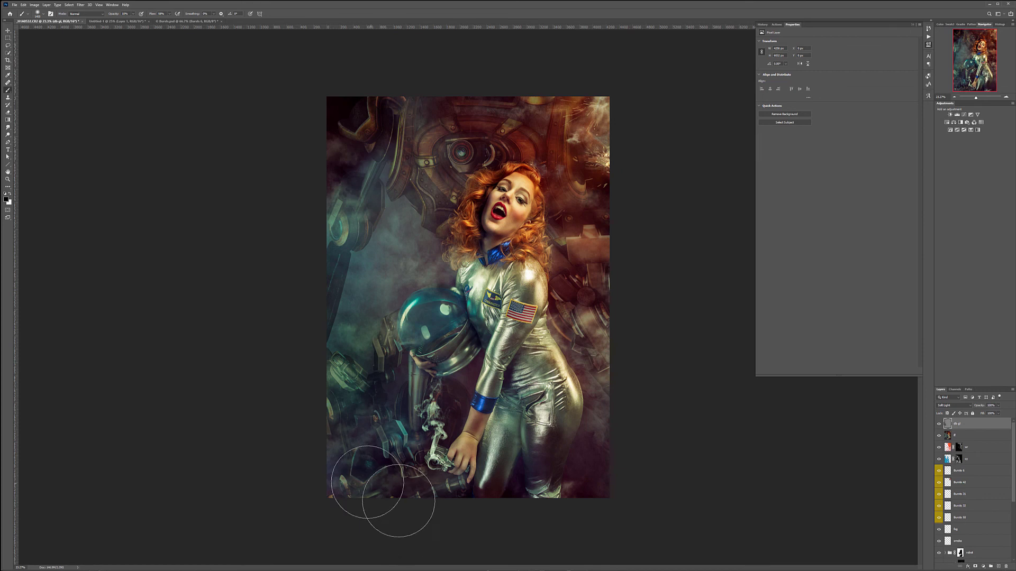
mouse_move(406, 502)
mouse_down()
mouse_move(465, 519)
mouse_move(422, 429)
mouse_move(468, 484)
mouse_move(403, 418)
mouse_up()
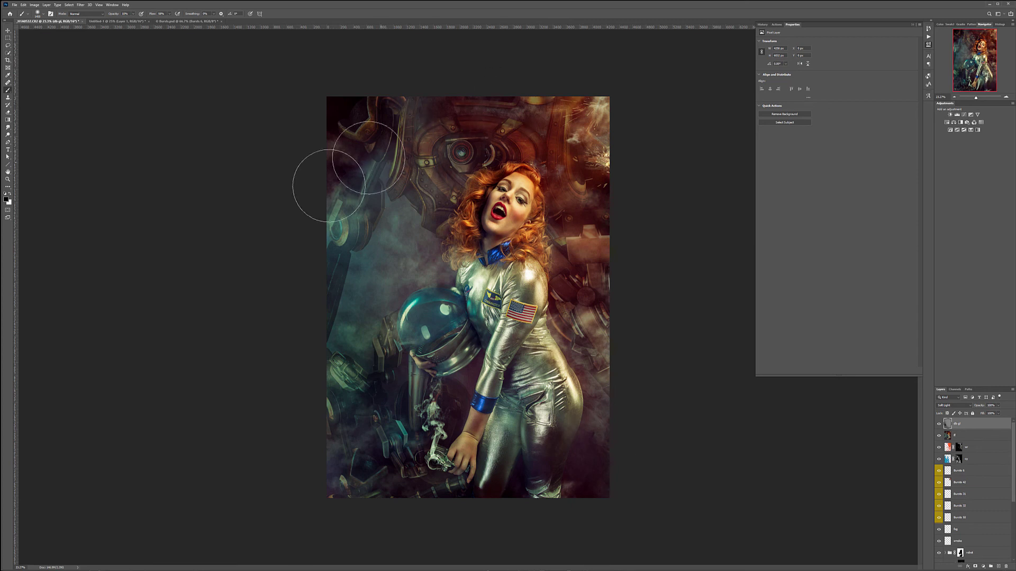
key(x)
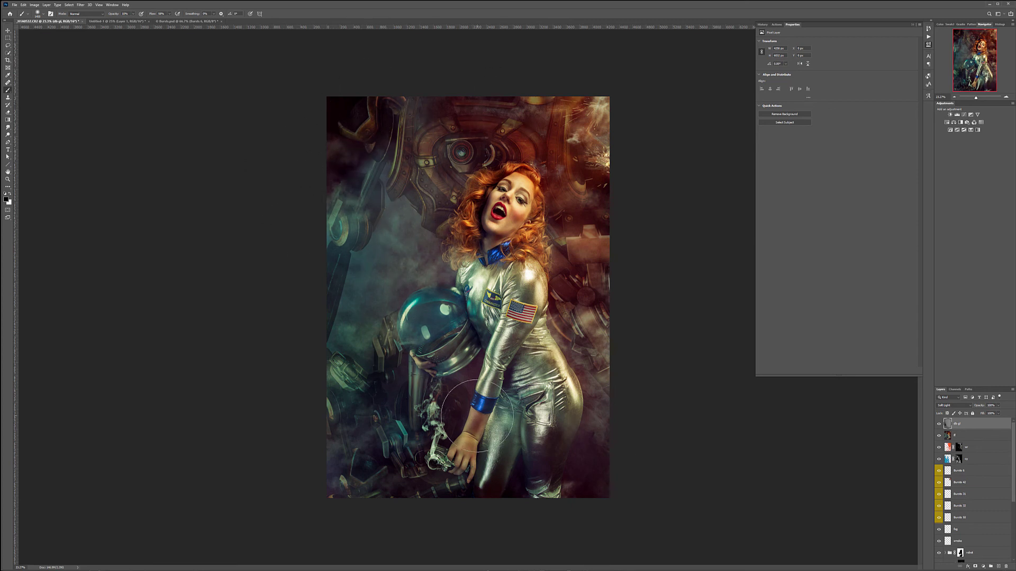
mouse_move(434, 284)
mouse_down()
mouse_move(577, 302)
mouse_move(522, 210)
mouse_move(565, 360)
mouse_move(432, 359)
mouse_move(469, 360)
mouse_move(450, 202)
mouse_move(474, 148)
mouse_move(547, 159)
mouse_move(425, 299)
mouse_move(458, 377)
mouse_move(430, 425)
mouse_up()
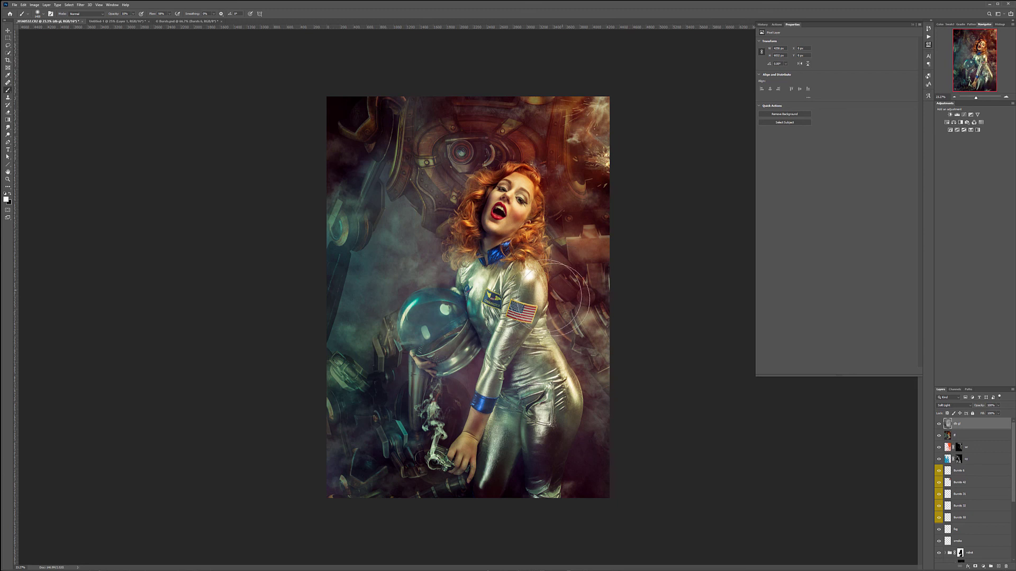
Step: Readjust the opacity of the filtered layer beneath the dodge-and-burn layer
click(994, 435)
click(998, 405)
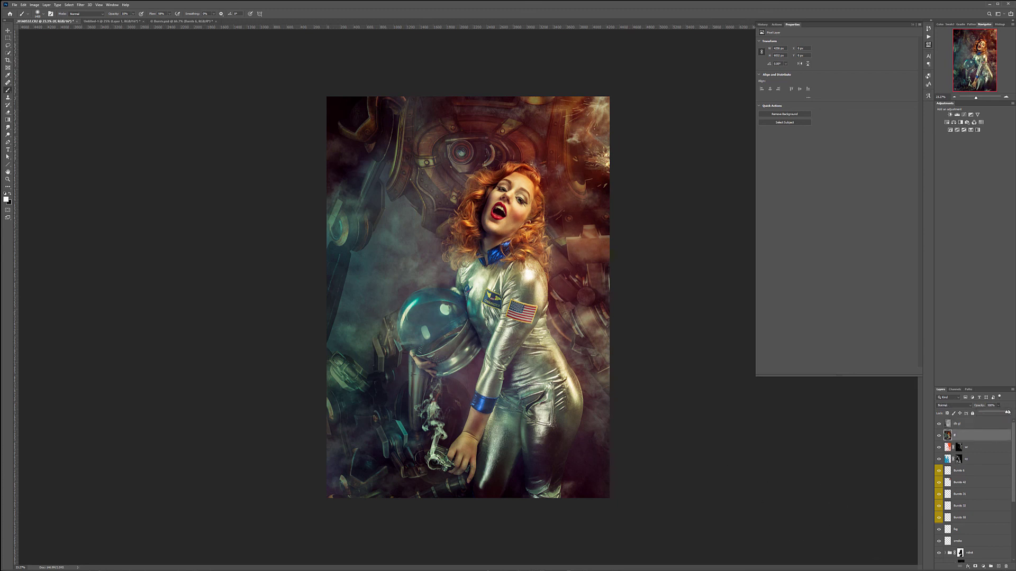
mouse_move(998, 413)
mouse_down()
mouse_move(983, 413)
mouse_move(999, 413)
mouse_up()
key(v)
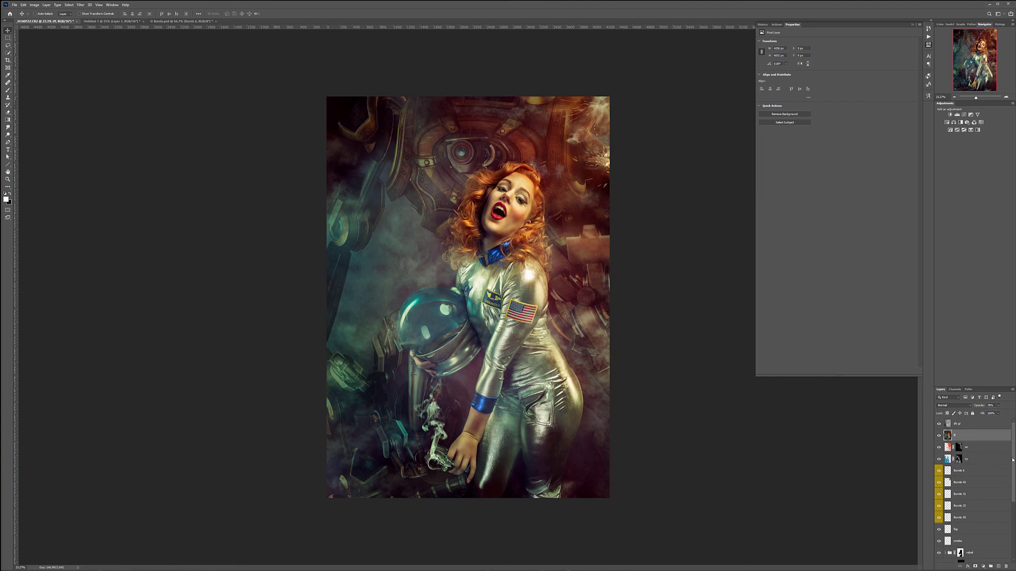
Step: Group the five yellow-tagged layers and rename the group
click(970, 474)
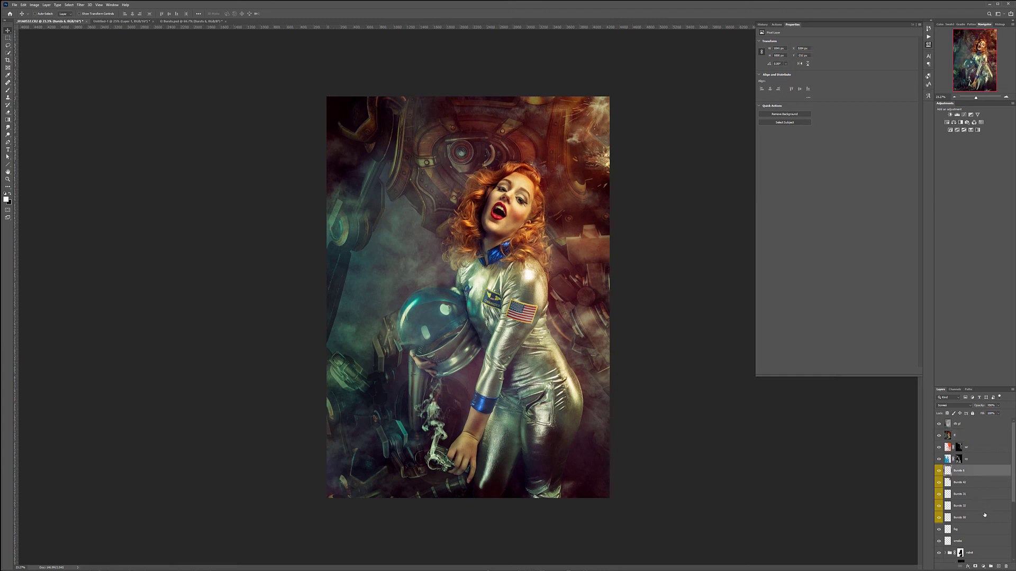
shift+click(978, 518)
key(ctrl+g)
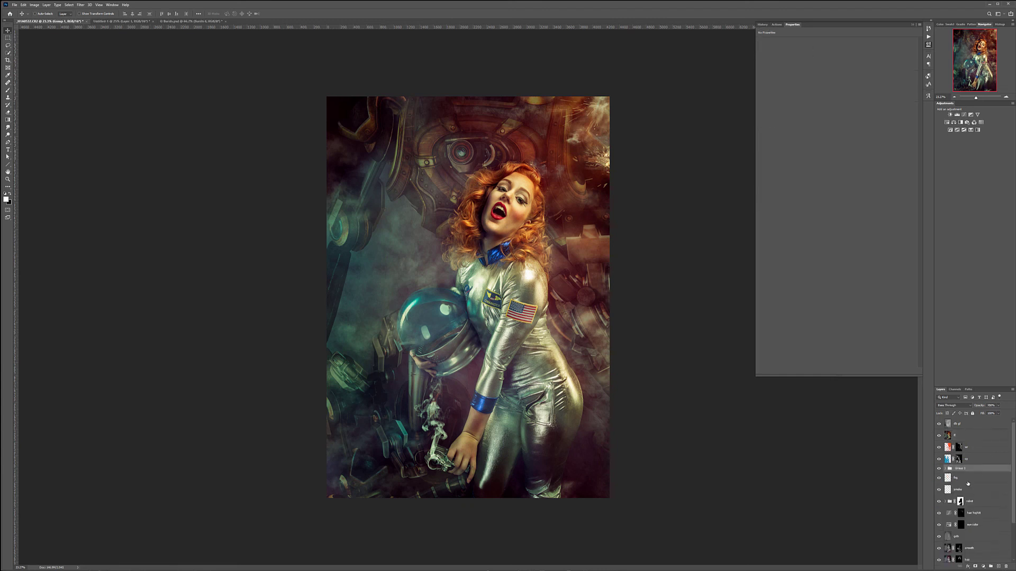
double_click(960, 469)
text(f)
Step: Check the robot group's contribution and contents, and hide the filtered merged layer
click(977, 489)
click(939, 501)
click(939, 501)
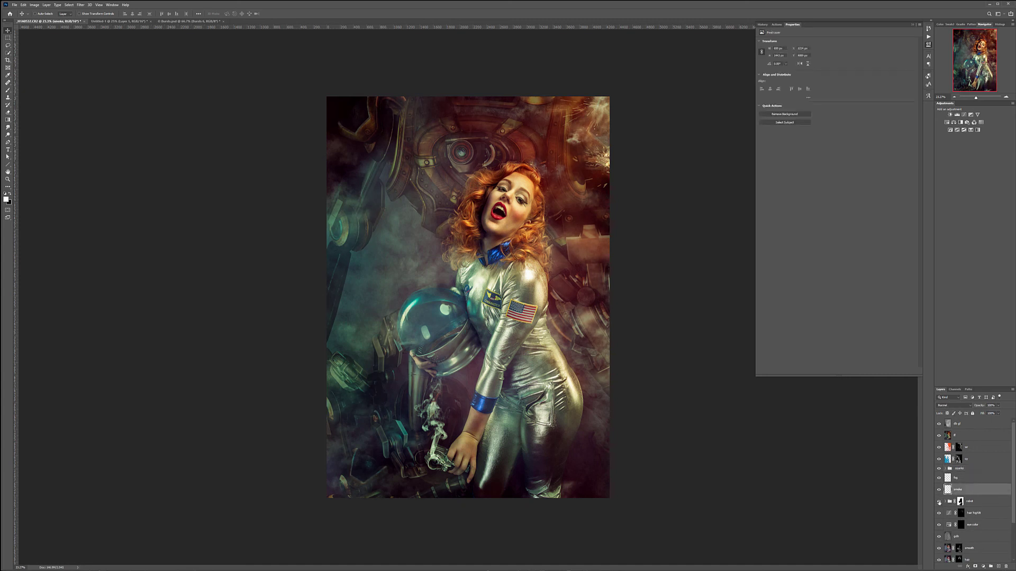
click(946, 502)
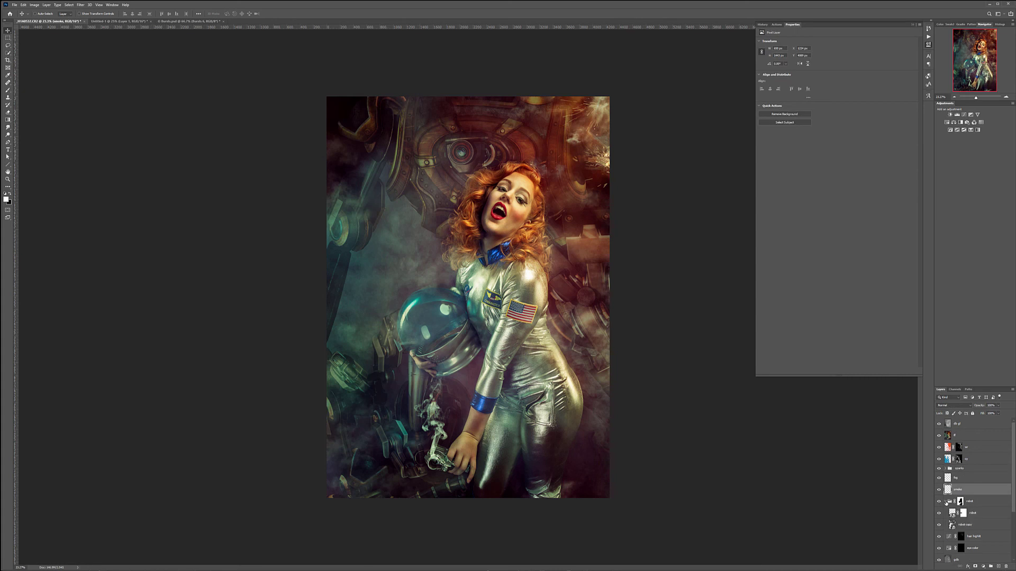
click(940, 435)
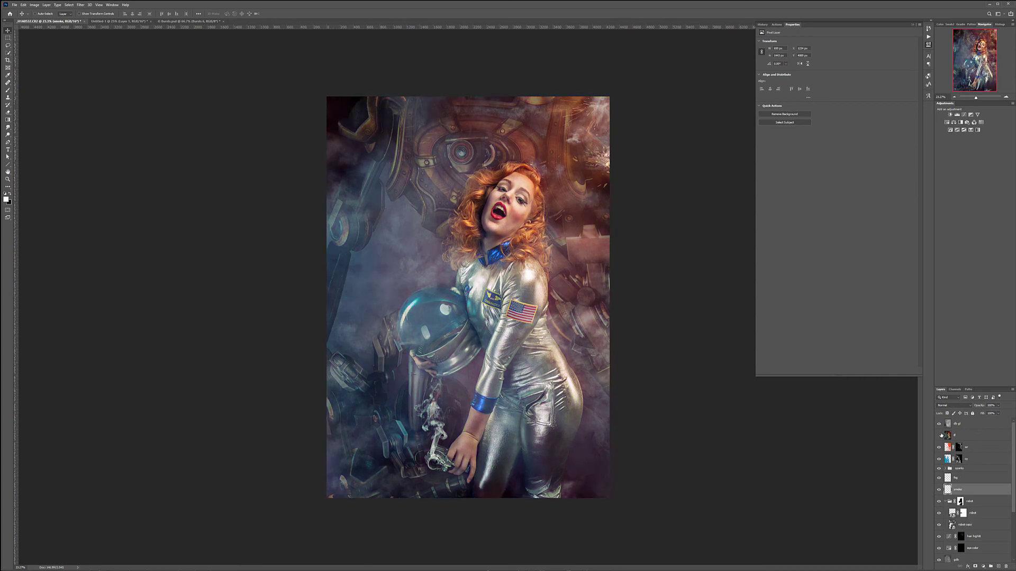
Step: Lower the robot group's opacity so the robot fades into the smoky background
click(939, 501)
click(939, 501)
click(946, 501)
click(981, 502)
click(997, 407)
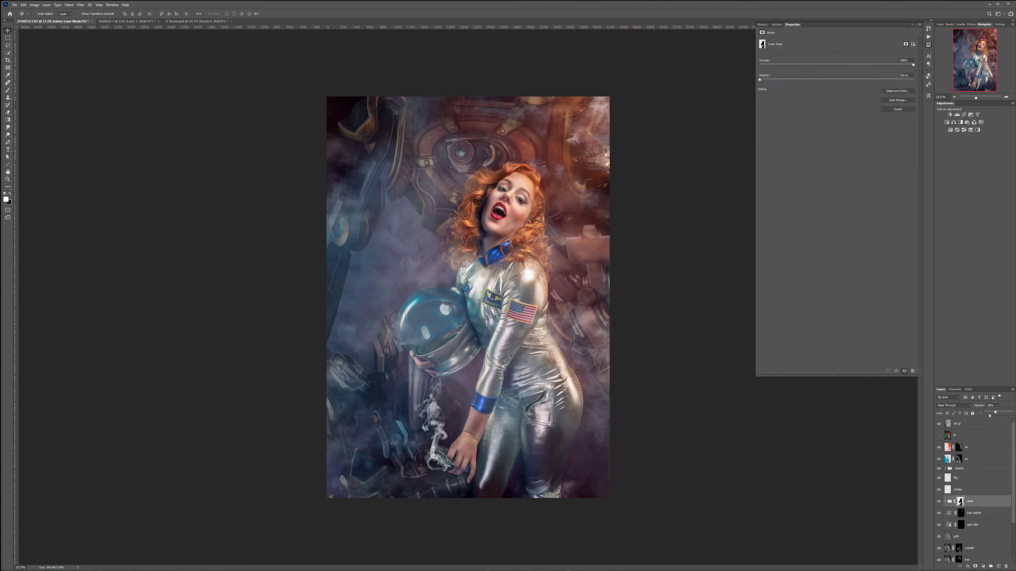
drag(995, 414, 992, 415)
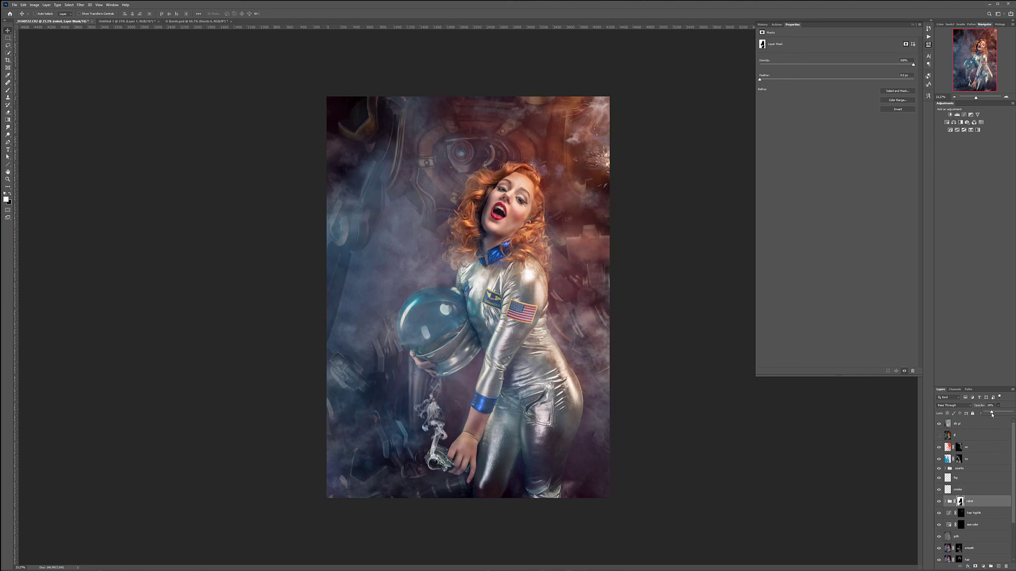
Step: Hide the dodge-and-burn layer and stamp the visible image into a new layer named ff above the orange color layer
click(985, 446)
click(941, 424)
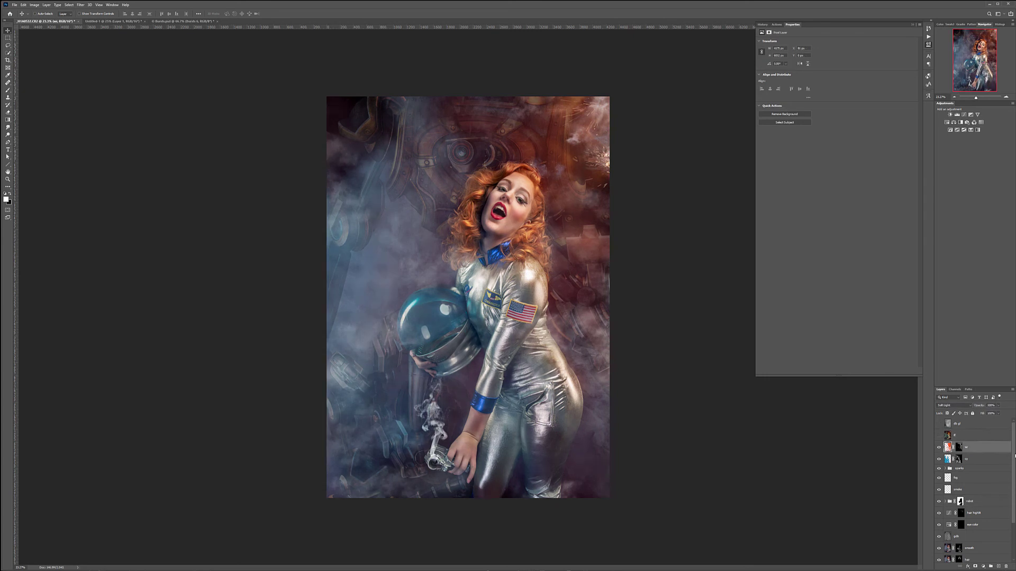
key(ctrl+shift+alt+e)
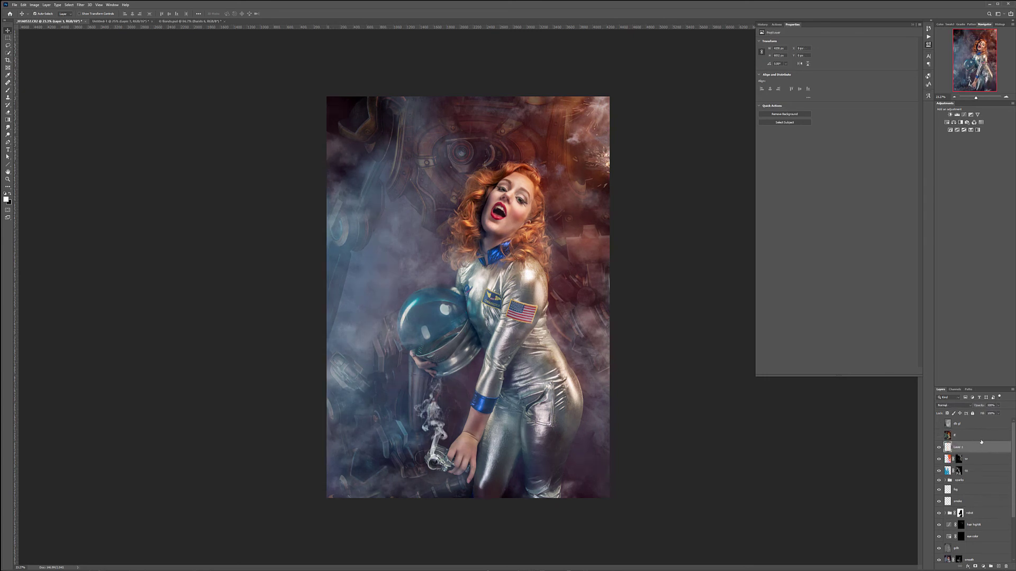
double_click(963, 448)
text(ff)
key(Return)
Step: Reapply the last Filter Forge filter to the new merged layer and compare it with the old filtered layer, leaving the old one hidden
click(81, 5)
click(85, 11)
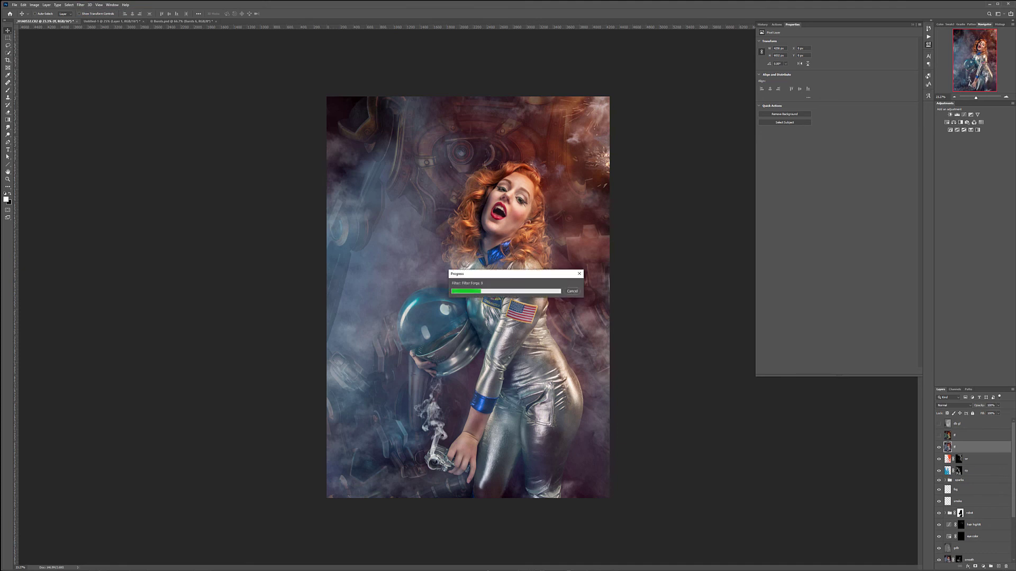
click(939, 435)
click(940, 436)
click(939, 436)
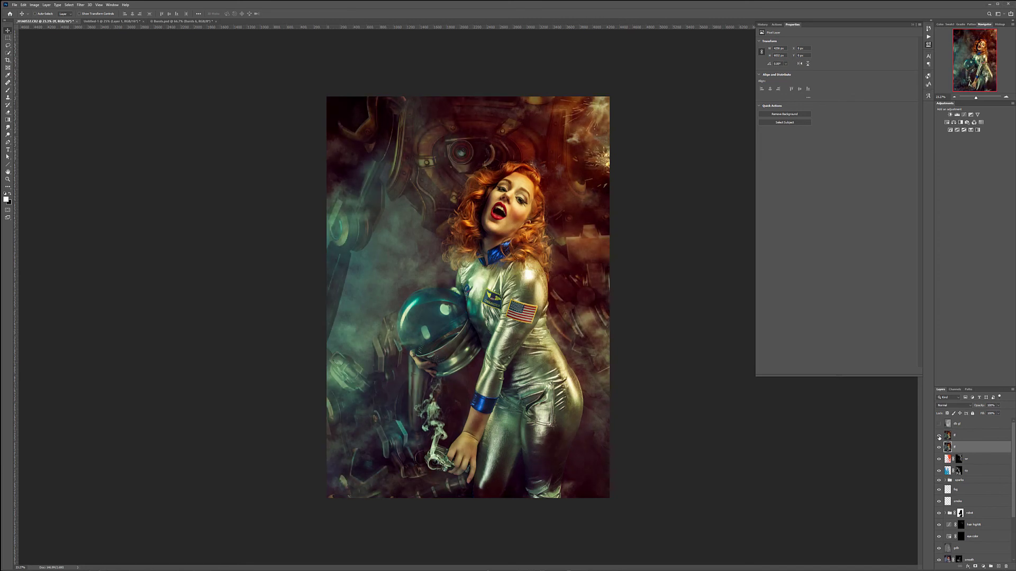
click(939, 435)
Step: Lower the opacity of the newly filtered ff layer to soften its color toning over the composite
click(998, 406)
drag(997, 412, 989, 414)
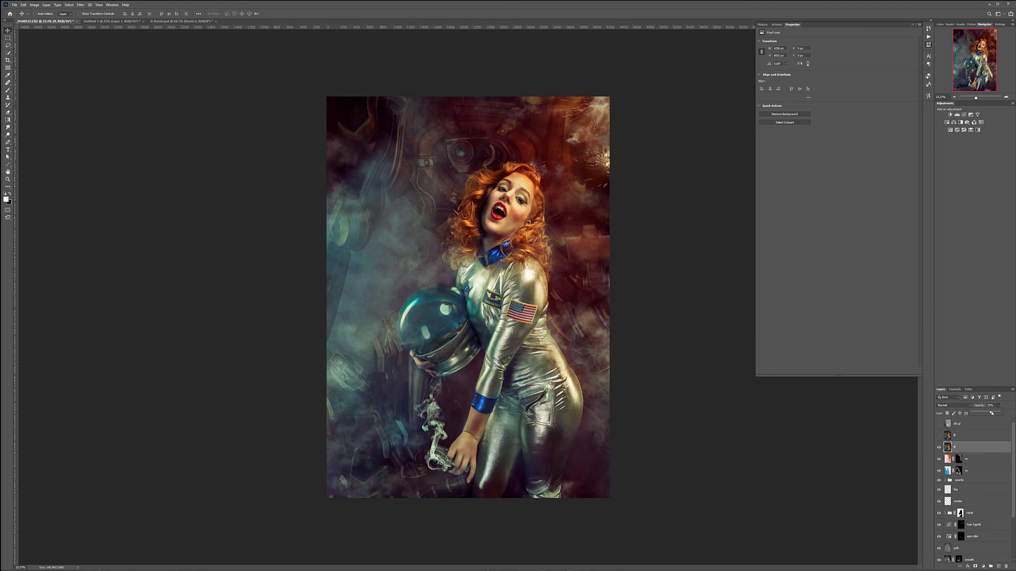
click(991, 435)
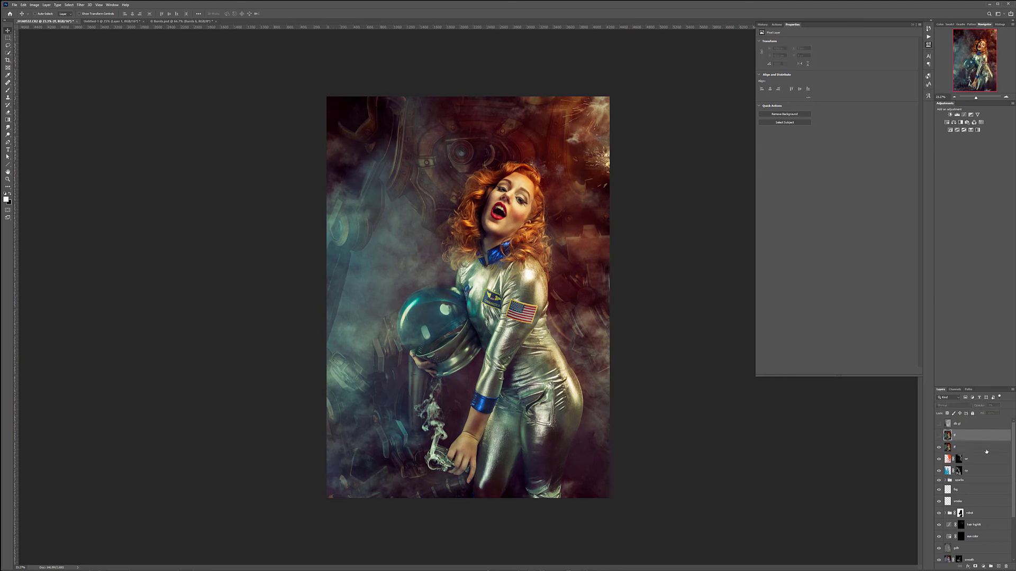
click(986, 450)
click(999, 405)
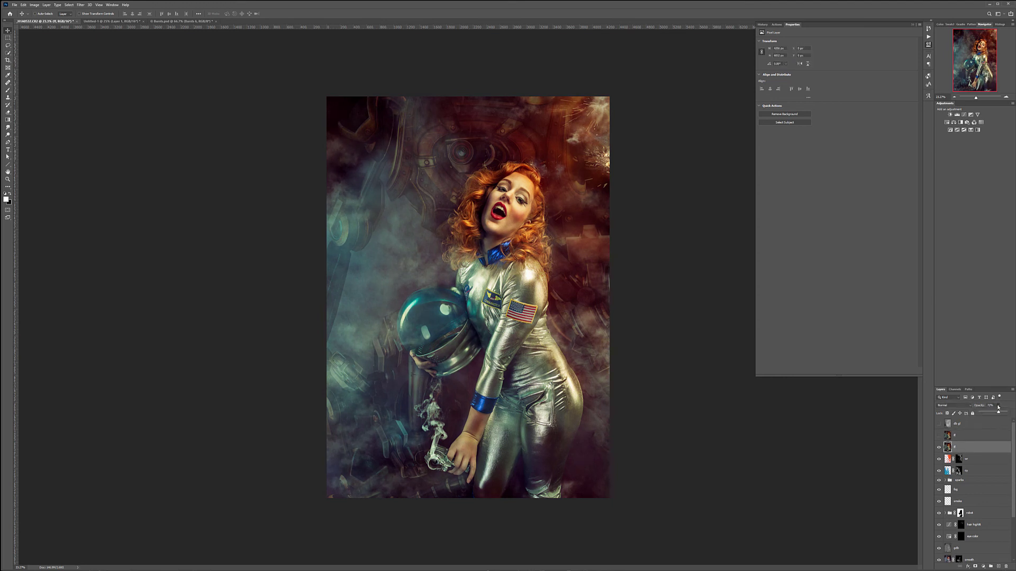
Step: Turn the dodge-and-burn layer back on above the toned image and delete the old hidden ff layer
click(939, 423)
click(937, 423)
click(937, 423)
click(937, 423)
click(938, 423)
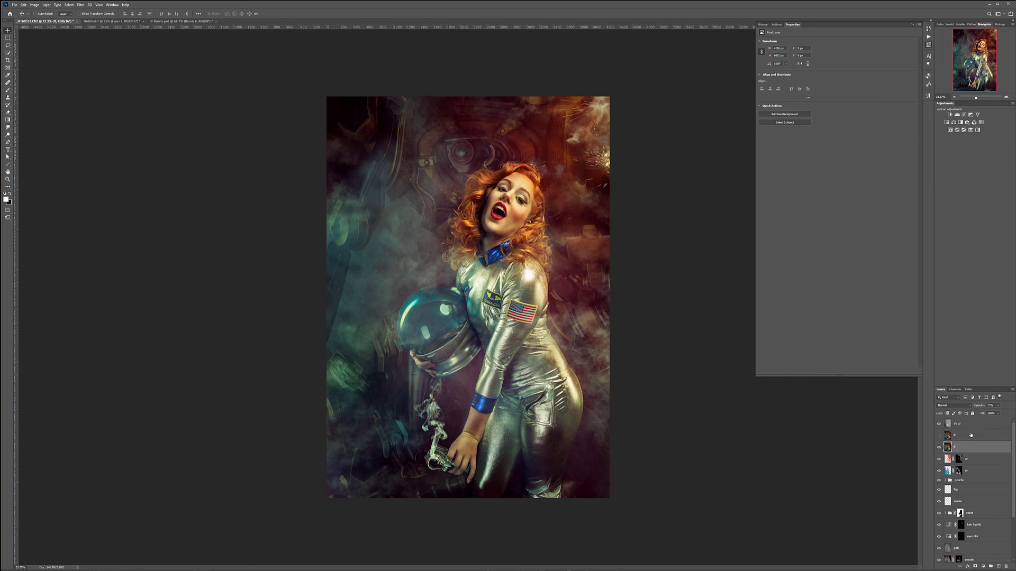
click(966, 439)
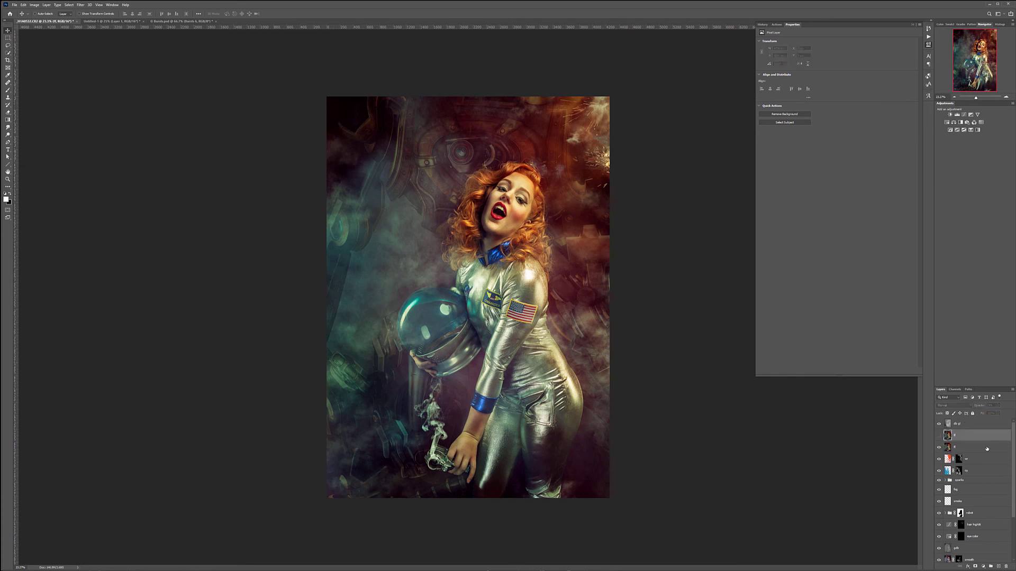
key(Delete)
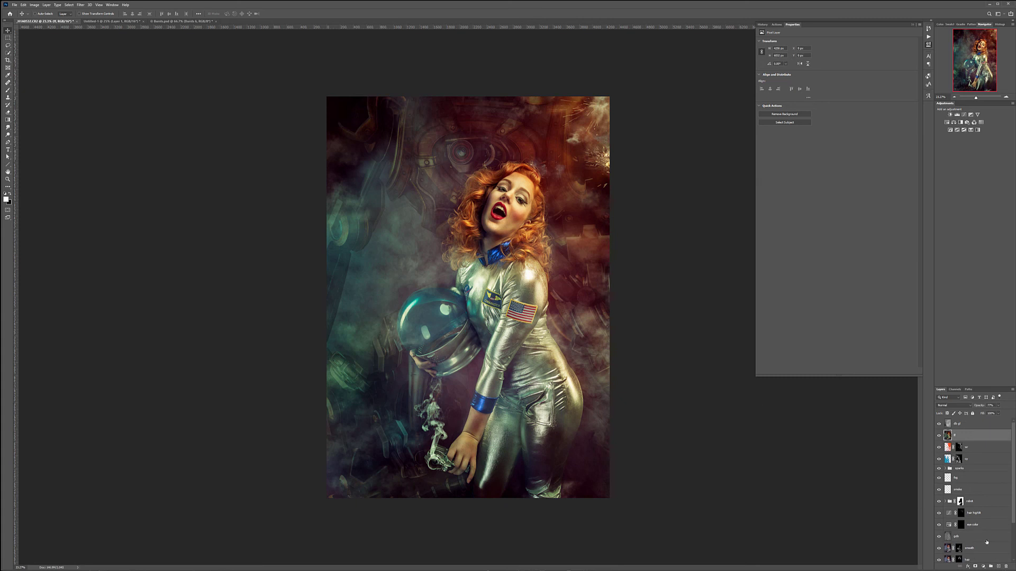
Step: Add a Selective Color adjustment above the dodge-and-burn layer and shift the cyan, magenta, yellow and black amounts of its Blacks
click(982, 425)
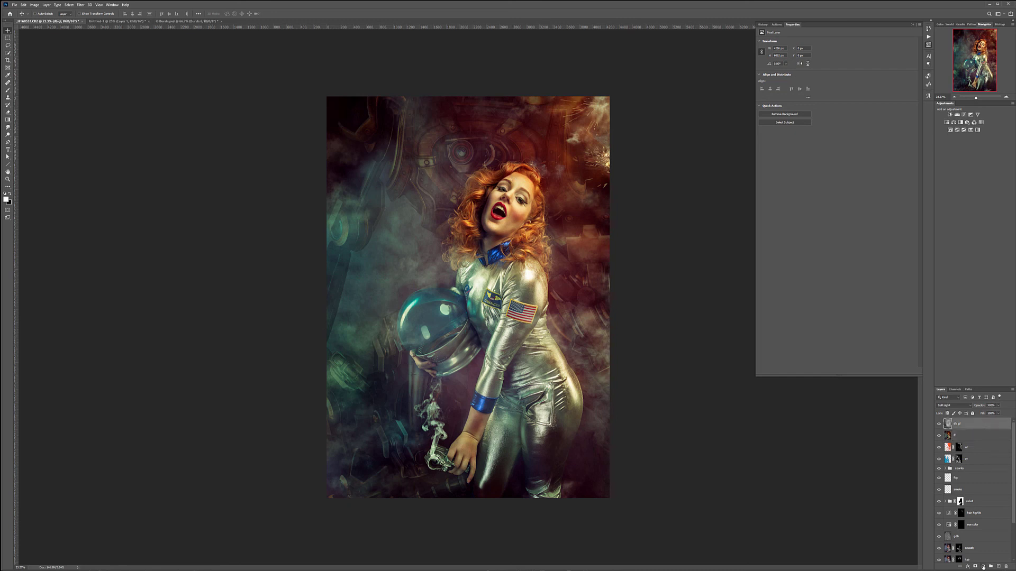
click(983, 566)
click(998, 564)
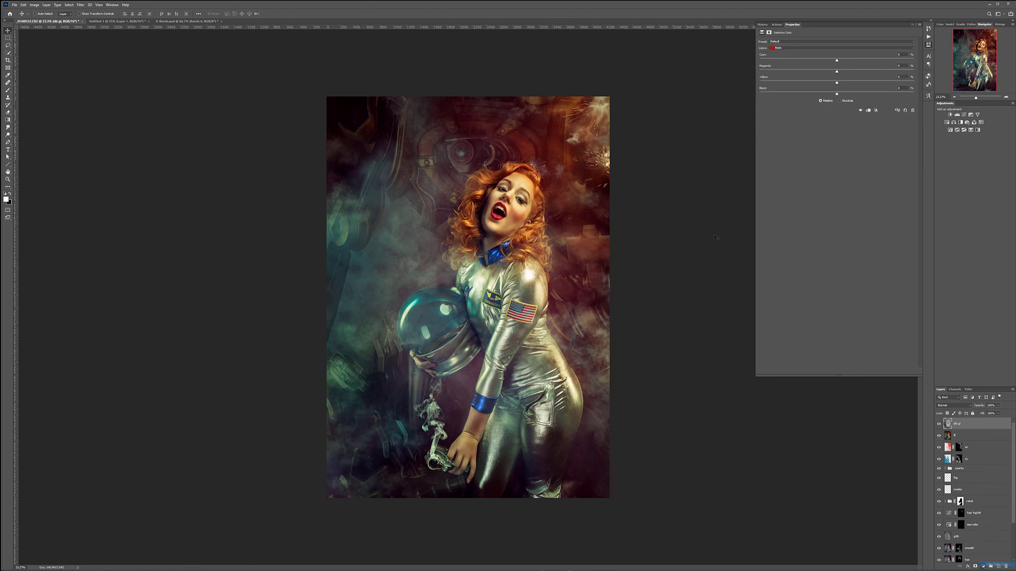
click(782, 48)
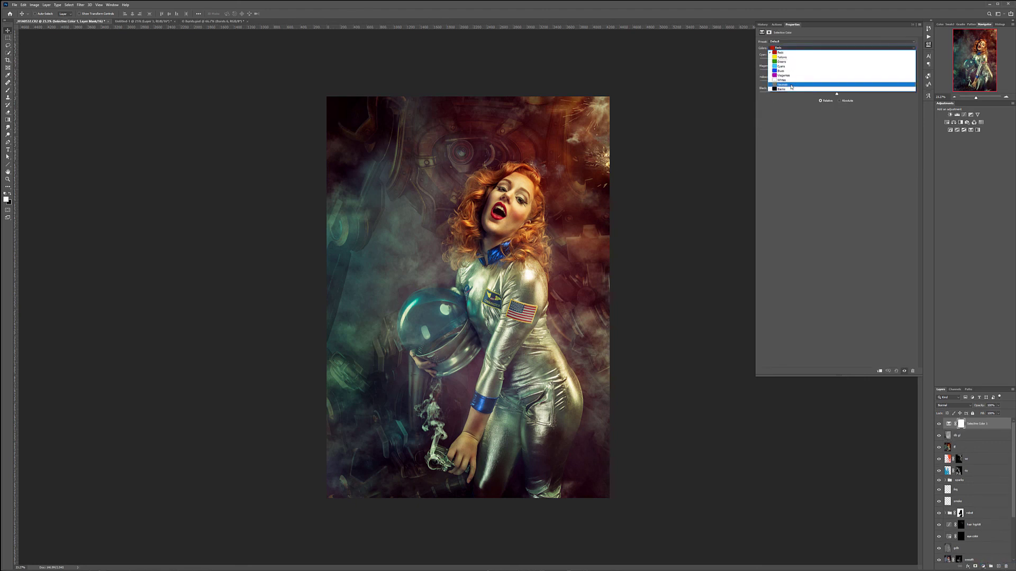
click(837, 94)
mouse_move(837, 94)
mouse_down()
mouse_move(826, 89)
mouse_move(847, 84)
mouse_move(833, 82)
mouse_up()
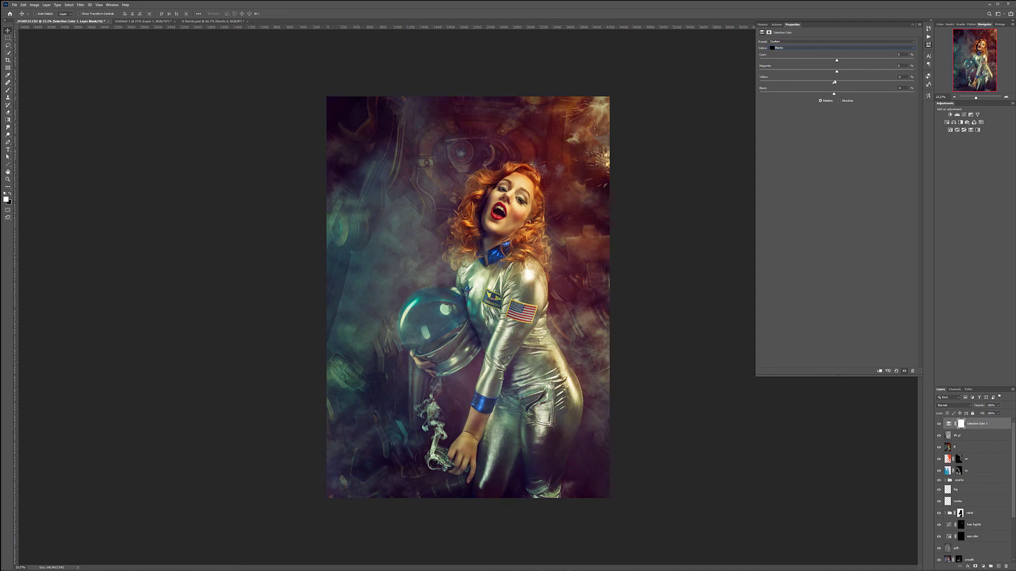
mouse_move(837, 72)
mouse_down()
mouse_move(846, 72)
mouse_move(835, 73)
mouse_up()
drag(842, 62, 841, 62)
Step: Fine-tune the Selective Color layer's cyan, magenta, yellow and black amounts for the dark and neutral tones
click(829, 50)
click(852, 88)
mouse_move(837, 94)
mouse_down()
mouse_move(849, 94)
mouse_move(817, 95)
mouse_move(852, 94)
mouse_move(836, 94)
mouse_up()
drag(836, 83, 850, 83)
drag(838, 75, 835, 75)
mouse_move(835, 73)
mouse_down()
mouse_move(847, 61)
mouse_move(836, 61)
mouse_up()
click(813, 48)
click(834, 83)
drag(837, 94, 836, 62)
Step: Compare the portrait with and without the Selective Color adjustment, leaving the adjustment visible
click(938, 424)
click(939, 424)
click(939, 424)
click(940, 423)
click(940, 423)
click(941, 423)
click(940, 423)
click(940, 423)
Step: Create a new top layer named grain and fill it with 50% gray in Normal mode at 100% opacity
click(998, 566)
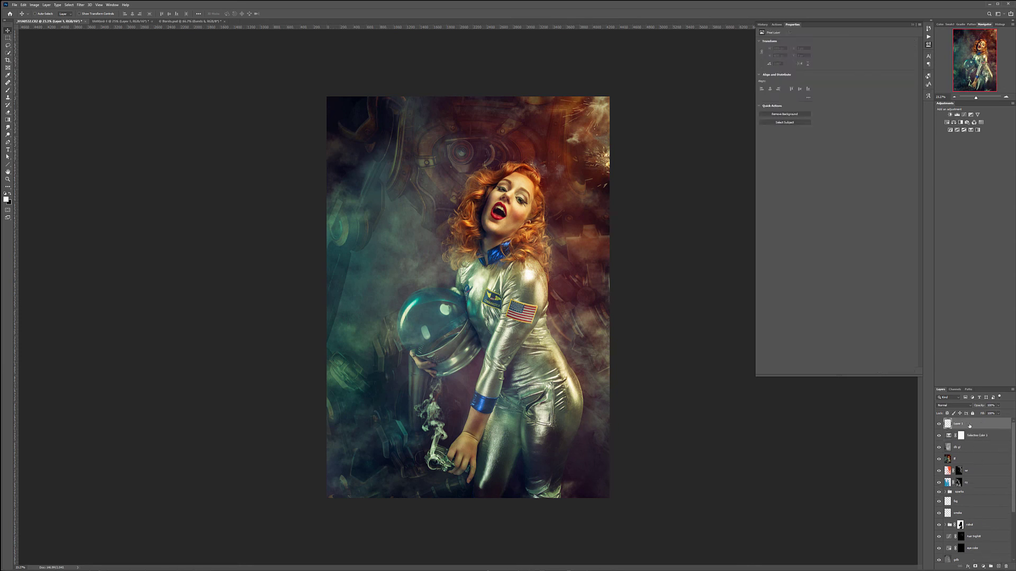
double_click(958, 424)
text(sr)
key(Return)
key(shift+F5)
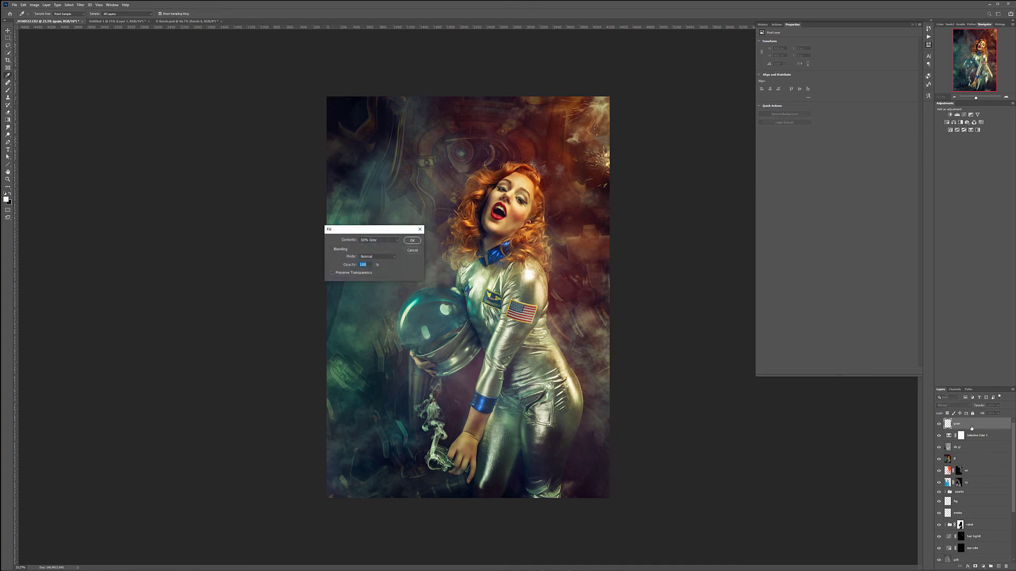
key(Return)
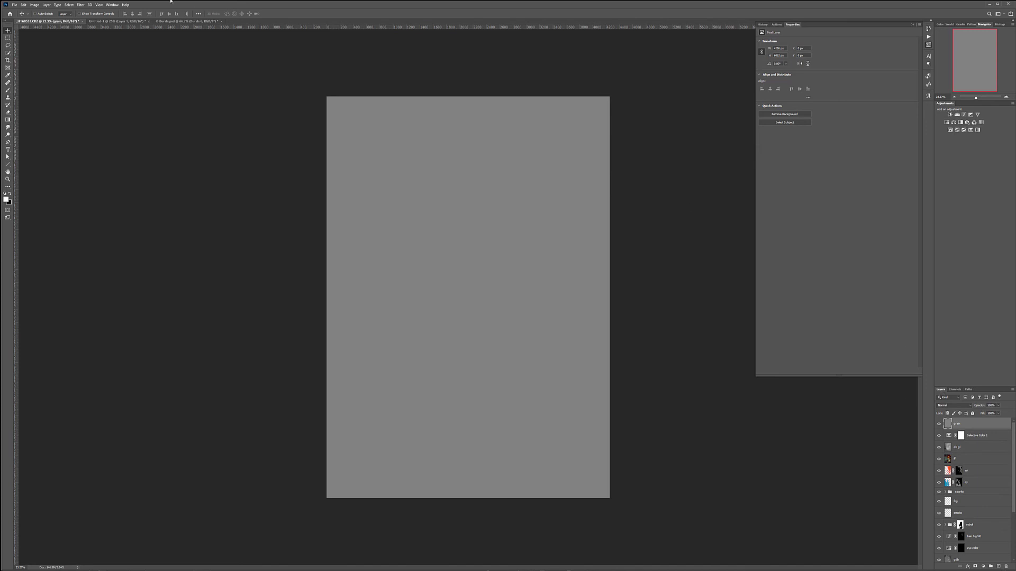
Step: Apply Add Noise to the grain layer with a raised amount, Uniform distribution and Monochromatic enabled
click(80, 4)
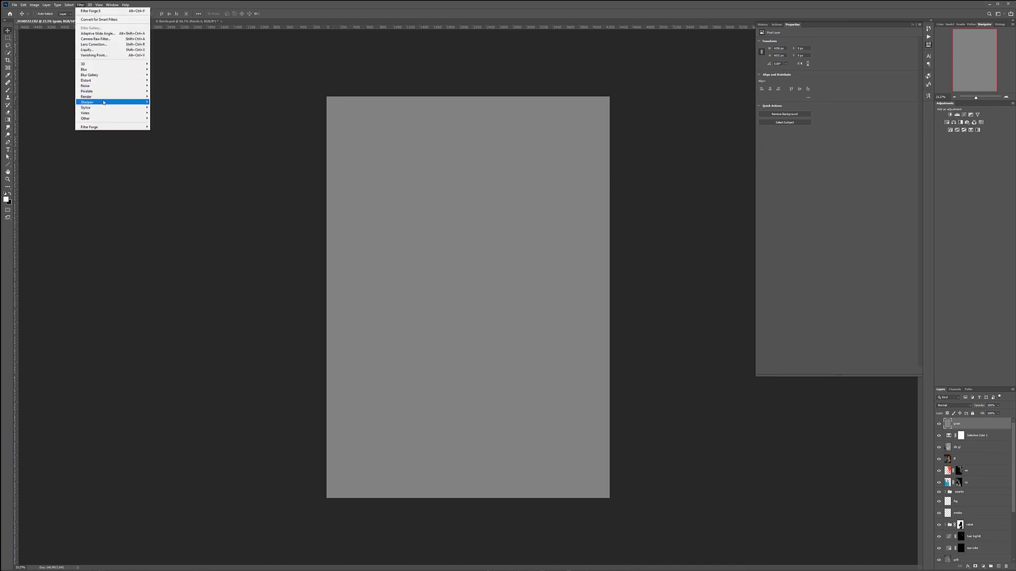
mouse_move(106, 86)
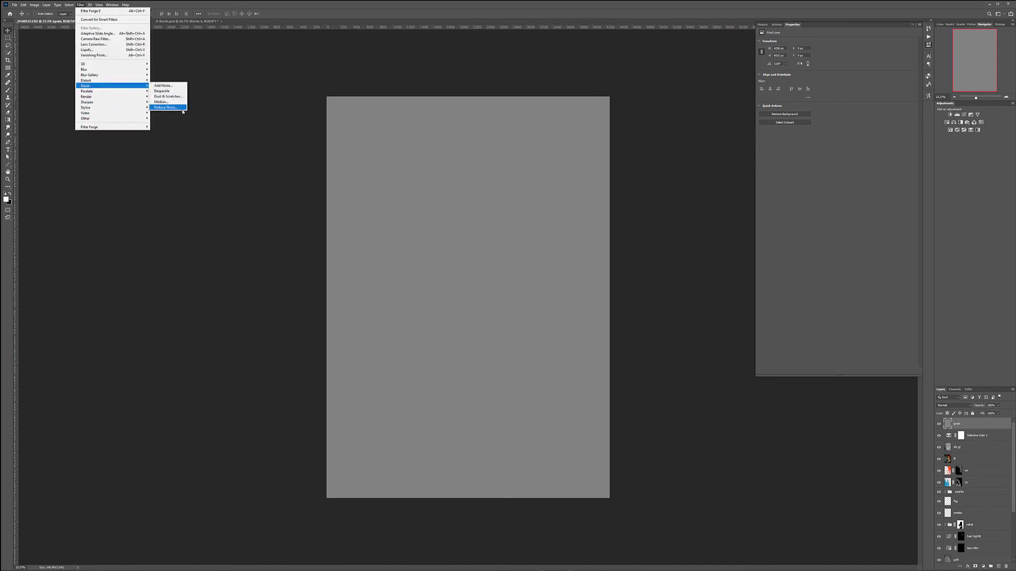
click(175, 86)
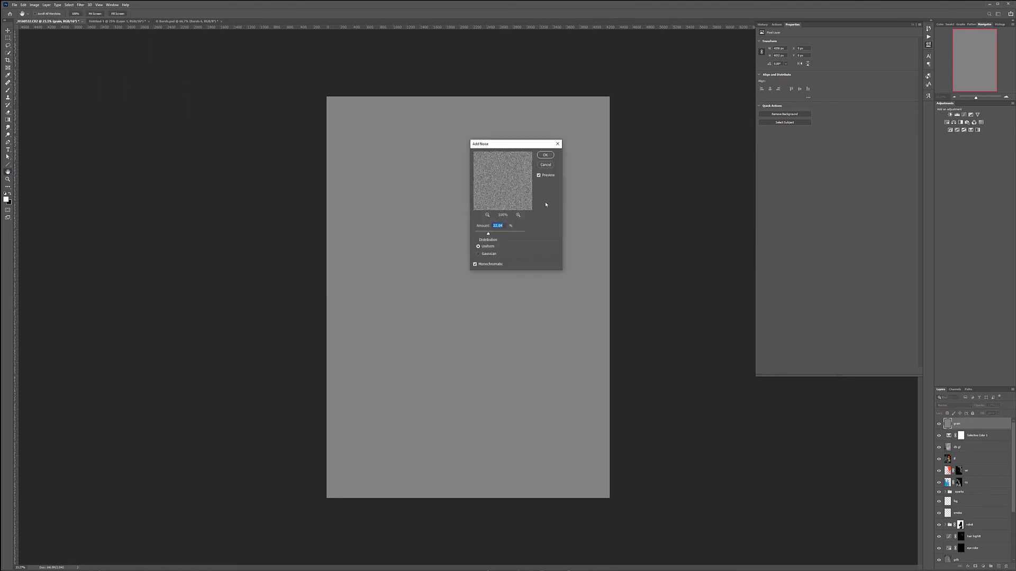
click(492, 233)
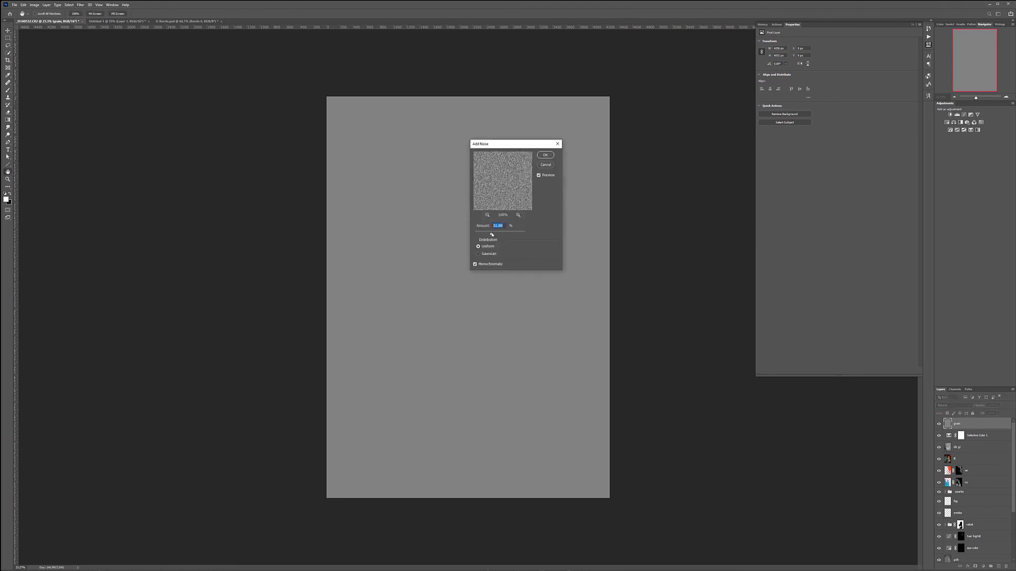
click(545, 155)
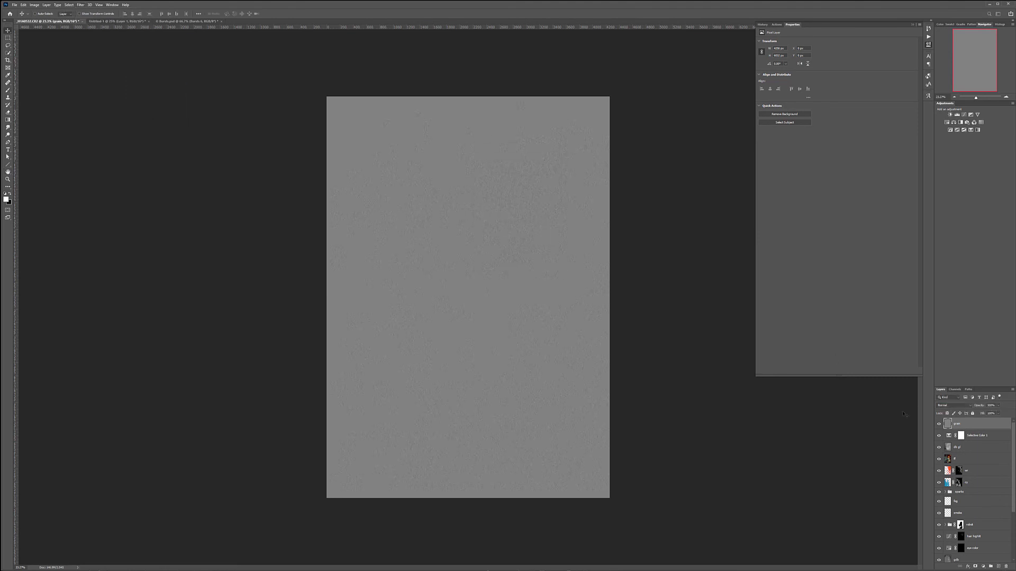
Step: Set the grain layer's blending mode to Soft Light
click(955, 405)
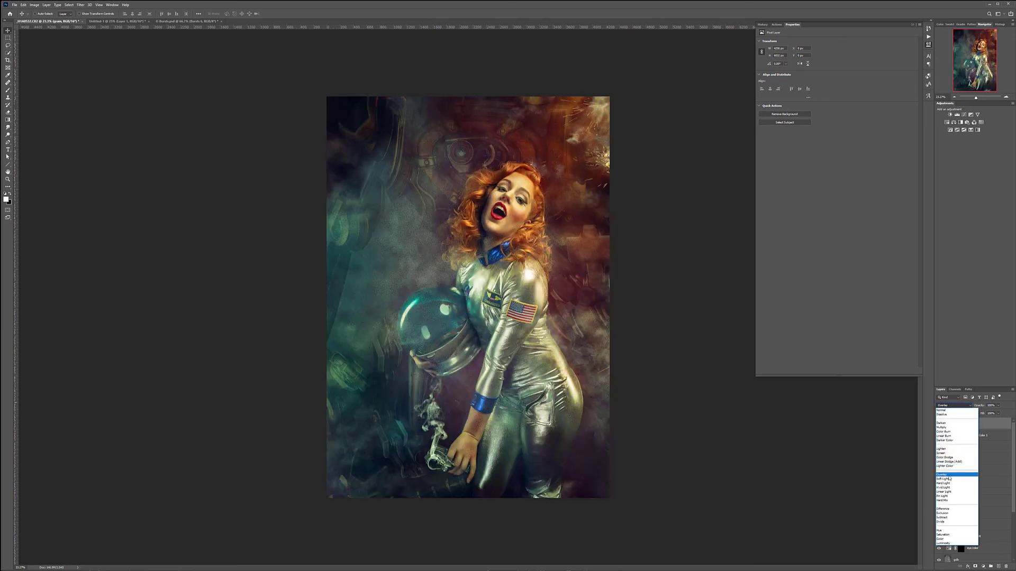
click(949, 480)
click(950, 482)
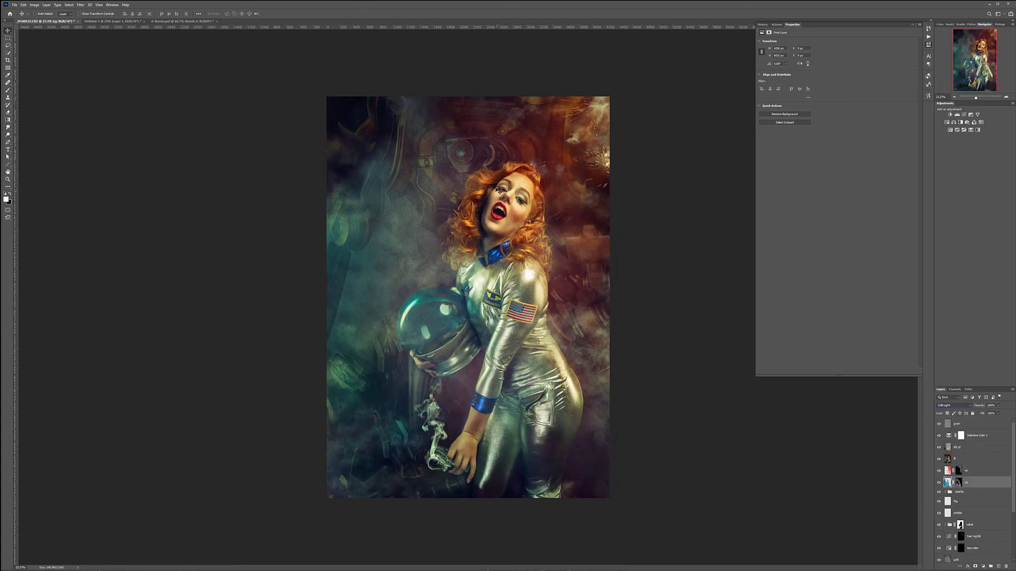
Step: Reduce the grain layer's opacity while judging the noise on the face, smoke and whole portrait
scroll(470, 177, up, 5)
scroll(488, 218, down, 2)
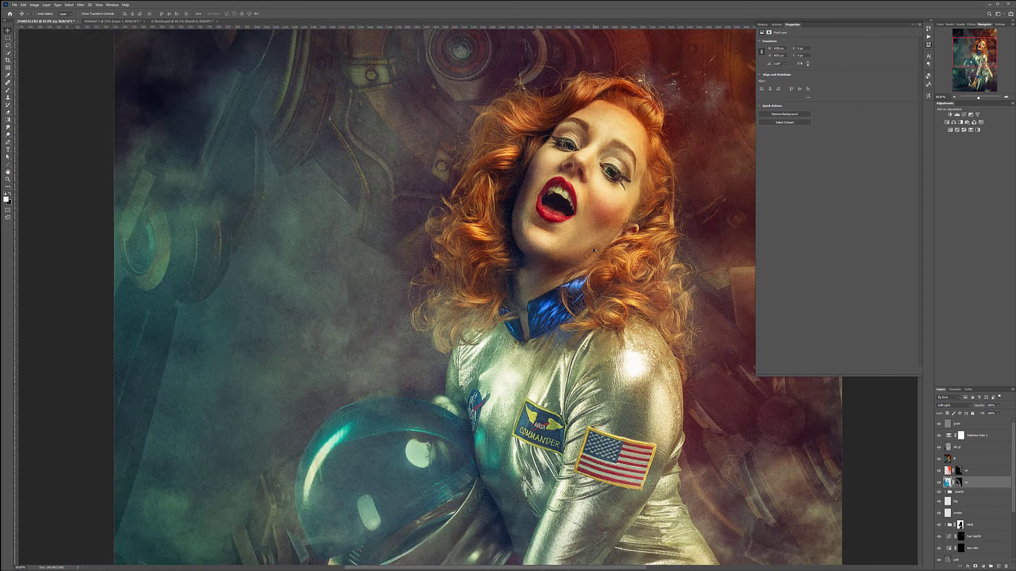
click(999, 413)
drag(977, 414, 973, 413)
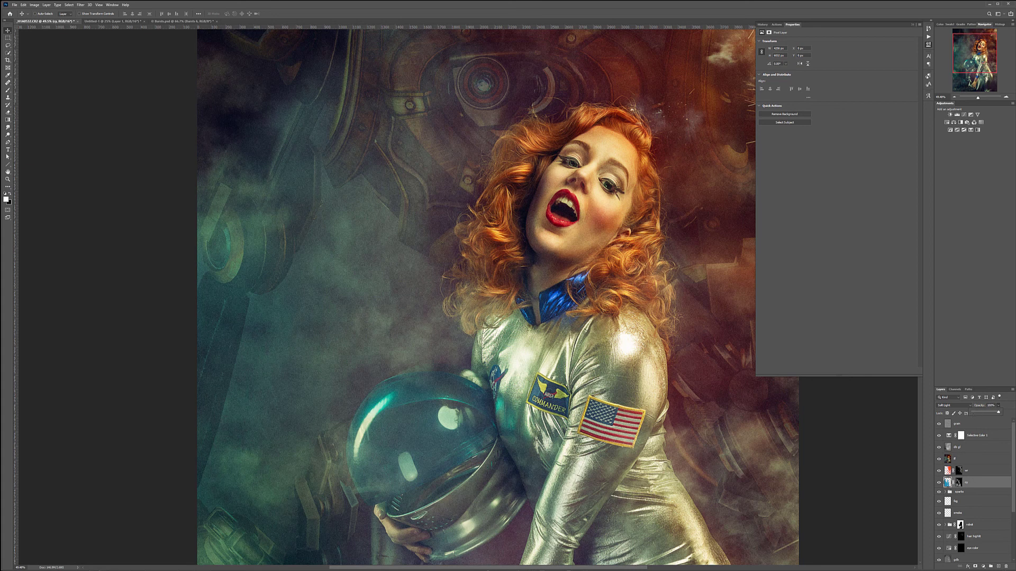
click(995, 426)
click(999, 406)
mouse_move(994, 415)
mouse_down()
mouse_move(972, 414)
mouse_move(989, 415)
mouse_up()
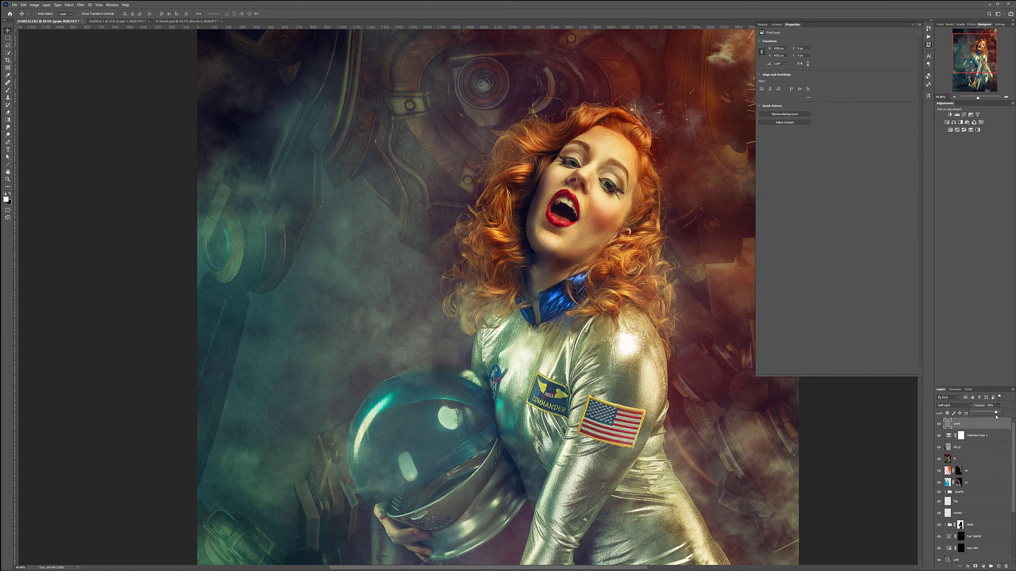
drag(989, 414, 986, 413)
click(989, 425)
scroll(510, 228, up, 4)
scroll(510, 226, down, 5)
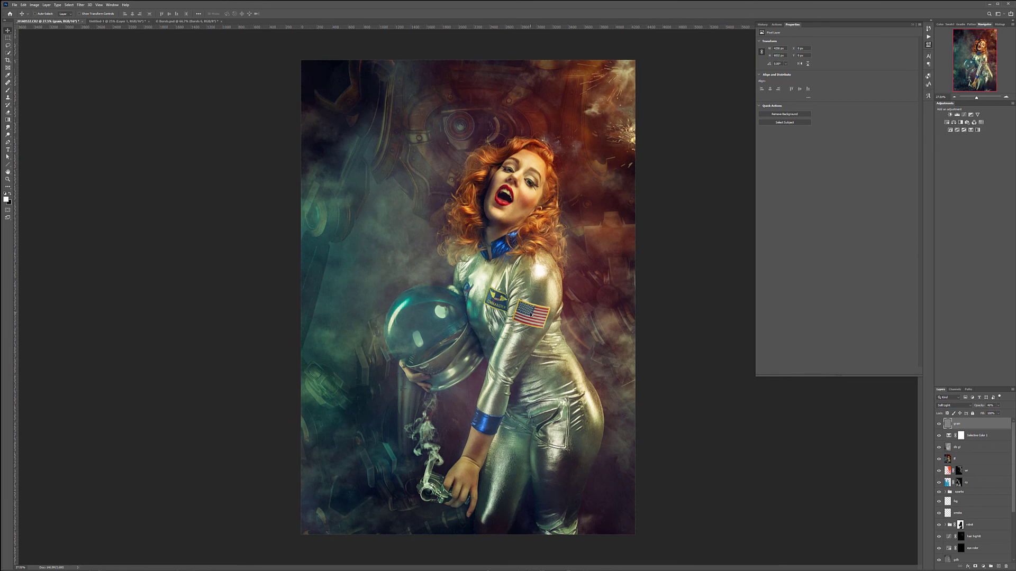
scroll(531, 315, down, 1)
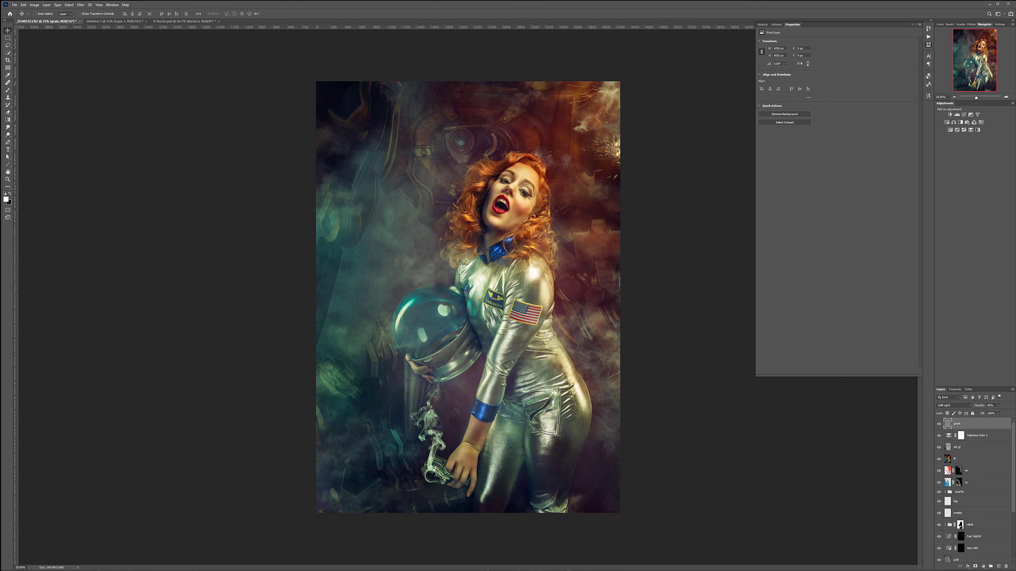
Step: Open the earlier JPEG version of the spacesuit portrait beside the composite and compare the two documents
drag(350, 83, 313, 22)
drag(241, 22, 114, 21)
click(39, 23)
click(110, 23)
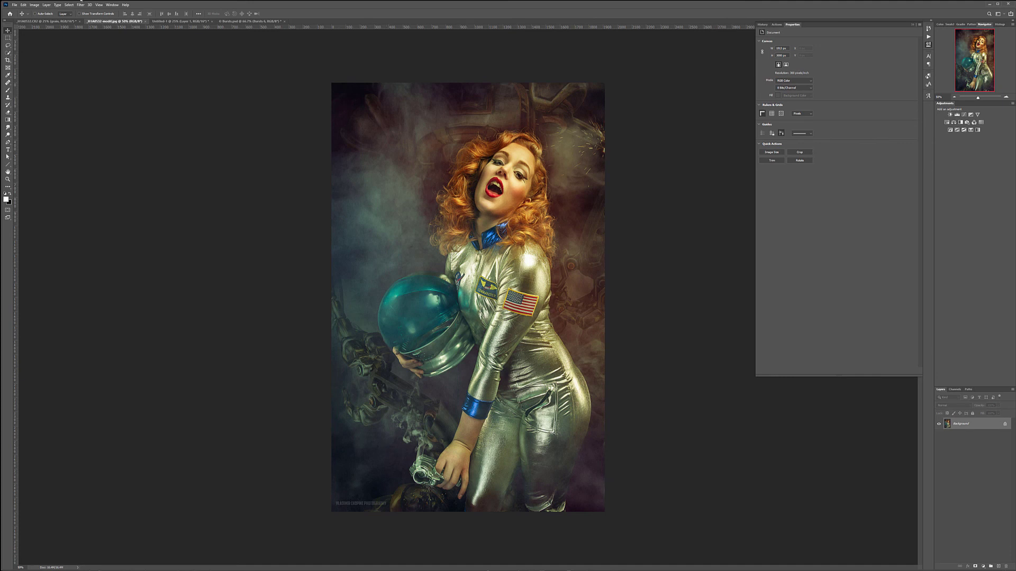
click(39, 22)
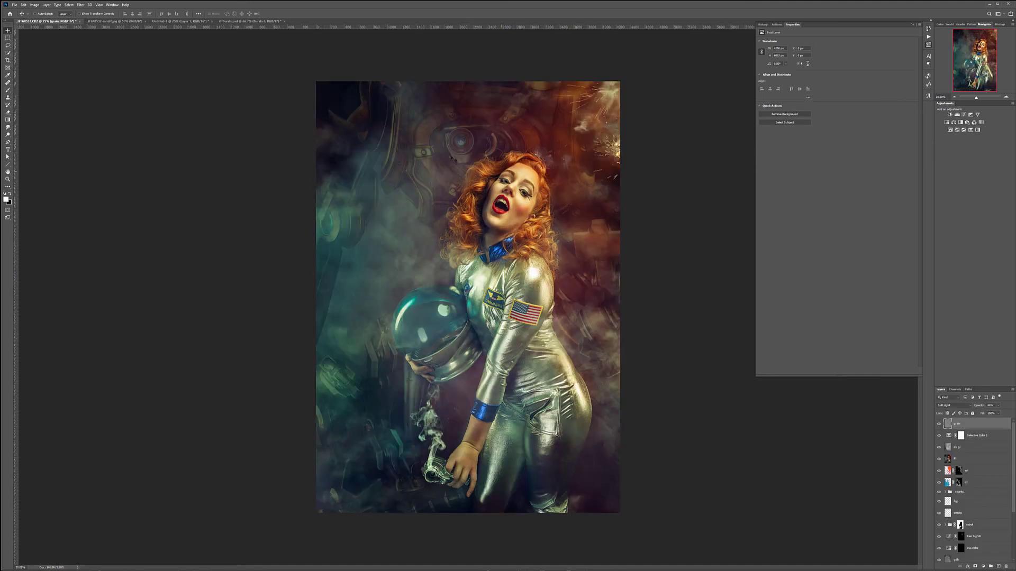
Step: Try cropping the composite narrower on both sides and slightly tighter at the top
click(8, 59)
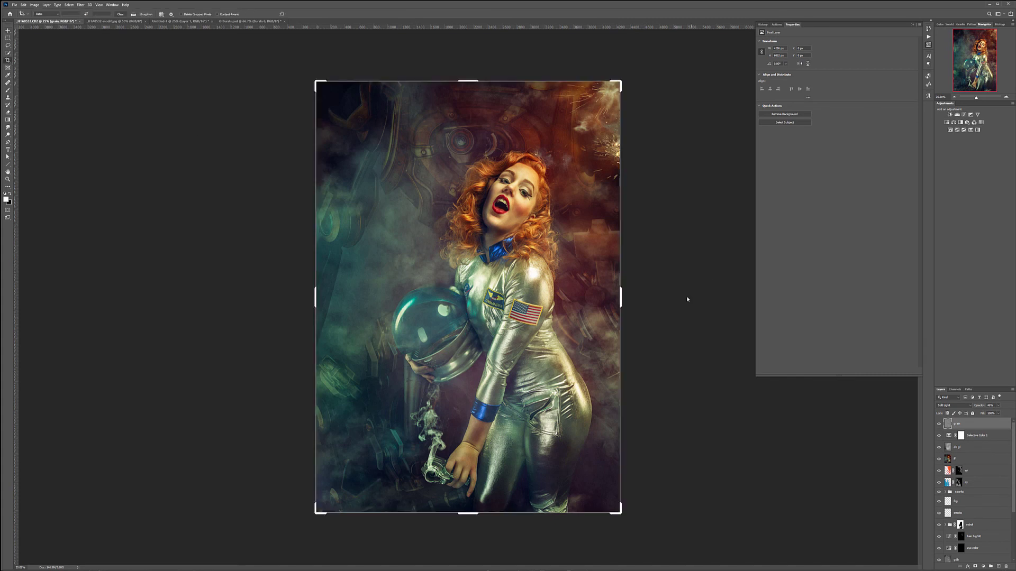
drag(620, 286, 597, 285)
drag(488, 81, 489, 88)
drag(324, 287, 346, 286)
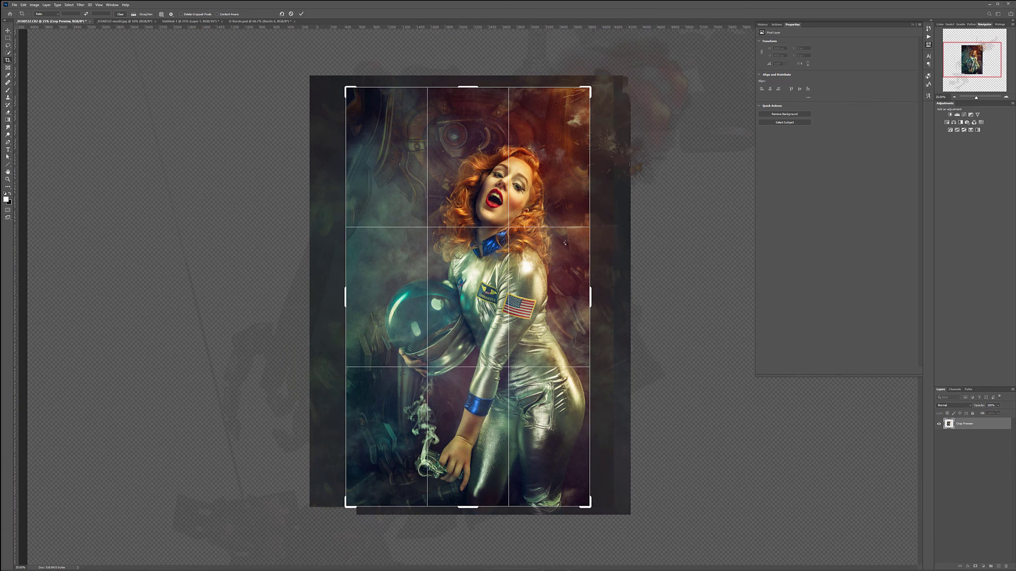
key(Return)
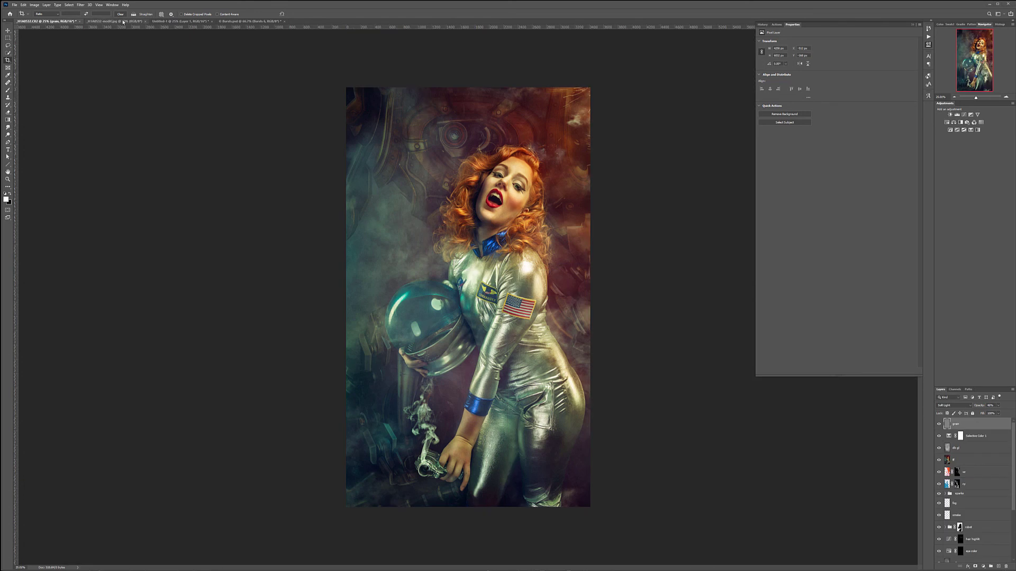
Step: Compare the cropped composite's framing with the earlier JPEG version and return to the composite
click(106, 21)
click(35, 21)
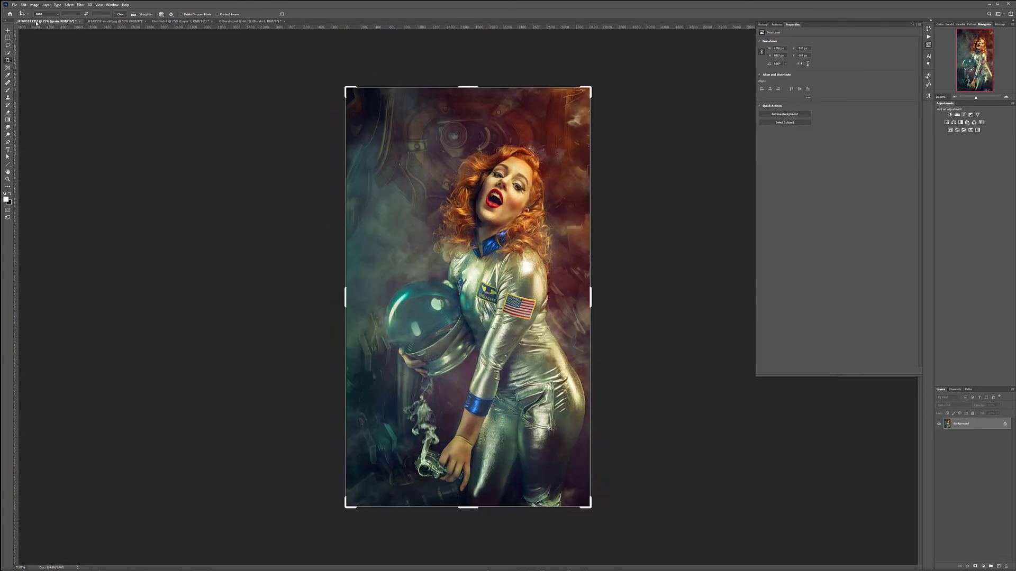
click(104, 21)
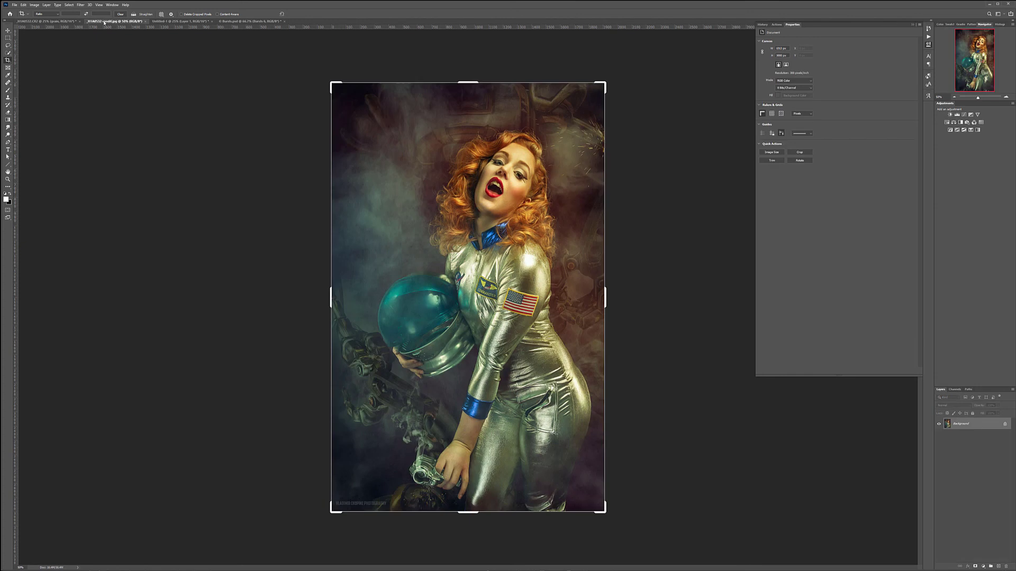
click(37, 22)
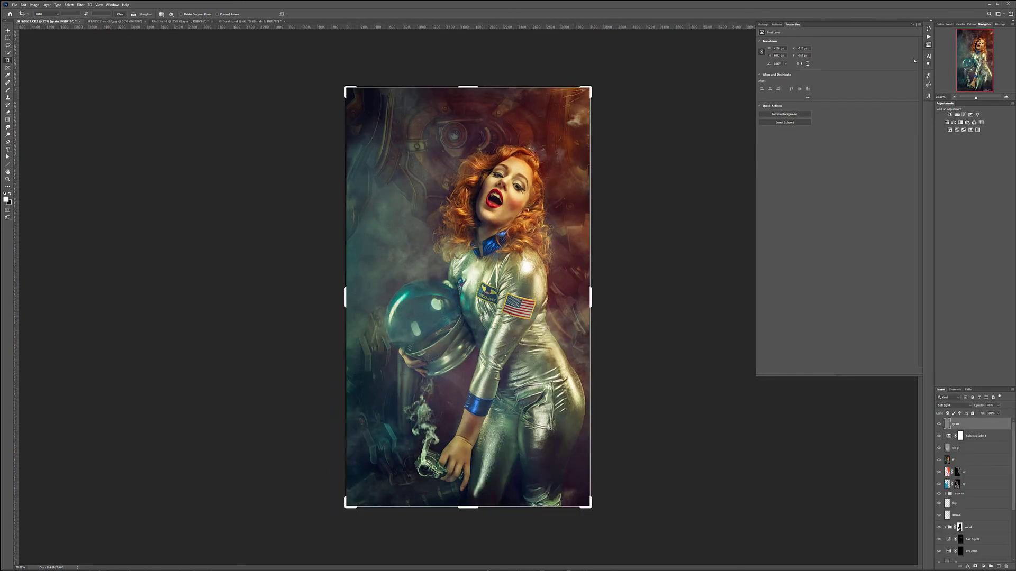
Step: Revert the composite to its history state before the crop and switch back to the earlier JPEG version
click(929, 28)
scroll(821, 358, down, 15)
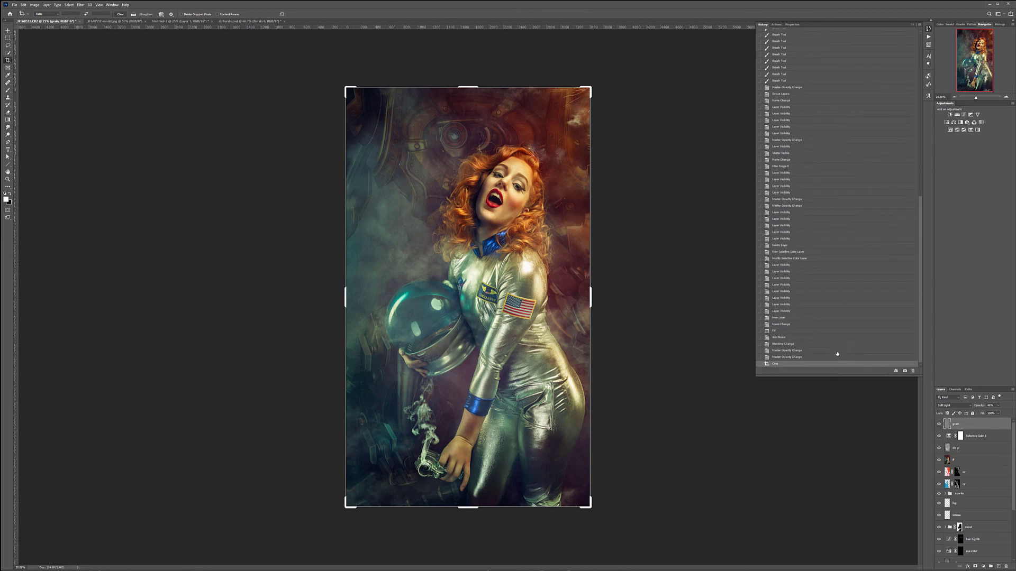
click(837, 357)
click(7, 30)
click(108, 21)
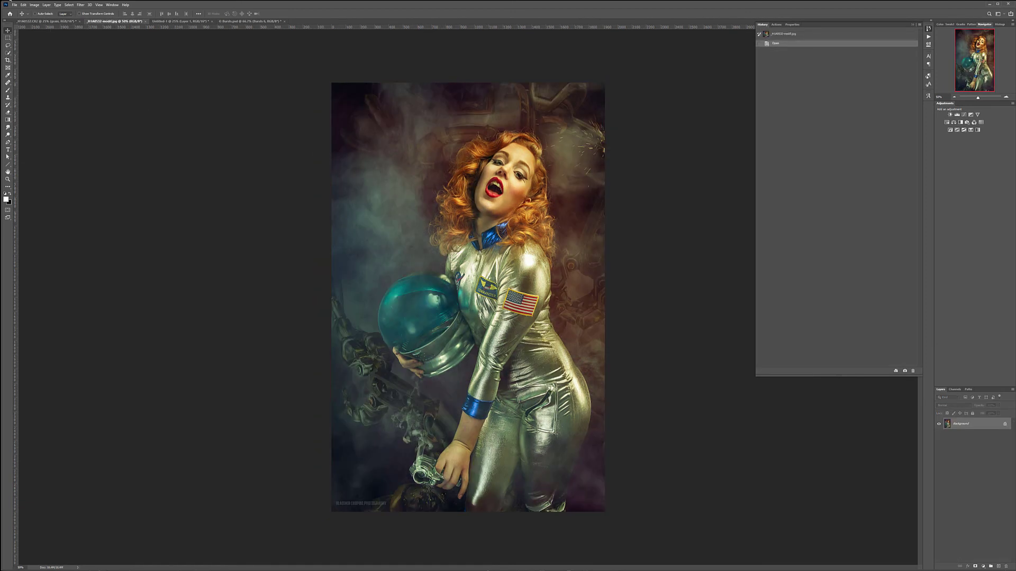
Step: Compare the composite with the earlier JPEG version once more and close the JPEG document
click(39, 21)
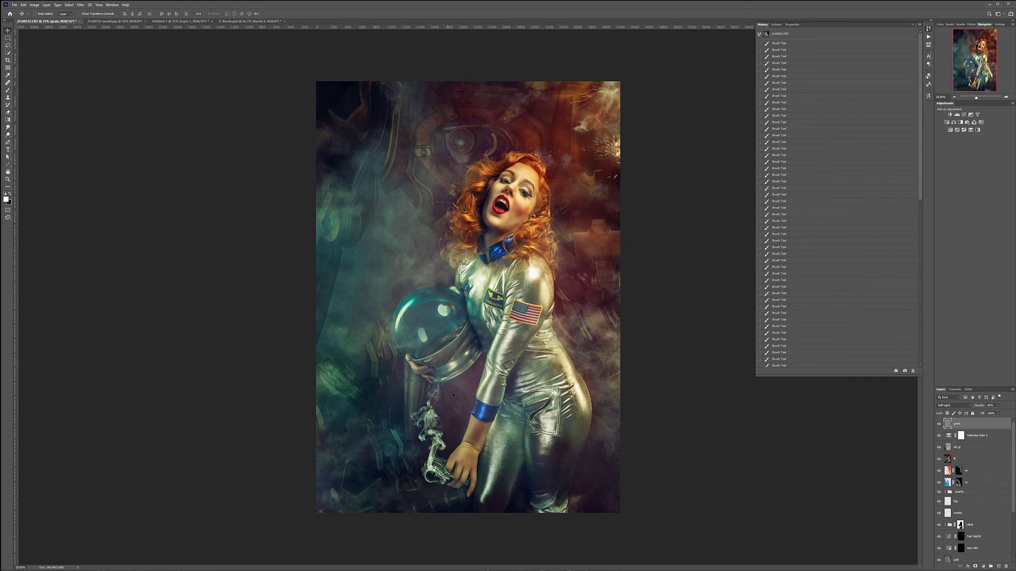
click(127, 22)
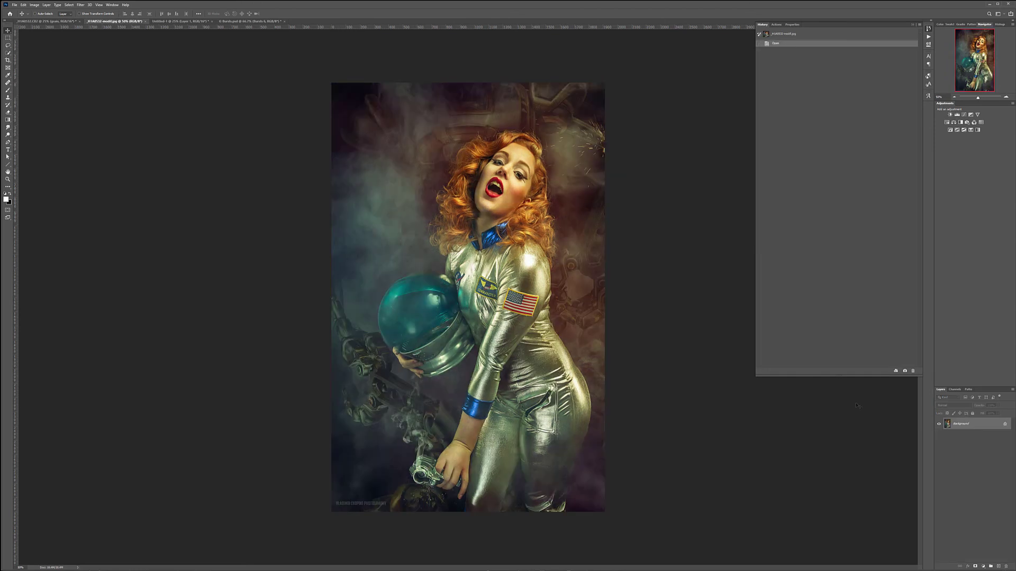
click(146, 22)
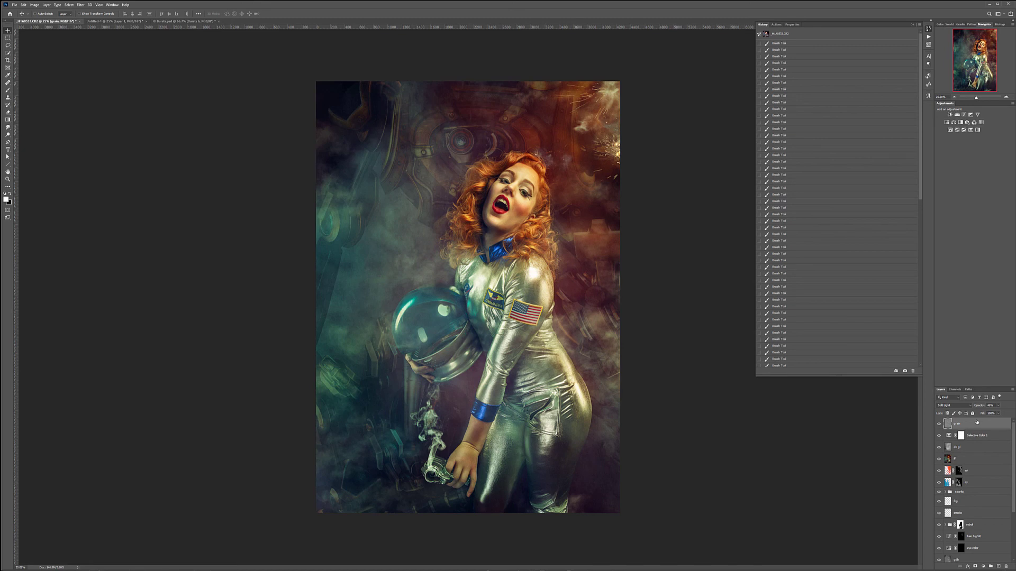
Step: Stamp all visible layers of the composite into a new top layer and name it sharp
key(ctrl+shift+alt+e)
double_click(959, 424)
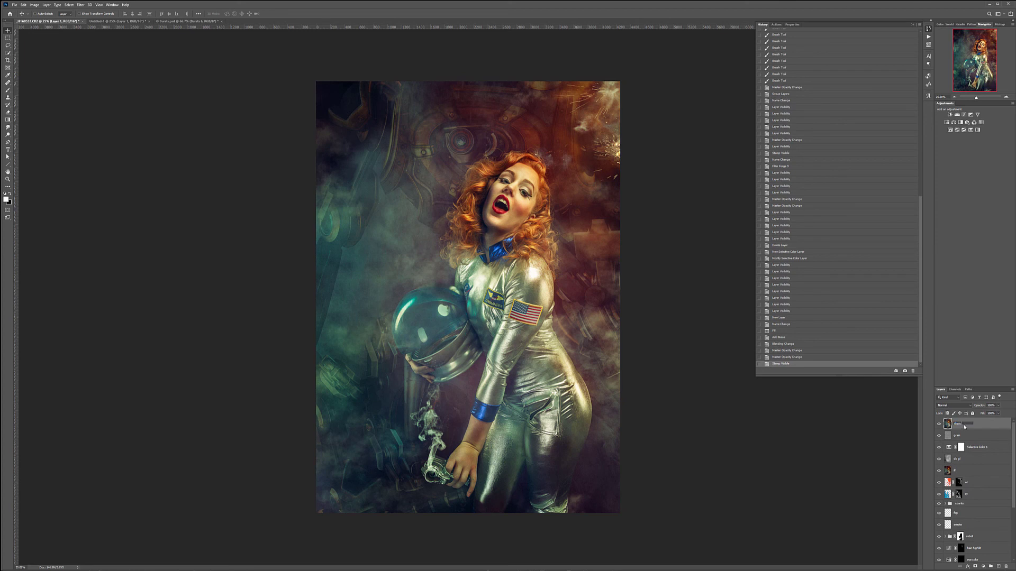
text(sharp)
key(Return)
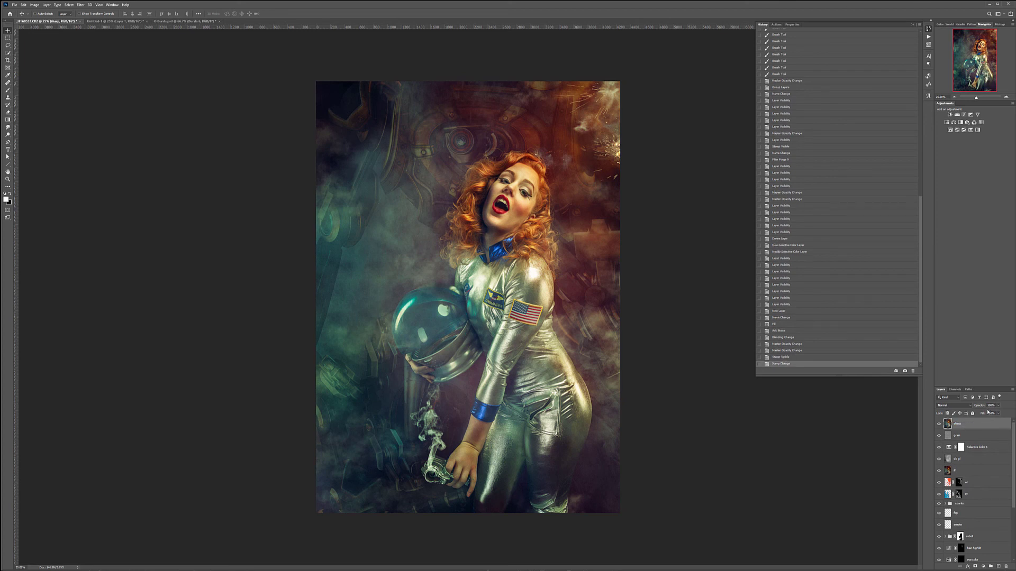
Step: Try Unsharp Mask with a lower amount on the sharp layer and inspect the face and hair up close
click(71, 7)
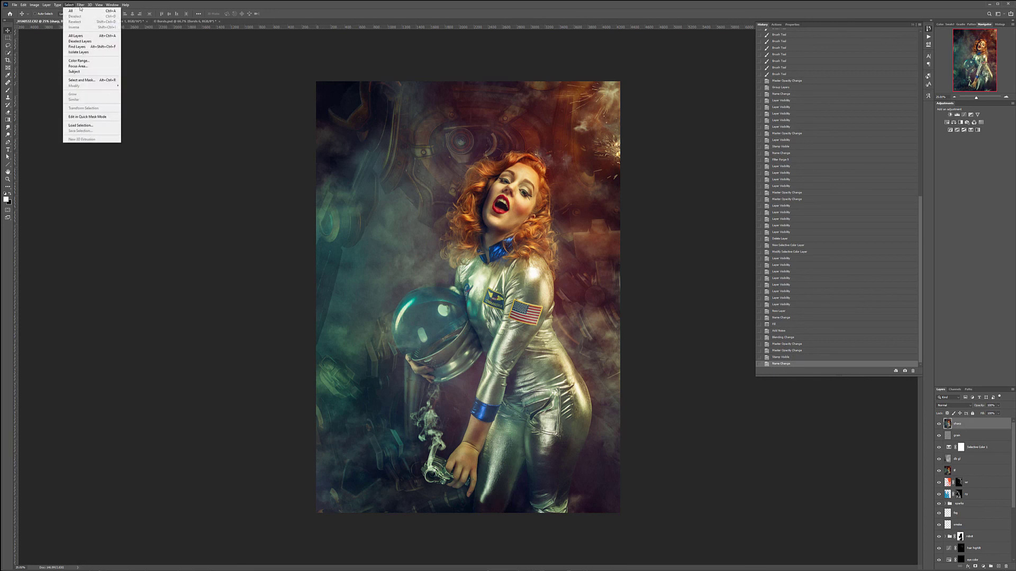
mouse_move(98, 102)
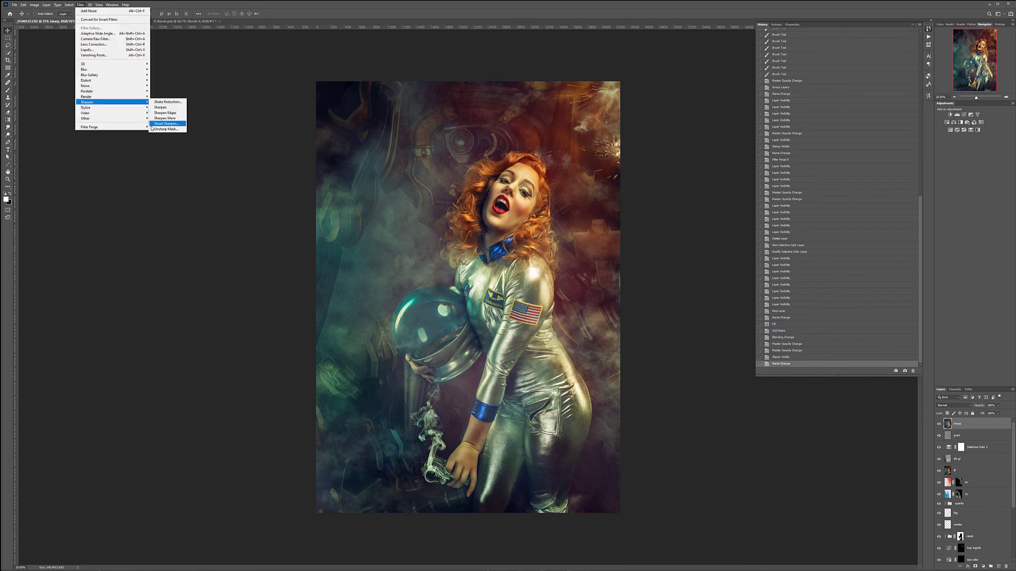
click(167, 129)
click(479, 185)
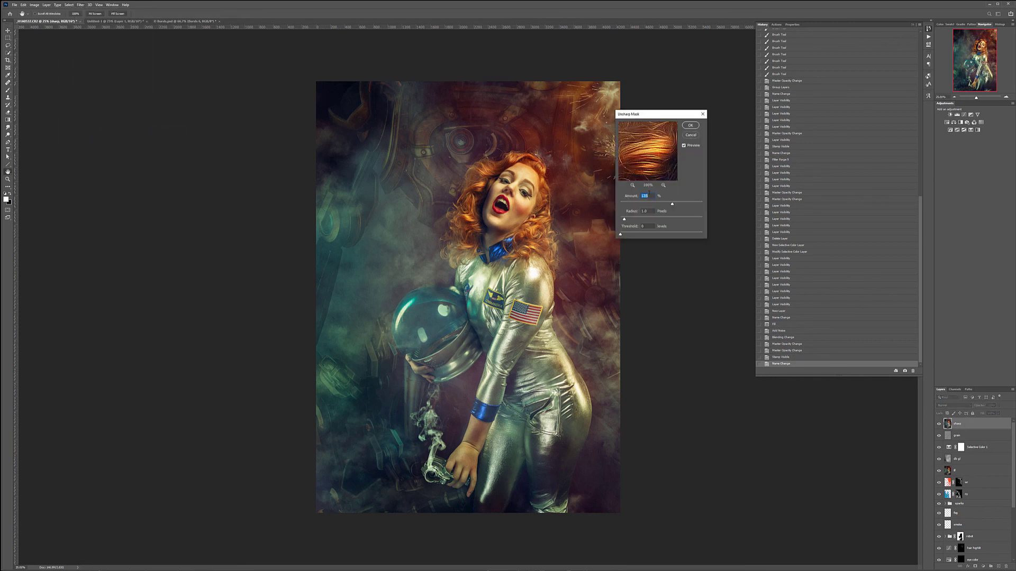
click(662, 204)
click(691, 125)
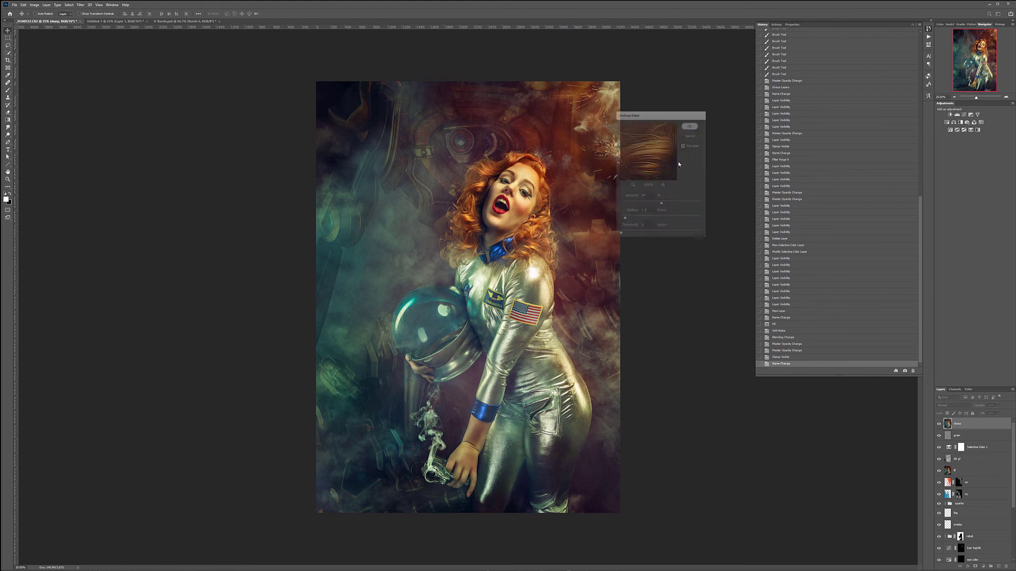
scroll(523, 180, up, 5)
scroll(523, 180, up, 3)
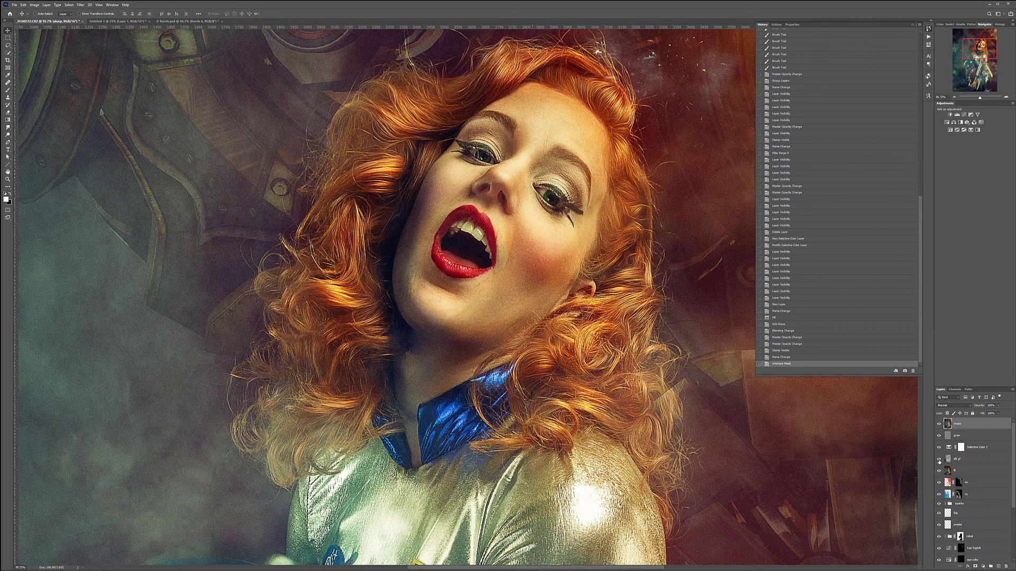
Step: Delete the sharp layer and lower the opacity of the grain layer
key(Delete)
click(998, 406)
drag(990, 413, 989, 413)
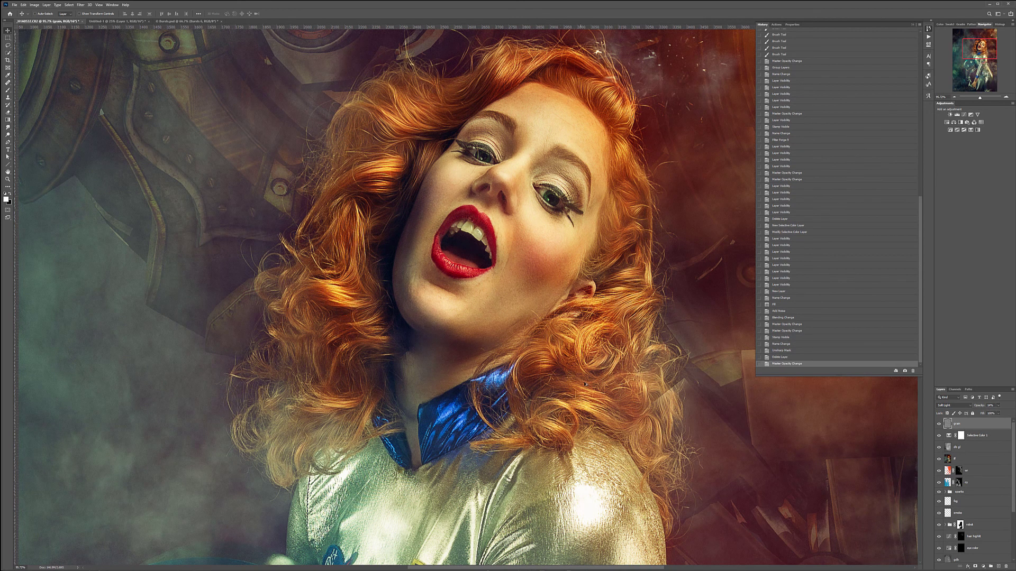
Step: Add a horizontal text credit across the lower part of the portrait with the photographer's full name followed by PHOTOGRAPHY
key(ctrl+0)
key(ctrl+plus)
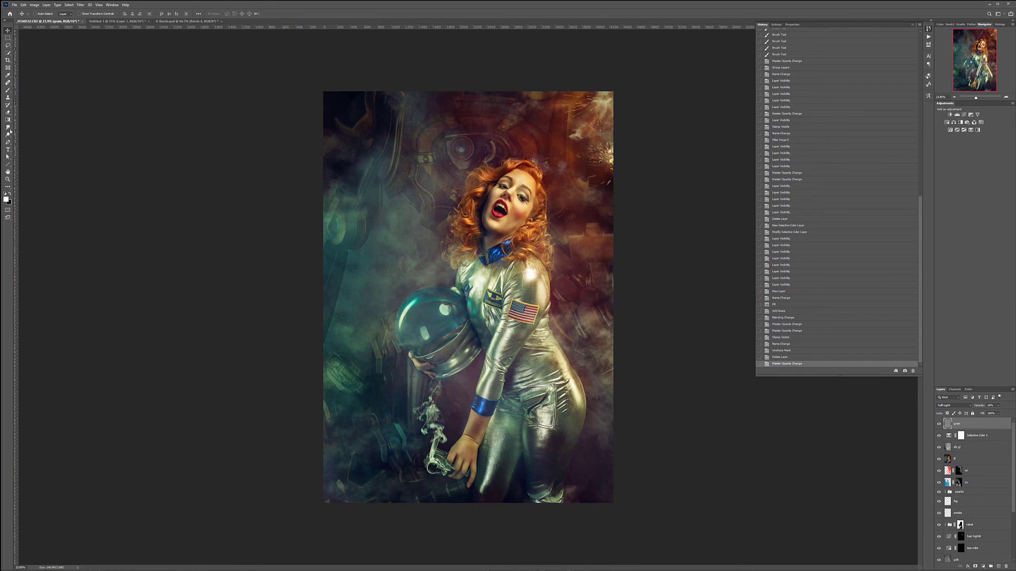
click(8, 150)
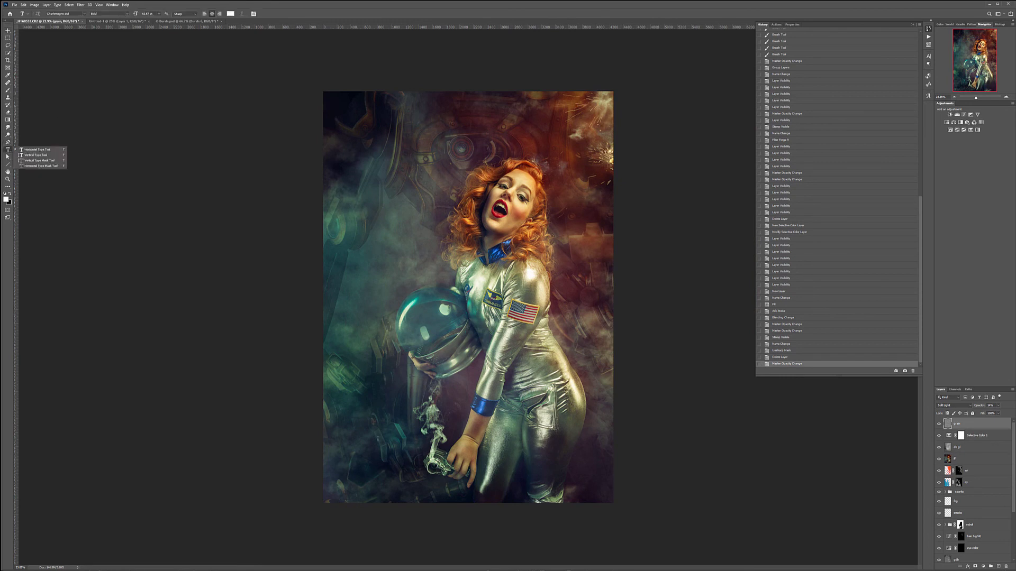
click(37, 150)
click(368, 449)
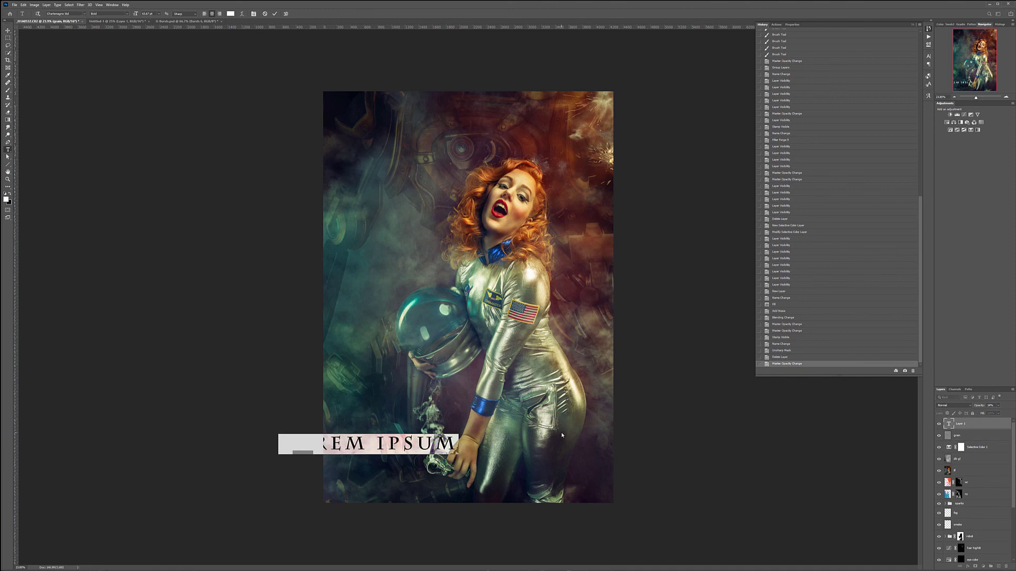
text(VLADIMIR)
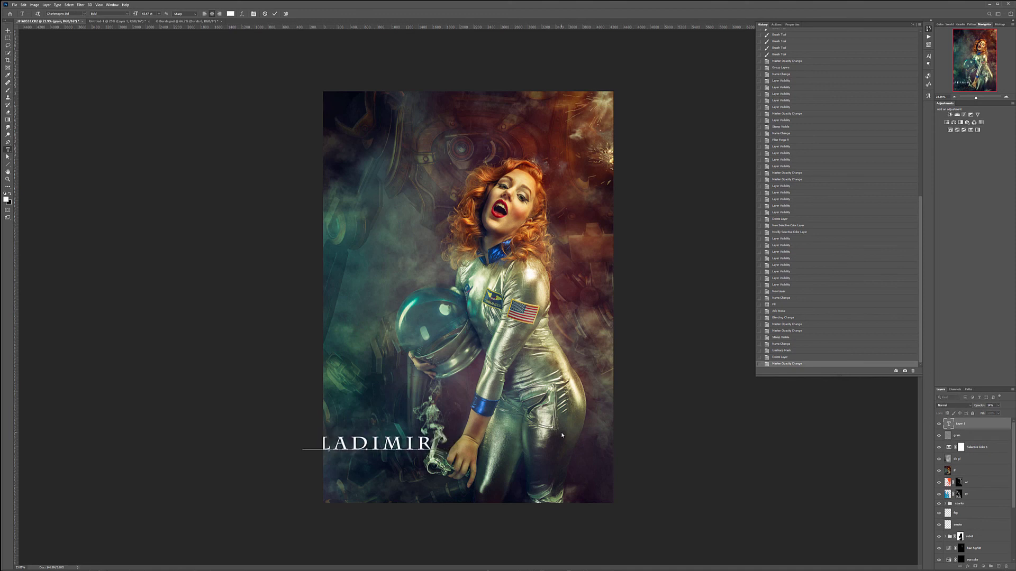
text( CHOPINE)
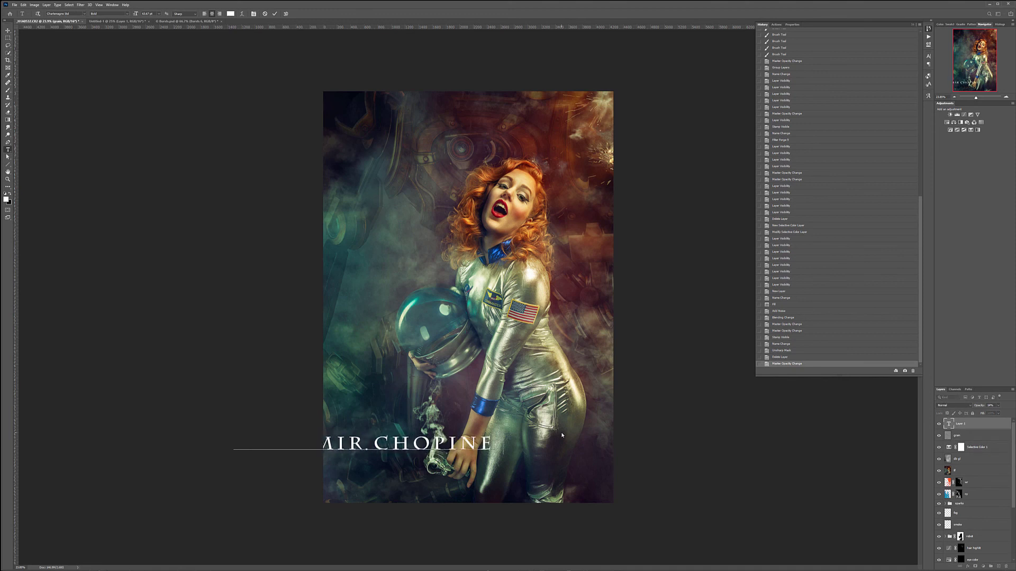
text( PHOTOGR)
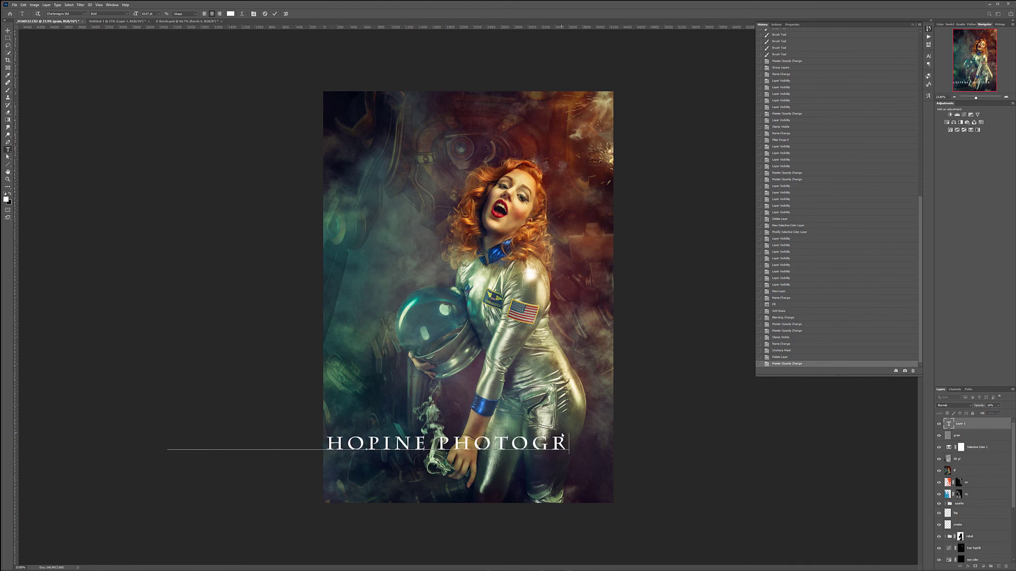
text(APHY)
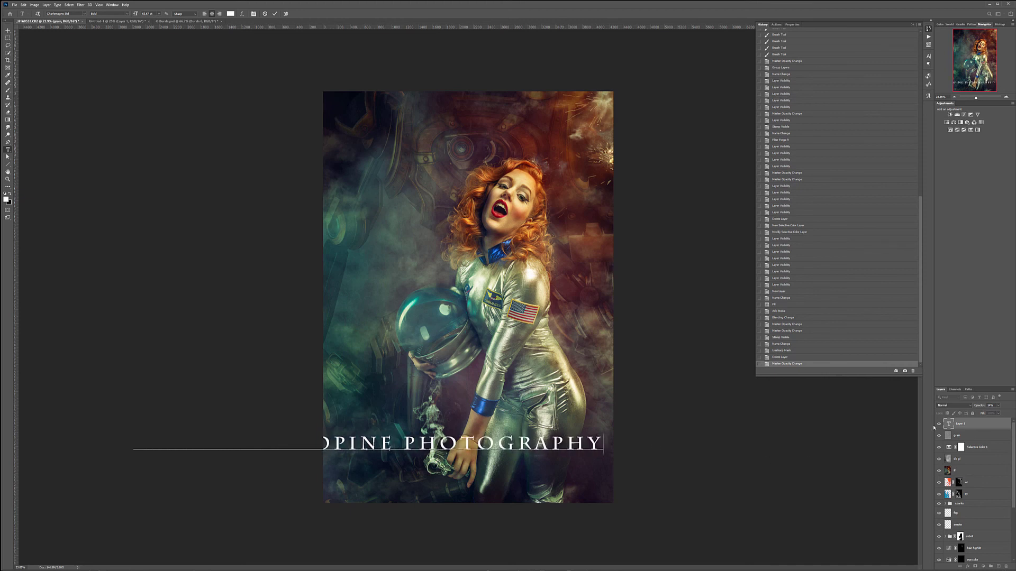
Step: Shrink the whole photographer credit to a small line and move it into the lower-left corner of the portrait
key(ctrl+a)
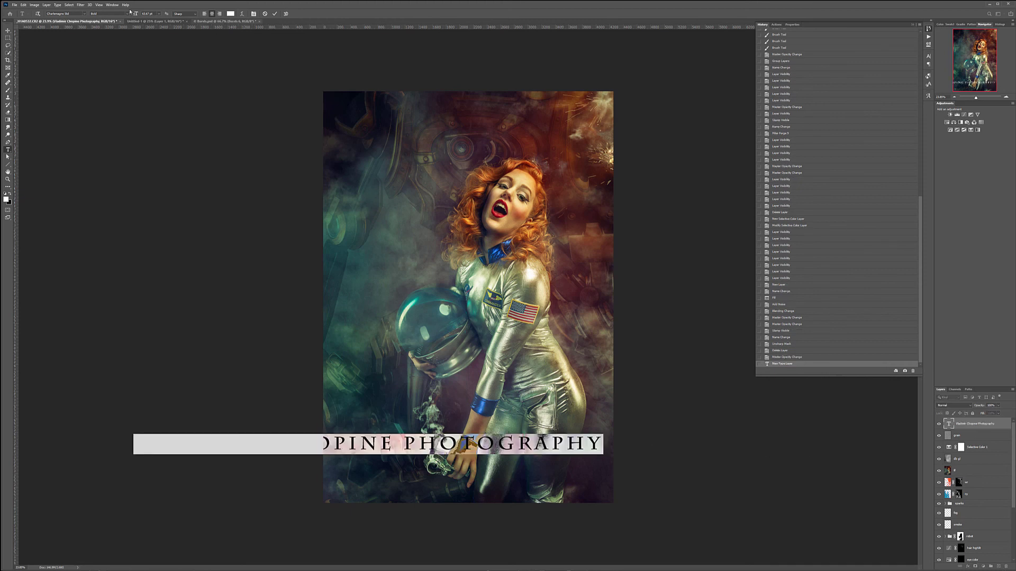
drag(136, 13, 123, 13)
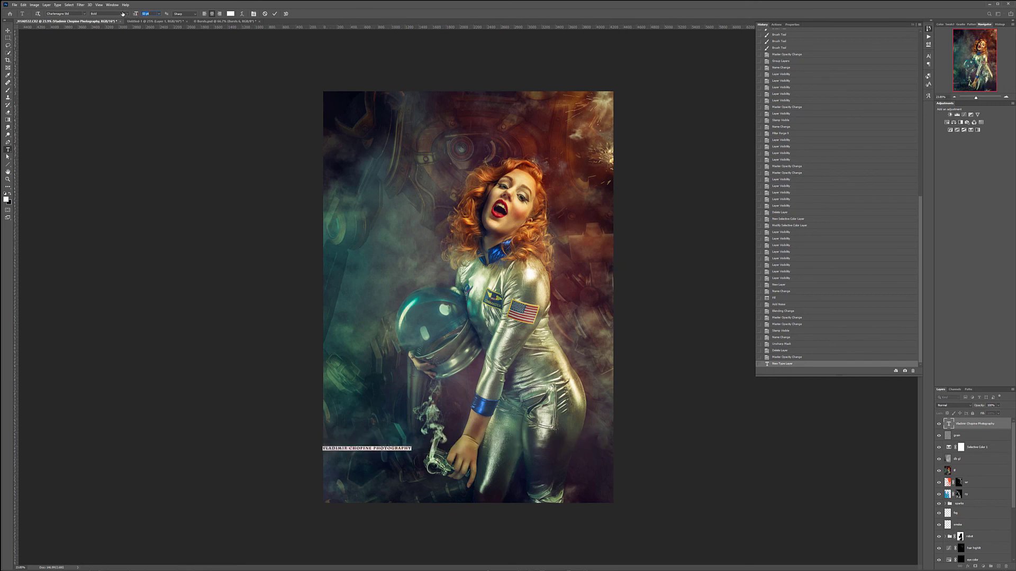
click(7, 31)
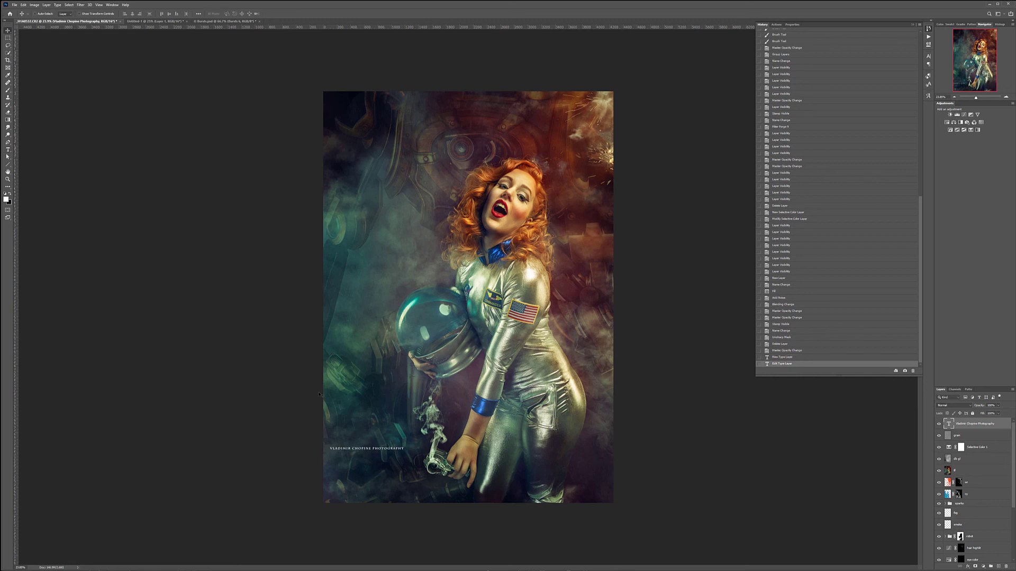
drag(371, 453, 374, 496)
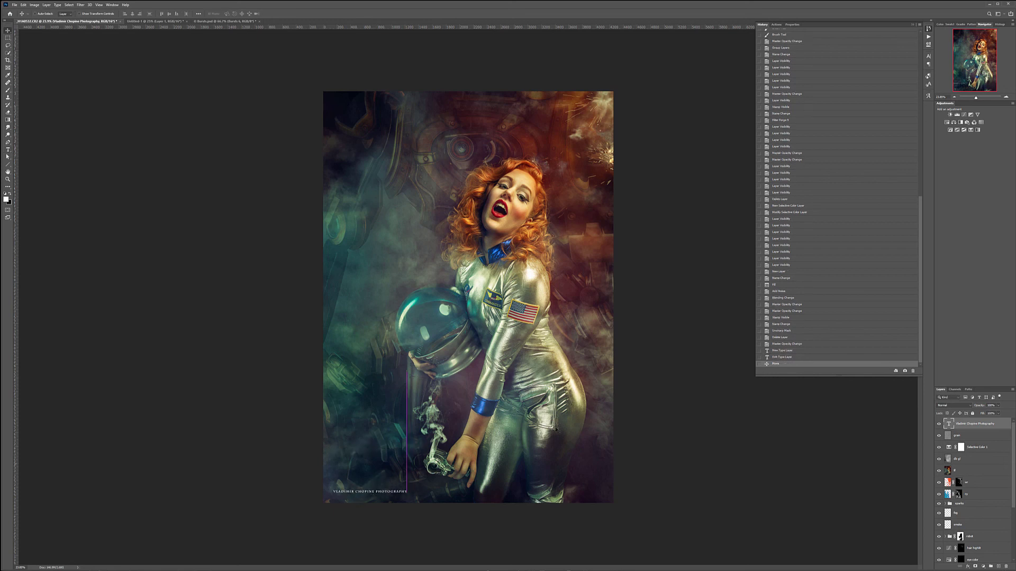